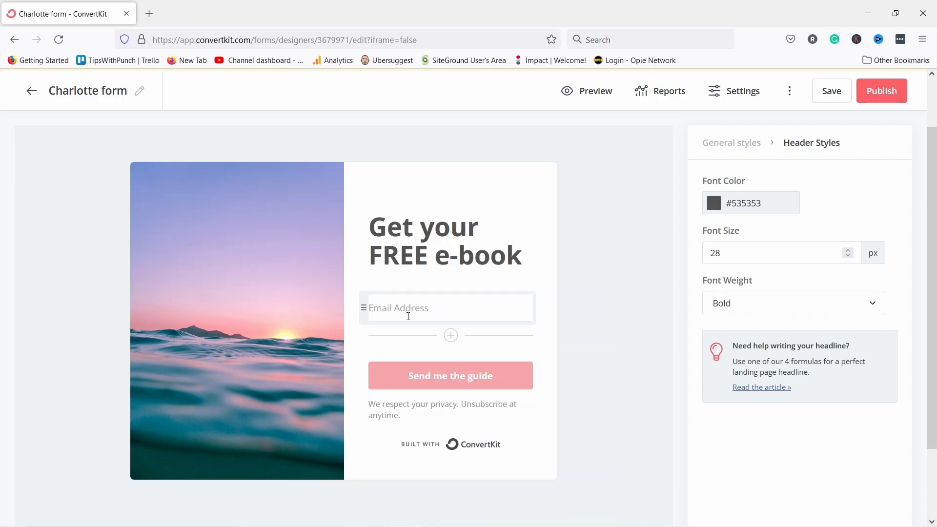
Embed the ConvertKit form script in an HTML block on the About page and publish it.
{"action": "left_click", "coordinate": [361, 308]}
{"action": "left_click", "coordinate": [817, 204]}
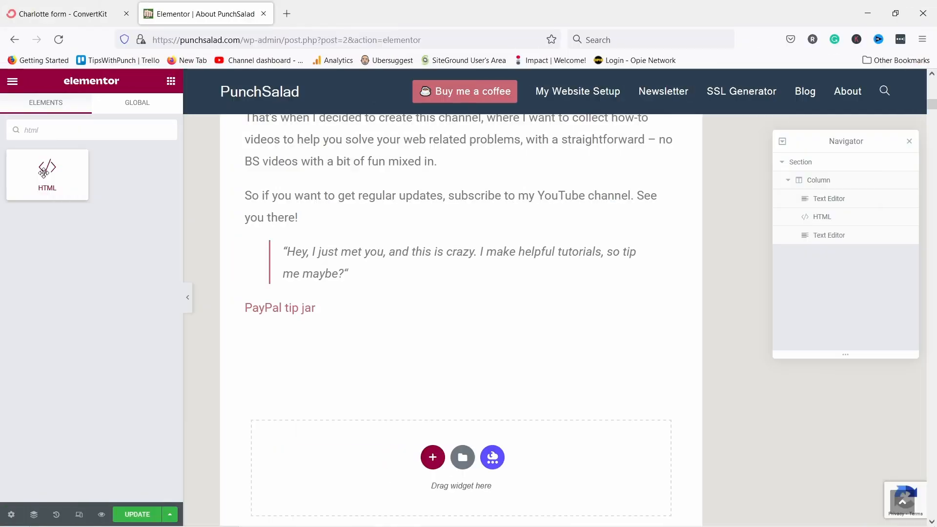
{"action": "left_click_drag", "start_coordinate": [43, 171], "coordinate": [379, 339]}
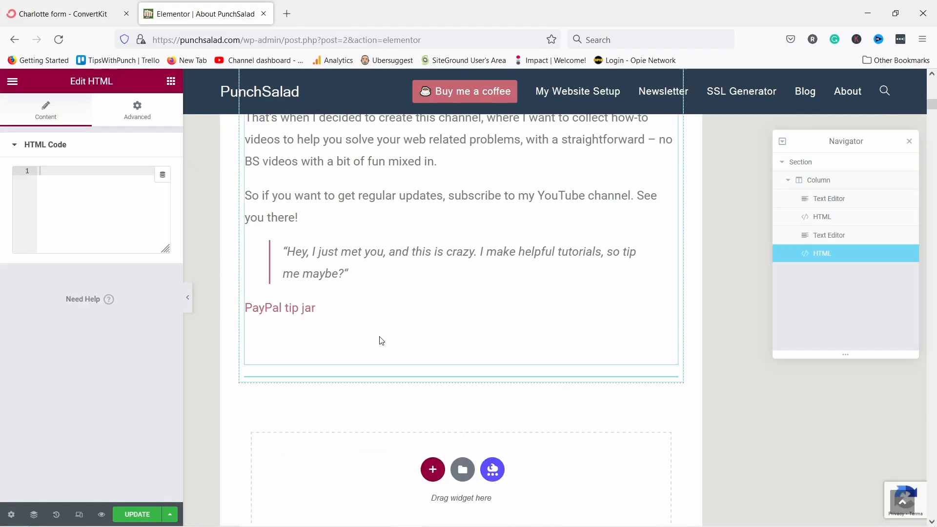
{"action": "type", "text": "<script async data-uid=\"7aab8ca8e1\" src=\"https://tipswithpunch.ck.page/7aab8ca8e1/index.js\"></script>"}
{"action": "scroll", "coordinate": [535, 410], "scroll_direction": "down", "scroll_amount": 4}
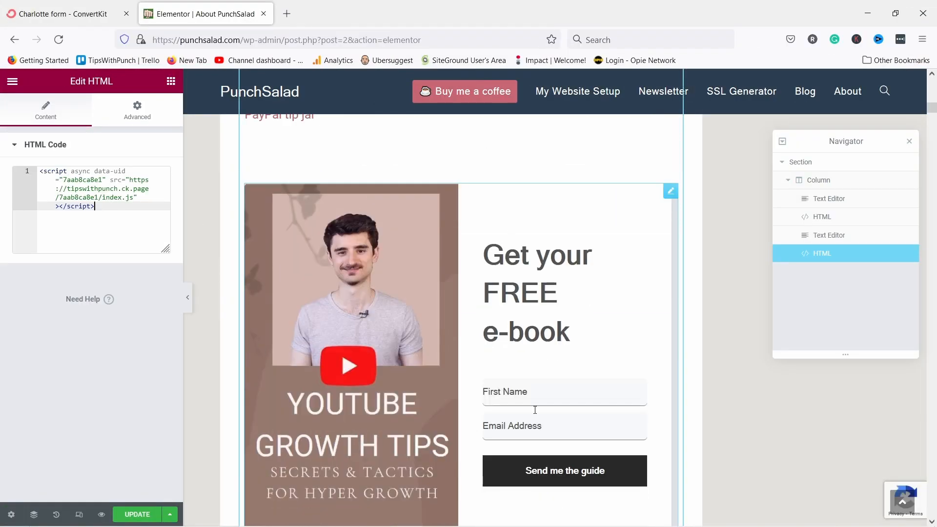
{"action": "left_click", "coordinate": [135, 513]}
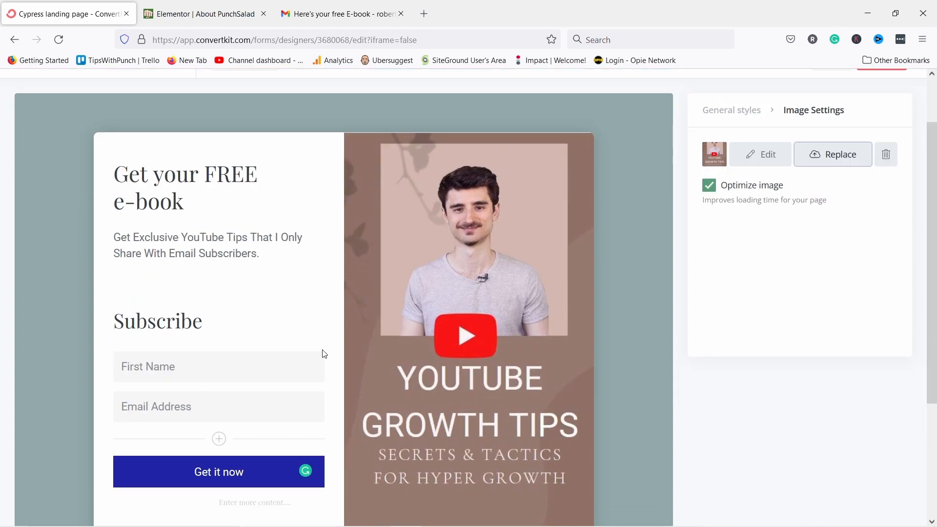
Change the form button's background colour from blue to a dark crimson shade.
{"action": "left_click", "coordinate": [306, 456]}
{"action": "left_click", "coordinate": [716, 373]}
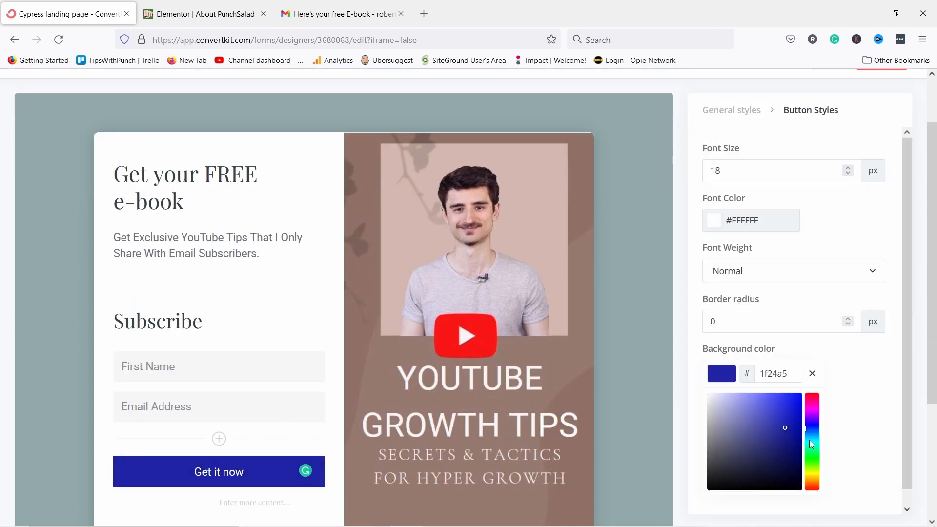
{"action": "left_click_drag", "start_coordinate": [810, 431], "coordinate": [809, 403]}
{"action": "mouse_move", "coordinate": [781, 429]}
{"action": "left_mouse_down"}
{"action": "mouse_move", "coordinate": [767, 449]}
{"action": "mouse_move", "coordinate": [756, 440]}
{"action": "left_mouse_up"}
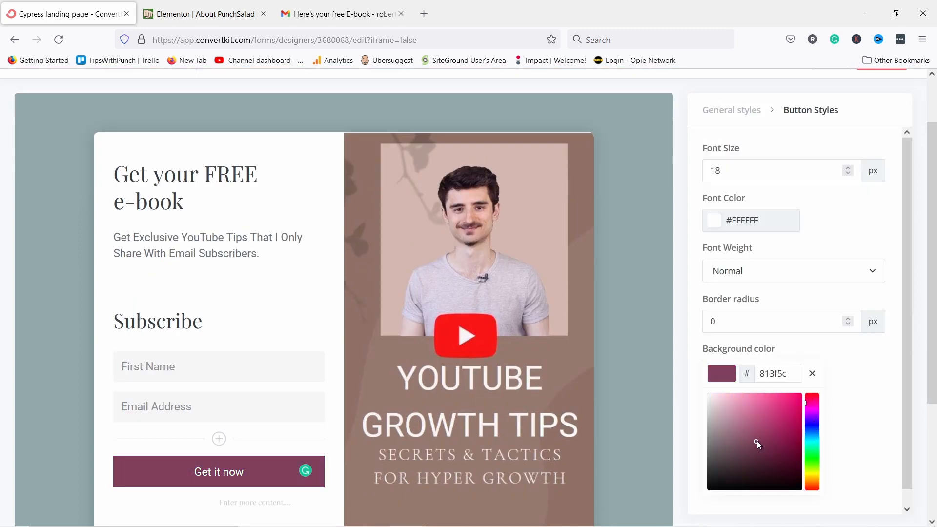
{"action": "left_click", "coordinate": [783, 450]}
{"action": "left_click", "coordinate": [836, 377]}
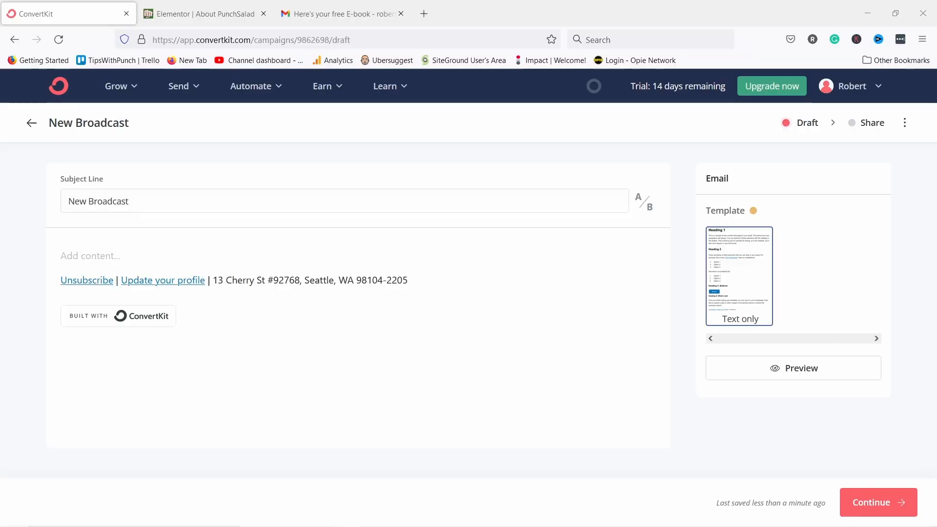
Retitle the broadcast '5 Tips for Being Natural on Camera' and paste in its email body.
{"action": "triple_click", "coordinate": [153, 198]}
{"action": "type", "text": "5 Tips for Being Natural on Camera"}
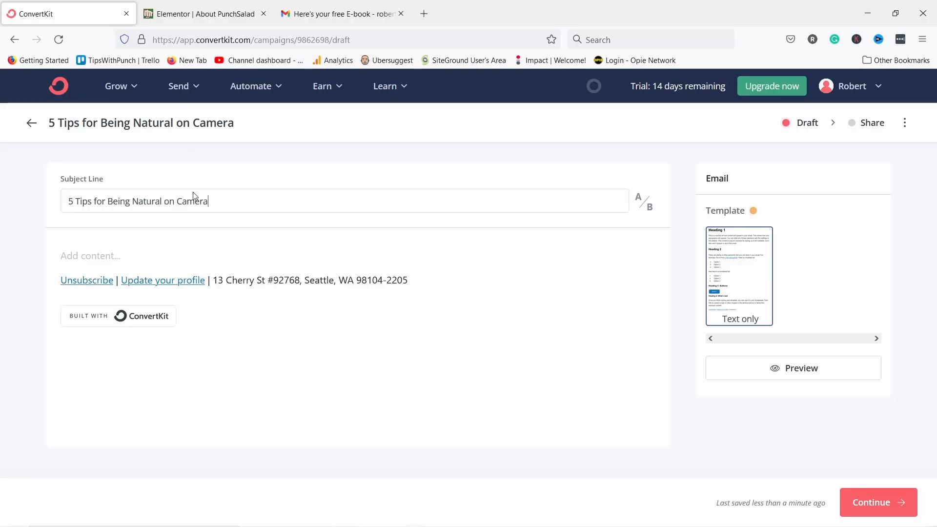
{"action": "left_click", "coordinate": [83, 256]}
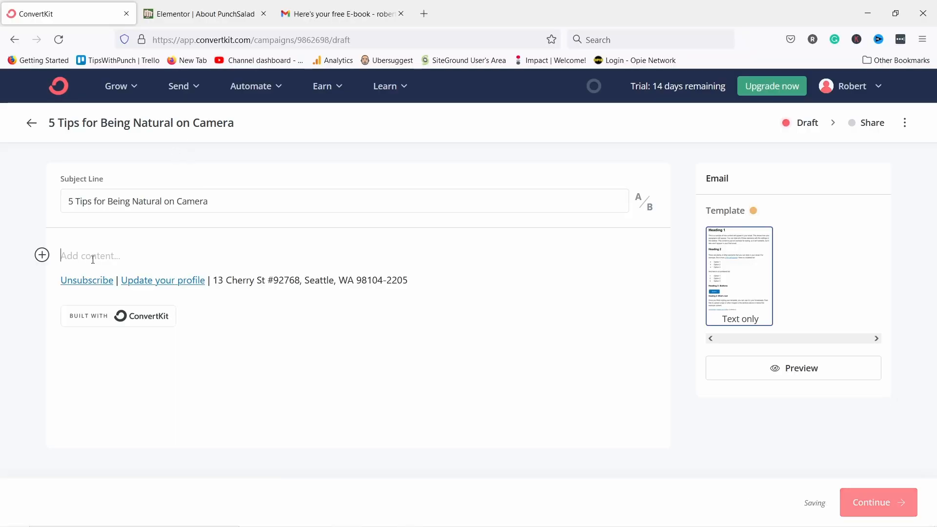
{"action": "type", "text": "I find that looking and feeling good on camera is one of the toughest tasks when starting. YouTube channel is a long journey. But it's worth it. https://youtu.be/xX8ZH-7Wxr0   Looking stiff or stressed on camera? Let me help with that"}
{"action": "key", "text": "BackSpace"}
{"action": "key", "text": "BackSpace"}
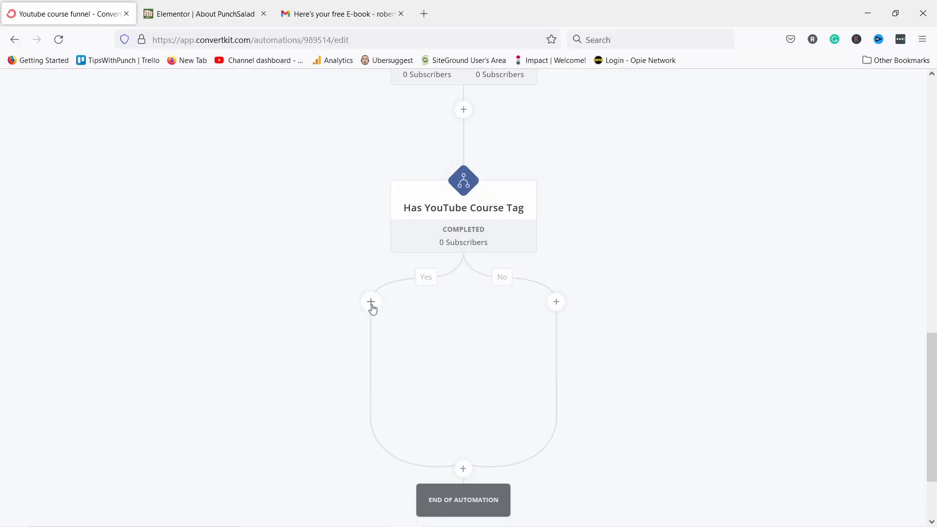
Add an action step to the Yes branch that uses the Youtube course sequence.
{"action": "left_click", "coordinate": [371, 303]}
{"action": "left_click", "coordinate": [341, 348]}
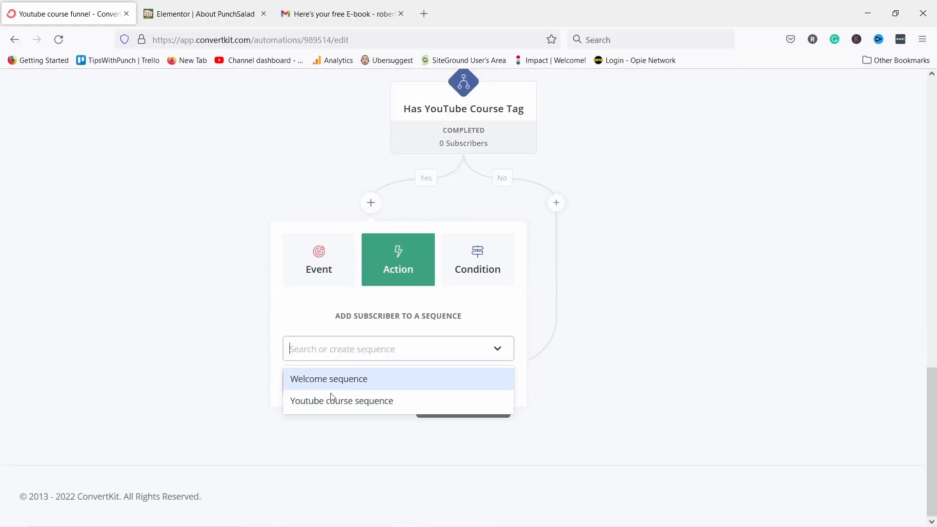
{"action": "left_click", "coordinate": [330, 396]}
{"action": "left_click", "coordinate": [315, 385]}
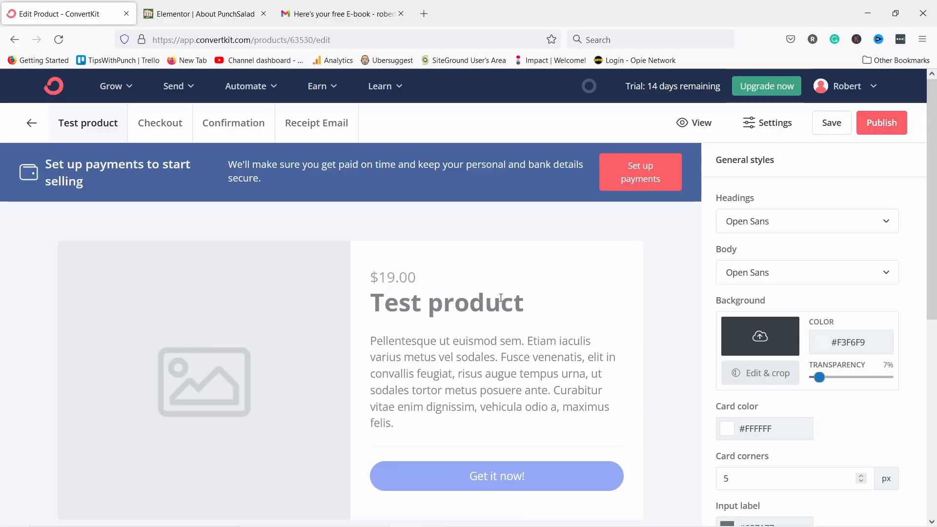
Replace the product image with the YouTube growth tips image, then finish sending-domain verification.
{"action": "scroll", "coordinate": [501, 297], "scroll_direction": "down", "scroll_amount": 4}
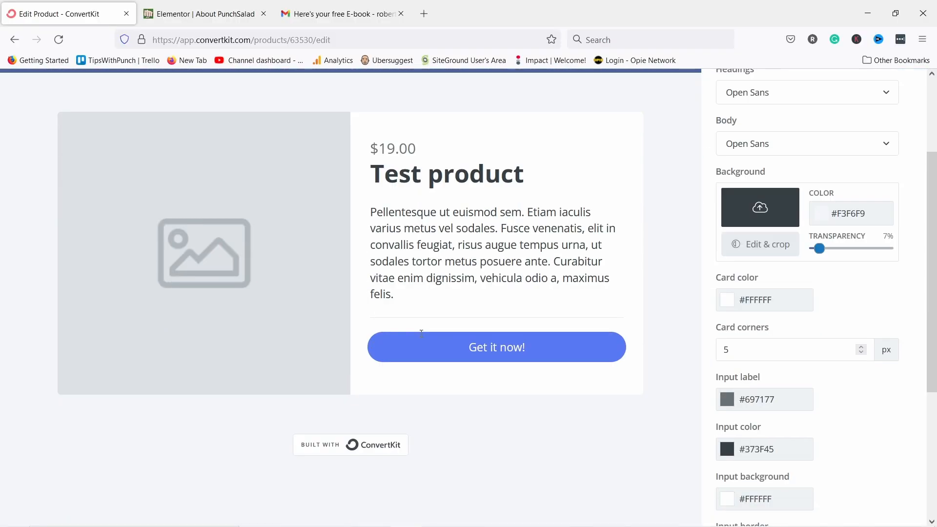
{"action": "scroll", "coordinate": [220, 278], "scroll_direction": "up", "scroll_amount": 3}
{"action": "left_click", "coordinate": [219, 279]}
{"action": "left_click", "coordinate": [762, 140]}
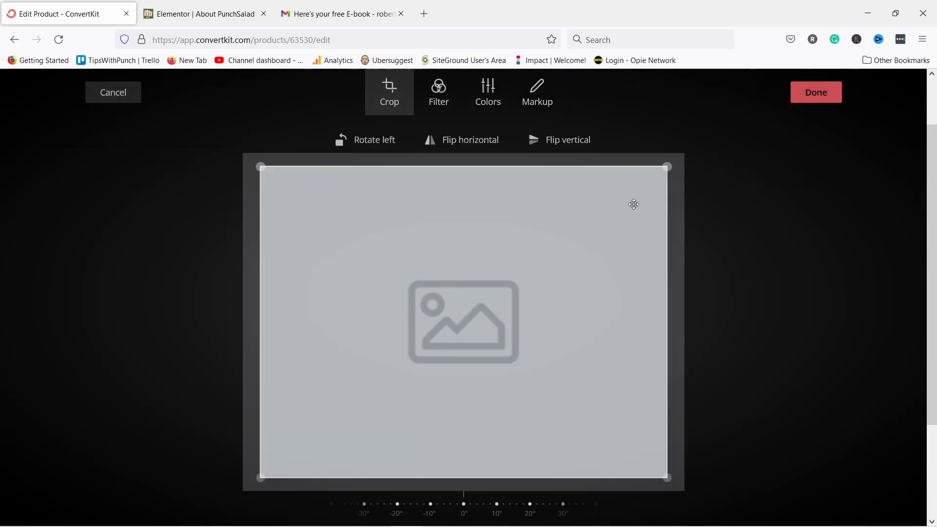
{"action": "key", "text": "Escape"}
{"action": "left_click", "coordinate": [839, 139]}
{"action": "left_click", "coordinate": [290, 482]}
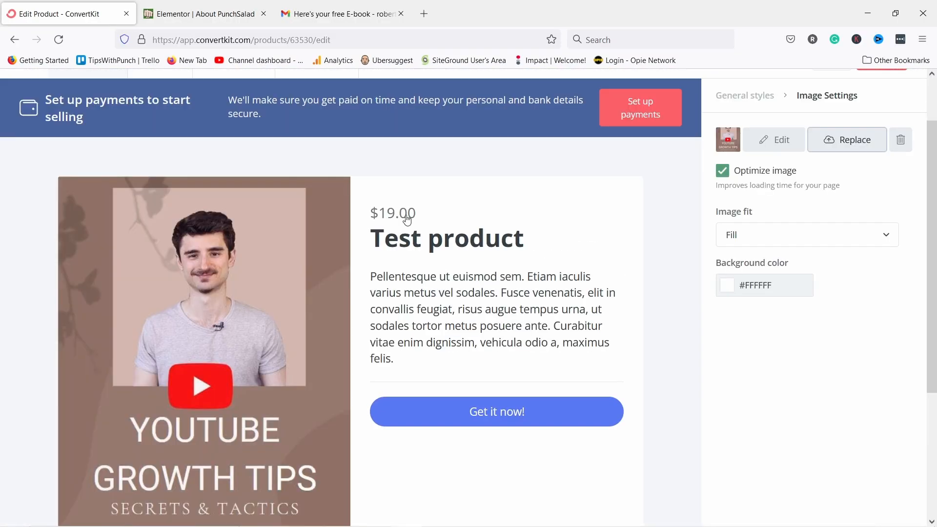
{"action": "left_click", "coordinate": [405, 223]}
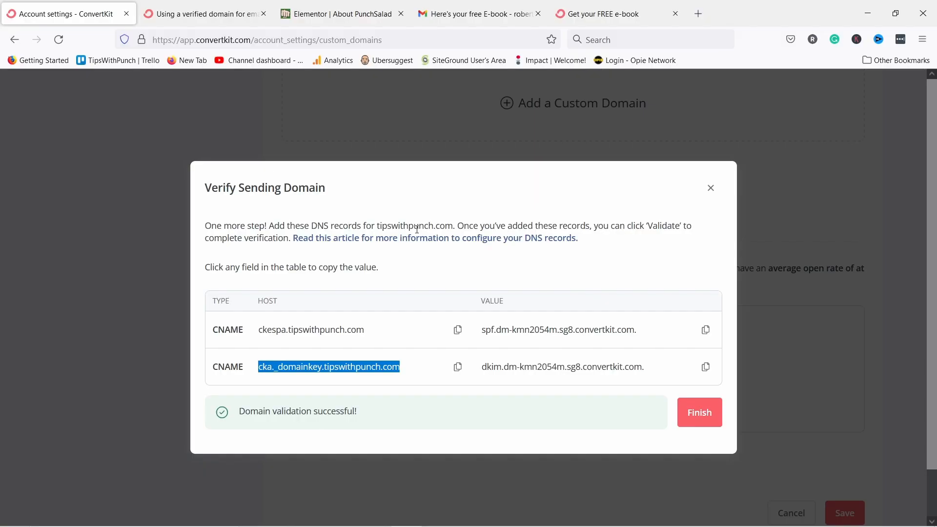
{"action": "left_click", "coordinate": [717, 411]}
{"action": "scroll", "coordinate": [488, 332], "scroll_direction": "down", "scroll_amount": 2}
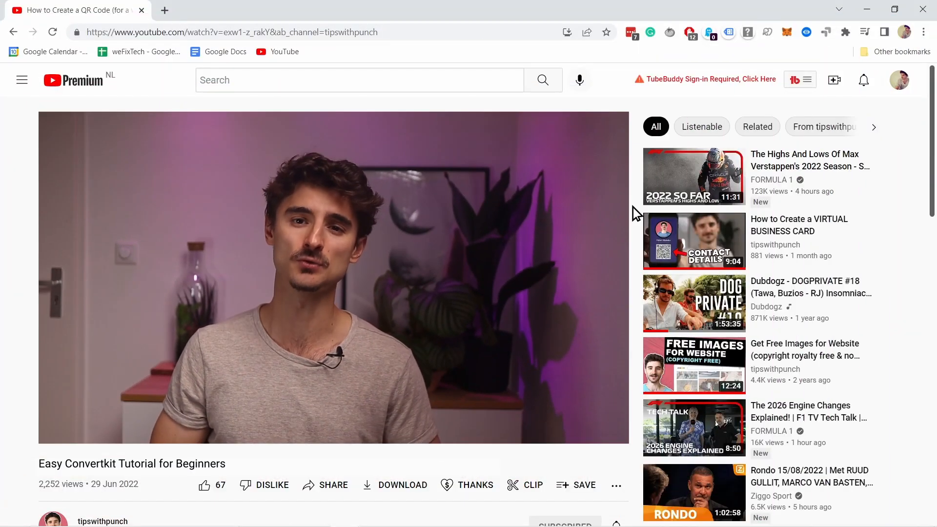
{"action": "scroll", "coordinate": [368, 282], "scroll_direction": "down", "scroll_amount": 4}
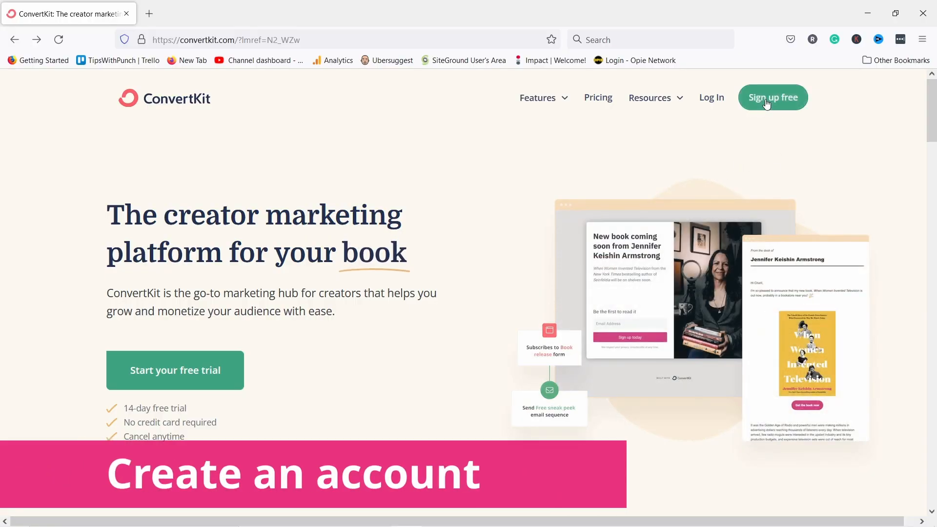
Sign up for a free account with a name, email and password, accepting the terms, and save the login.
{"action": "left_click", "coordinate": [767, 103]}
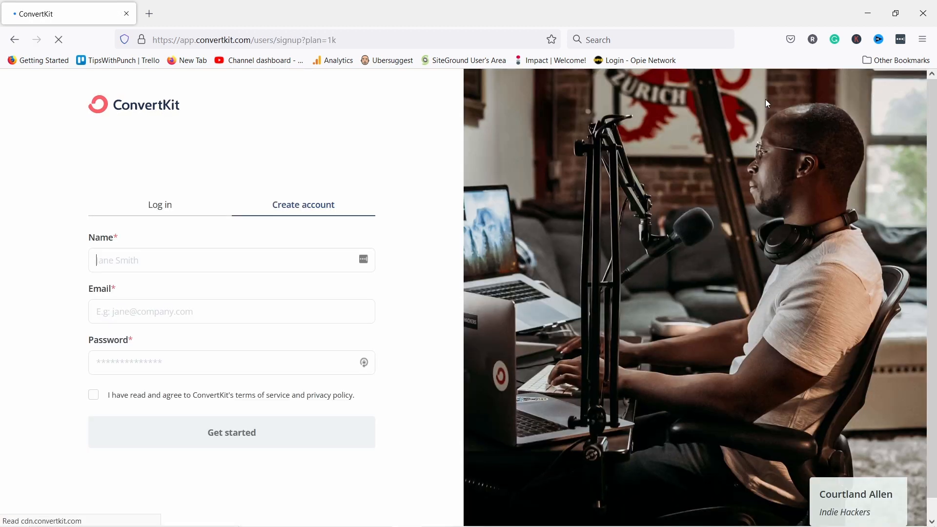
{"action": "type", "text": "Robert"}
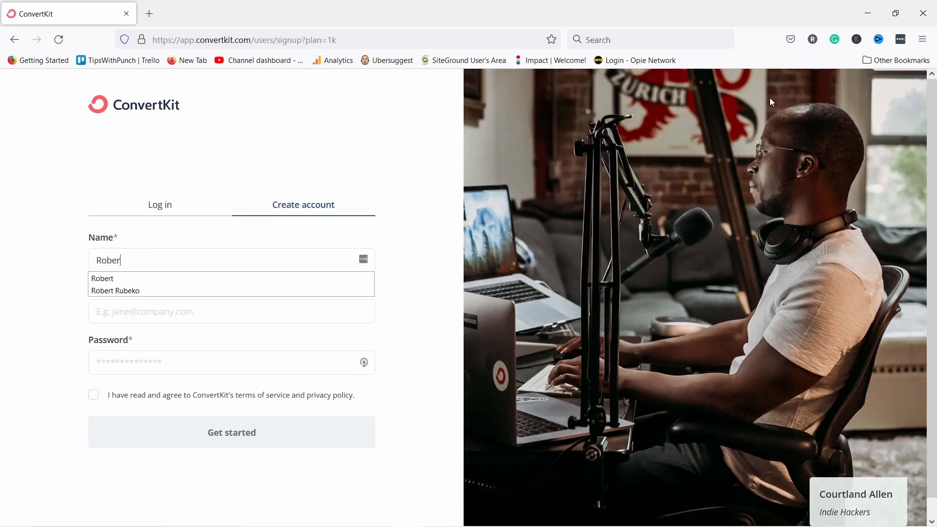
{"action": "key", "text": "Tab"}
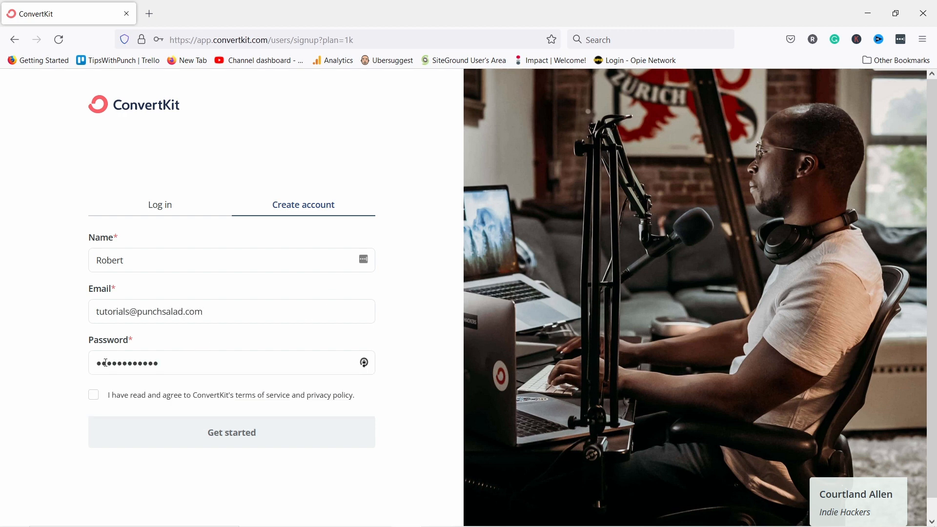
{"action": "left_click", "coordinate": [95, 399]}
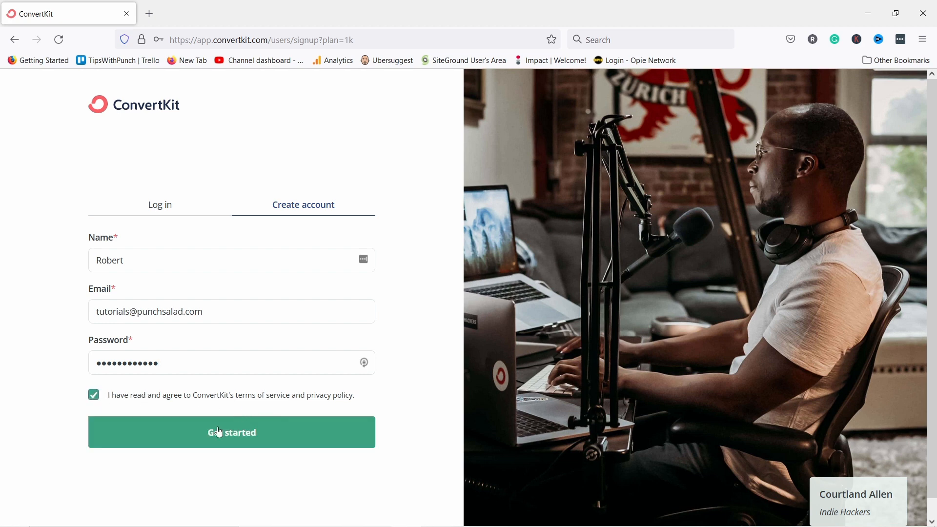
{"action": "left_click", "coordinate": [169, 427]}
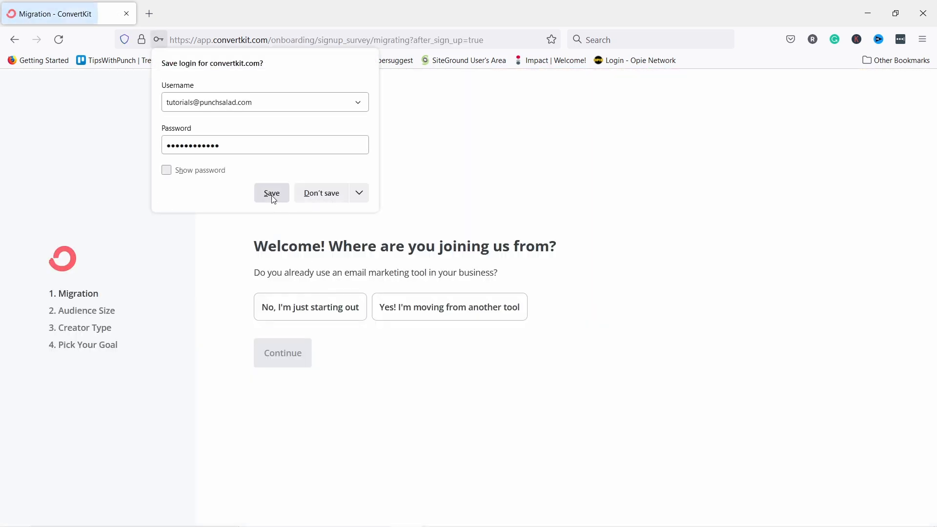
{"action": "left_click", "coordinate": [272, 193]}
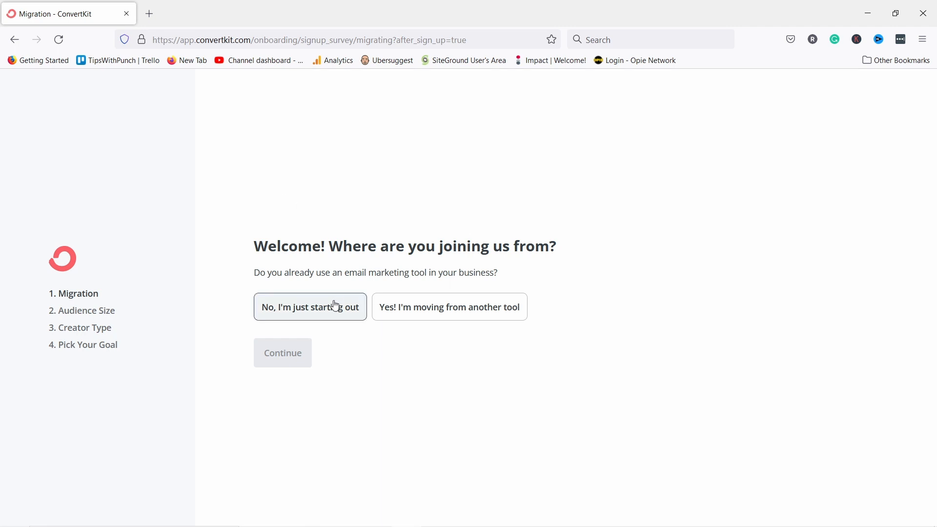
Answer that you're just starting out with an audience of 1 to 1,000.
{"action": "left_click", "coordinate": [301, 315]}
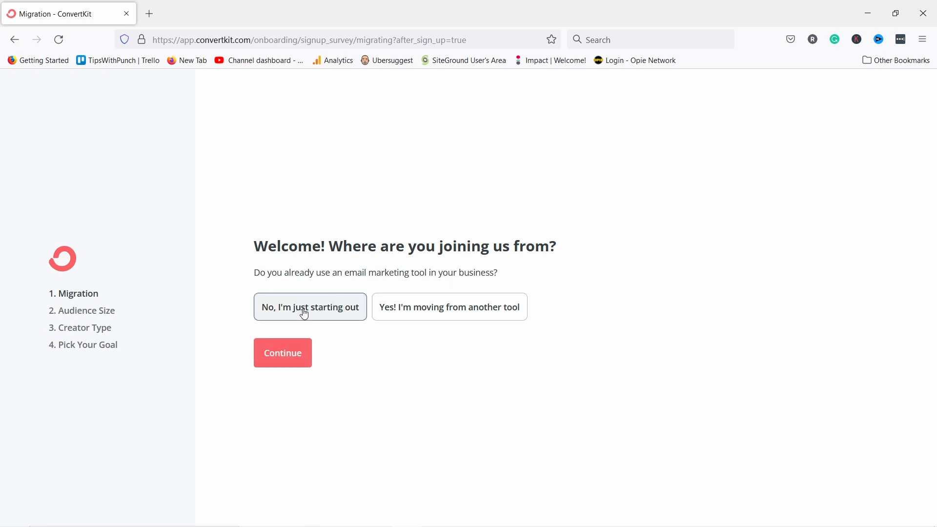
{"action": "left_click", "coordinate": [292, 355]}
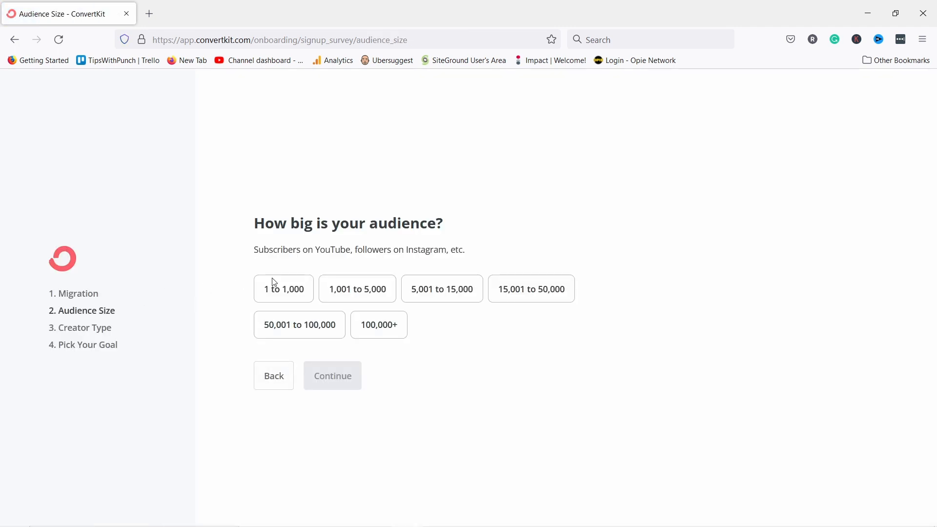
{"action": "left_click", "coordinate": [272, 289]}
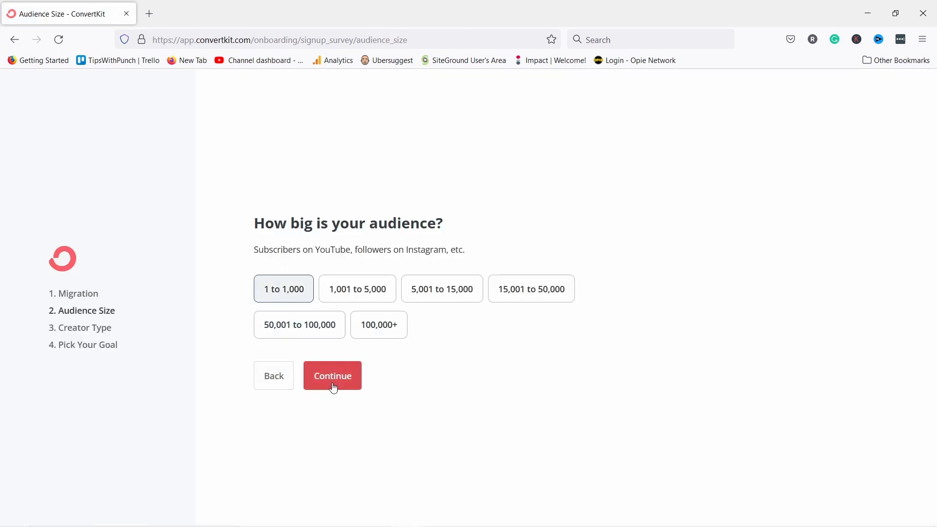
{"action": "left_click", "coordinate": [331, 377]}
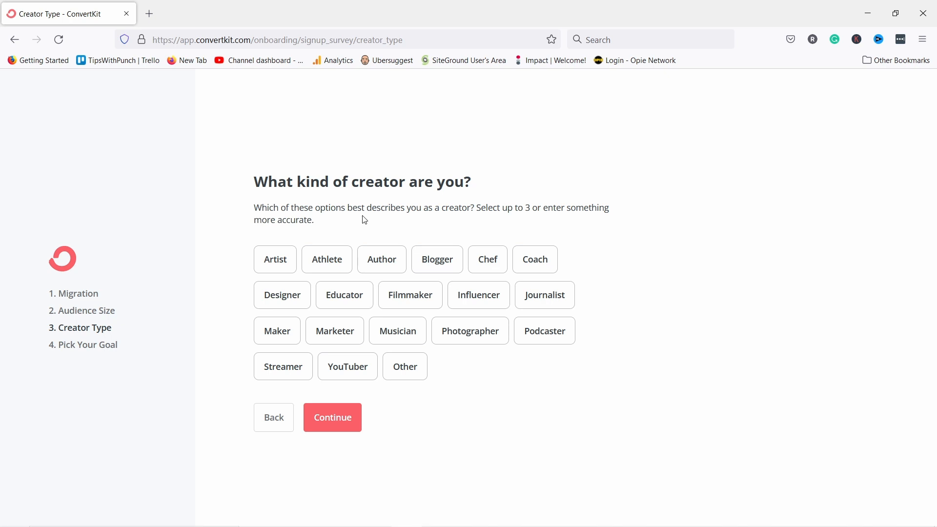
Choose Coach as the creator type and growing the list as the goal.
{"action": "left_click", "coordinate": [535, 260]}
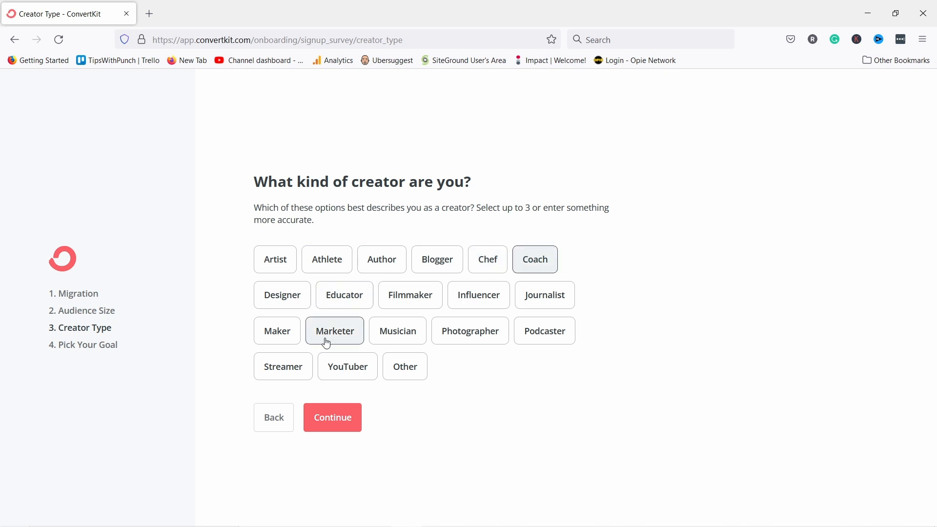
{"action": "left_click", "coordinate": [330, 421]}
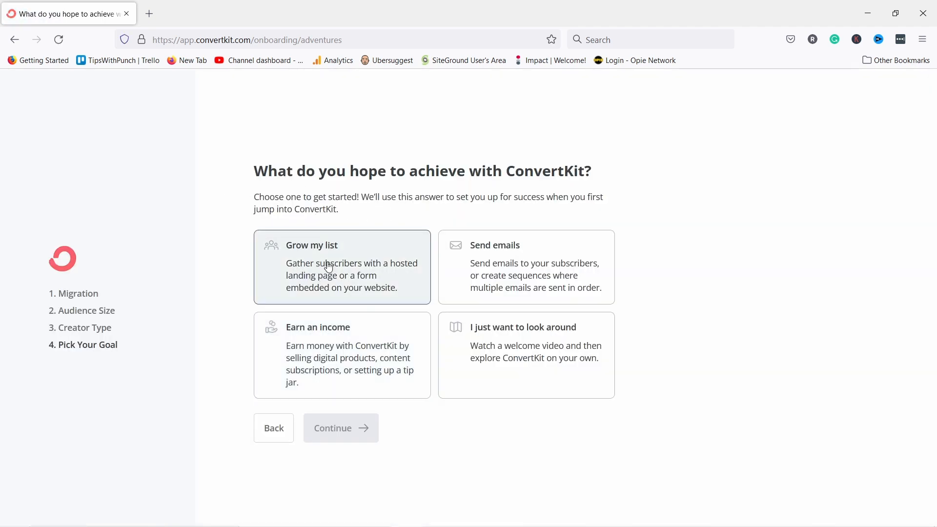
{"action": "left_click", "coordinate": [364, 261]}
{"action": "left_click", "coordinate": [339, 432]}
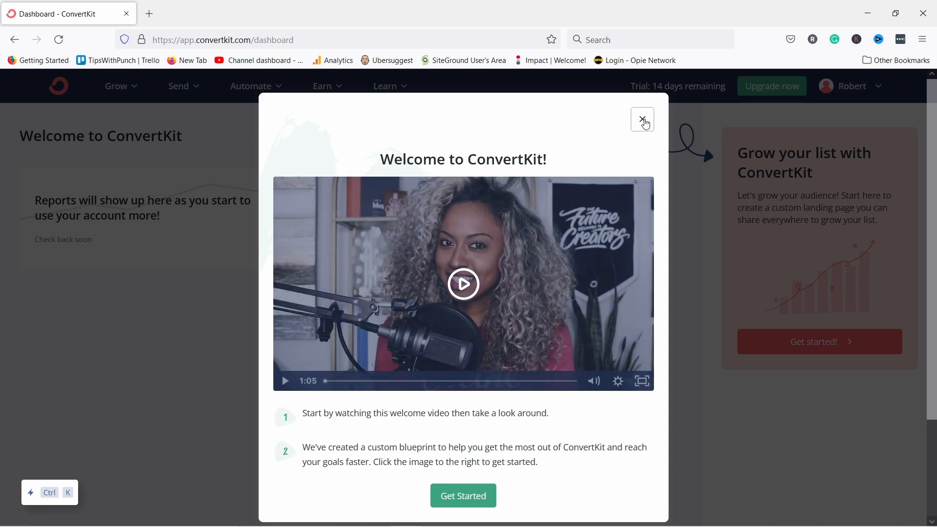
Close the Welcome to ConvertKit video and browse the Grow and Send menus.
{"action": "left_click", "coordinate": [642, 121]}
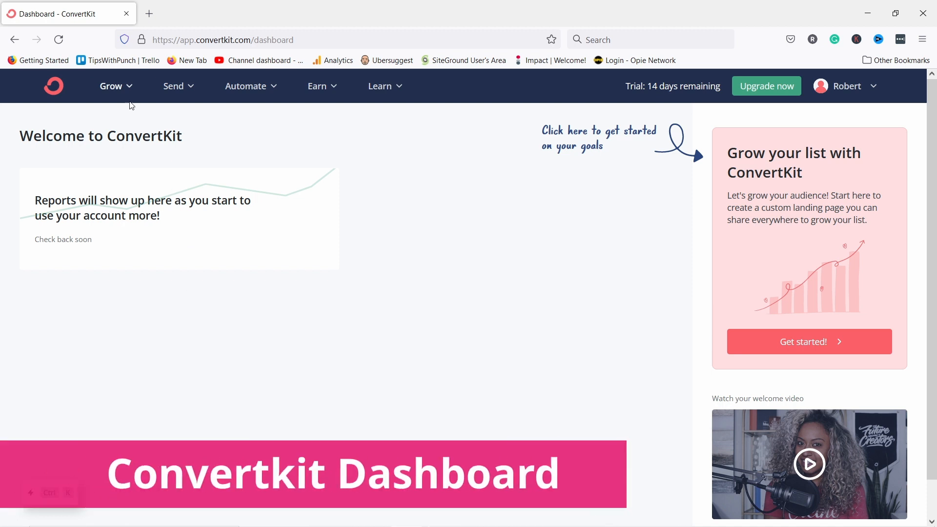
{"action": "left_click", "coordinate": [115, 90]}
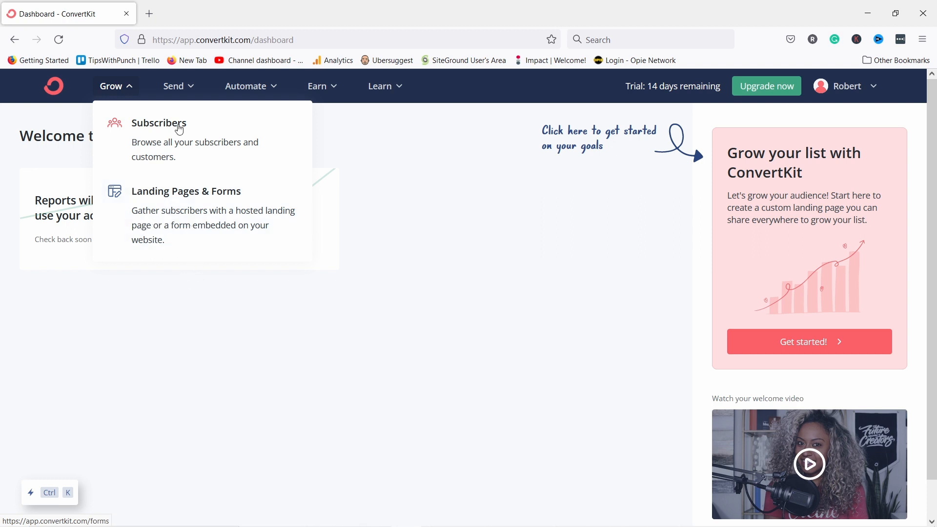
{"action": "left_click", "coordinate": [178, 91]}
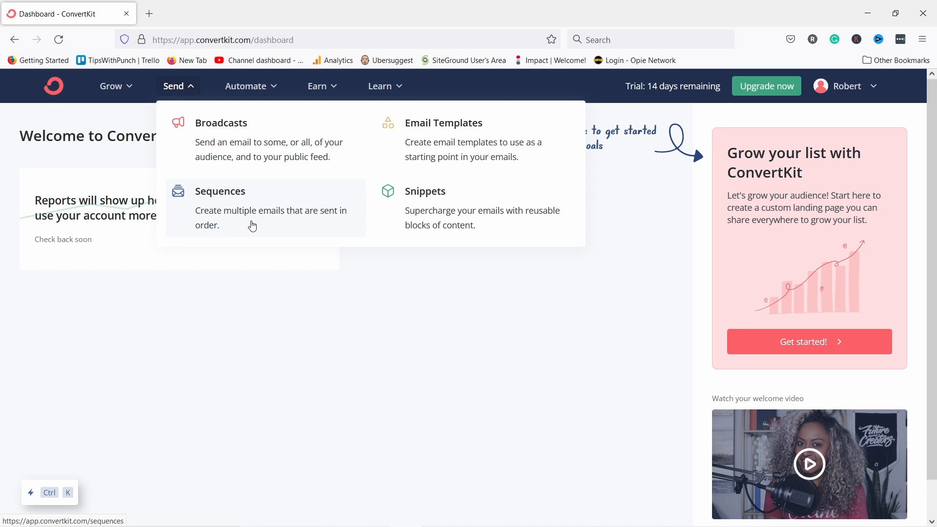
Browse the Automate, Earn and Learn menus in the top navigation bar.
{"action": "left_click", "coordinate": [247, 87]}
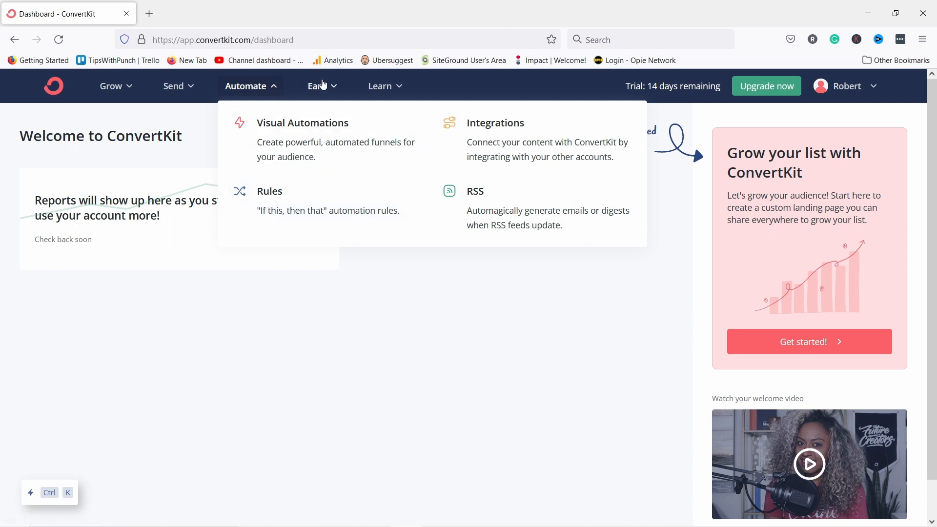
{"action": "left_click", "coordinate": [325, 86]}
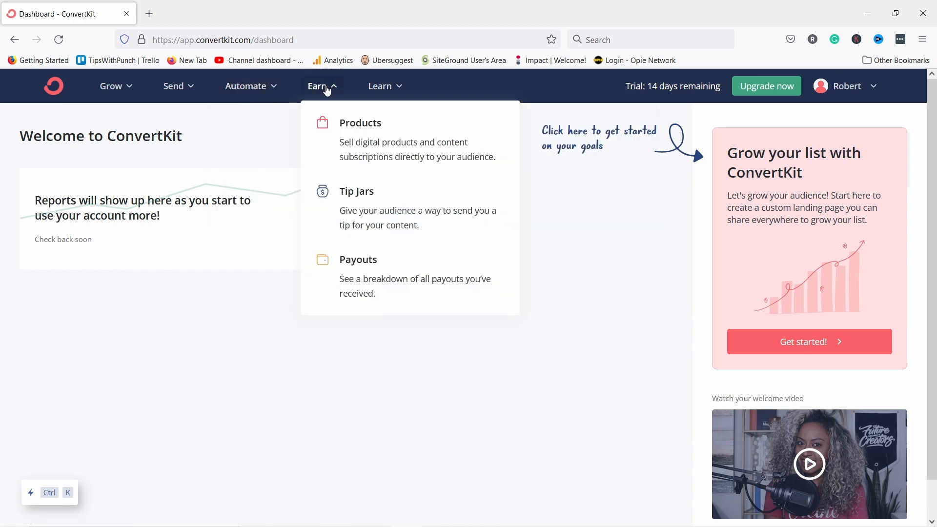
{"action": "left_click", "coordinate": [402, 87]}
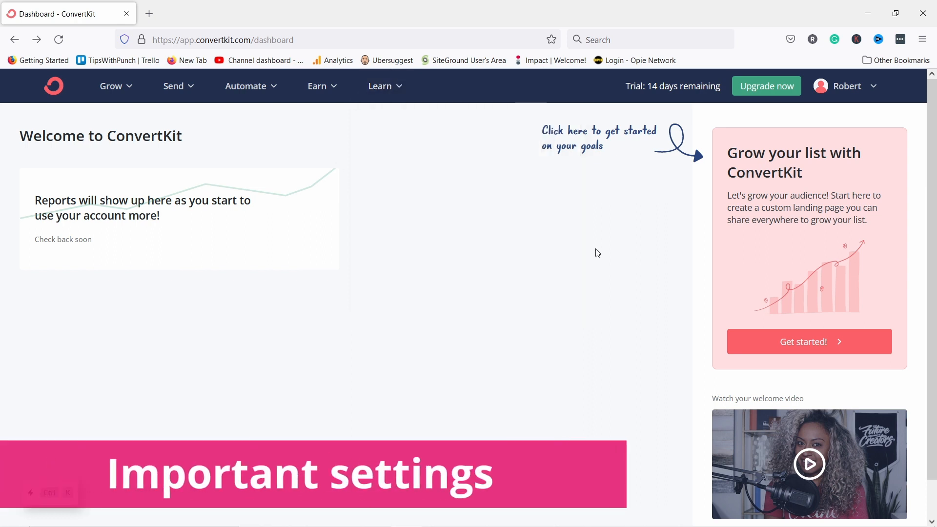
Choose Settings from the account name menu to reach Login Details.
{"action": "left_click", "coordinate": [837, 91]}
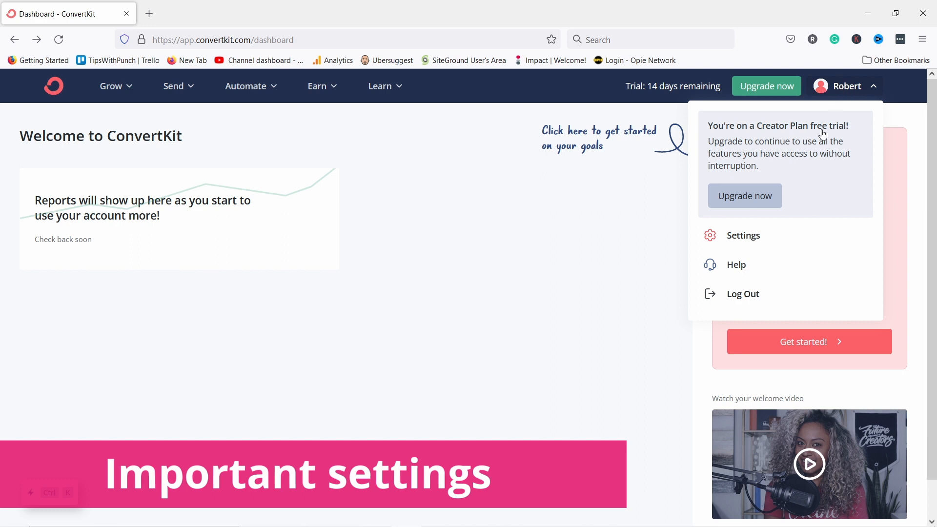
{"action": "left_click", "coordinate": [743, 235]}
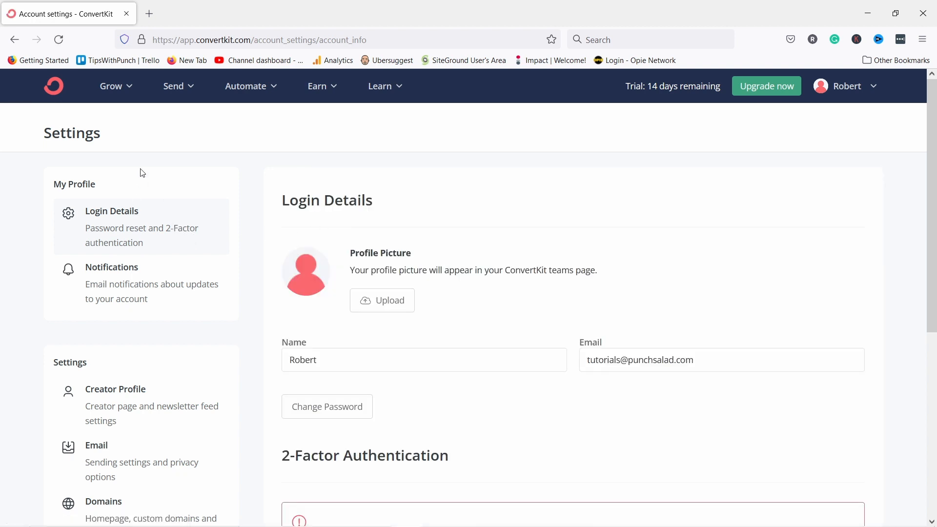
Scroll the settings sidebar down and select the Email section.
{"action": "scroll", "coordinate": [130, 282], "scroll_direction": "down", "scroll_amount": 3}
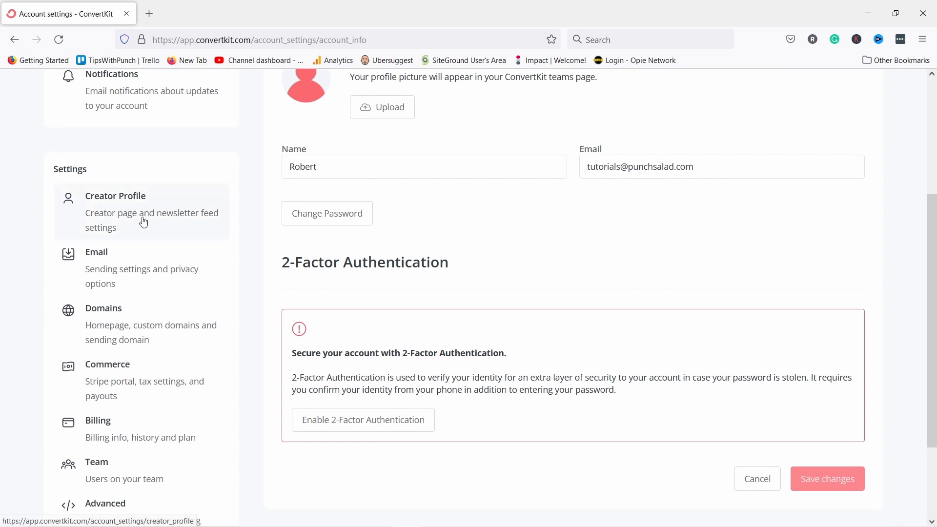
{"action": "scroll", "coordinate": [131, 184], "scroll_direction": "down", "scroll_amount": 1}
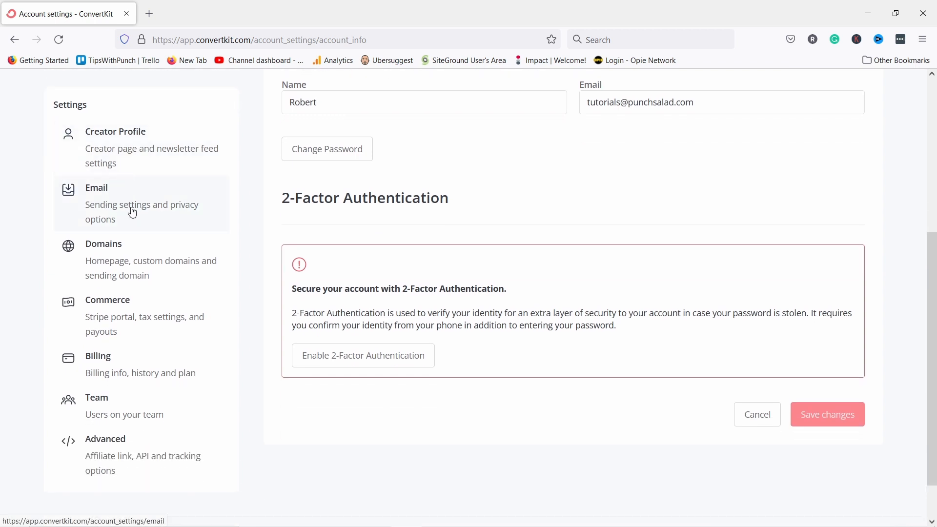
{"action": "left_click", "coordinate": [110, 208]}
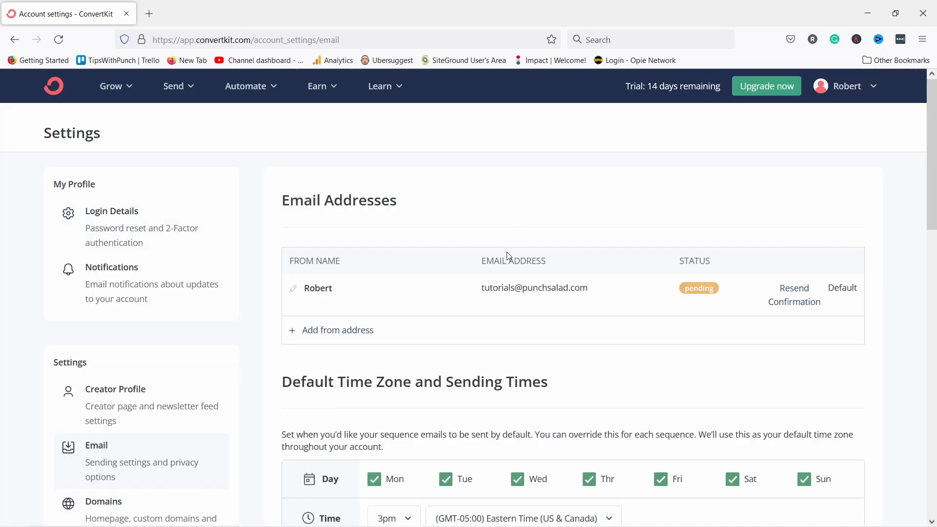
Start and then cancel adding another sender address, and open a new browser tab.
{"action": "scroll", "coordinate": [467, 166], "scroll_direction": "down", "scroll_amount": 2}
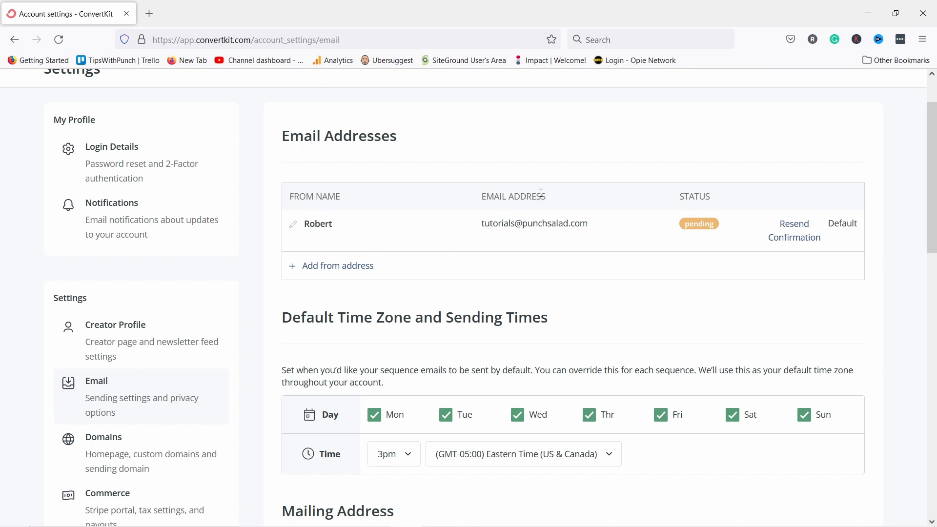
{"action": "left_click", "coordinate": [333, 268]}
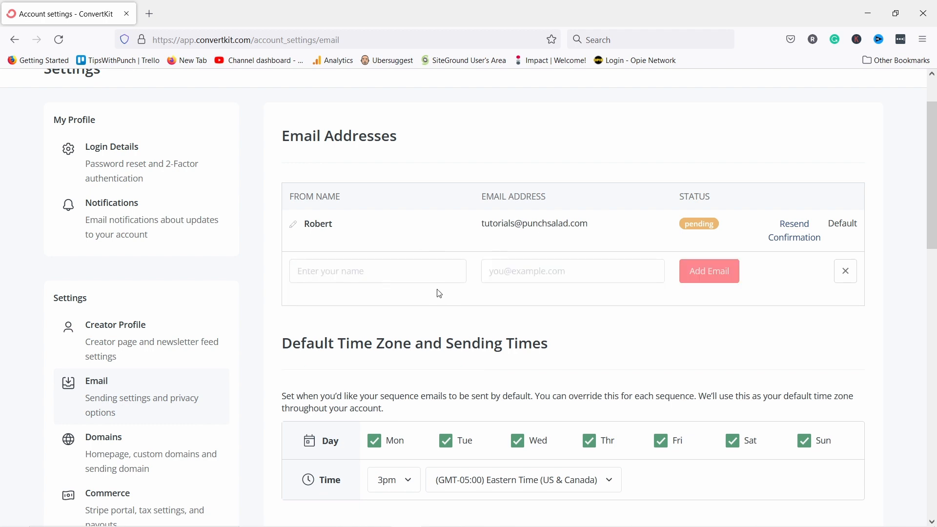
{"action": "left_click", "coordinate": [848, 272]}
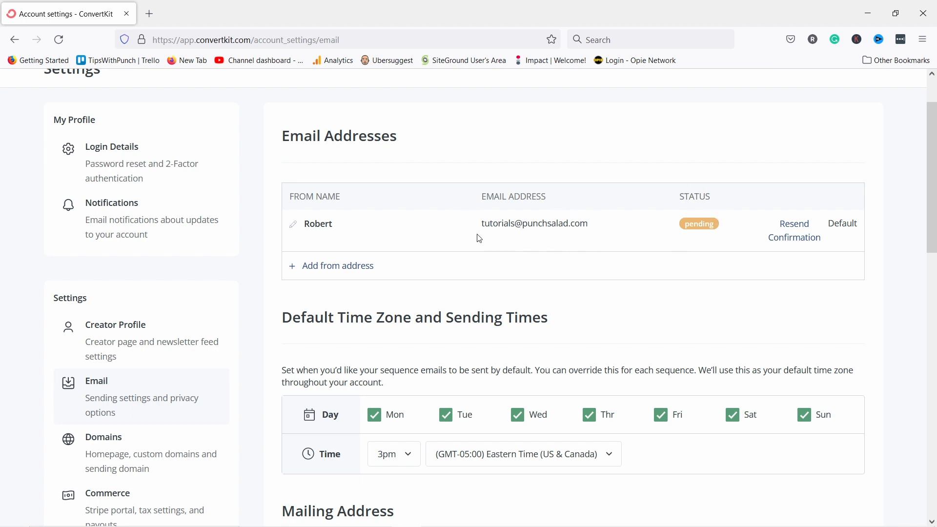
{"action": "left_click", "coordinate": [150, 14]}
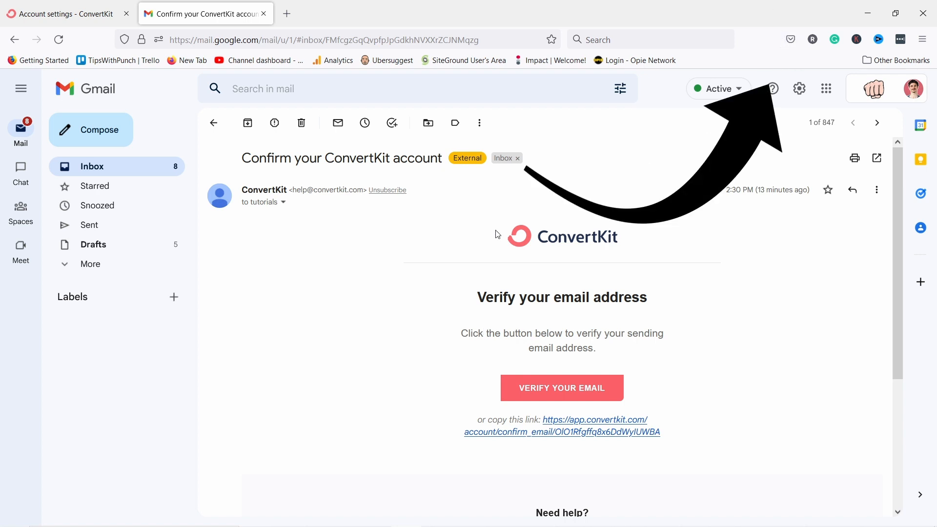
Verify the sender address via the Gmail confirmation email's link, then close the extra tabs.
{"action": "left_click", "coordinate": [562, 389]}
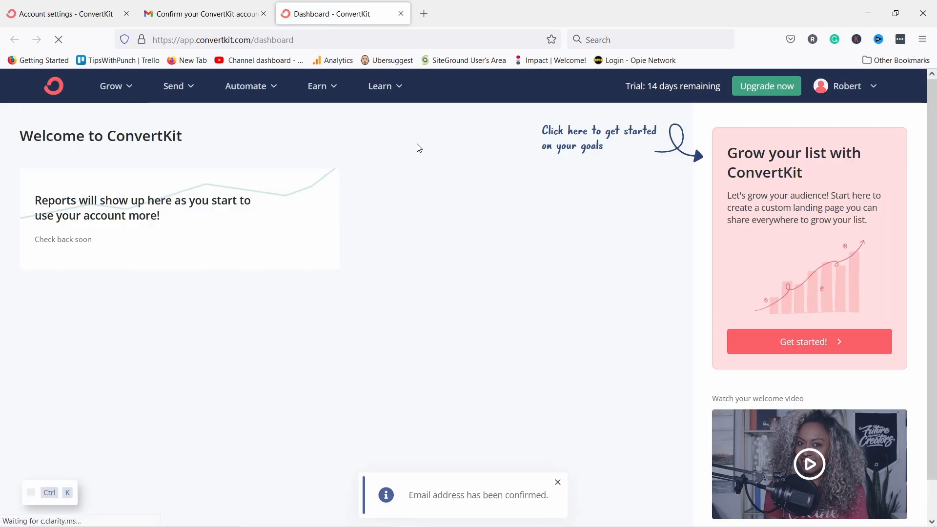
{"action": "left_click", "coordinate": [400, 14]}
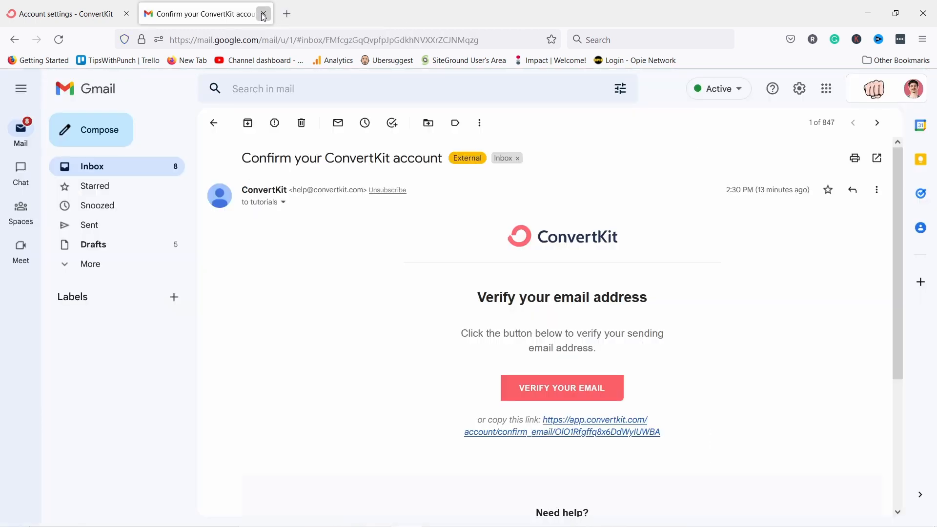
{"action": "left_click", "coordinate": [263, 14]}
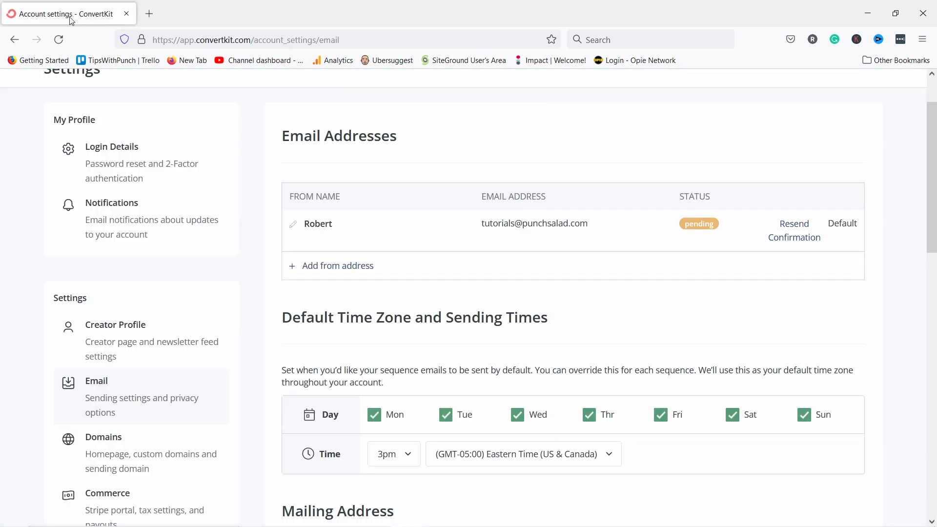
Reload the Email settings page so the sender address shows as confirmed and default.
{"action": "left_click", "coordinate": [240, 40]}
{"action": "key", "text": "Return"}
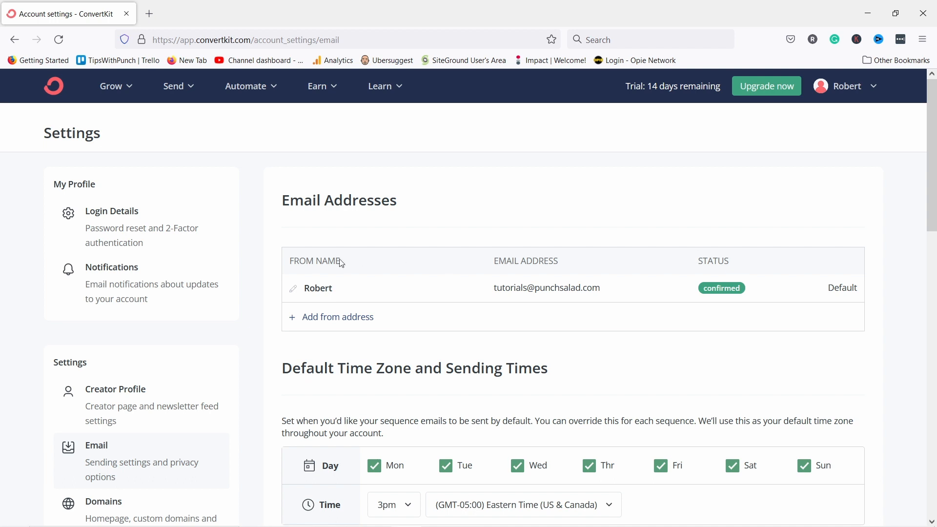
{"action": "scroll", "coordinate": [406, 223], "scroll_direction": "down", "scroll_amount": 4}
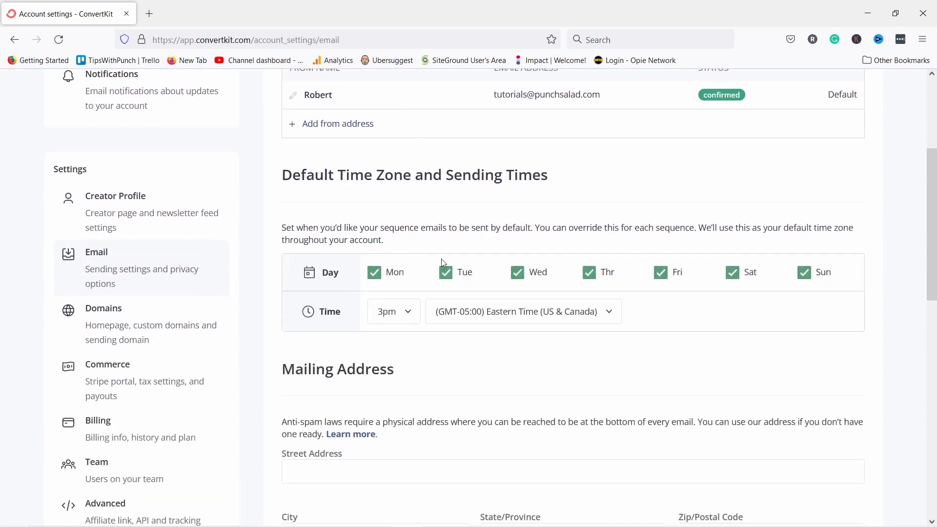
Set the default time zone to Amsterdam (GMT+01:00).
{"action": "left_click", "coordinate": [502, 314]}
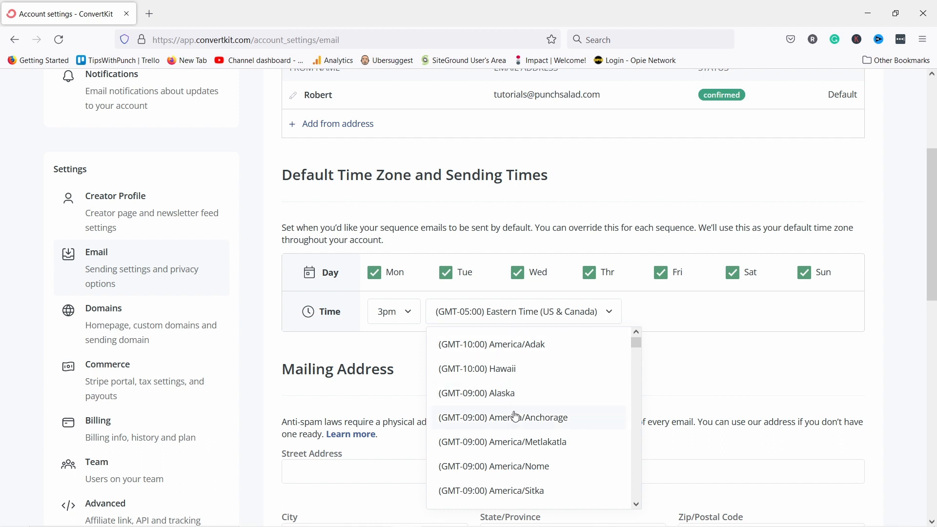
{"action": "scroll", "coordinate": [512, 405], "scroll_direction": "down", "scroll_amount": 10}
{"action": "scroll", "coordinate": [510, 387], "scroll_direction": "down", "scroll_amount": 15}
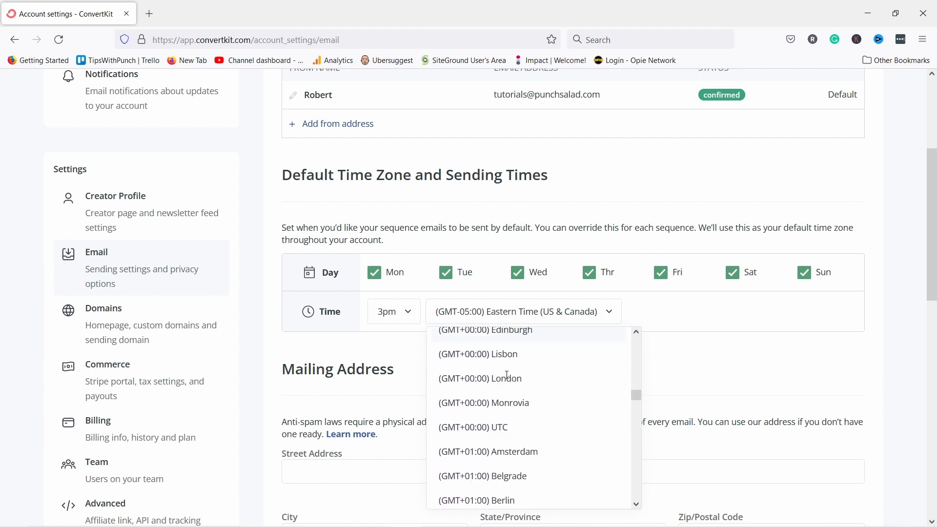
{"action": "left_click", "coordinate": [517, 458]}
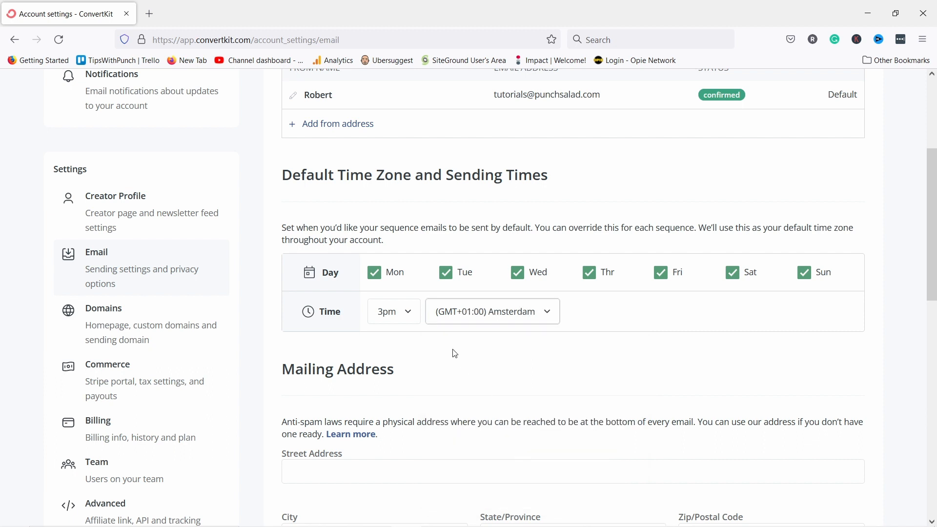
Choose 9am as the default sending hour, keeping all seven days selected.
{"action": "left_click", "coordinate": [408, 316]}
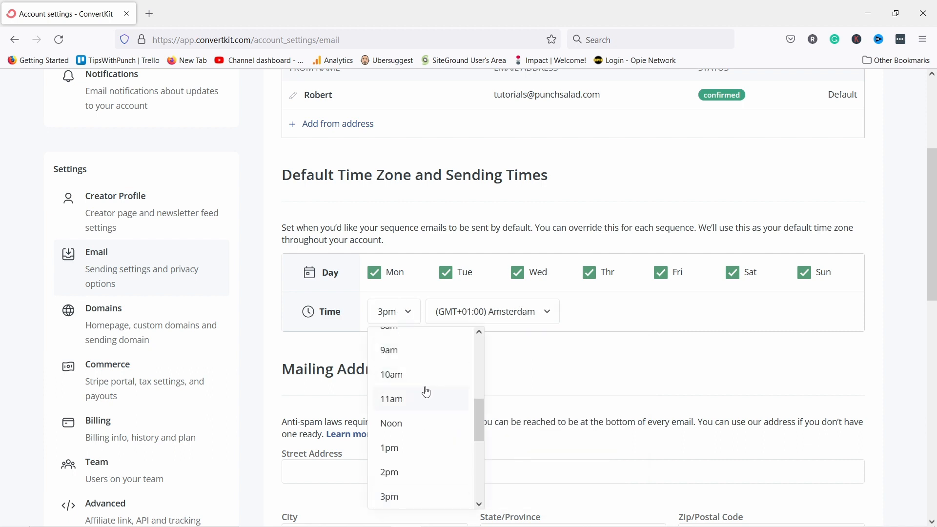
{"action": "scroll", "coordinate": [429, 396], "scroll_direction": "down", "scroll_amount": 4}
{"action": "scroll", "coordinate": [426, 400], "scroll_direction": "up", "scroll_amount": 2}
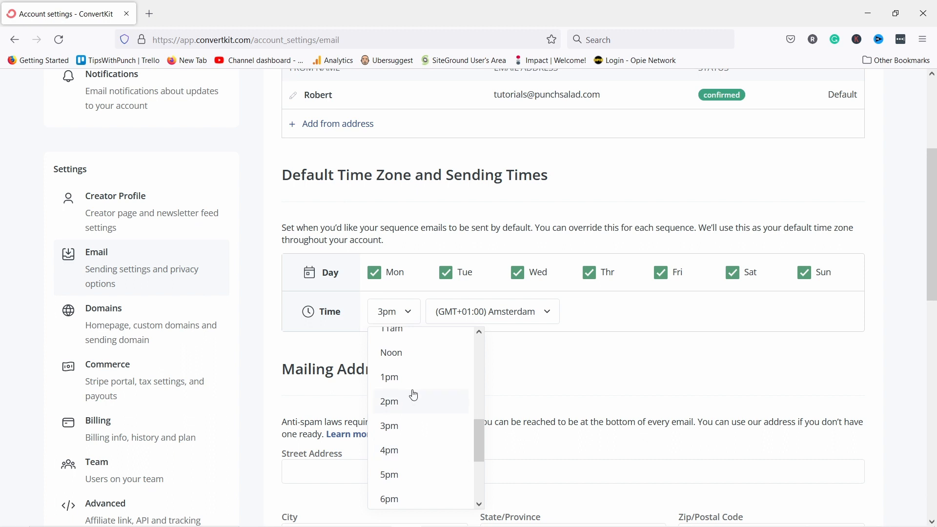
{"action": "scroll", "coordinate": [413, 392], "scroll_direction": "up", "scroll_amount": 4}
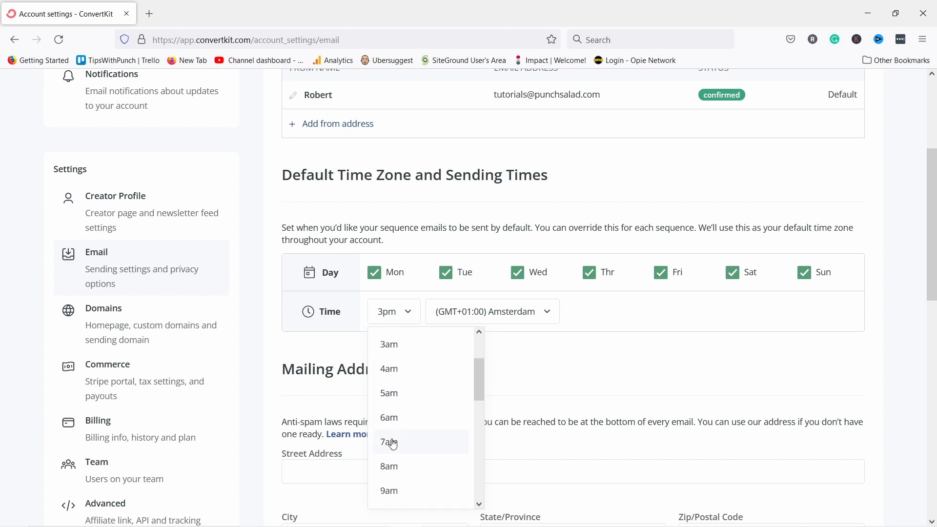
{"action": "left_click", "coordinate": [390, 467]}
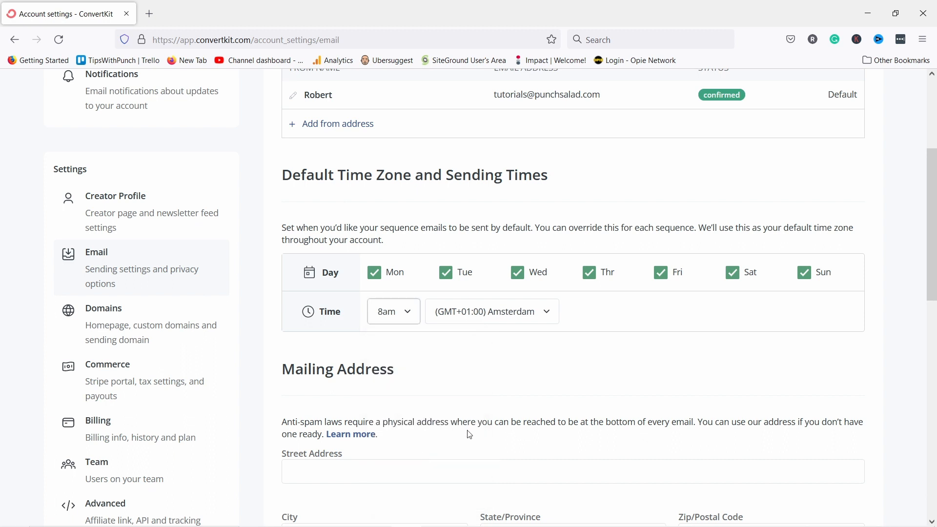
{"action": "left_click", "coordinate": [390, 316]}
{"action": "left_click", "coordinate": [389, 491]}
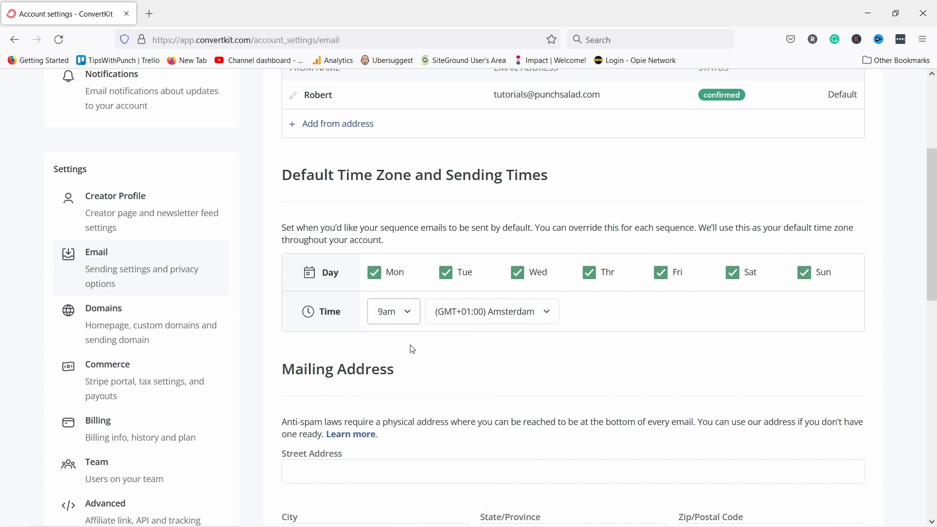
{"action": "left_click", "coordinate": [391, 315]}
{"action": "left_click", "coordinate": [391, 316]}
Open the physical-address 'Learn more' help article in a new browser tab.
{"action": "scroll", "coordinate": [382, 313], "scroll_direction": "down", "scroll_amount": 4}
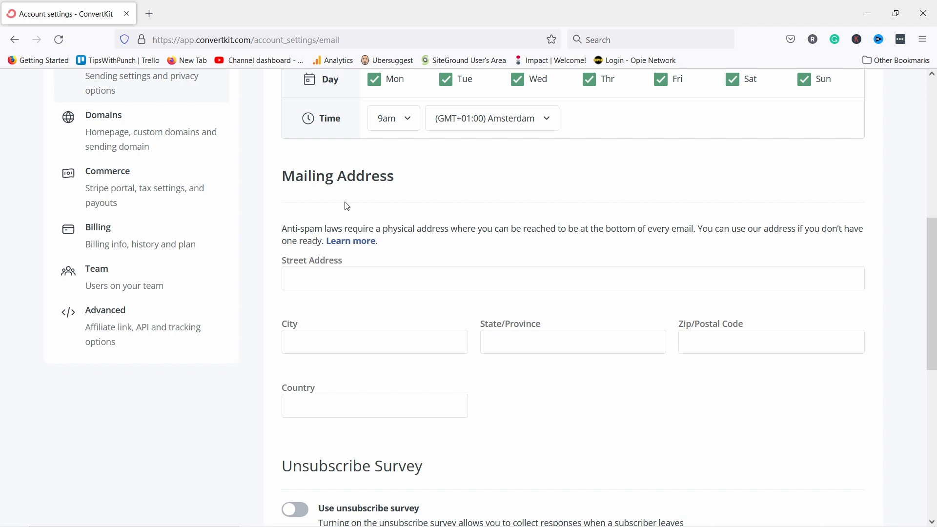
{"action": "scroll", "coordinate": [317, 180], "scroll_direction": "down", "scroll_amount": 2}
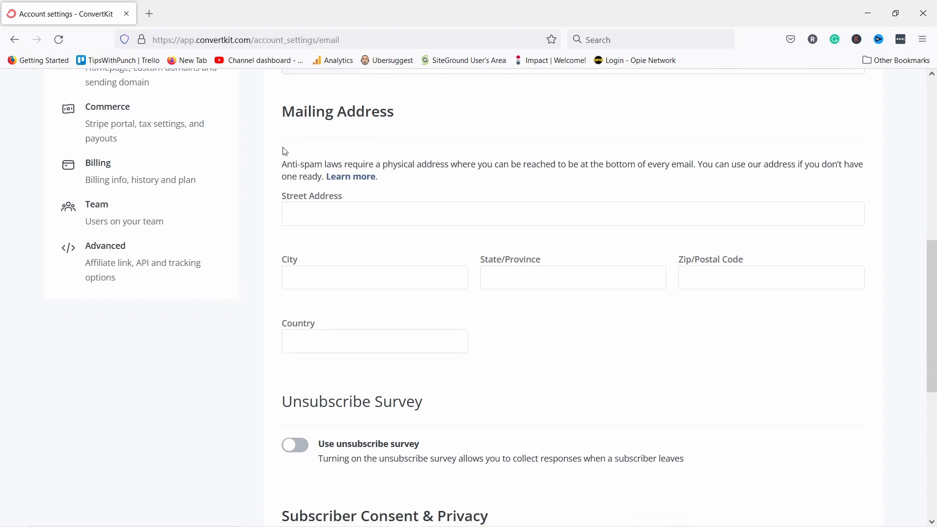
{"action": "right_click", "coordinate": [375, 183]}
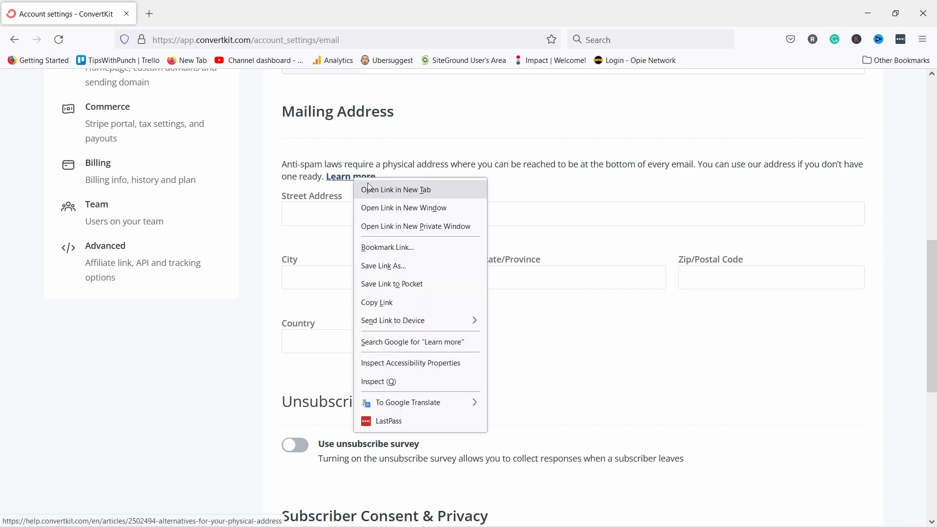
{"action": "left_click", "coordinate": [378, 189]}
Copy the street part of the article's shared address and return to the settings tab.
{"action": "left_click", "coordinate": [205, 14]}
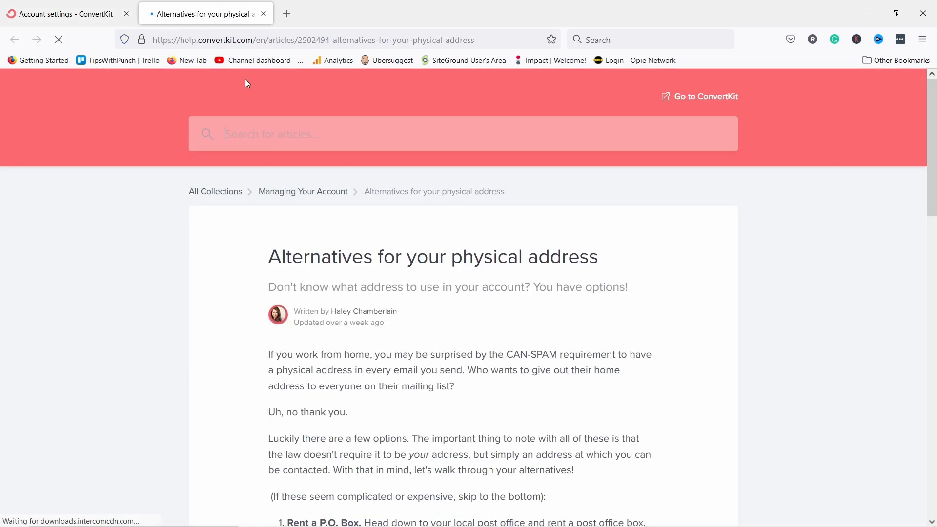
{"action": "scroll", "coordinate": [408, 255], "scroll_direction": "down", "scroll_amount": 3}
{"action": "scroll", "coordinate": [408, 255], "scroll_direction": "down", "scroll_amount": 10}
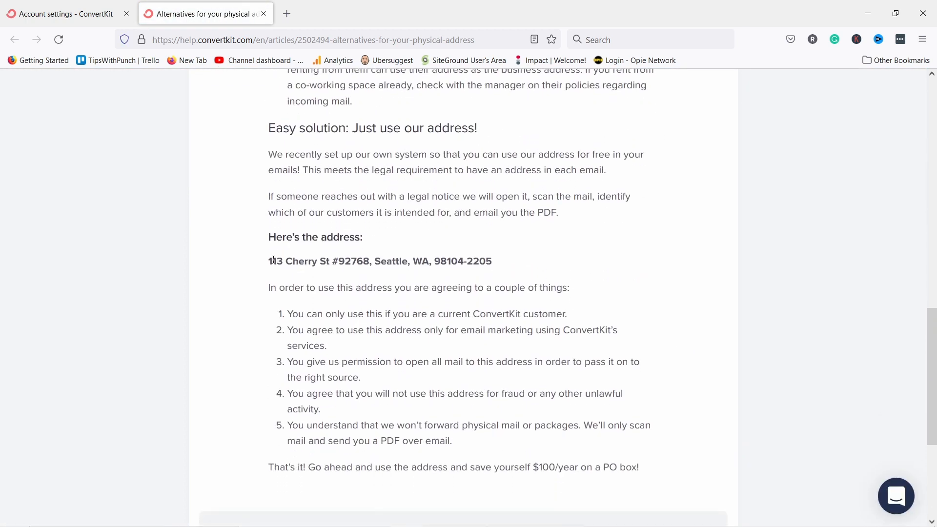
{"action": "left_click_drag", "start_coordinate": [271, 261], "coordinate": [372, 262]}
{"action": "key", "text": "ctrl+c"}
{"action": "key", "text": "ctrl+shift+Tab"}
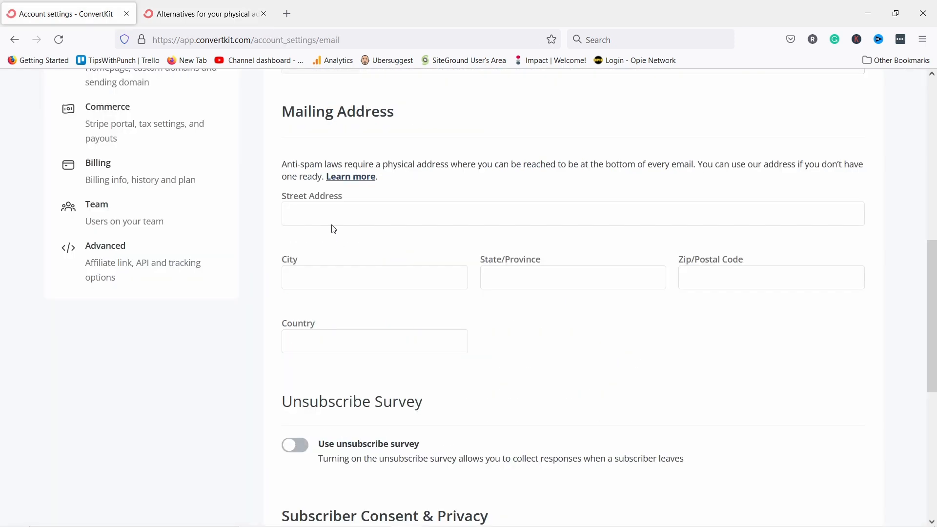
Paste the copied street into Street Address and enter Seattle as the city.
{"action": "left_click", "coordinate": [332, 225]}
{"action": "key", "text": "ctrl+v"}
{"action": "left_click", "coordinate": [309, 280]}
{"action": "type", "text": "Seattle"}
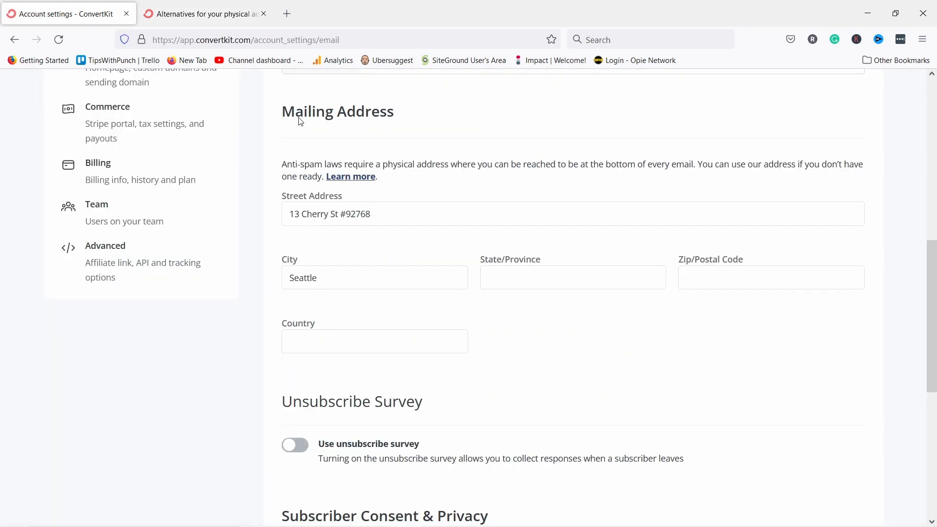
Fill State/Province with WA and Zip/Postal Code with 98104-2205 from the article.
{"action": "key", "text": "ctrl+Tab"}
{"action": "left_click_drag", "start_coordinate": [492, 262], "coordinate": [413, 262]}
{"action": "key", "text": "ctrl+c"}
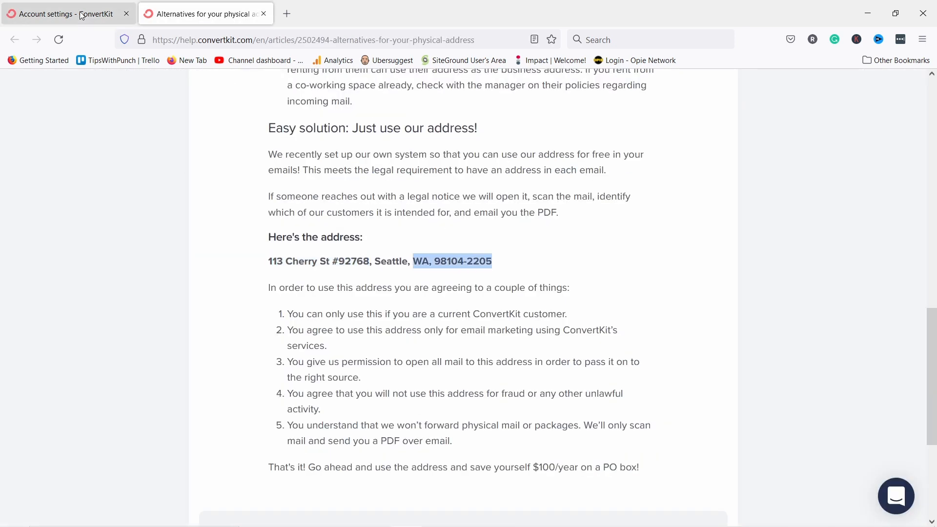
{"action": "left_click", "coordinate": [64, 14]}
{"action": "left_click", "coordinate": [509, 278]}
{"action": "key", "text": "ctrl+v"}
{"action": "left_click", "coordinate": [508, 279]}
{"action": "key", "text": "shift+End"}
{"action": "key", "text": "Delete"}
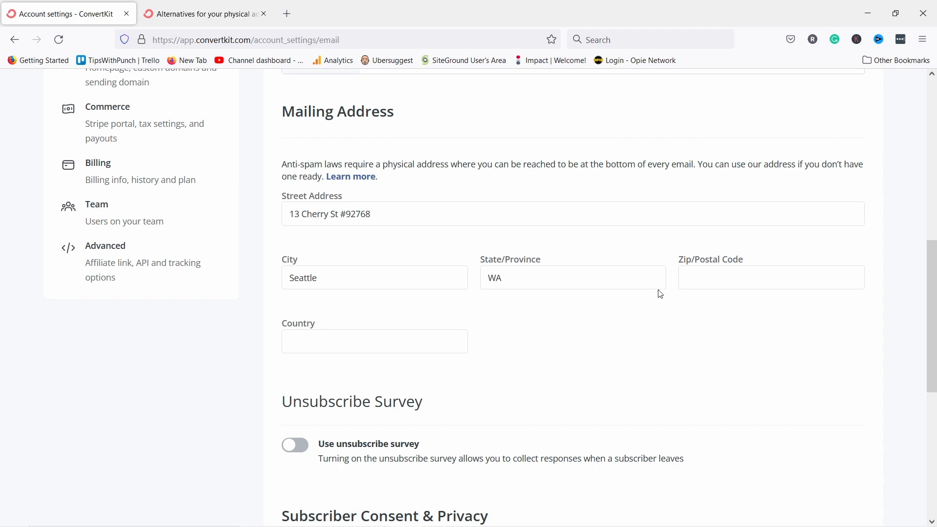
{"action": "left_click", "coordinate": [693, 278]}
{"action": "key", "text": "ctrl+v"}
Enter United States as the country and save the mailing address.
{"action": "left_click", "coordinate": [292, 342]}
{"action": "type", "text": "United States"}
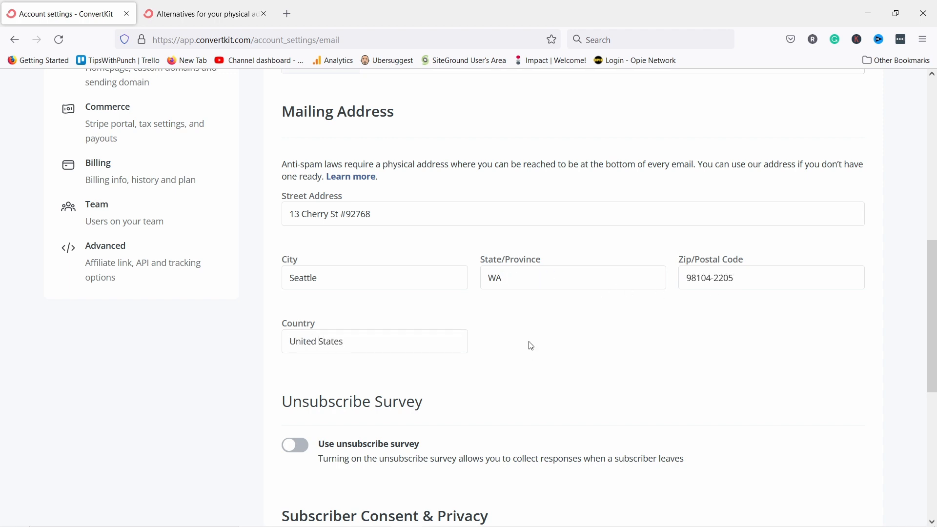
{"action": "scroll", "coordinate": [580, 361], "scroll_direction": "up", "scroll_amount": 5}
{"action": "scroll", "coordinate": [595, 358], "scroll_direction": "down", "scroll_amount": 10}
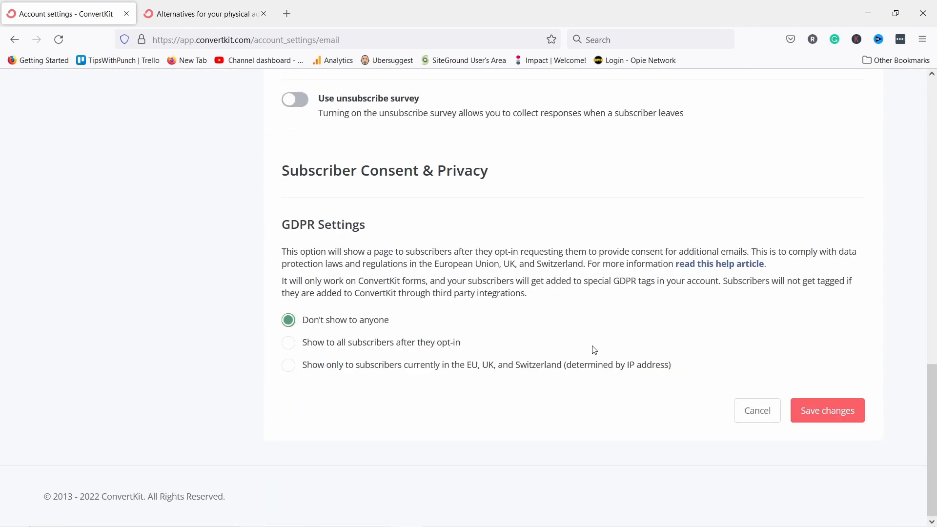
{"action": "left_click", "coordinate": [814, 405]}
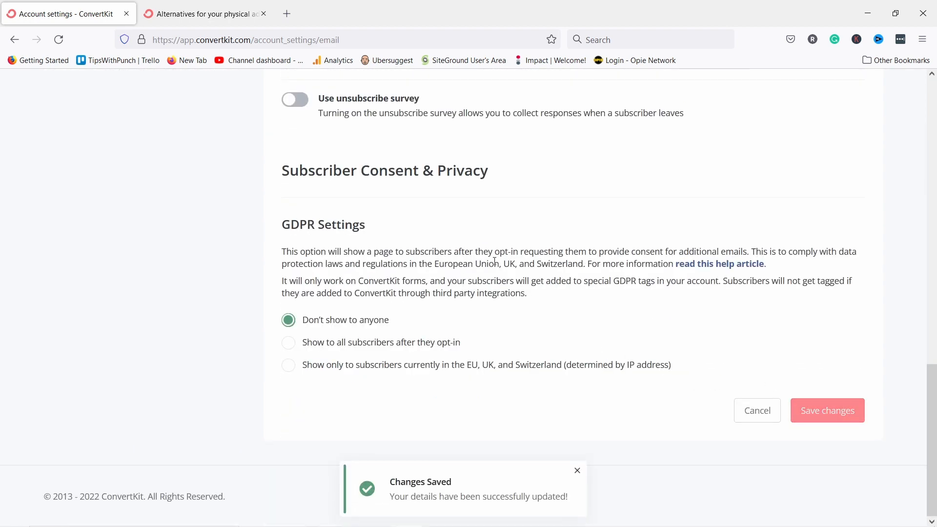
{"action": "scroll", "coordinate": [561, 292], "scroll_direction": "up", "scroll_amount": 6}
{"action": "scroll", "coordinate": [562, 292], "scroll_direction": "up", "scroll_amount": 5}
{"action": "scroll", "coordinate": [562, 292], "scroll_direction": "down", "scroll_amount": 5}
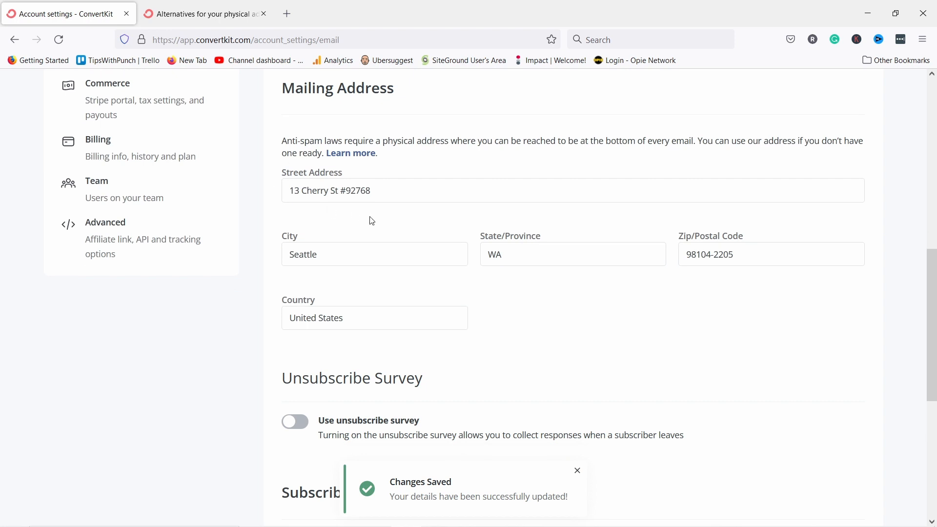
{"action": "scroll", "coordinate": [369, 215], "scroll_direction": "down", "scroll_amount": 3}
{"action": "scroll", "coordinate": [419, 268], "scroll_direction": "down", "scroll_amount": 2}
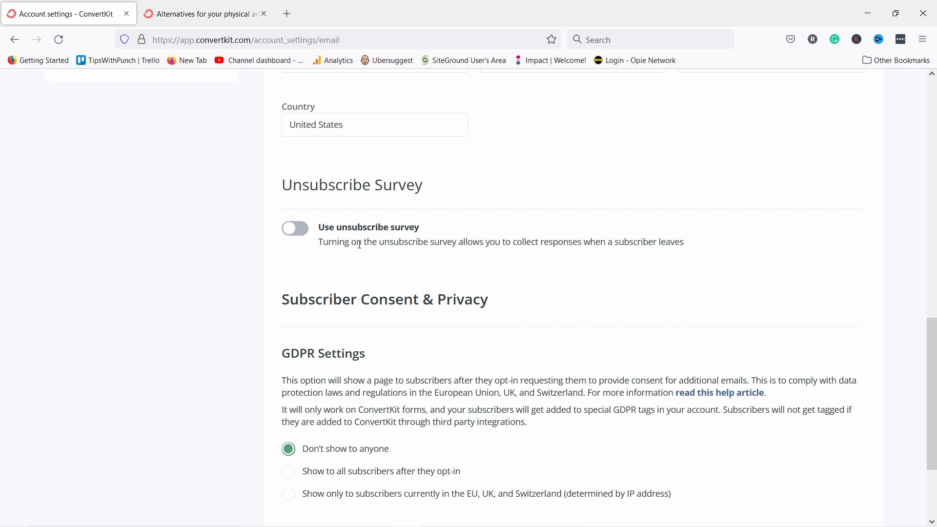
Switch on the 'Use unsubscribe survey' option.
{"action": "left_click", "coordinate": [295, 228]}
{"action": "scroll", "coordinate": [384, 196], "scroll_direction": "down", "scroll_amount": 3}
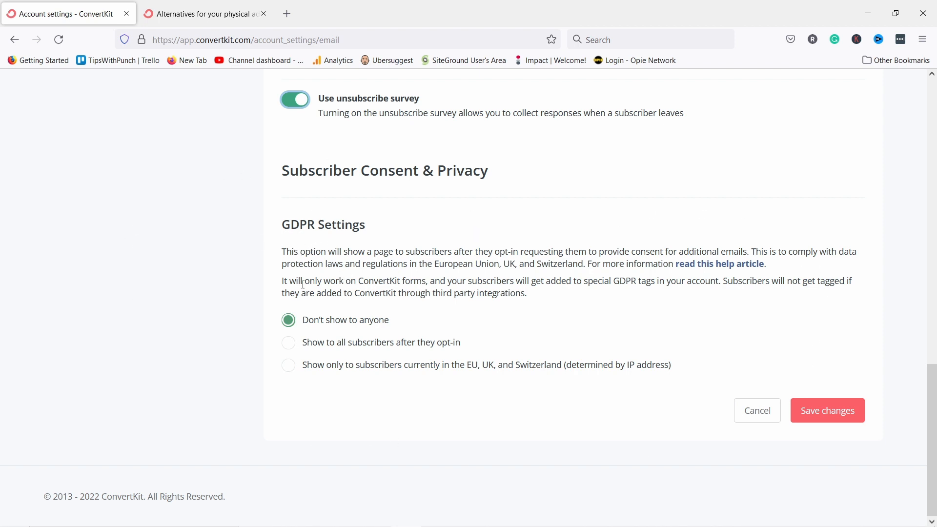
Choose 'Show only to subscribers currently in the EU, UK, and Switzerland', test the sample form, and save.
{"action": "left_click", "coordinate": [294, 367]}
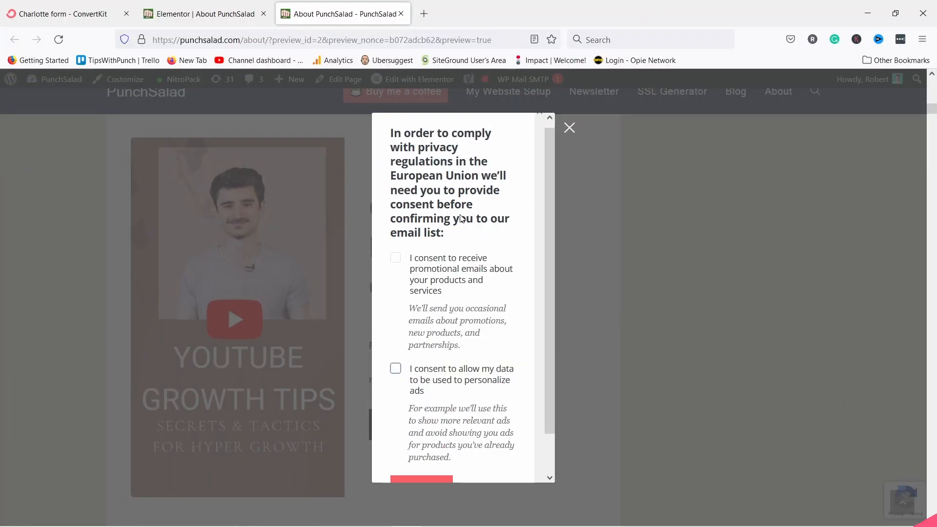
{"action": "scroll", "coordinate": [456, 357], "scroll_direction": "down", "scroll_amount": 2}
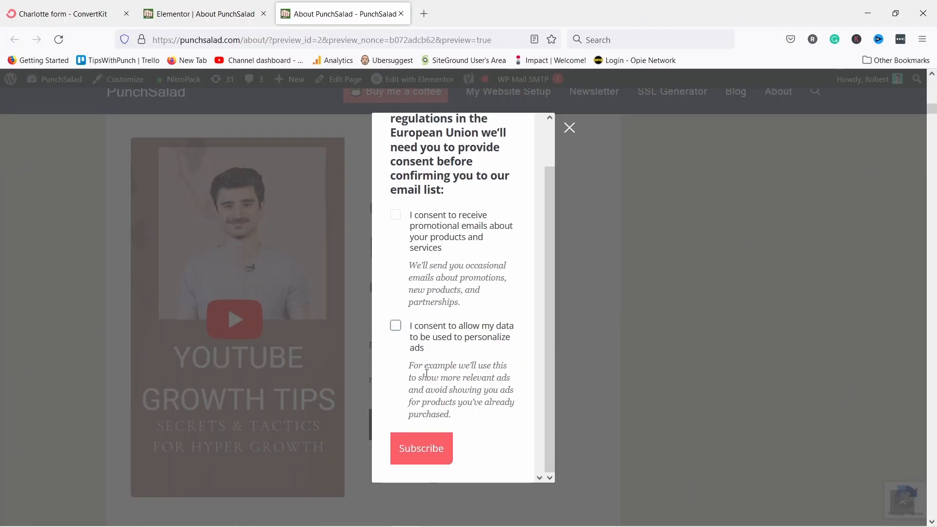
{"action": "left_click", "coordinate": [422, 448]}
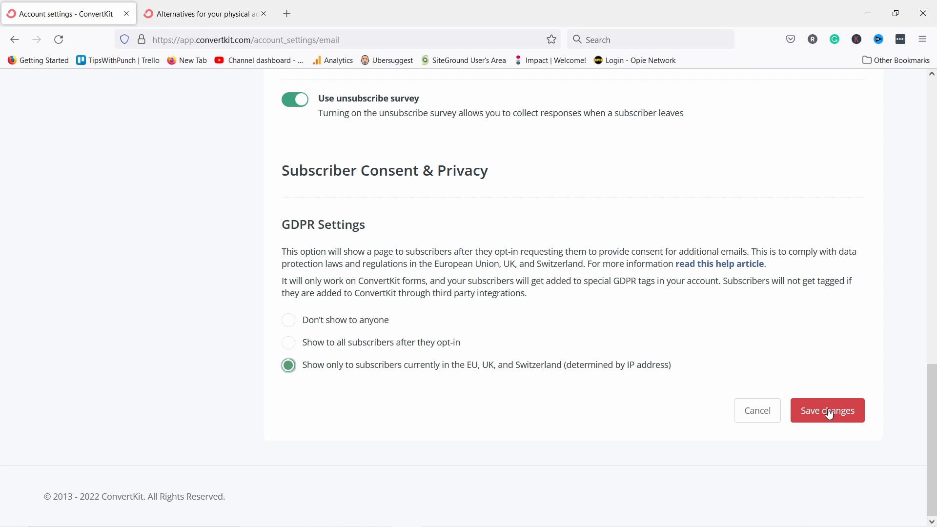
{"action": "left_click", "coordinate": [829, 414]}
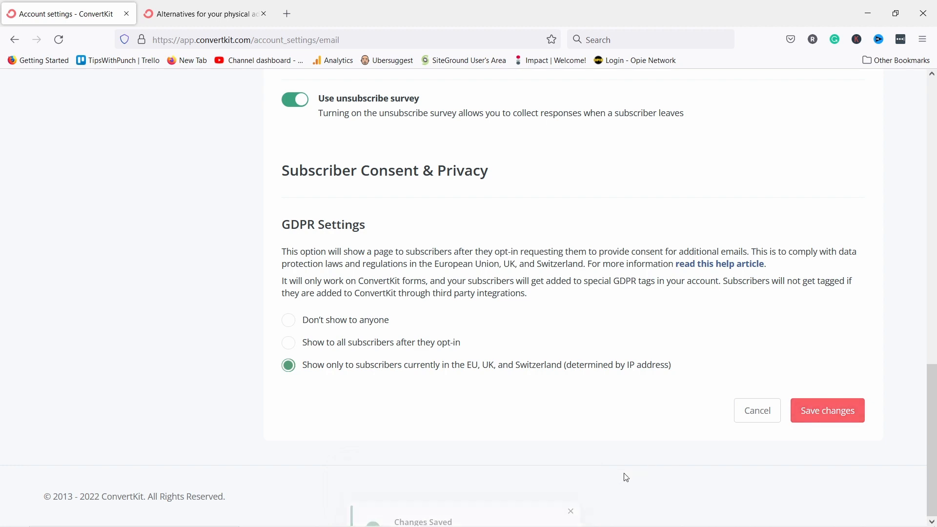
{"action": "scroll", "coordinate": [638, 367], "scroll_direction": "up", "scroll_amount": 2}
{"action": "scroll", "coordinate": [638, 370], "scroll_direction": "up", "scroll_amount": 15}
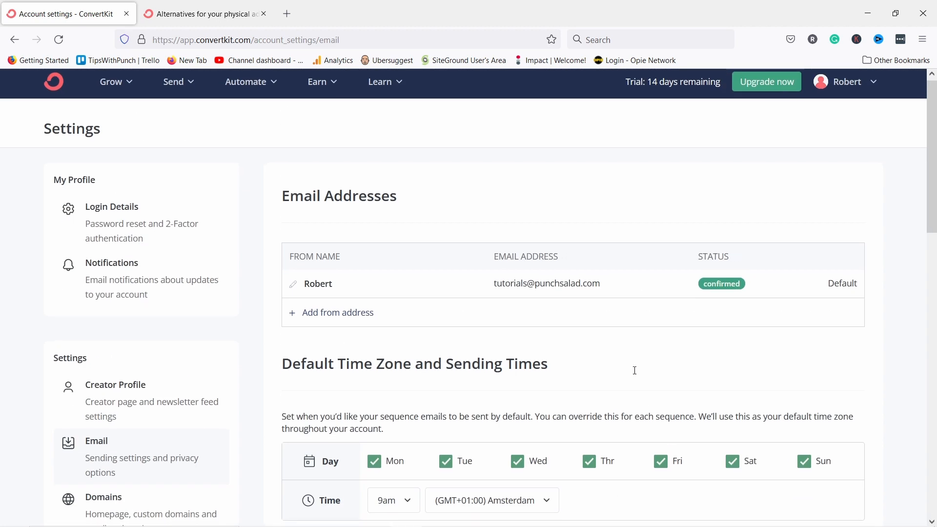
{"action": "scroll", "coordinate": [638, 370], "scroll_direction": "down", "scroll_amount": 5}
In Domains settings, replace upbeat-producer-172 with tipswithpunch as the ConvertKit domain.
{"action": "left_click", "coordinate": [101, 264]}
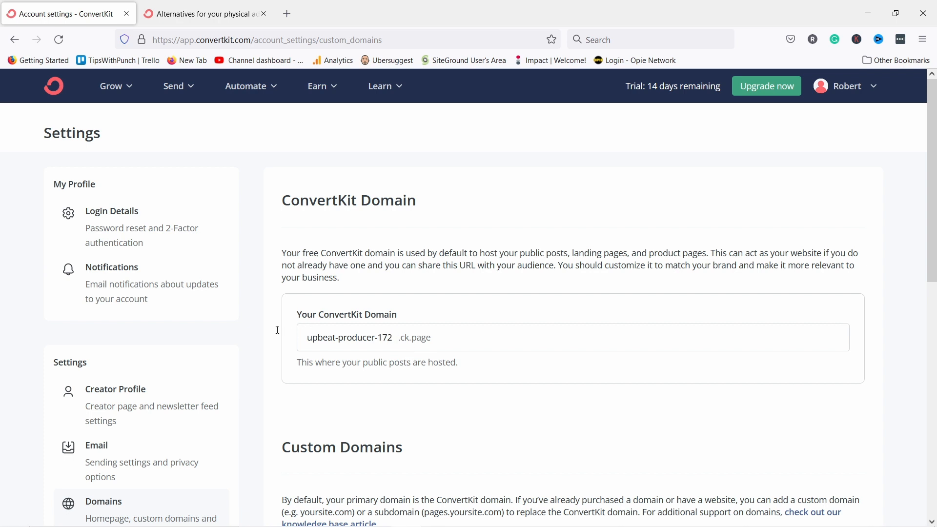
{"action": "left_click_drag", "start_coordinate": [302, 337], "coordinate": [394, 338]}
{"action": "key", "text": "BackSpace"}
{"action": "type", "text": "tipswithpunch"}
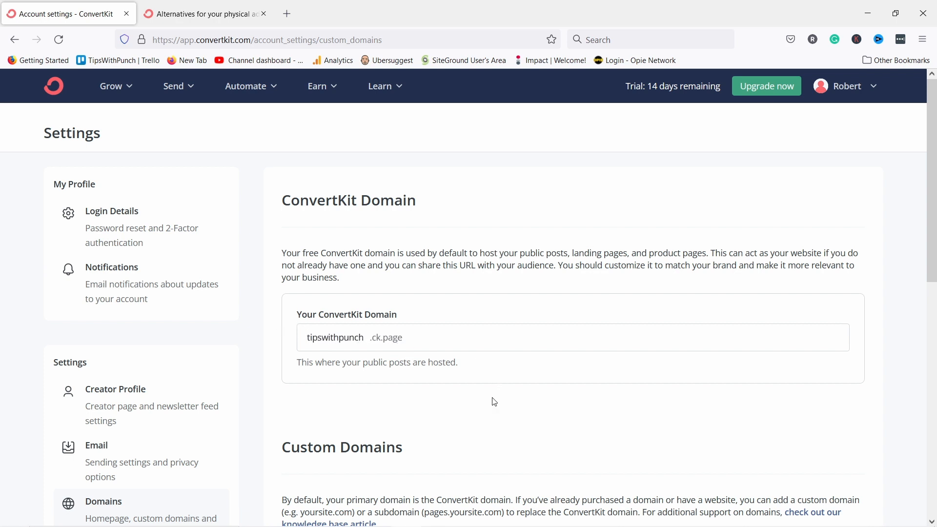
{"action": "scroll", "coordinate": [371, 342], "scroll_direction": "down", "scroll_amount": 1}
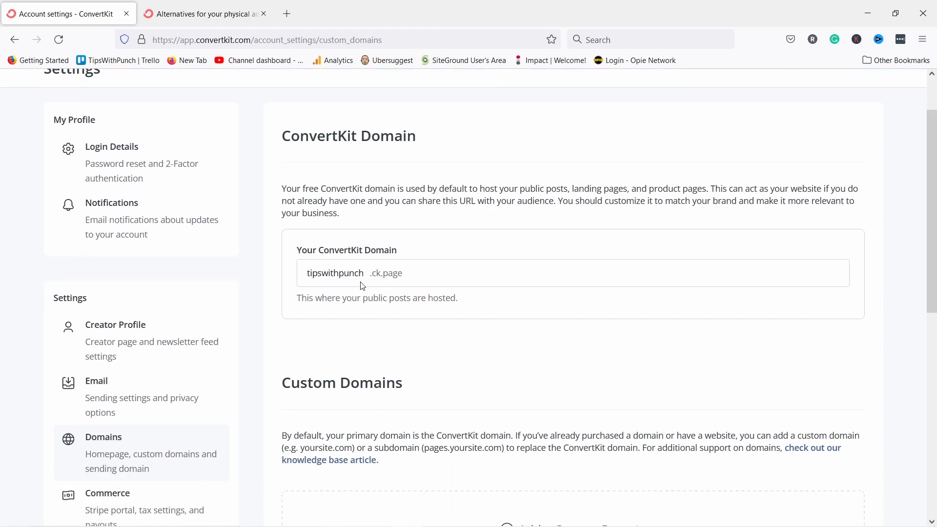
{"action": "scroll", "coordinate": [362, 286], "scroll_direction": "down", "scroll_amount": 4}
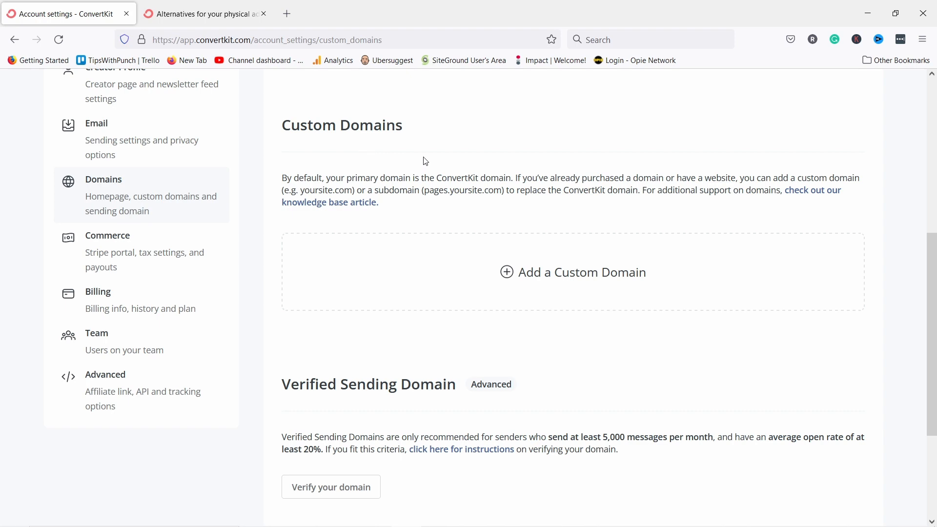
Save the tipswithpunch.ck.page domain and return to the Welcome dashboard via the logo.
{"action": "scroll", "coordinate": [426, 161], "scroll_direction": "up", "scroll_amount": 3}
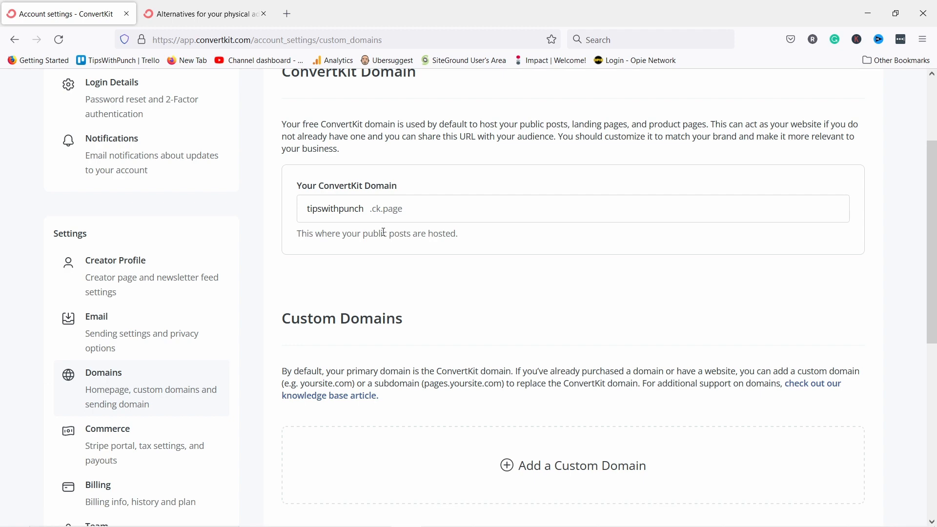
{"action": "scroll", "coordinate": [384, 232], "scroll_direction": "down", "scroll_amount": 7}
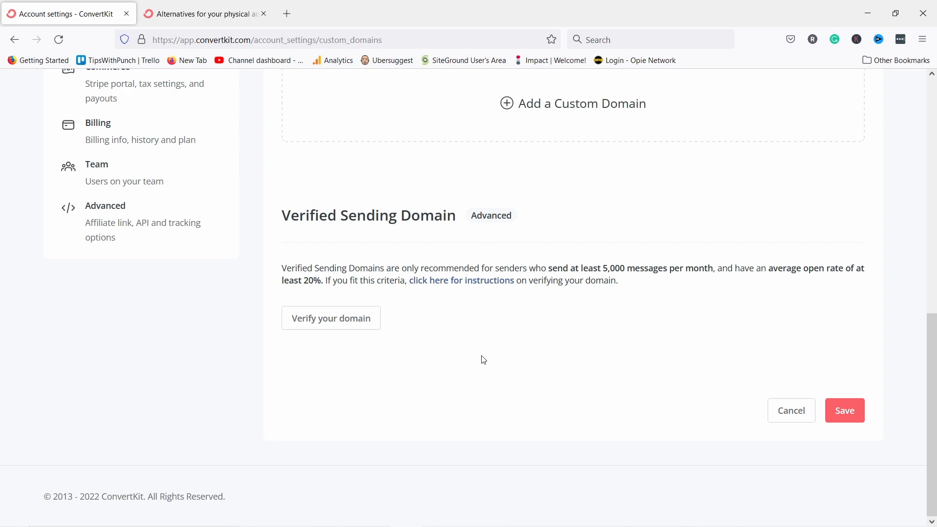
{"action": "left_click", "coordinate": [830, 408]}
{"action": "scroll", "coordinate": [575, 456], "scroll_direction": "up", "scroll_amount": 4}
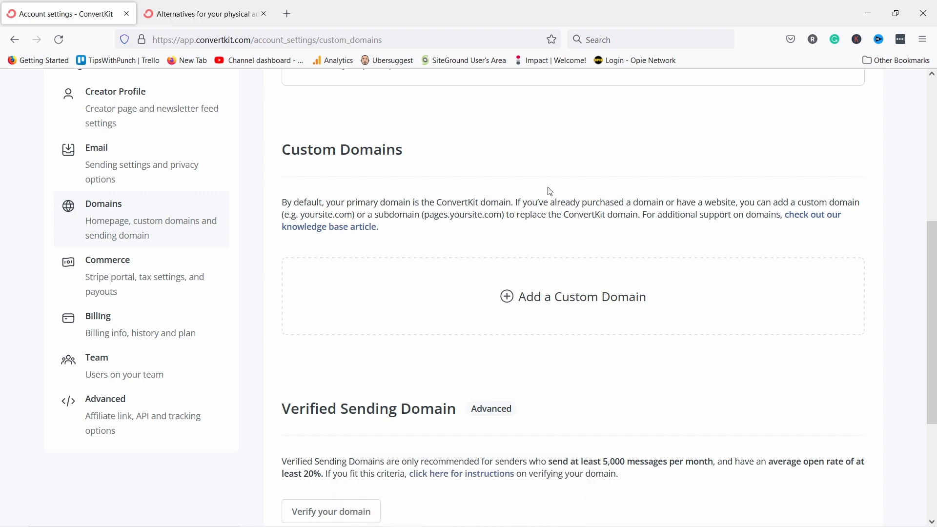
{"action": "scroll", "coordinate": [547, 188], "scroll_direction": "up", "scroll_amount": 6}
{"action": "left_click", "coordinate": [58, 87]}
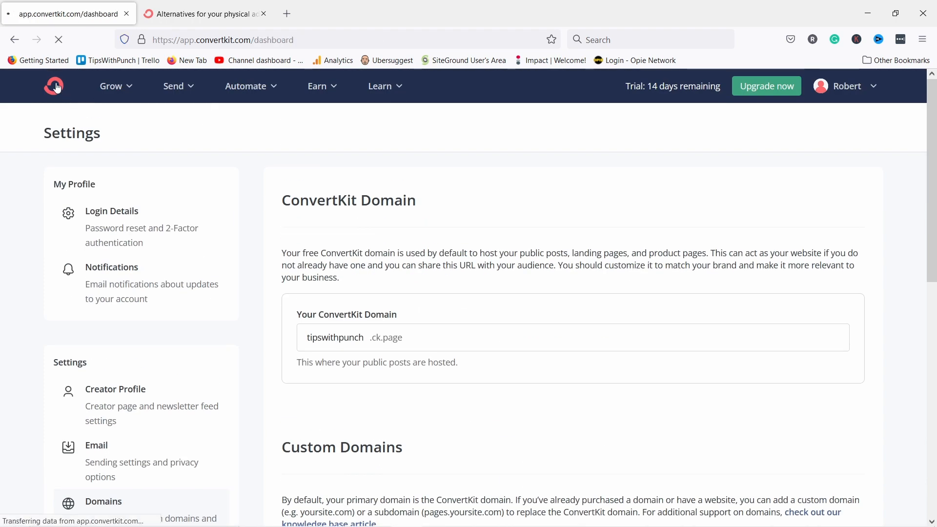
Close the help article tab and go to Grow > Subscribers.
{"action": "left_click", "coordinate": [264, 14]}
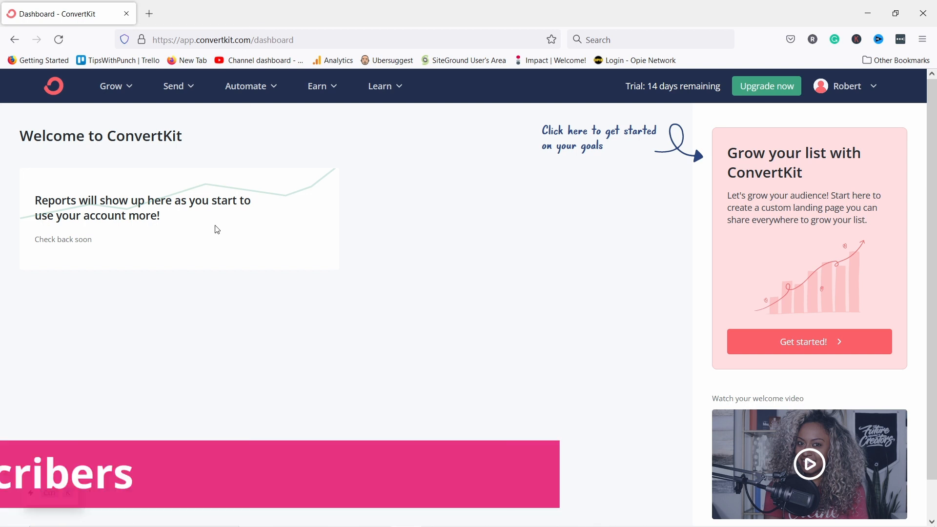
{"action": "left_click", "coordinate": [119, 89]}
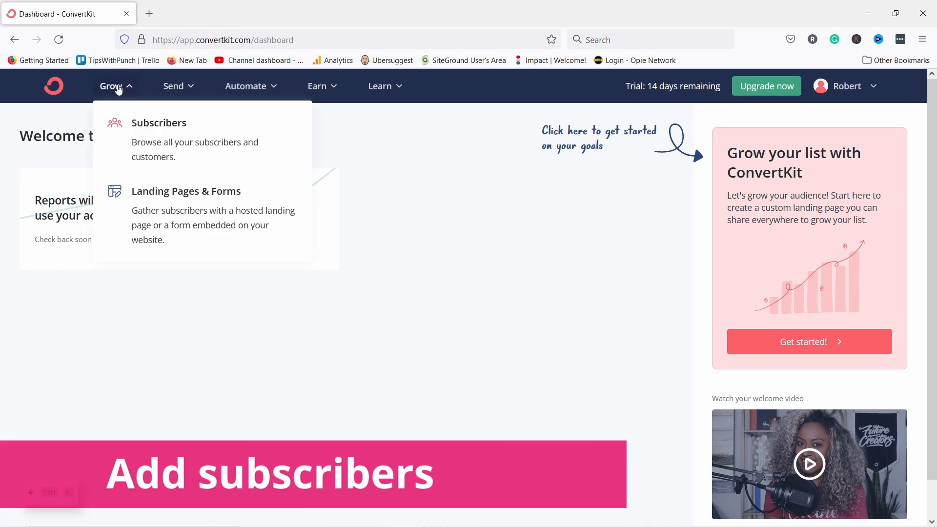
{"action": "left_click", "coordinate": [149, 130]}
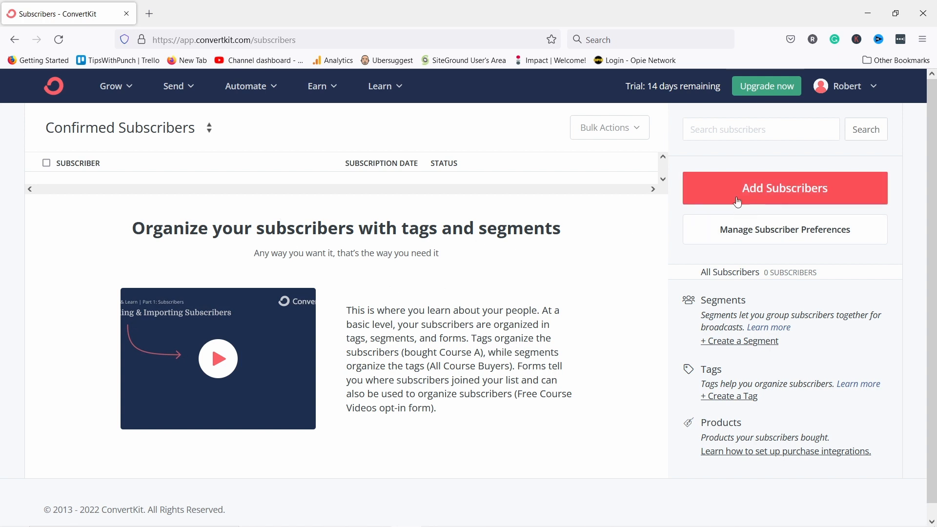
Start adding subscribers and create the tag 'Interested in youtube course'.
{"action": "left_click", "coordinate": [764, 190]}
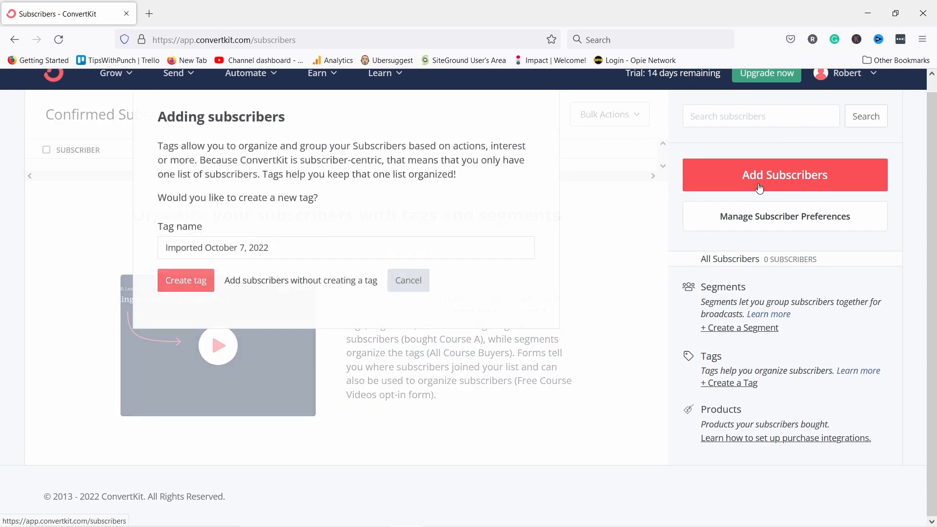
{"action": "left_click_drag", "start_coordinate": [165, 252], "coordinate": [183, 240]}
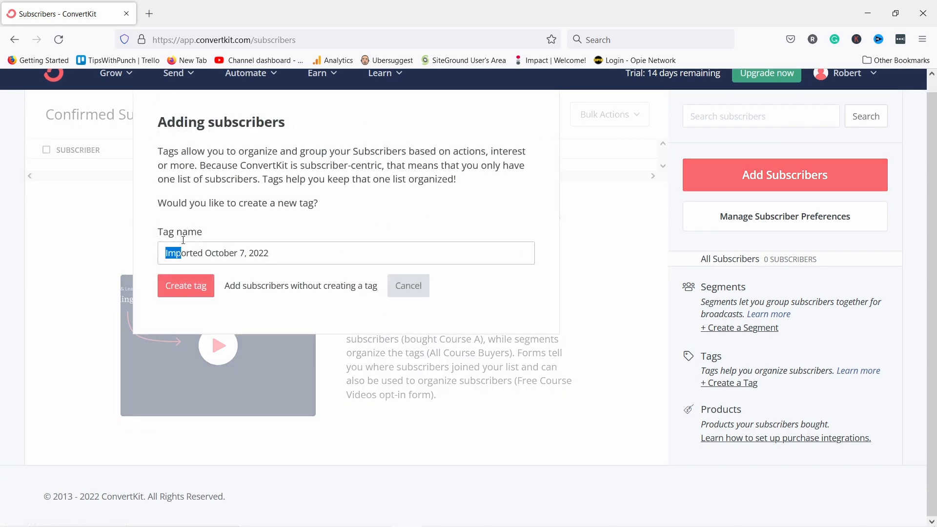
{"action": "key", "text": "ctrl+a"}
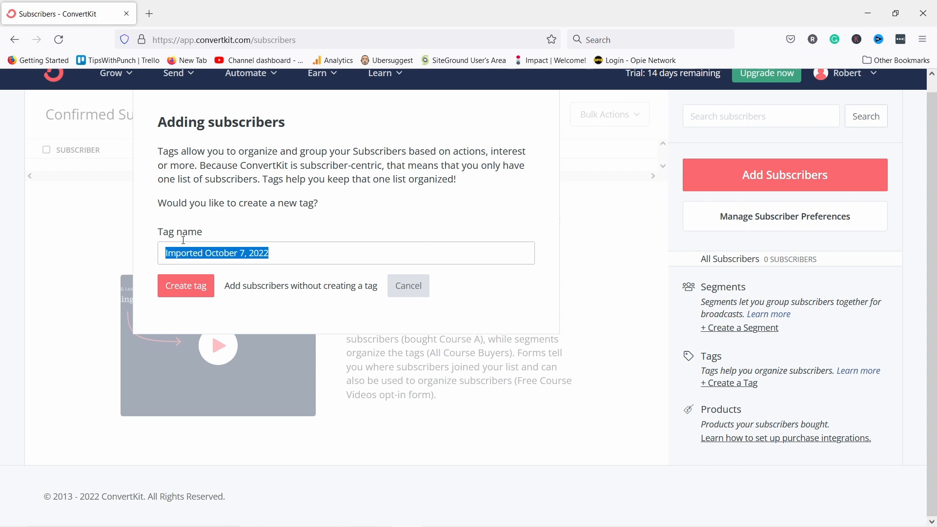
{"action": "type", "text": "Interested "}
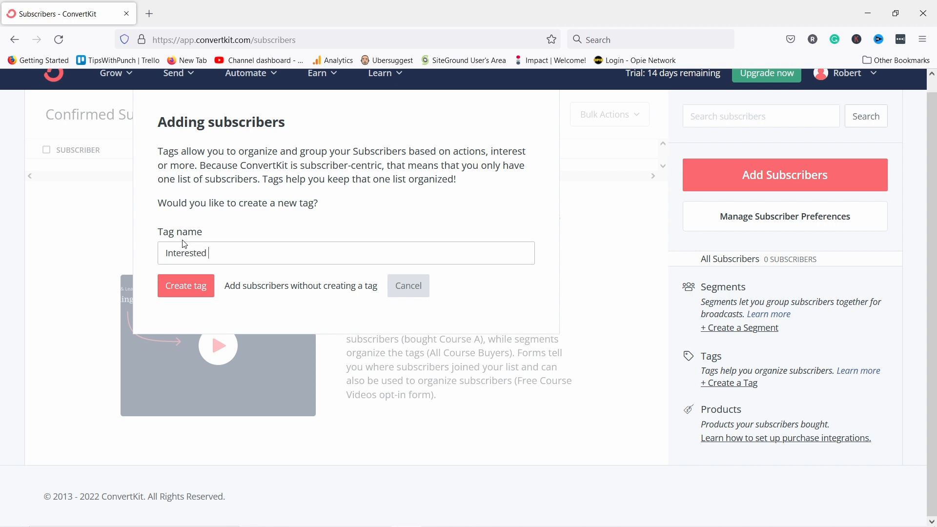
{"action": "type", "text": "in youtube course"}
{"action": "left_click", "coordinate": [186, 292]}
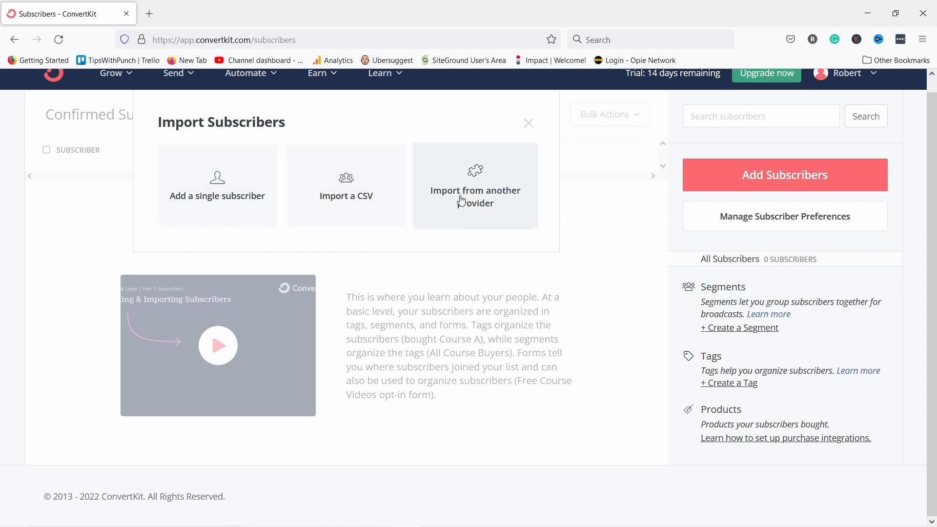
Add one subscriber manually with their first name and the autofilled e-mail address, then save.
{"action": "left_click", "coordinate": [206, 202]}
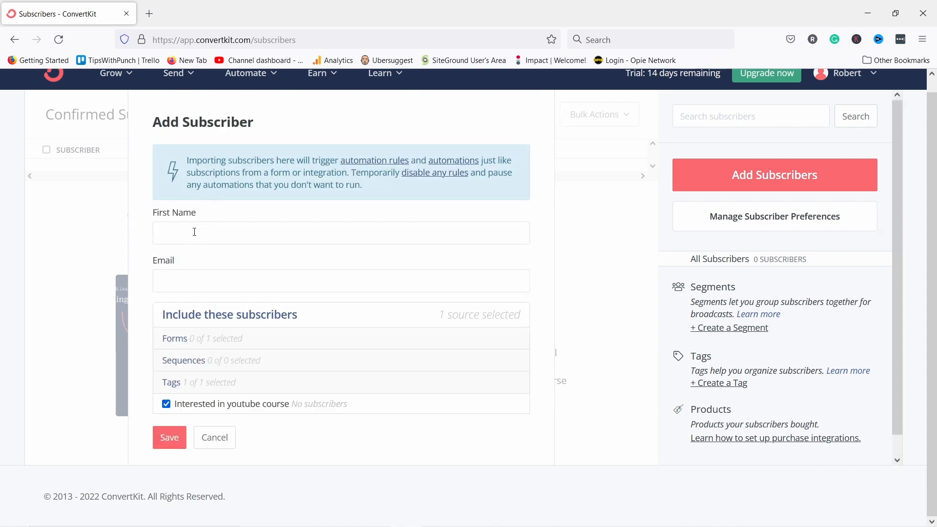
{"action": "left_click", "coordinate": [194, 231]}
{"action": "type", "text": "Roberr"}
{"action": "key", "text": "BackSpace"}
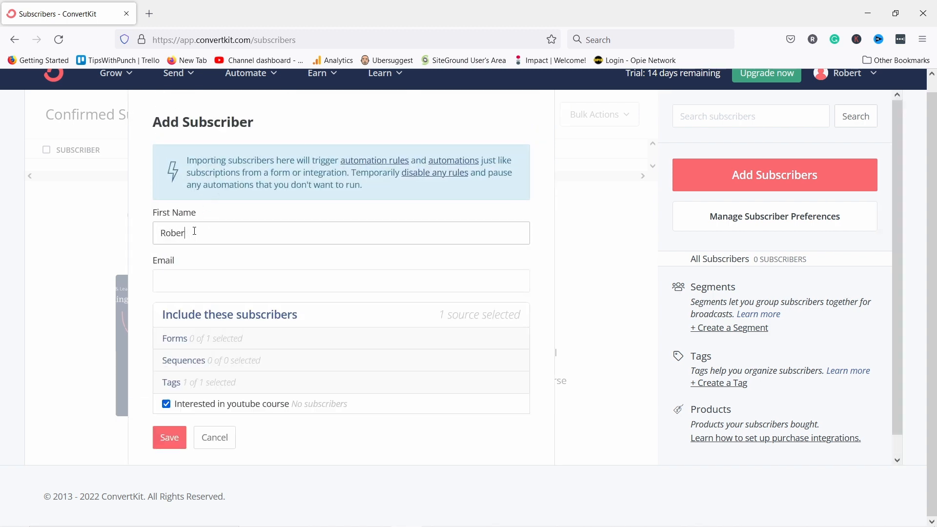
{"action": "type", "text": "t"}
{"action": "left_click", "coordinate": [204, 282]}
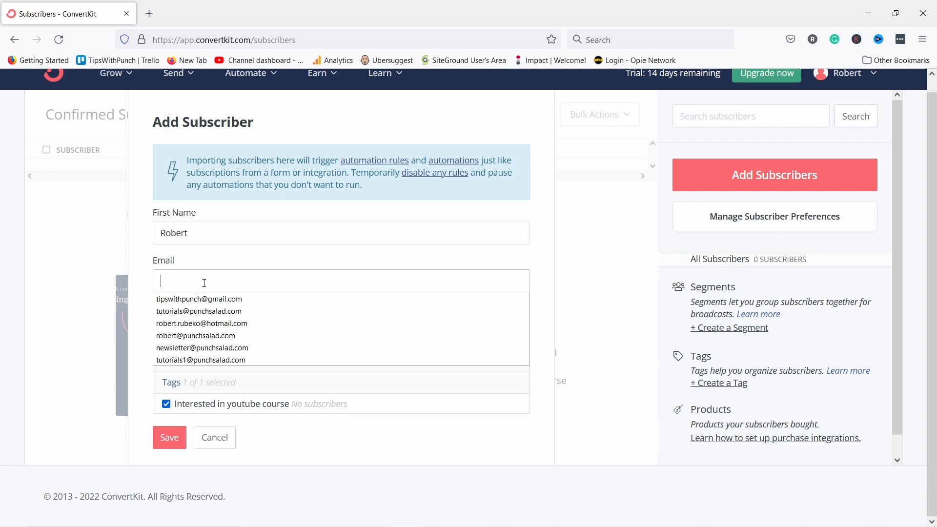
{"action": "type", "text": "robert"}
{"action": "left_click", "coordinate": [183, 311]}
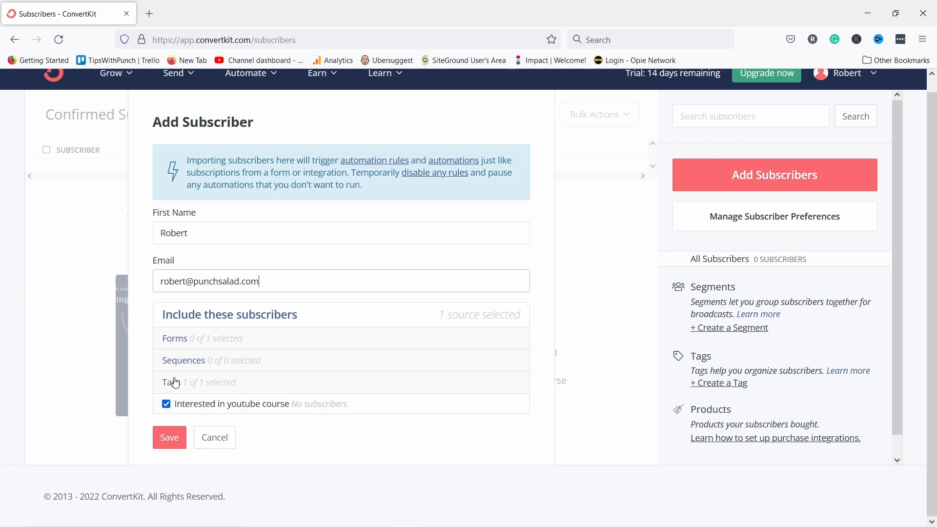
{"action": "left_click", "coordinate": [167, 440]}
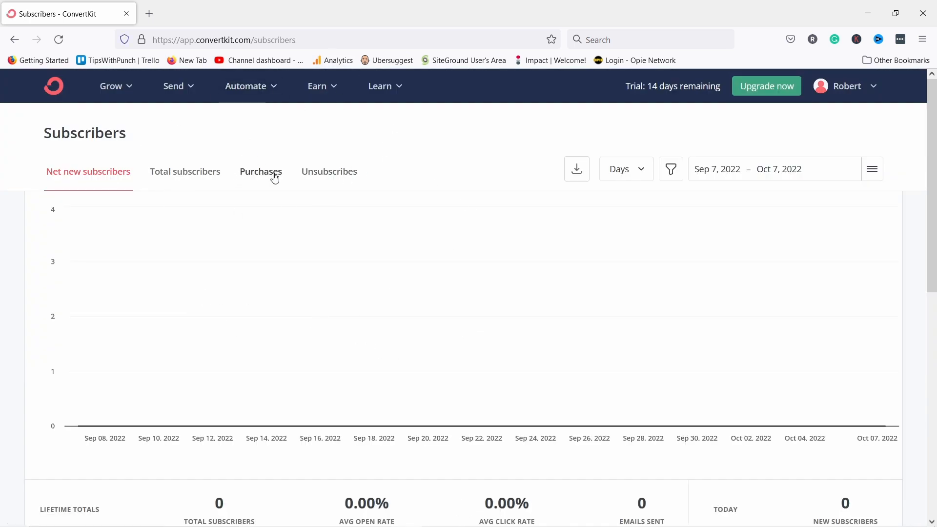
Create and save a new tag named 'Interested in affiliate marketing course'.
{"action": "scroll", "coordinate": [445, 166], "scroll_direction": "down", "scroll_amount": 5}
{"action": "scroll", "coordinate": [449, 180], "scroll_direction": "down", "scroll_amount": 2}
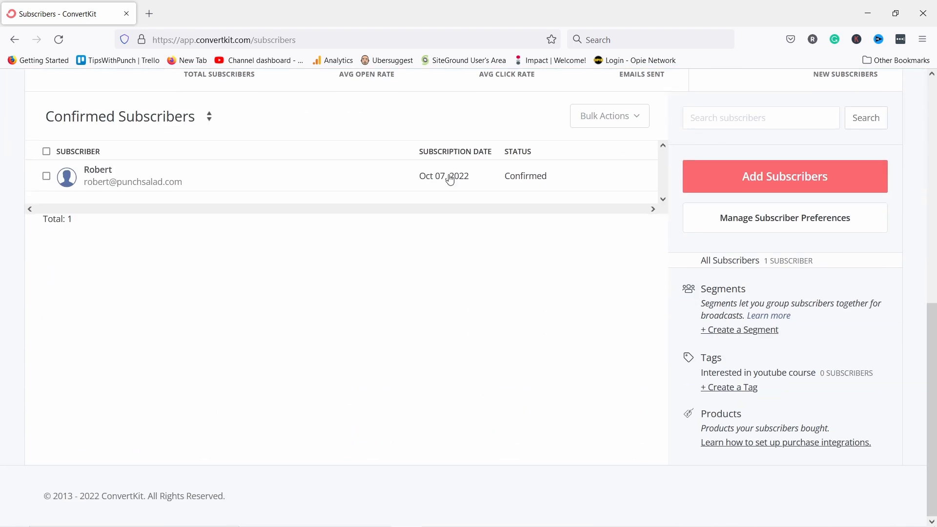
{"action": "left_click", "coordinate": [739, 392]}
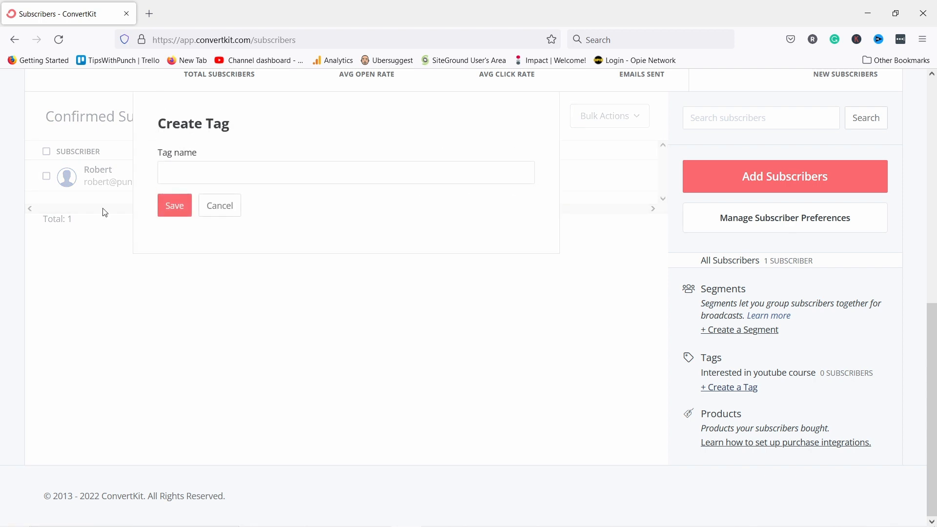
{"action": "left_click", "coordinate": [192, 167]}
{"action": "type", "text": "Interested in"}
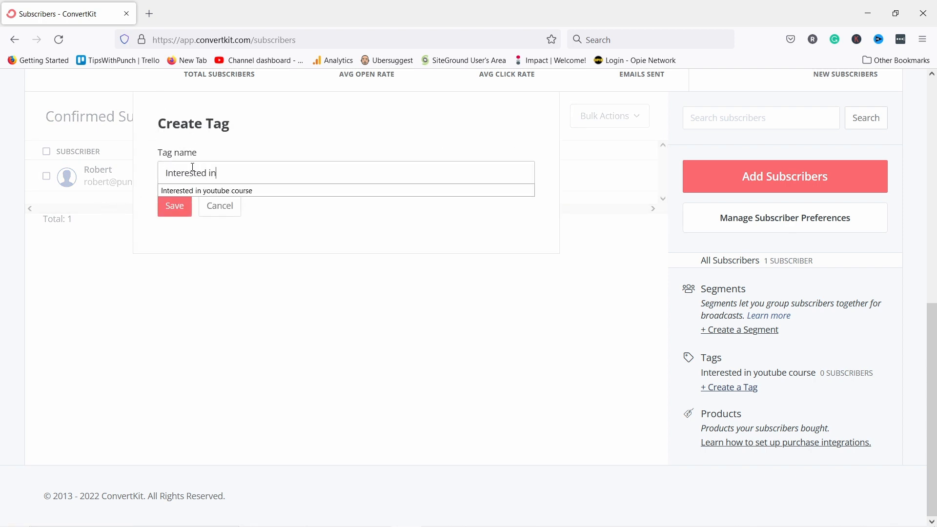
{"action": "type", "text": " affiliate "}
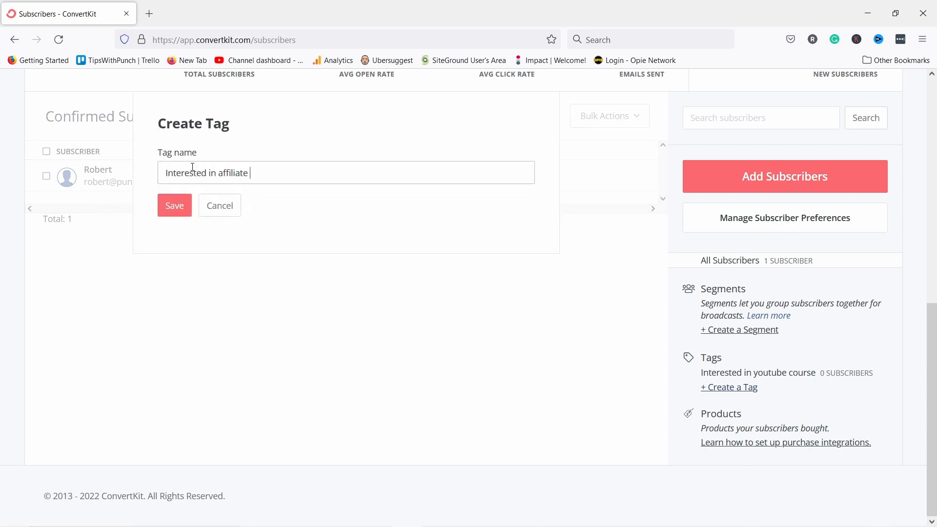
{"action": "type", "text": "marketing course"}
{"action": "left_click", "coordinate": [174, 207]}
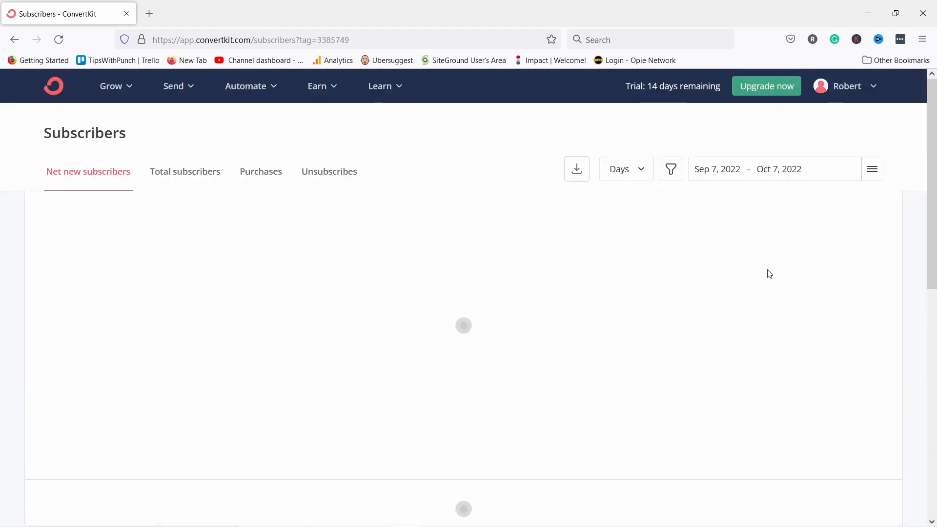
{"action": "scroll", "coordinate": [681, 320], "scroll_direction": "down", "scroll_amount": 10}
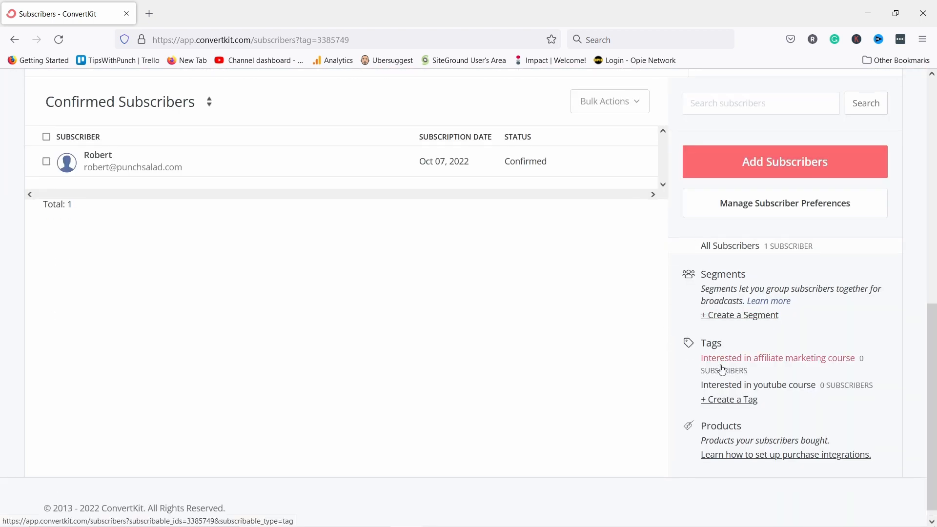
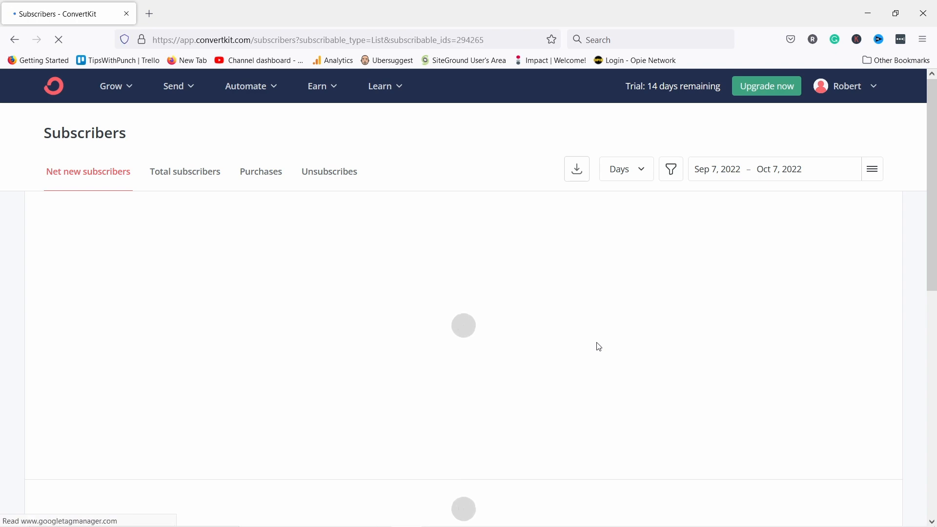
From Add Subscribers on the Subscribers page, choose Import a CSV.
{"action": "scroll", "coordinate": [598, 345], "scroll_direction": "down", "scroll_amount": 6}
{"action": "scroll", "coordinate": [629, 233], "scroll_direction": "down", "scroll_amount": 3}
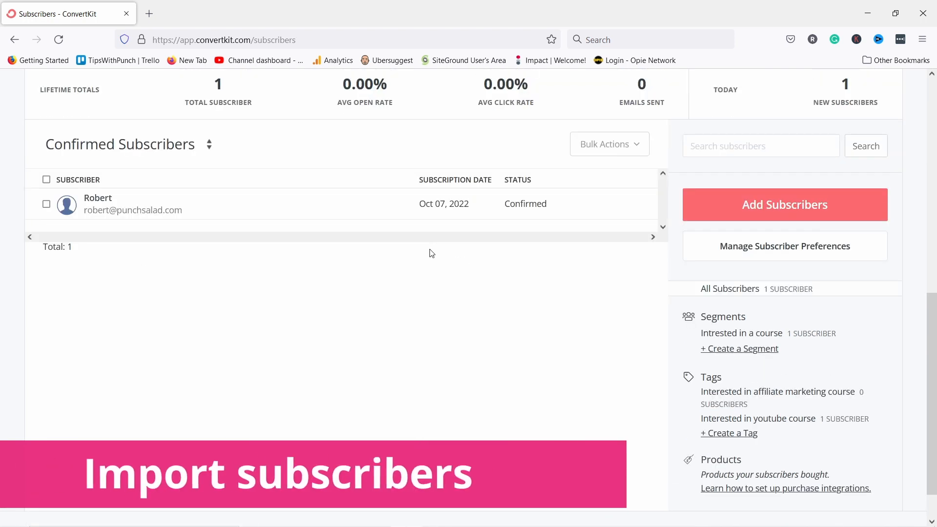
{"action": "left_click", "coordinate": [707, 208]}
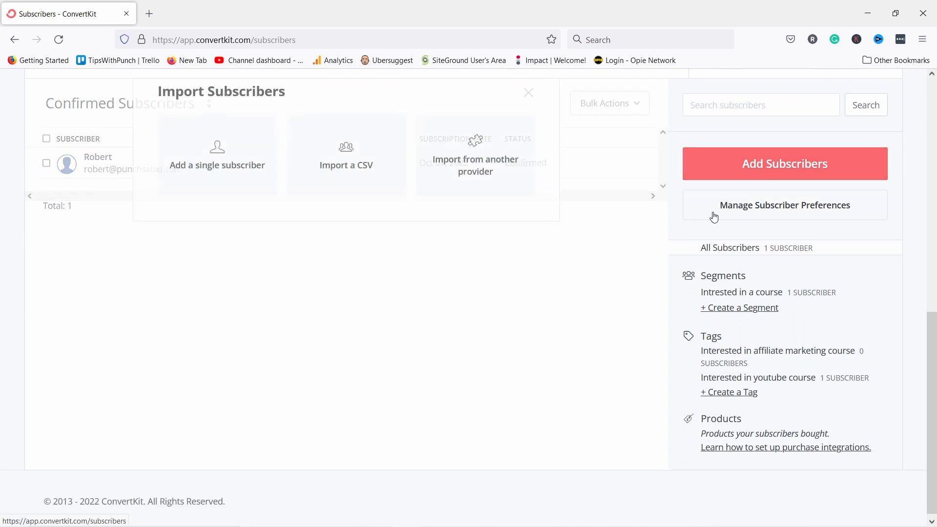
{"action": "left_click", "coordinate": [343, 194]}
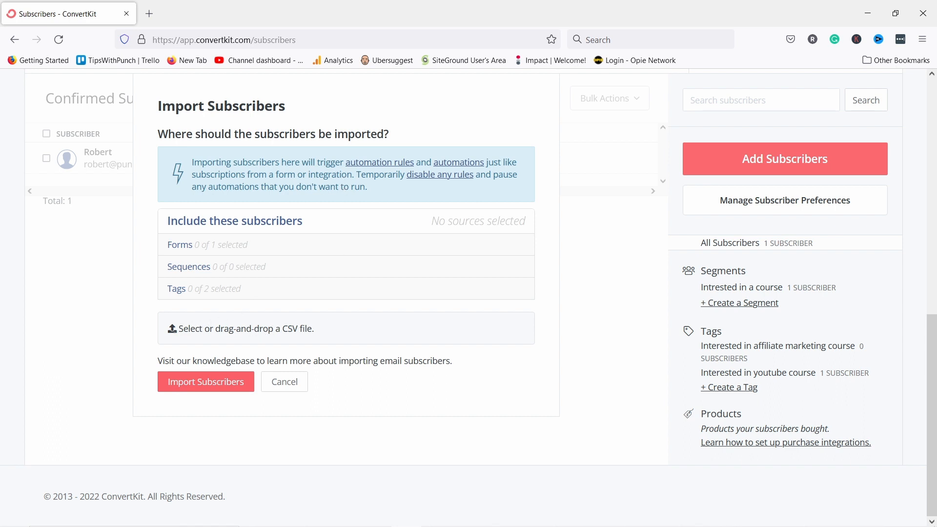
Upload mailerlite-subs-test.csv and map its Email column to the Email field.
{"action": "left_click_drag", "start_coordinate": [404, 1], "coordinate": [230, 342]}
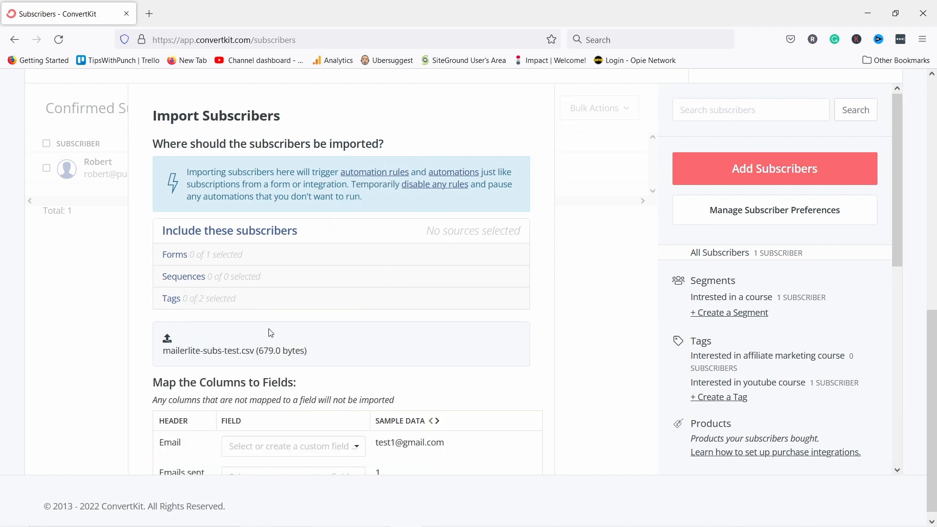
{"action": "scroll", "coordinate": [264, 322], "scroll_direction": "down", "scroll_amount": 5}
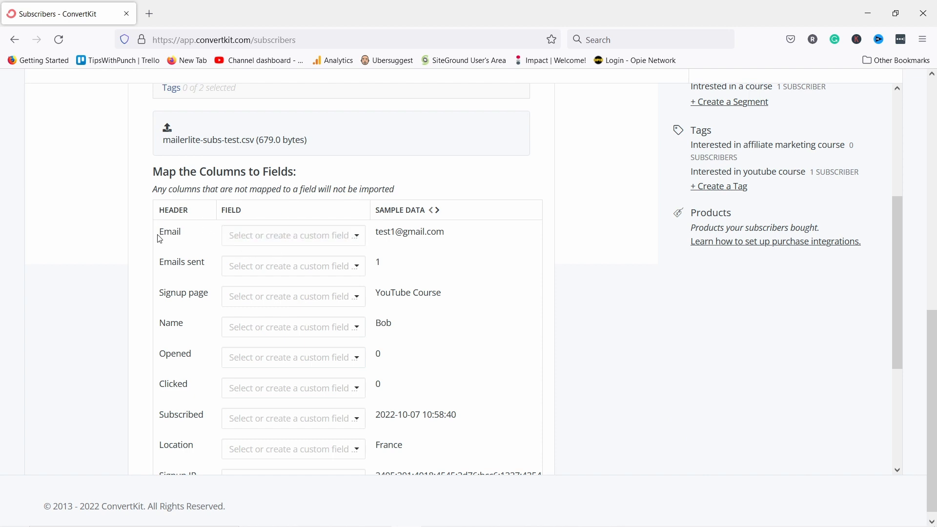
{"action": "left_click", "coordinate": [237, 238]}
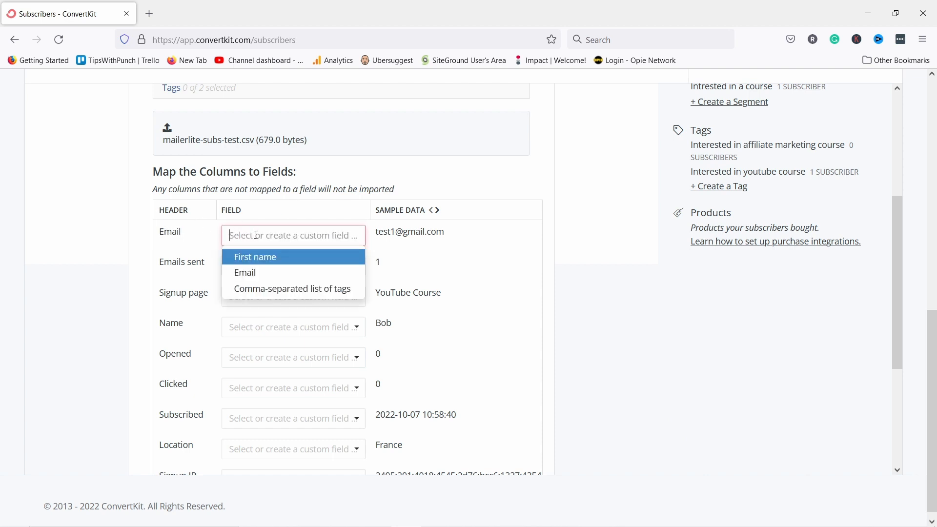
{"action": "left_click", "coordinate": [246, 276]}
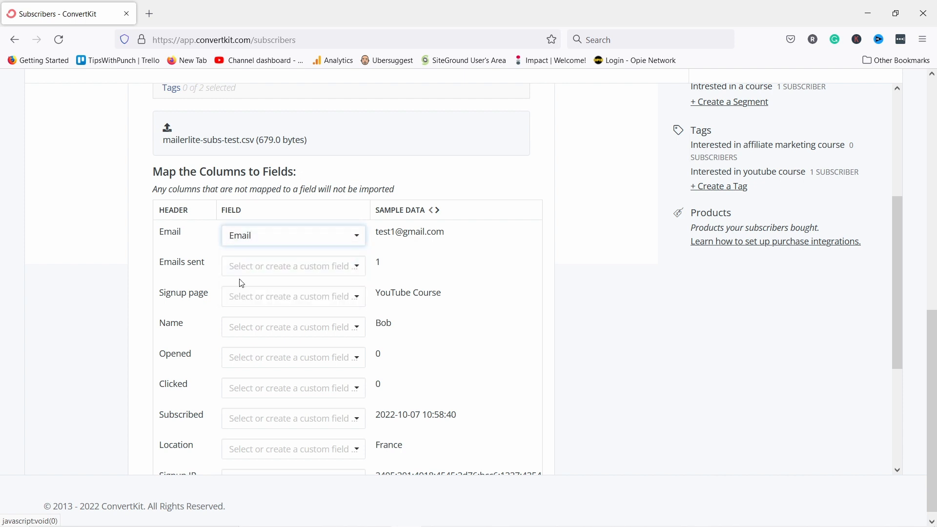
Map Name to First name and Signup page to a comma-separated list of tags.
{"action": "left_click", "coordinate": [249, 333]}
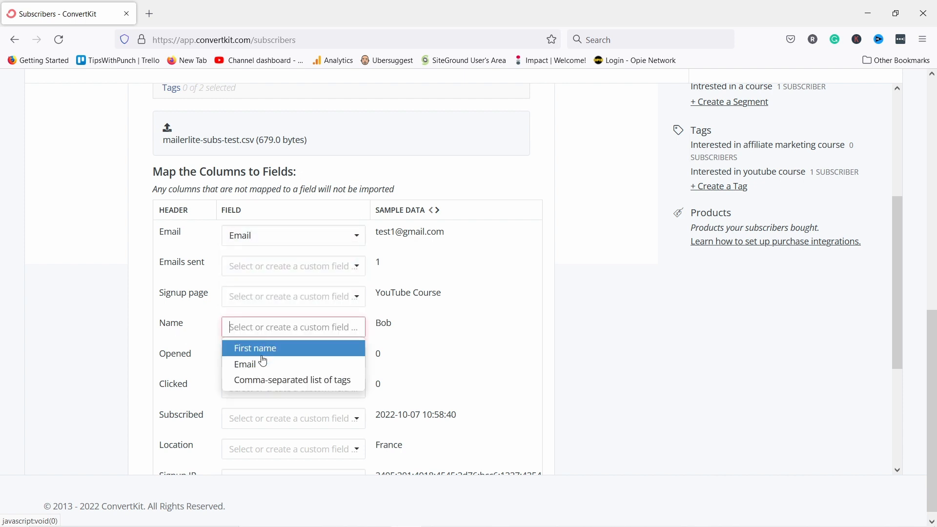
{"action": "left_click", "coordinate": [250, 354]}
{"action": "scroll", "coordinate": [252, 293], "scroll_direction": "down", "scroll_amount": 3}
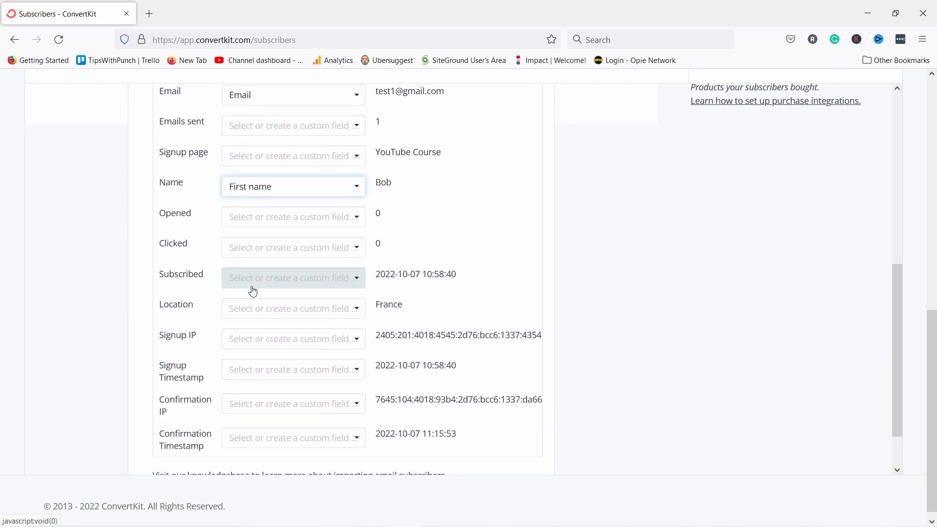
{"action": "scroll", "coordinate": [254, 292], "scroll_direction": "up", "scroll_amount": 2}
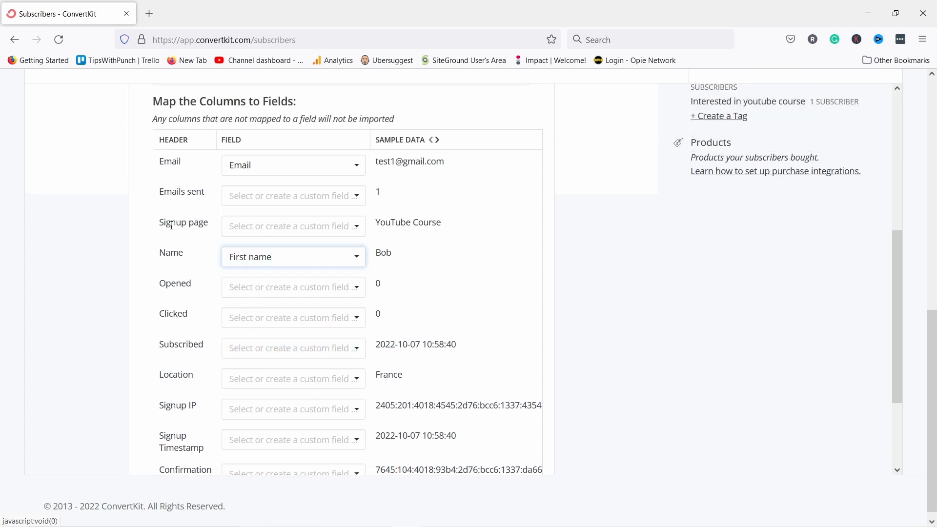
{"action": "left_click", "coordinate": [258, 225]}
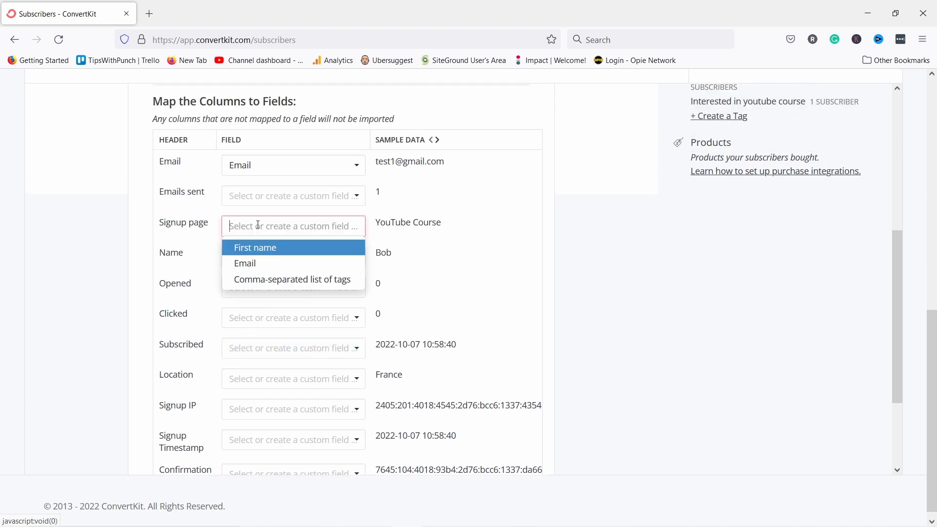
{"action": "left_click", "coordinate": [341, 284]}
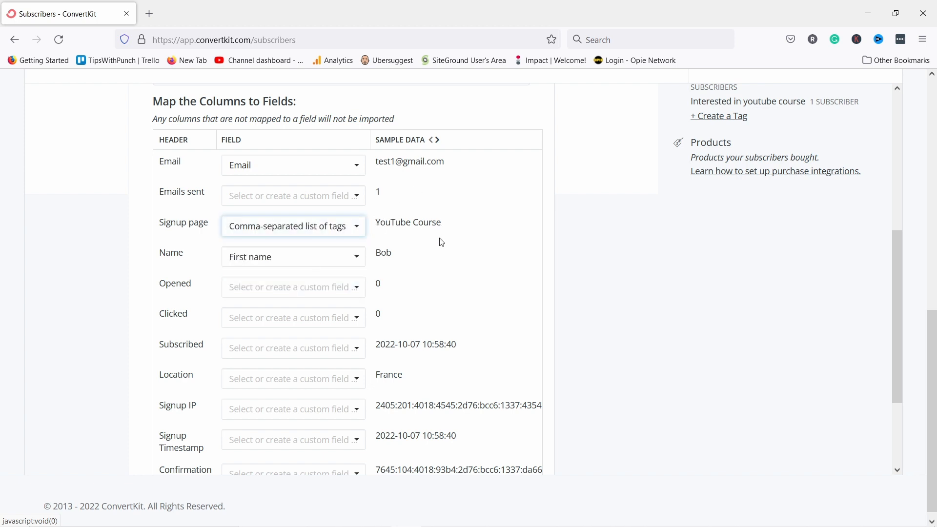
{"action": "scroll", "coordinate": [578, 211], "scroll_direction": "up", "scroll_amount": 3}
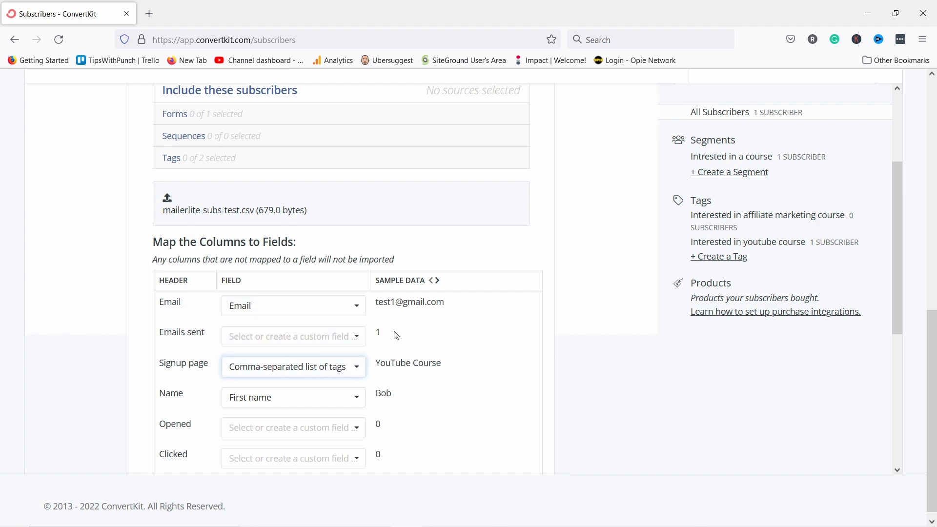
{"action": "scroll", "coordinate": [408, 345], "scroll_direction": "down", "scroll_amount": 5}
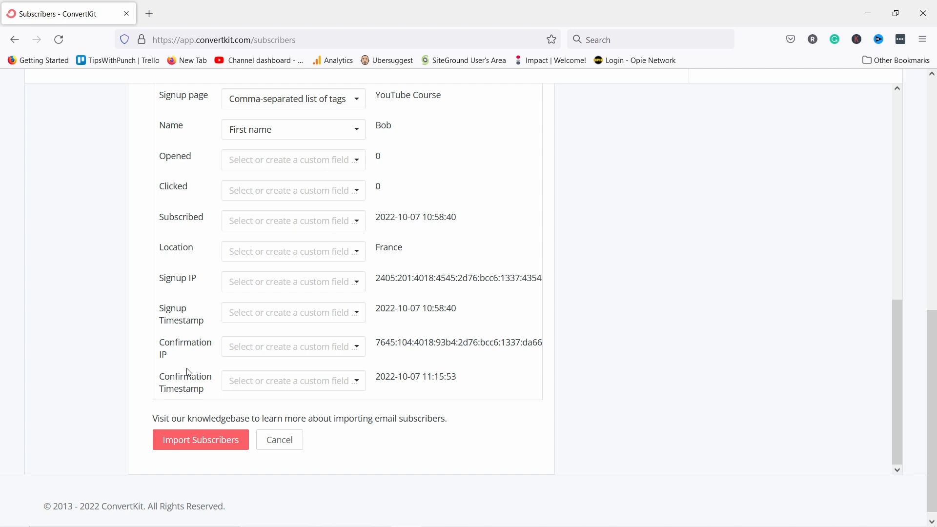
Submit the CSV import with the subscribers added to the Newsletter form.
{"action": "left_click", "coordinate": [190, 440]}
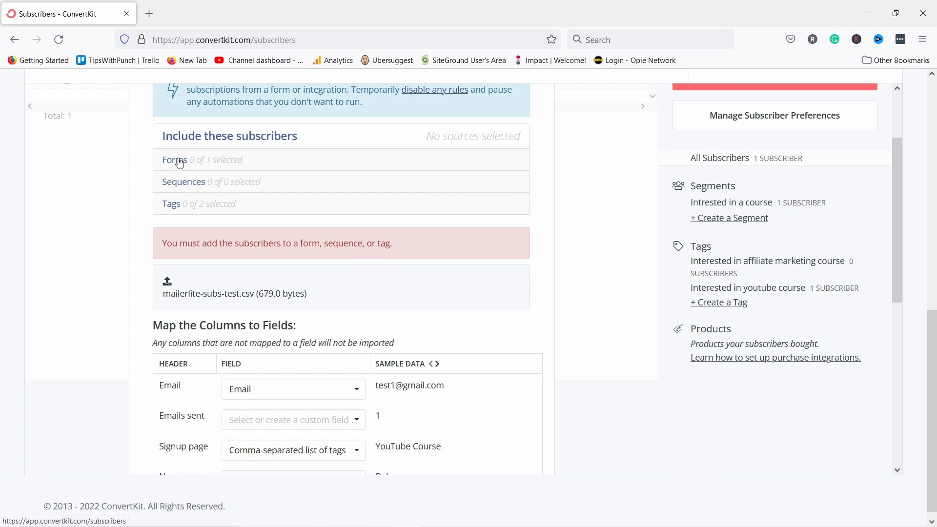
{"action": "left_click", "coordinate": [173, 204]}
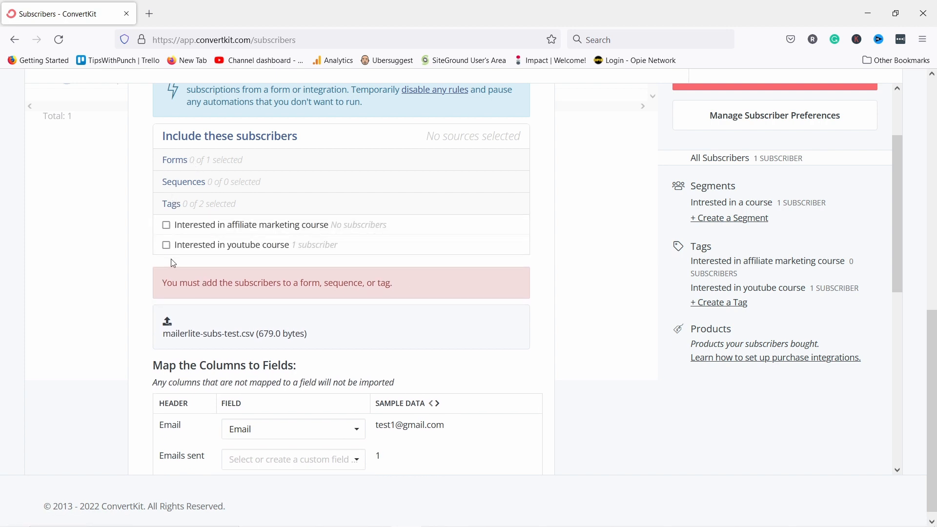
{"action": "left_click", "coordinate": [179, 209]}
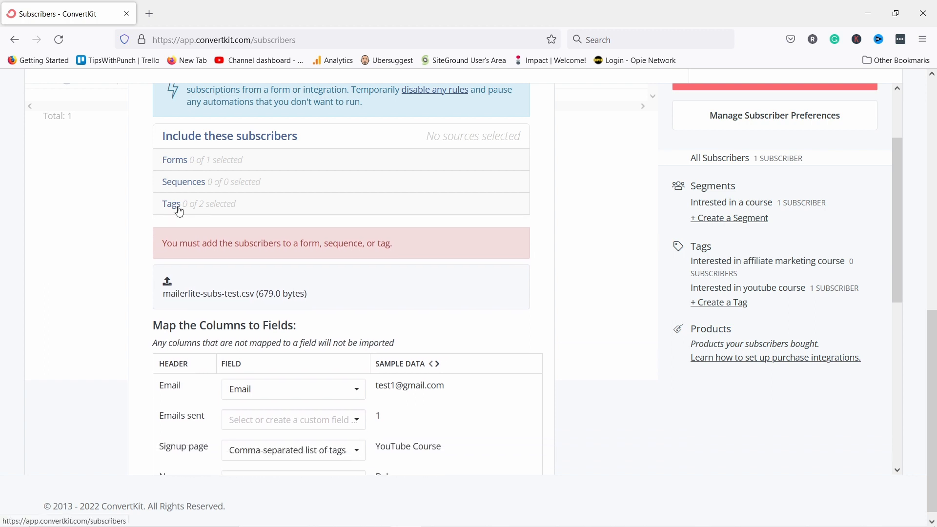
{"action": "left_click", "coordinate": [173, 161]}
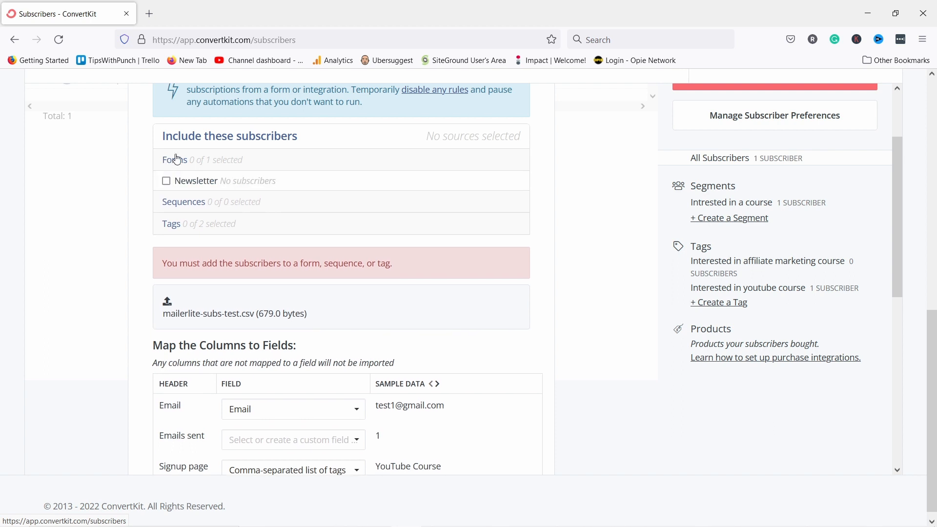
{"action": "left_click", "coordinate": [166, 181]}
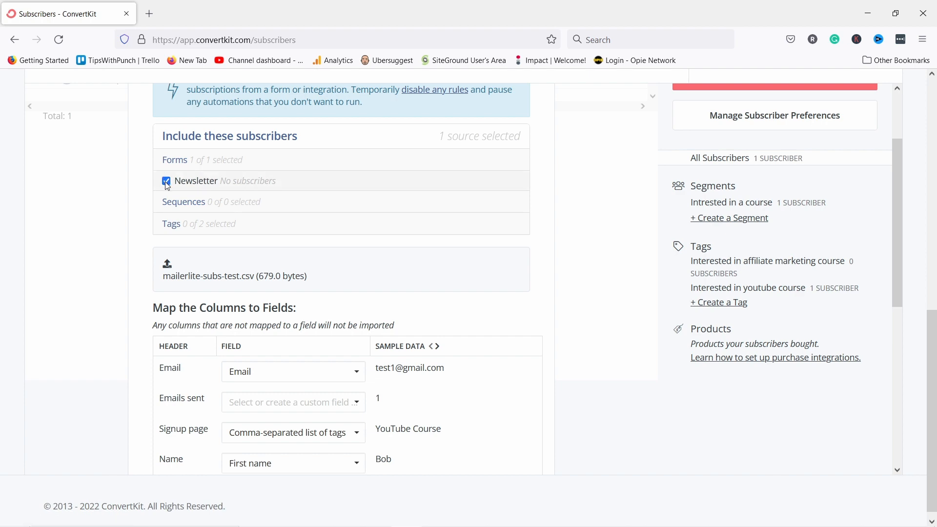
{"action": "scroll", "coordinate": [522, 244], "scroll_direction": "down", "scroll_amount": 7}
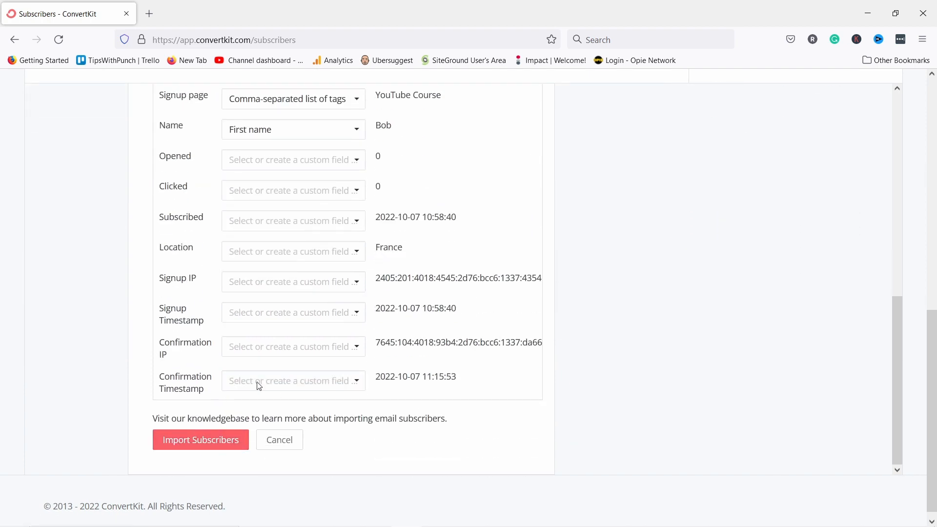
{"action": "scroll", "coordinate": [468, 273], "scroll_direction": "up", "scroll_amount": 10}
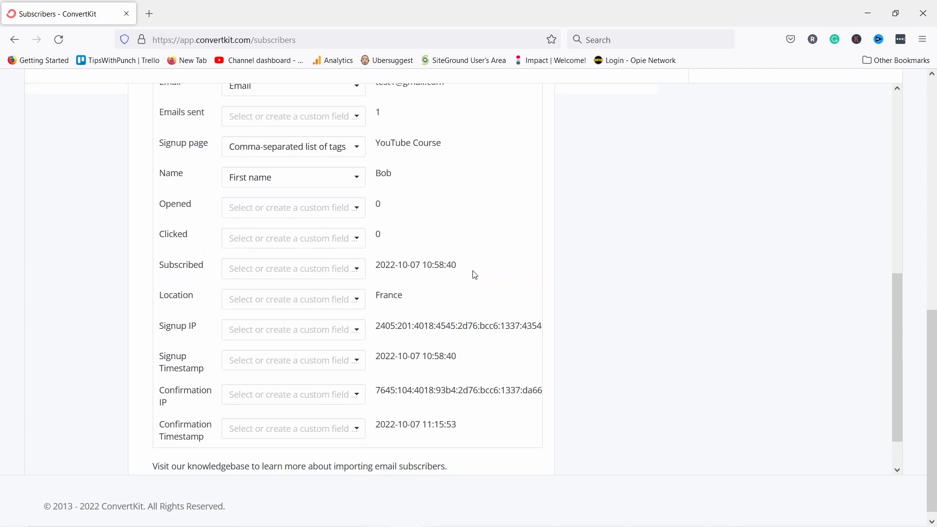
{"action": "scroll", "coordinate": [481, 269], "scroll_direction": "down", "scroll_amount": 10}
{"action": "scroll", "coordinate": [488, 271], "scroll_direction": "down", "scroll_amount": 1}
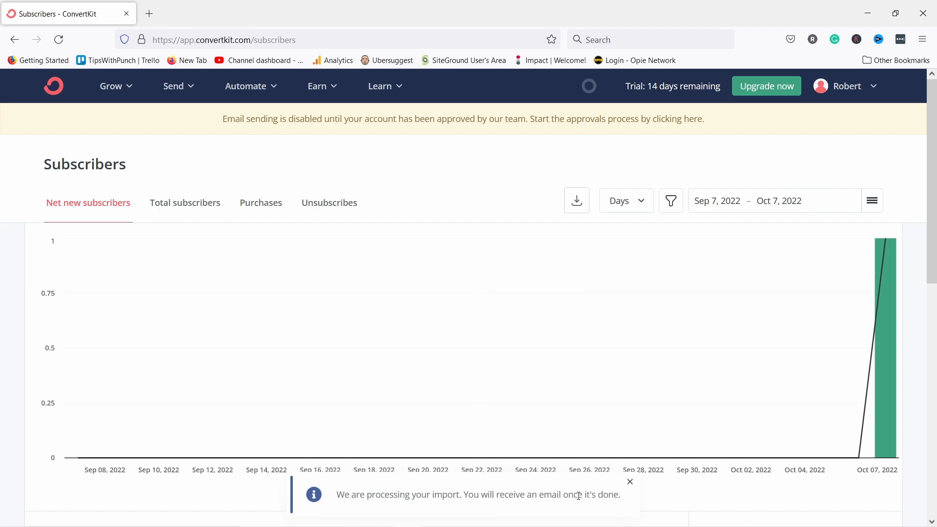
Reload the Subscribers page to confirm all 4 subscribers, then go to the dashboard.
{"action": "scroll", "coordinate": [425, 330], "scroll_direction": "down", "scroll_amount": 10}
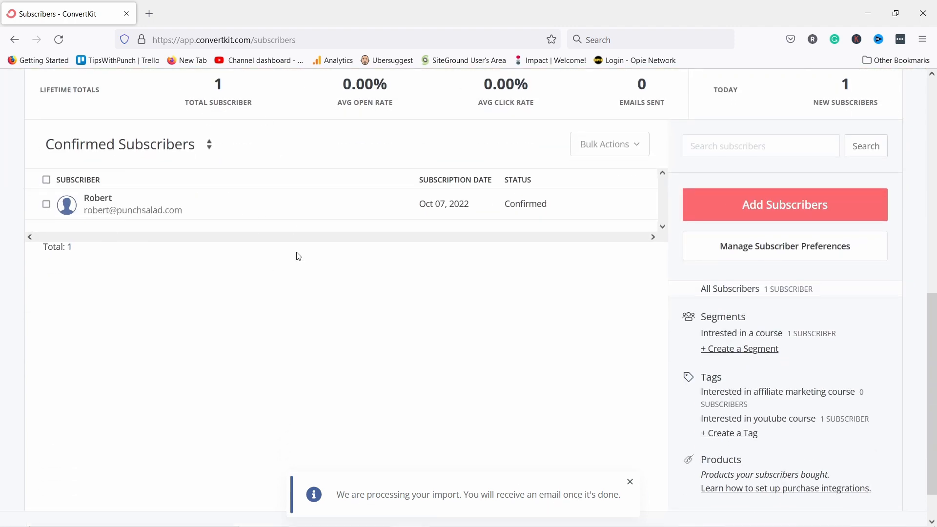
{"action": "left_click", "coordinate": [55, 45]}
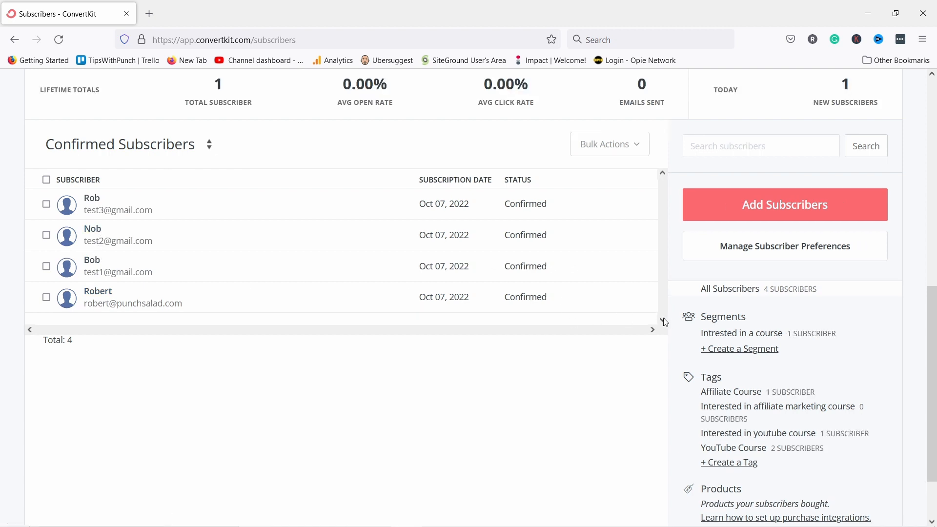
{"action": "scroll", "coordinate": [723, 339], "scroll_direction": "down", "scroll_amount": 2}
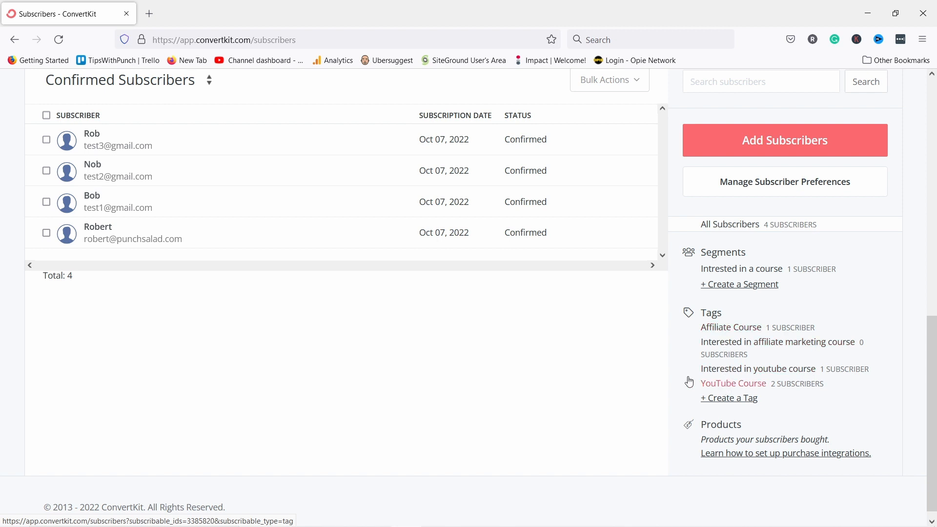
{"action": "scroll", "coordinate": [115, 250], "scroll_direction": "up", "scroll_amount": 2}
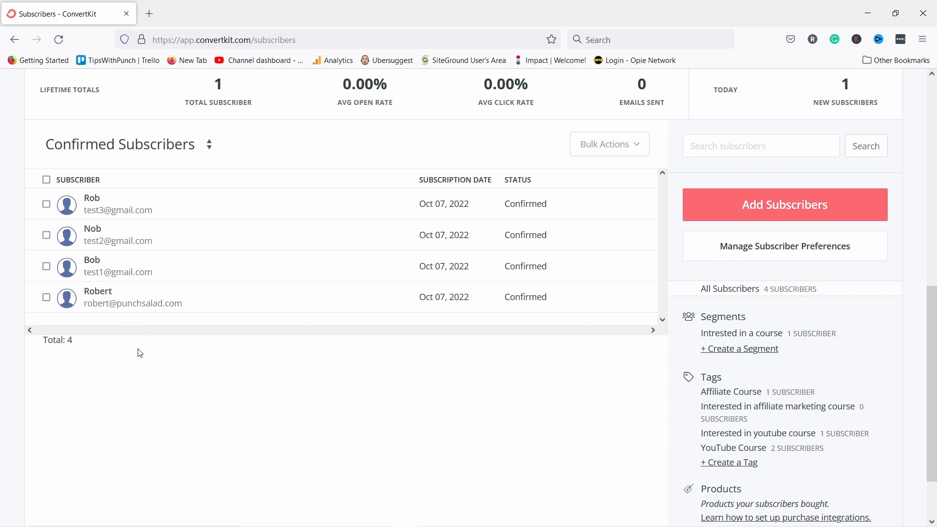
{"action": "scroll", "coordinate": [138, 351], "scroll_direction": "up", "scroll_amount": 8}
{"action": "left_click", "coordinate": [57, 87]}
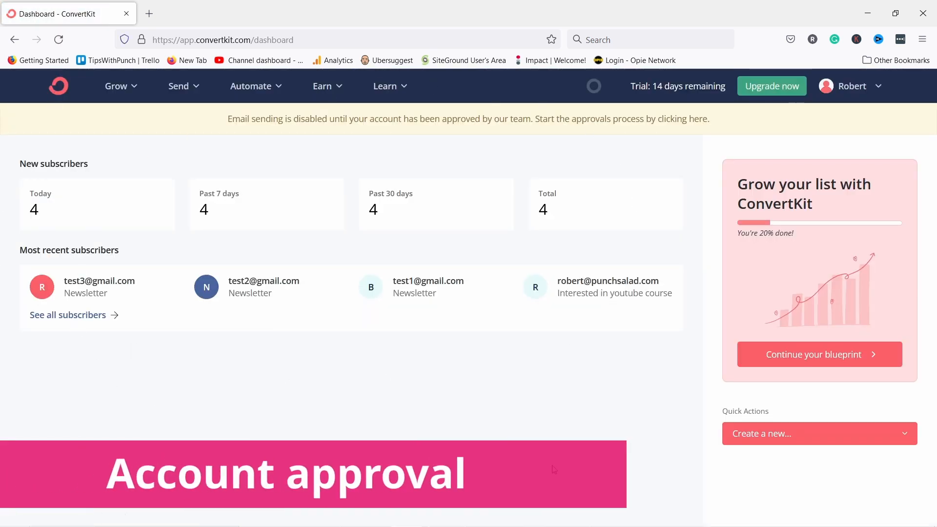
Open the ConvertBot approval chat from the 'Email sending is disabled' banner.
{"action": "key", "text": "ctrl+k"}
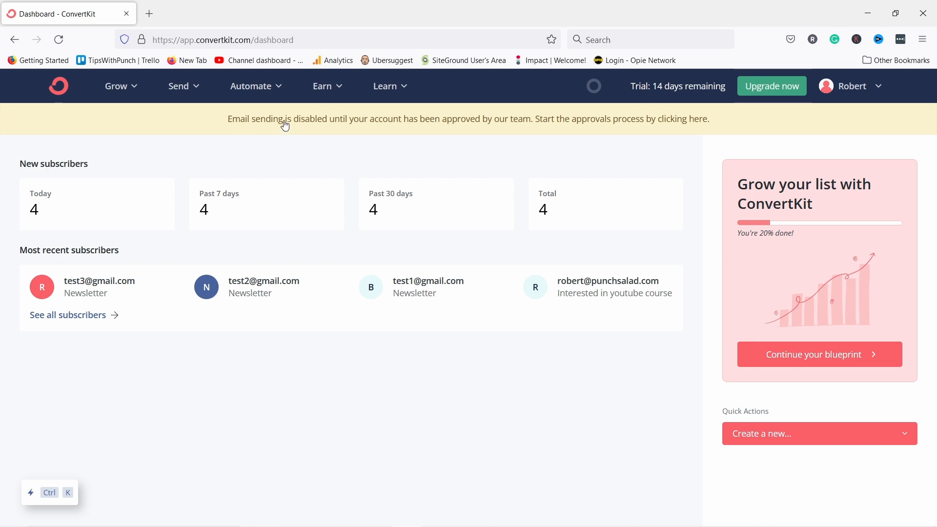
{"action": "left_click", "coordinate": [263, 124]}
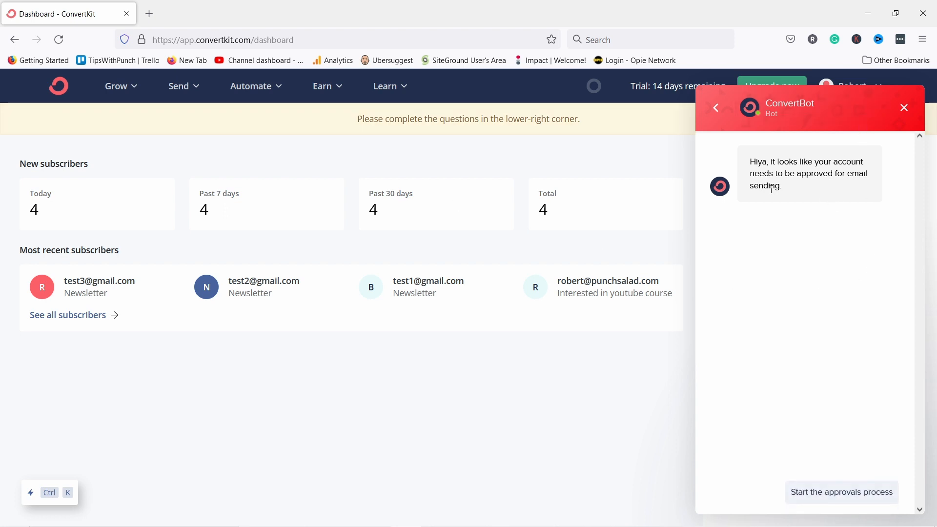
Start the approvals process and paste in the business description as the first answer.
{"action": "left_click", "coordinate": [825, 495]}
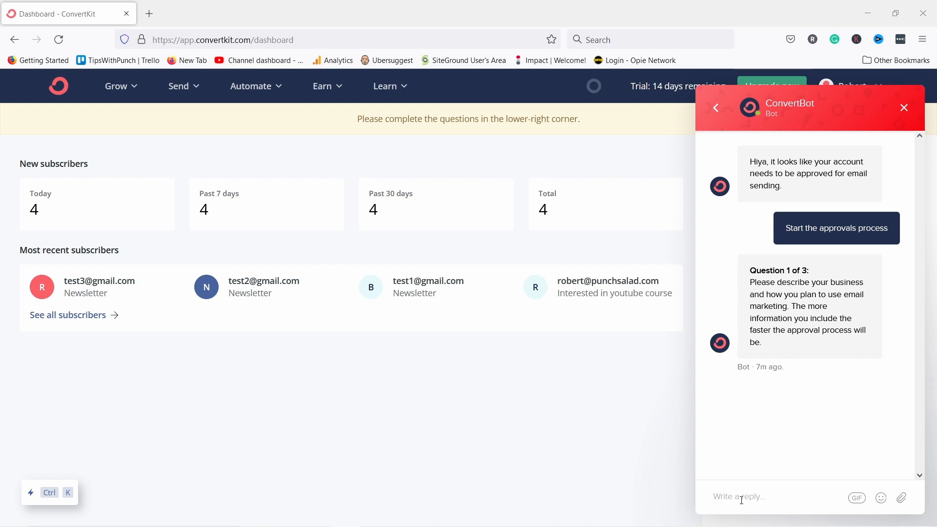
{"action": "left_click", "coordinate": [742, 500]}
{"action": "type", "text": "I’m a YouTuber with 40k subscribers and I focus on tutorials about websites and digital marketing tools. I’m planning to use ConvertKit to collect emails from my viewers and reach out to them with helpful tutorials and product reviews. Link to my channel: https://www.youtube.com/tipswithpunch"}
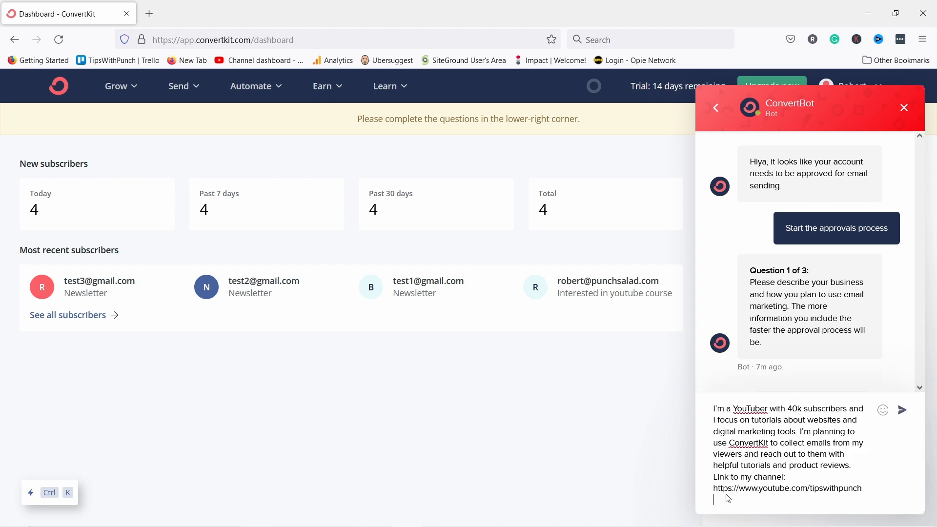
{"action": "key", "text": "Return"}
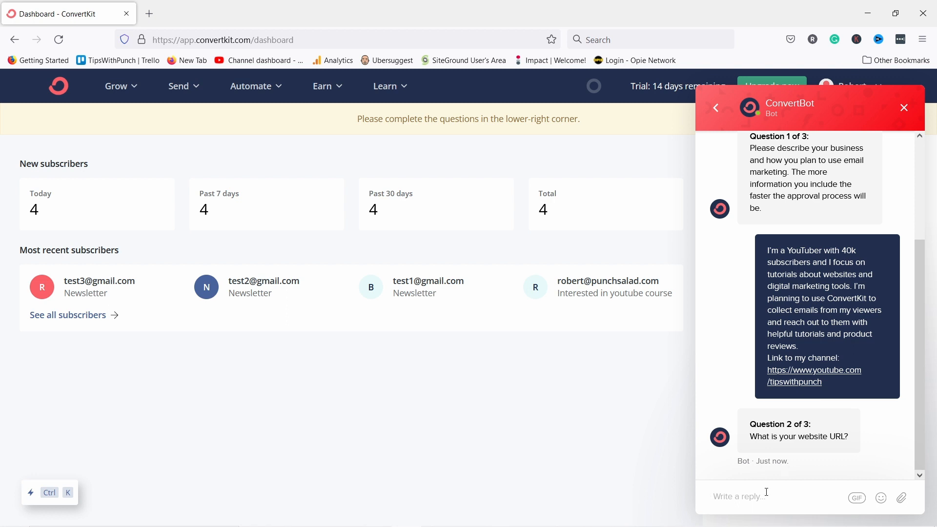
Answer punchsalad.com as the website and 1-1,000 subscribers, then close the chat.
{"action": "type", "text": "punchsalad.com"}
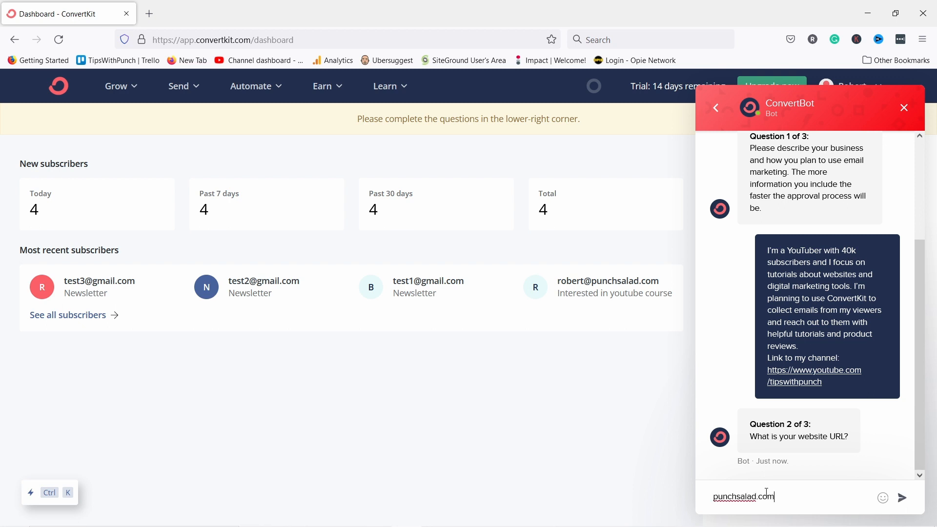
{"action": "key", "text": "Return"}
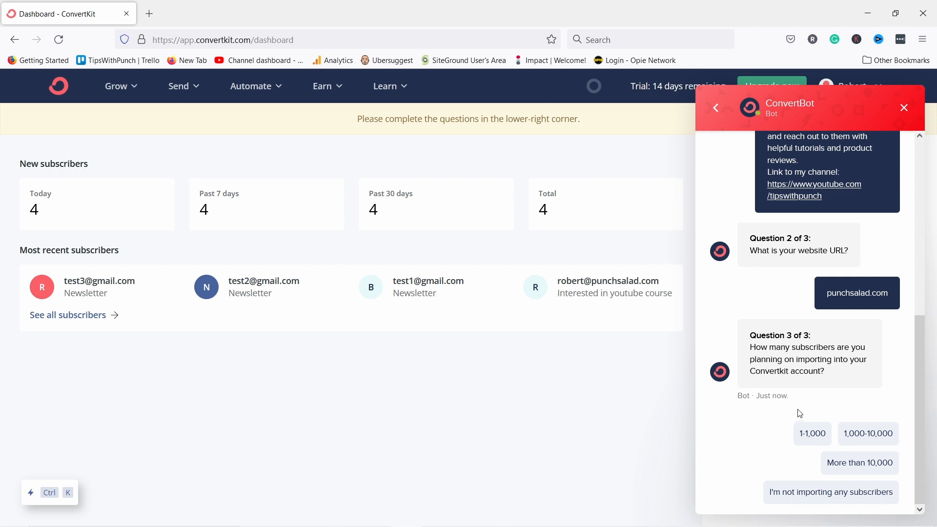
{"action": "left_click", "coordinate": [806, 436]}
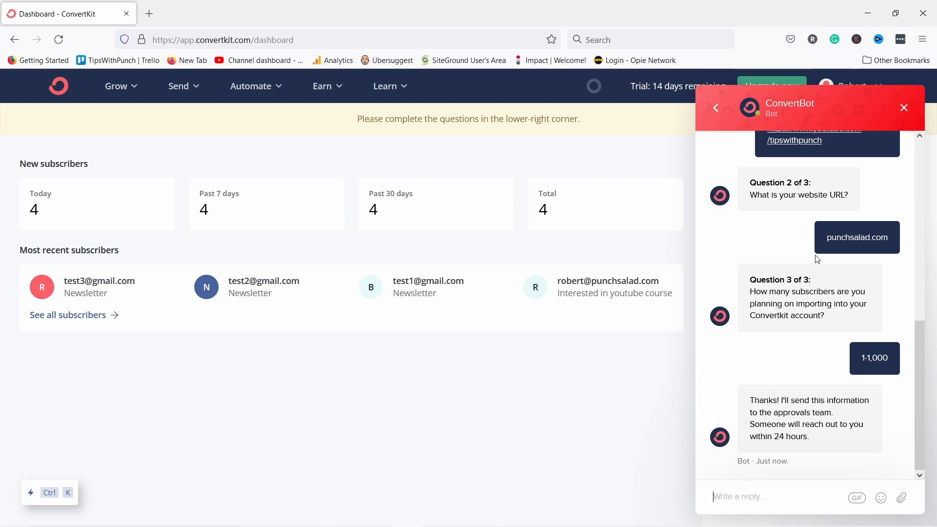
{"action": "left_click", "coordinate": [904, 107]}
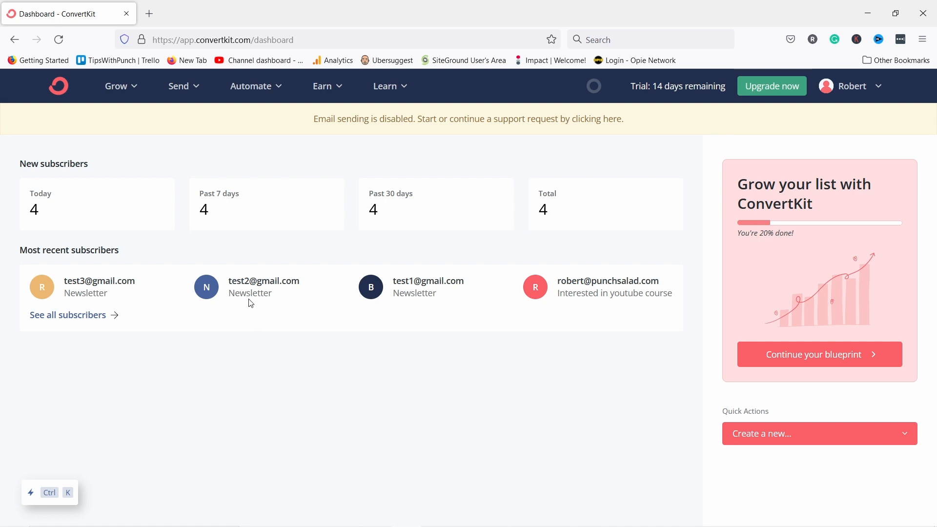
Under Grow > Landing Pages & Forms, create a new item and choose Form.
{"action": "left_click", "coordinate": [122, 92]}
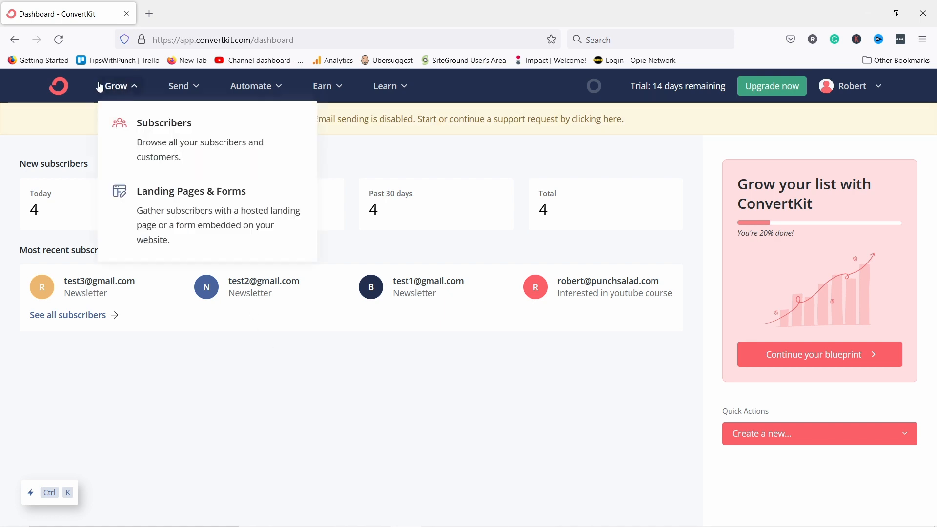
{"action": "left_click", "coordinate": [167, 211]}
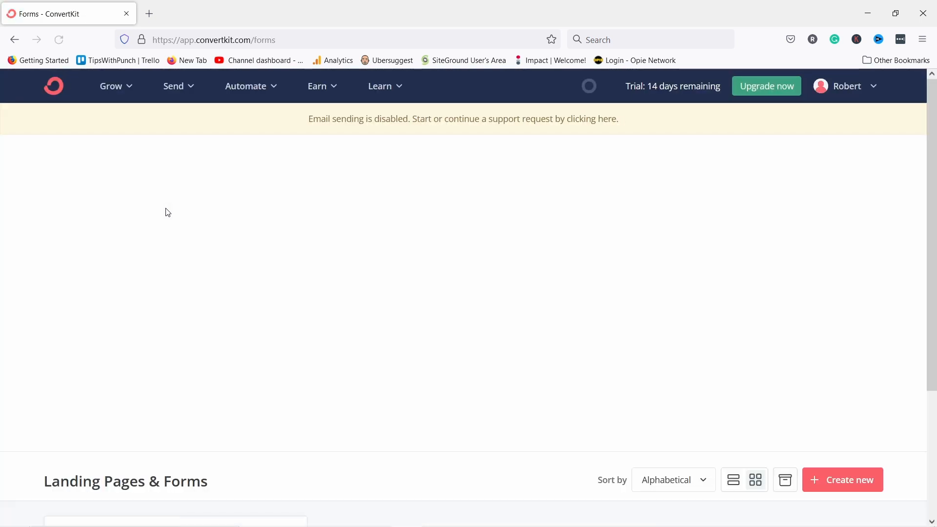
{"action": "scroll", "coordinate": [293, 178], "scroll_direction": "down", "scroll_amount": 3}
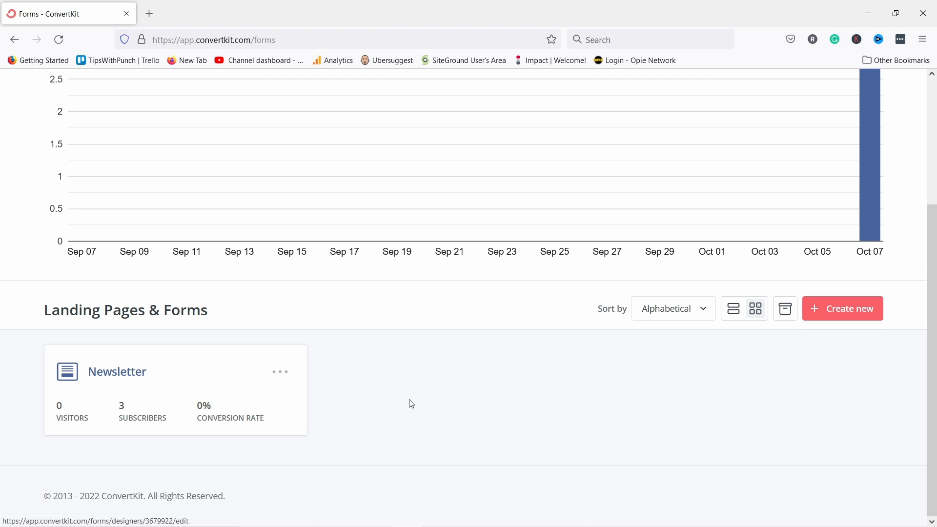
{"action": "left_click", "coordinate": [836, 312]}
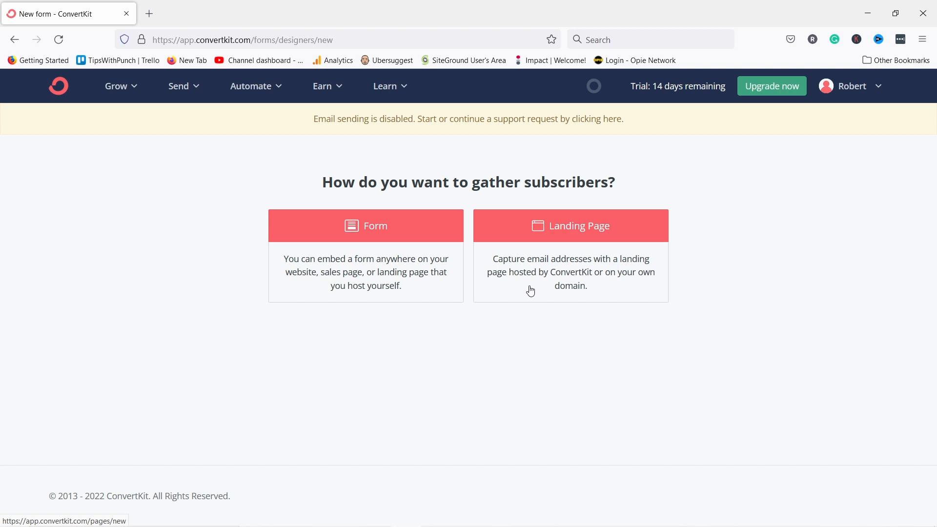
{"action": "left_click", "coordinate": [531, 291]}
{"action": "left_click", "coordinate": [367, 278]}
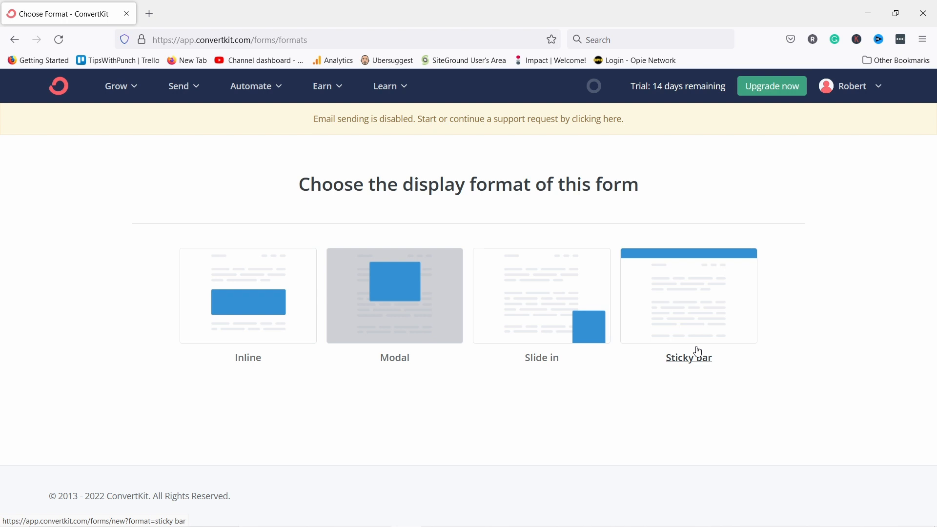
Pick the Inline format and the Charlotte template for the new form.
{"action": "left_click", "coordinate": [260, 296]}
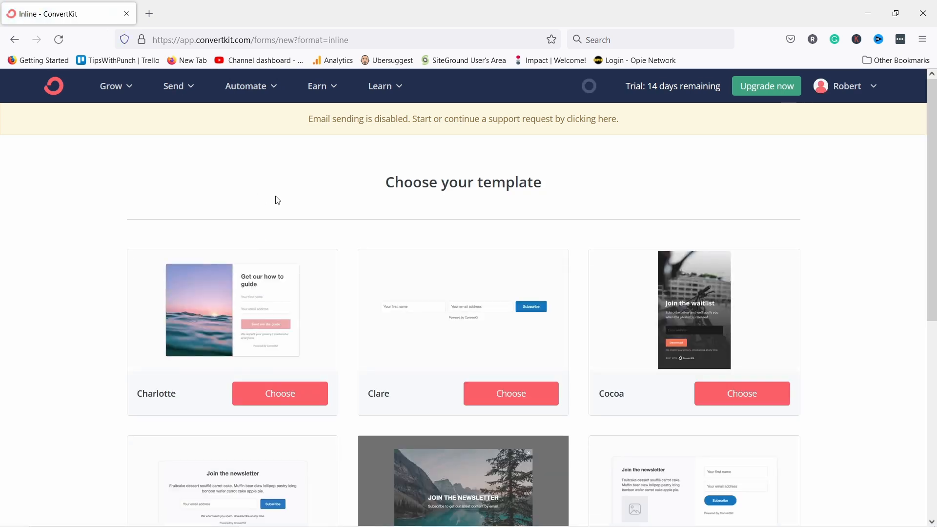
{"action": "scroll", "coordinate": [276, 195], "scroll_direction": "down", "scroll_amount": 7}
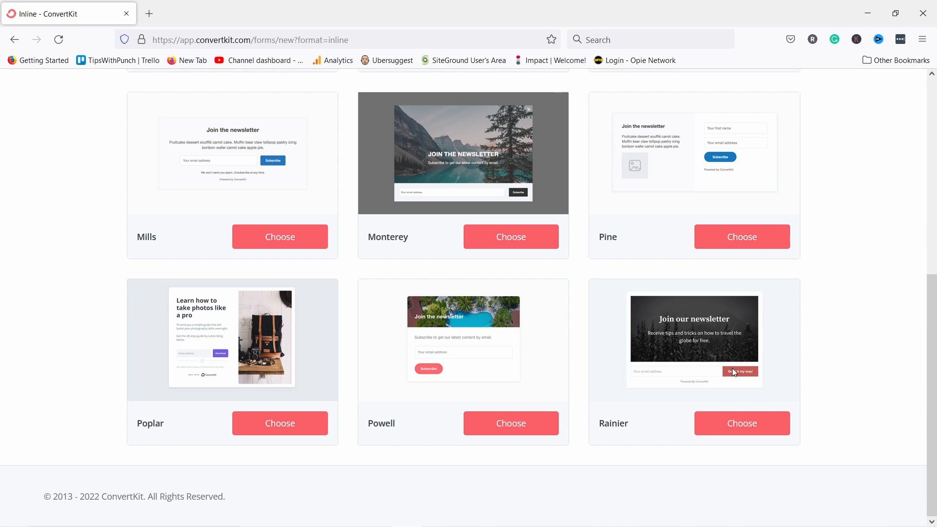
{"action": "scroll", "coordinate": [415, 215], "scroll_direction": "up", "scroll_amount": 1}
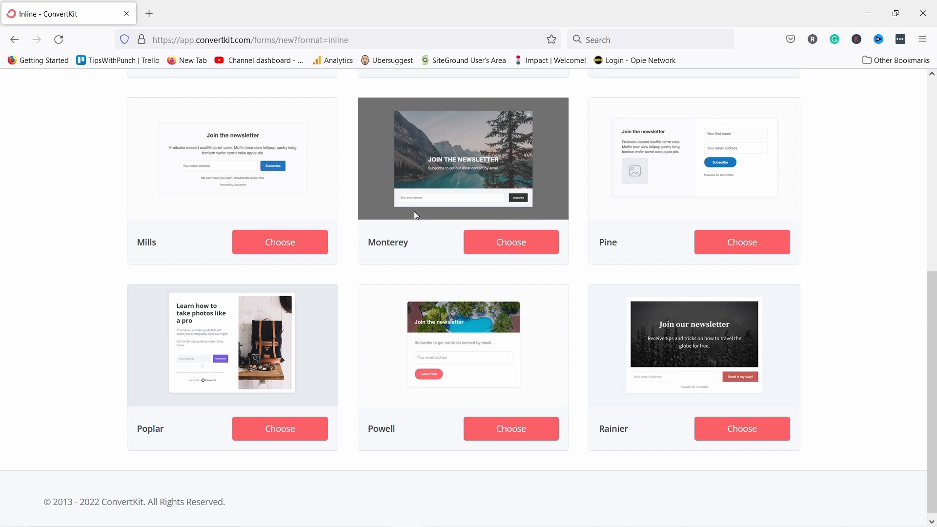
{"action": "scroll", "coordinate": [415, 214], "scroll_direction": "up", "scroll_amount": 7}
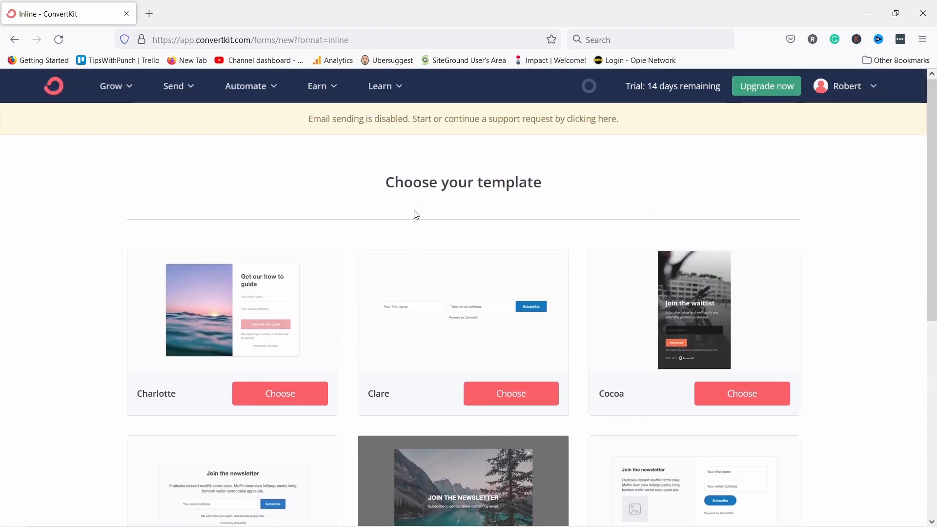
{"action": "scroll", "coordinate": [416, 215], "scroll_direction": "down", "scroll_amount": 1}
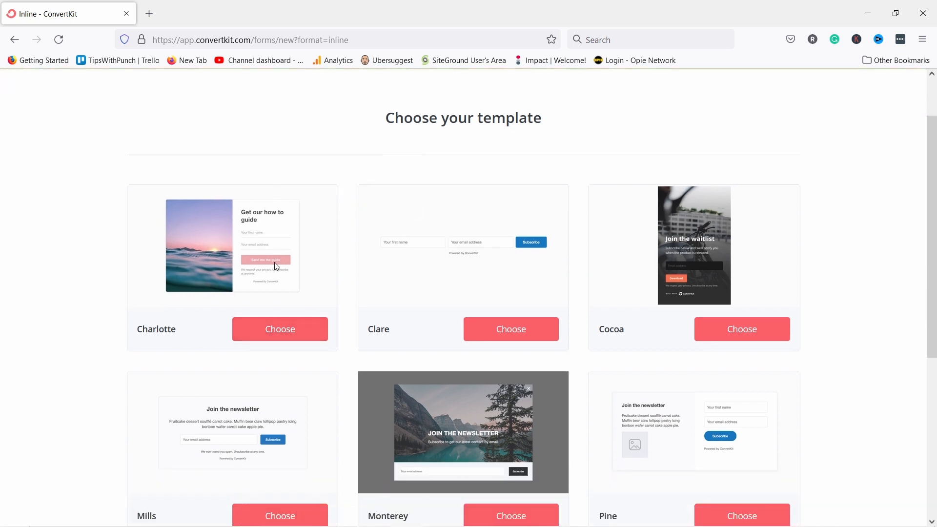
{"action": "left_click", "coordinate": [274, 333]}
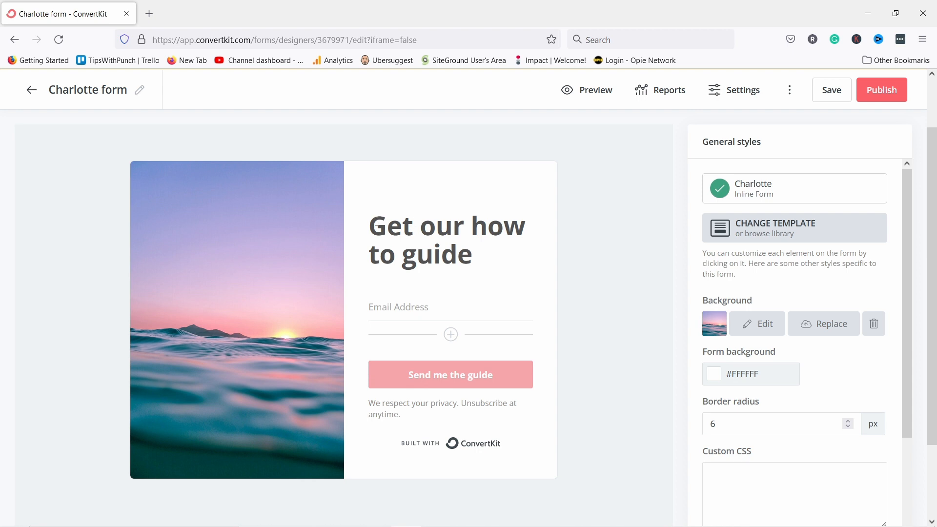
Replace the headline with 'Get your FREE e-book' and add a field below Email.
{"action": "left_click", "coordinate": [394, 225]}
{"action": "left_click", "coordinate": [394, 226]}
{"action": "type", "text": "ewre"}
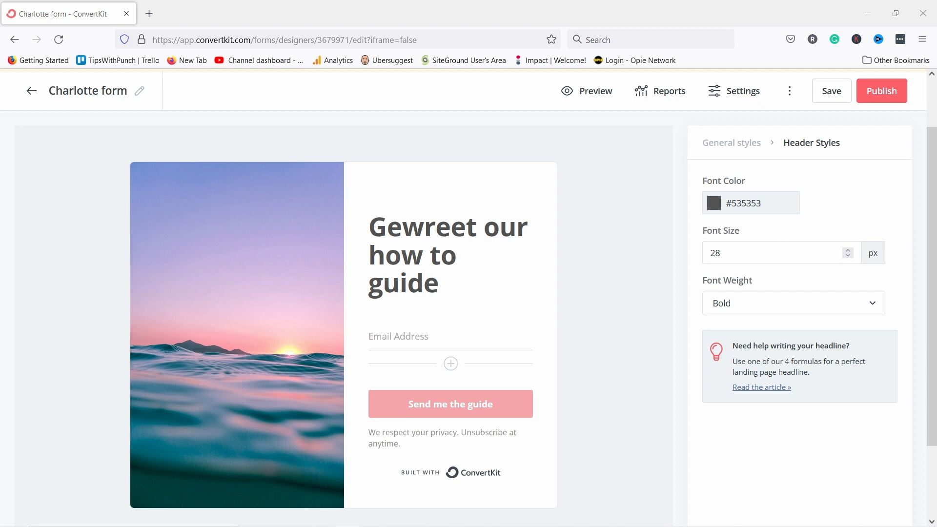
{"action": "left_click_drag", "start_coordinate": [438, 286], "coordinate": [357, 231]}
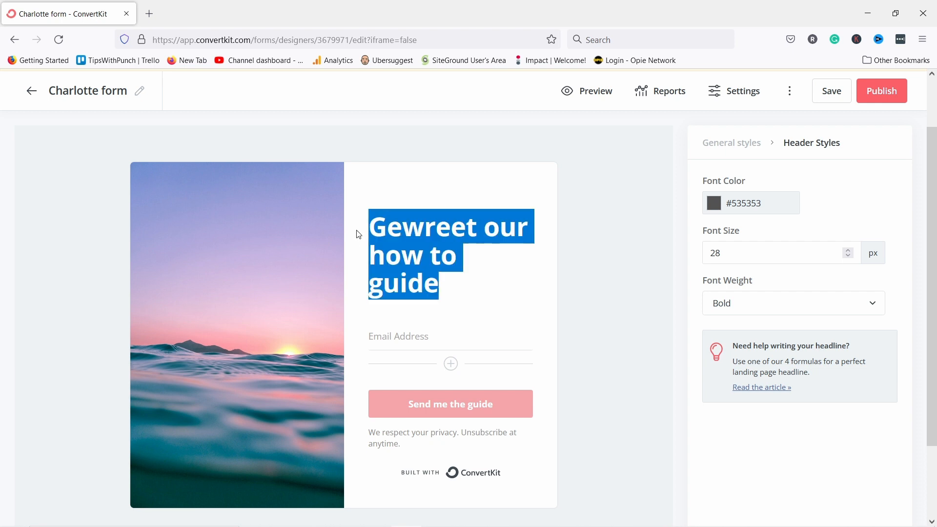
{"action": "right_click", "coordinate": [412, 226]}
{"action": "left_click", "coordinate": [455, 261]}
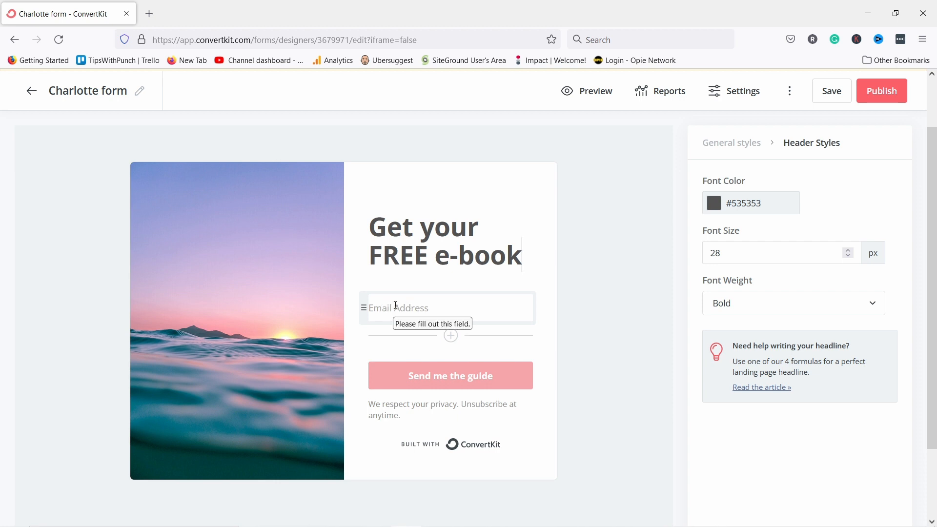
{"action": "left_click", "coordinate": [449, 336]}
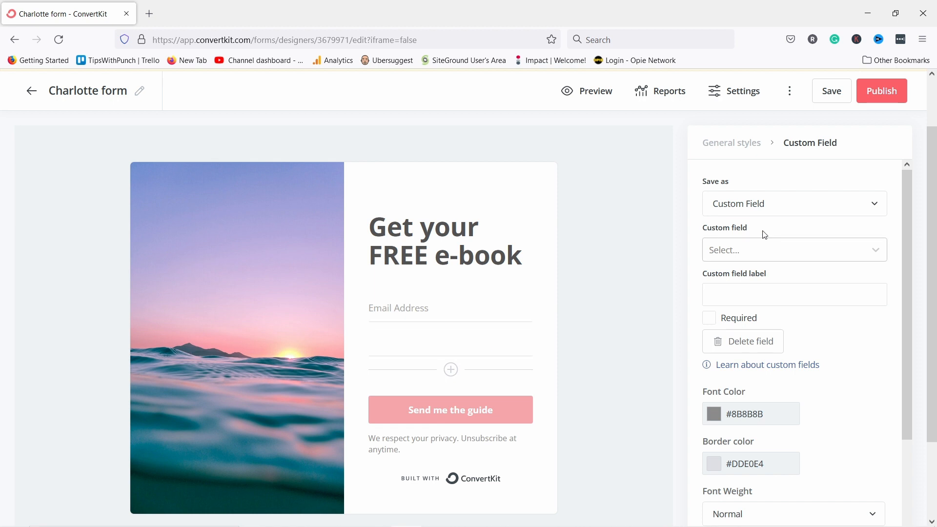
Set the new custom field to First Name, move it above Email Address, and make it required.
{"action": "left_click", "coordinate": [751, 204]}
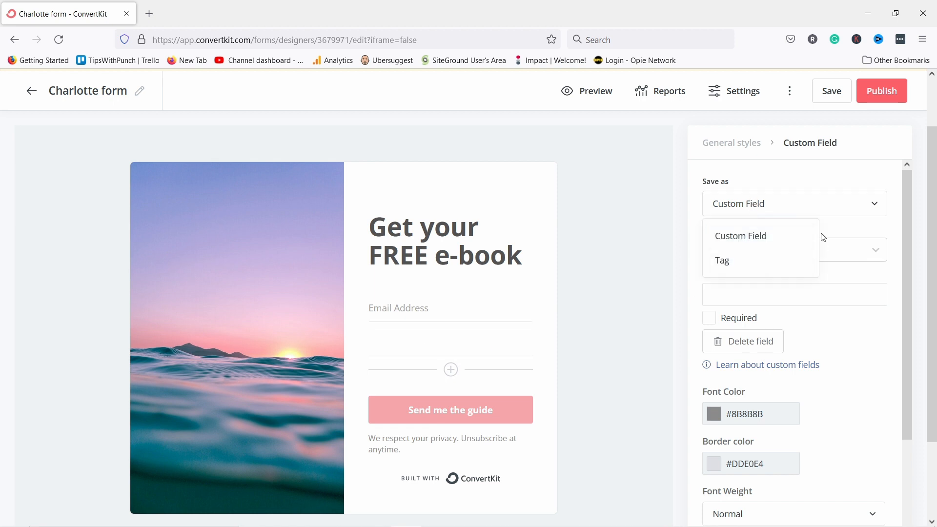
{"action": "left_click", "coordinate": [830, 249]}
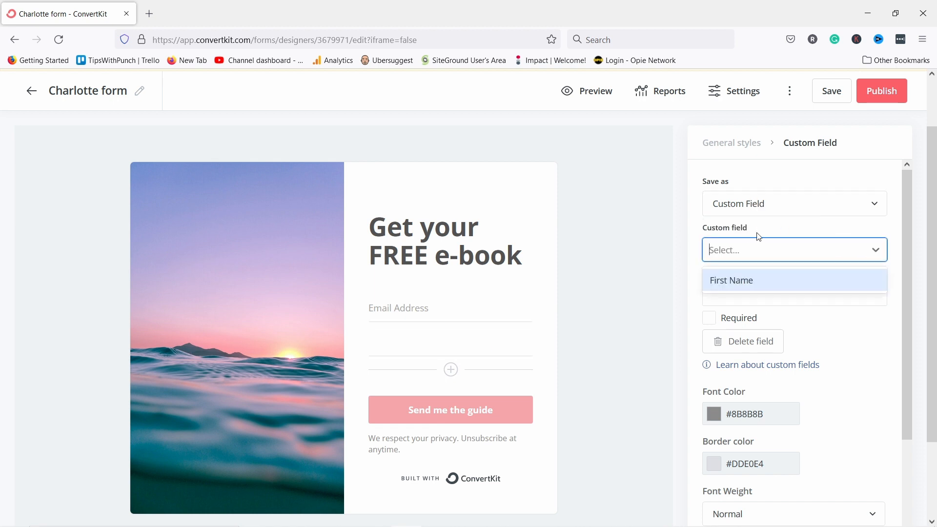
{"action": "left_click", "coordinate": [756, 251]}
{"action": "left_click", "coordinate": [754, 247]}
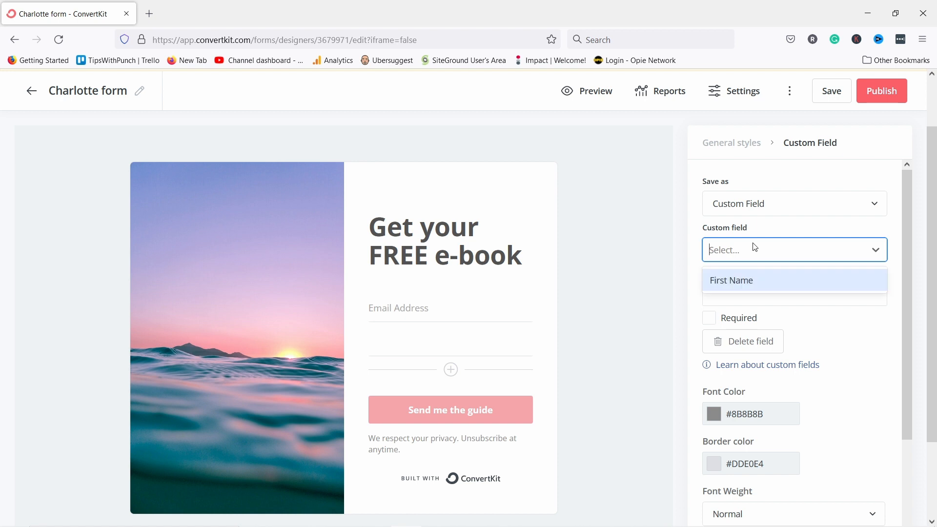
{"action": "left_click", "coordinate": [731, 281]}
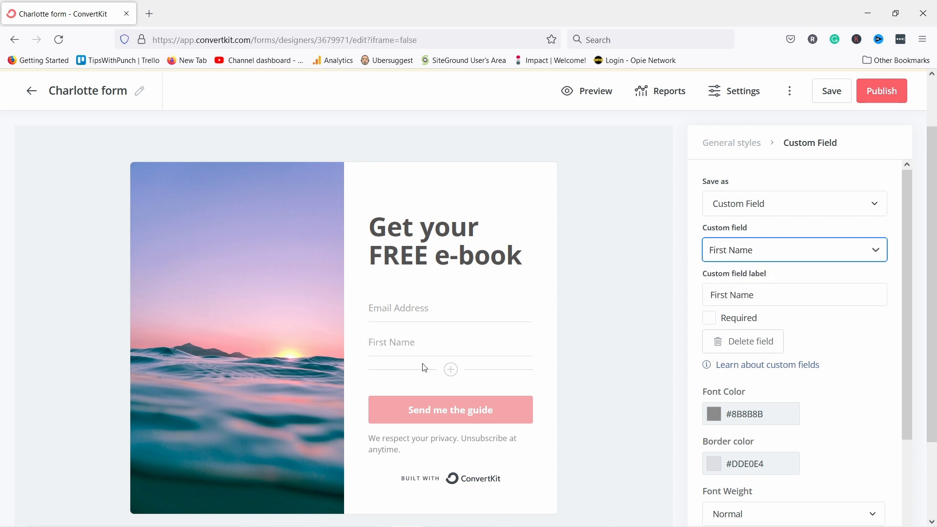
{"action": "left_click_drag", "start_coordinate": [359, 339], "coordinate": [363, 308]}
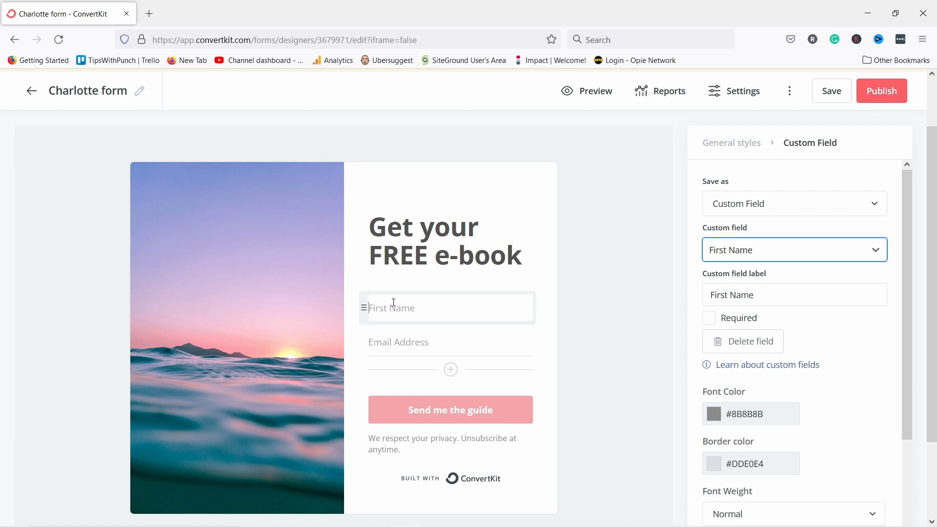
{"action": "left_click", "coordinate": [711, 323]}
{"action": "left_click", "coordinate": [422, 348]}
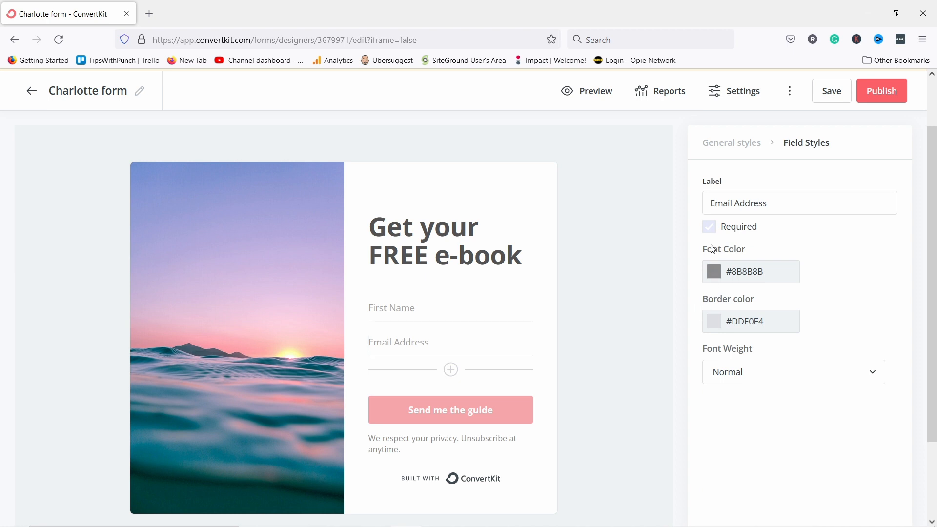
{"action": "left_click", "coordinate": [415, 312]}
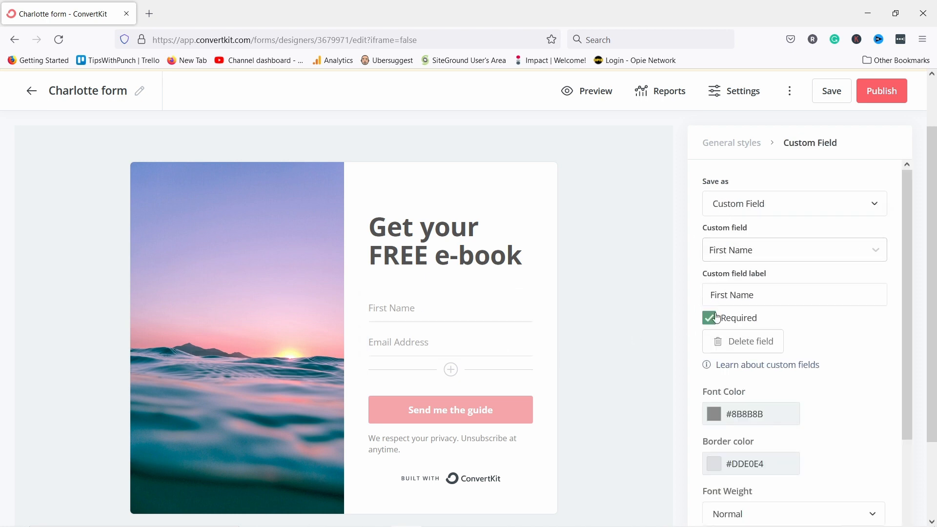
{"action": "scroll", "coordinate": [762, 319], "scroll_direction": "down", "scroll_amount": 3}
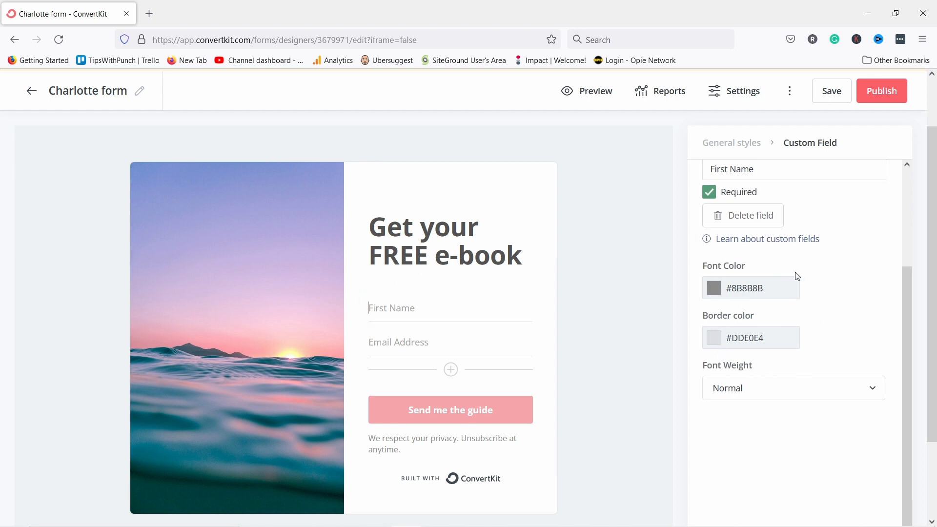
Set the form field text colour to #2C2626 and the field border colour to #697070.
{"action": "left_click", "coordinate": [719, 294]}
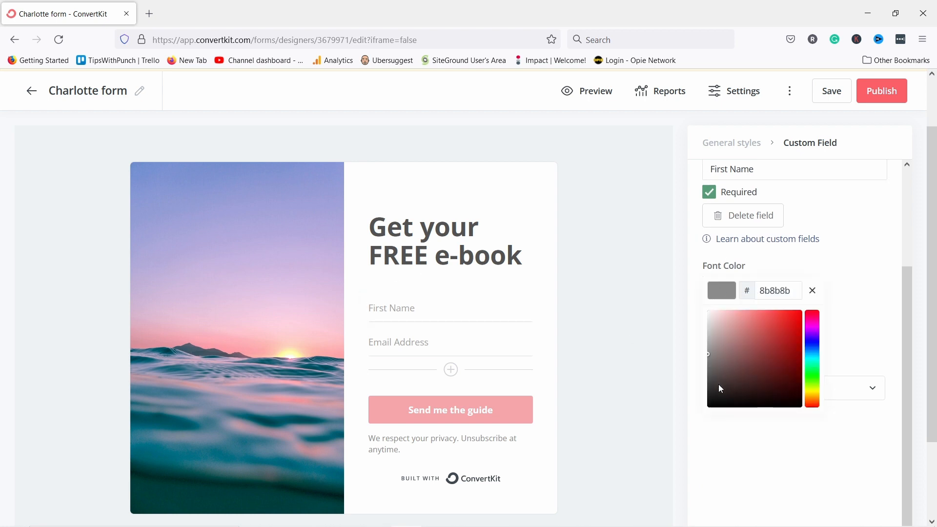
{"action": "mouse_move", "coordinate": [721, 389]}
{"action": "left_mouse_down"}
{"action": "mouse_move", "coordinate": [719, 410]}
{"action": "mouse_move", "coordinate": [720, 391]}
{"action": "left_mouse_up"}
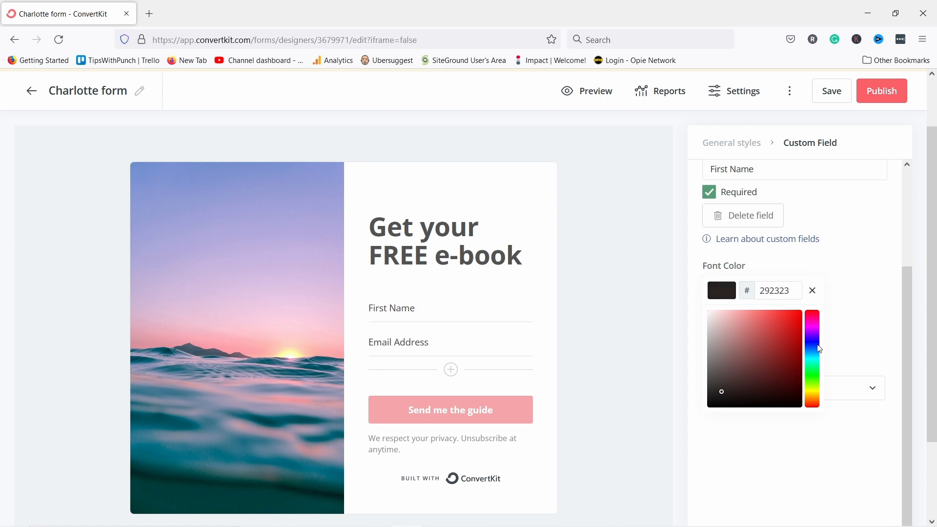
{"action": "left_click", "coordinate": [813, 290]}
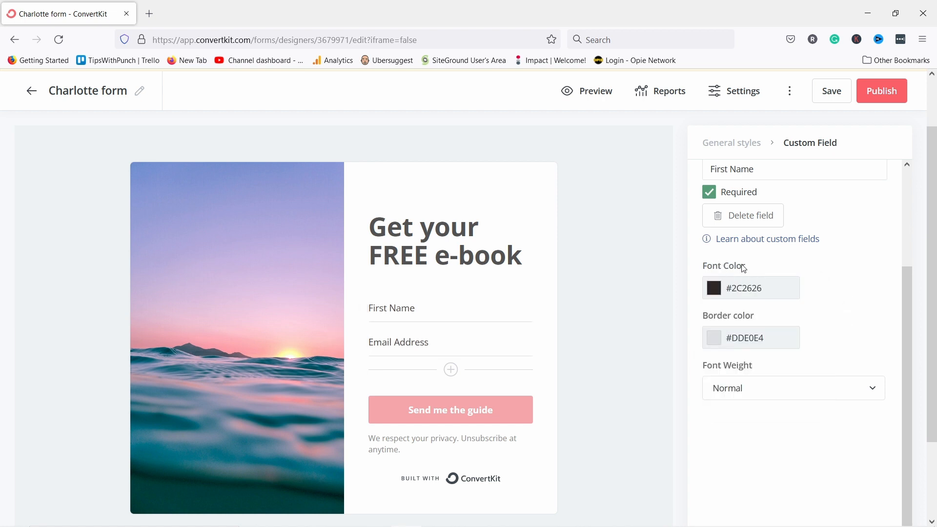
{"action": "left_click", "coordinate": [714, 337]}
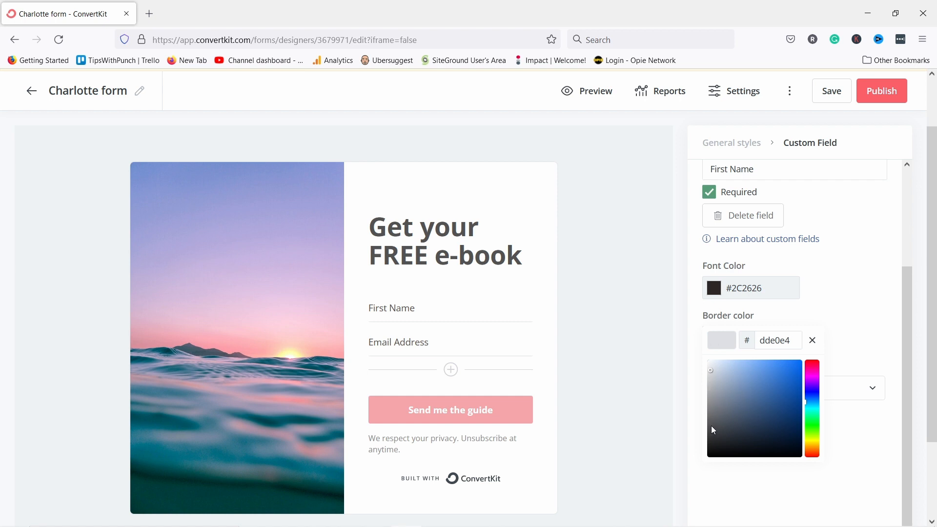
{"action": "left_click_drag", "start_coordinate": [710, 425], "coordinate": [712, 414]}
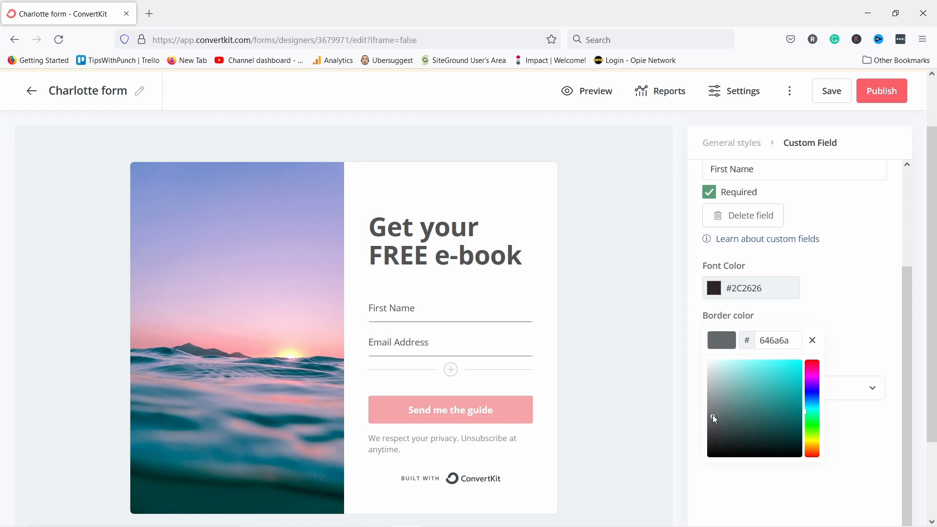
{"action": "left_click", "coordinate": [865, 333]}
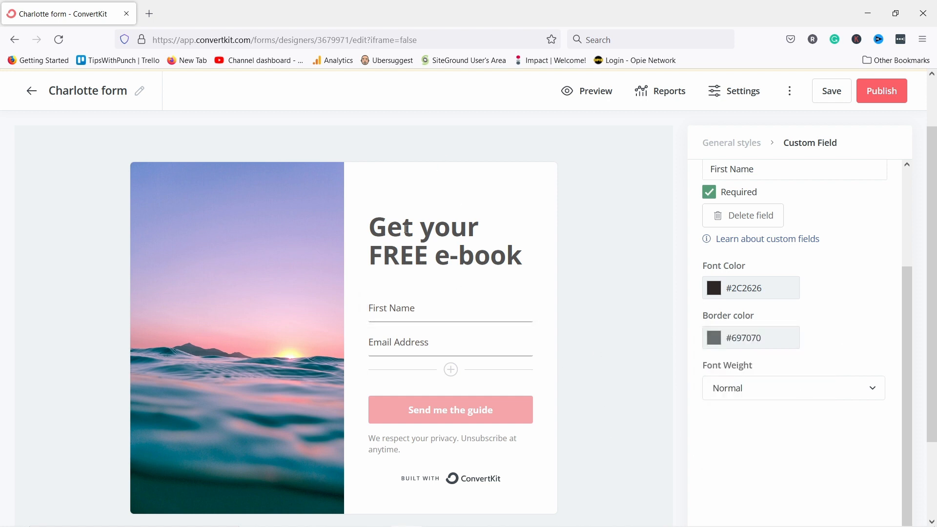
Increase the 'Get your FREE e-book' headline font size from 28 to 30 px.
{"action": "left_click_drag", "start_coordinate": [396, 245], "coordinate": [370, 226]}
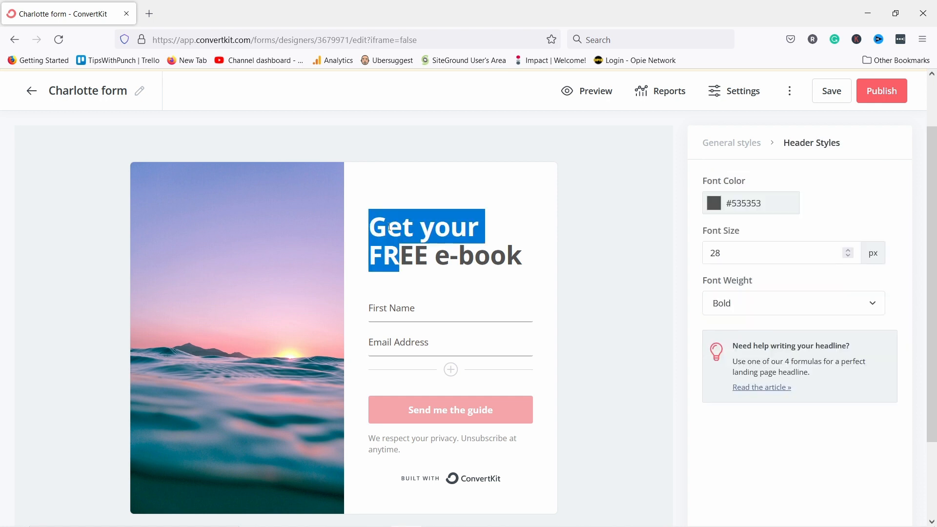
{"action": "left_click", "coordinate": [435, 254]}
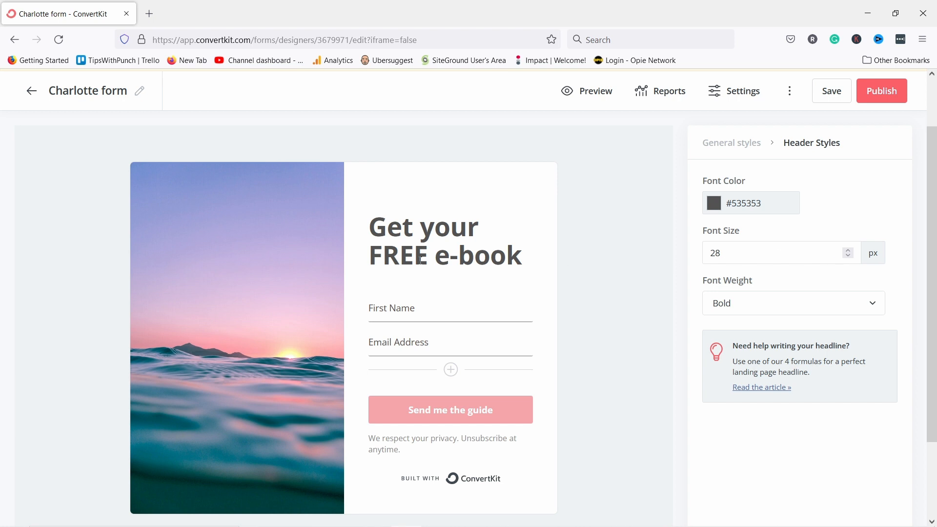
{"action": "left_click", "coordinate": [849, 251]}
{"action": "left_click", "coordinate": [848, 252]}
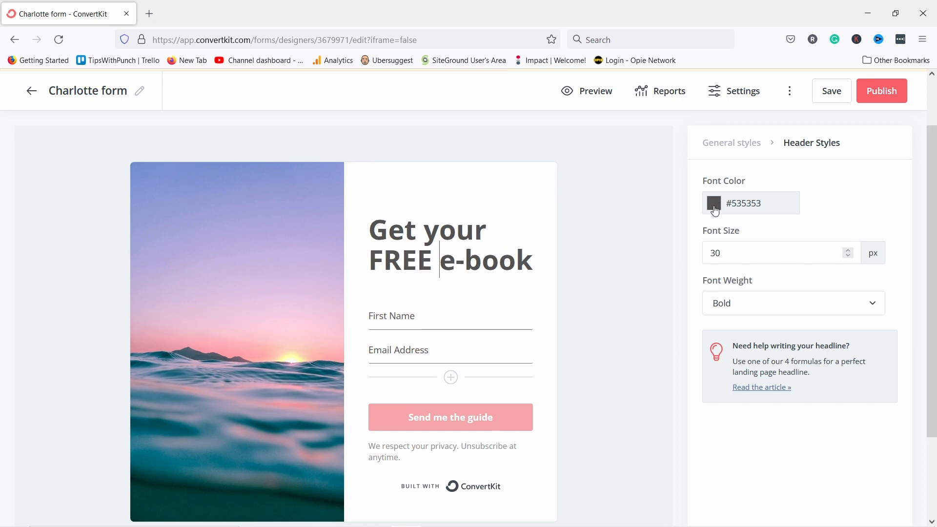
{"action": "scroll", "coordinate": [439, 292], "scroll_direction": "down", "scroll_amount": 3}
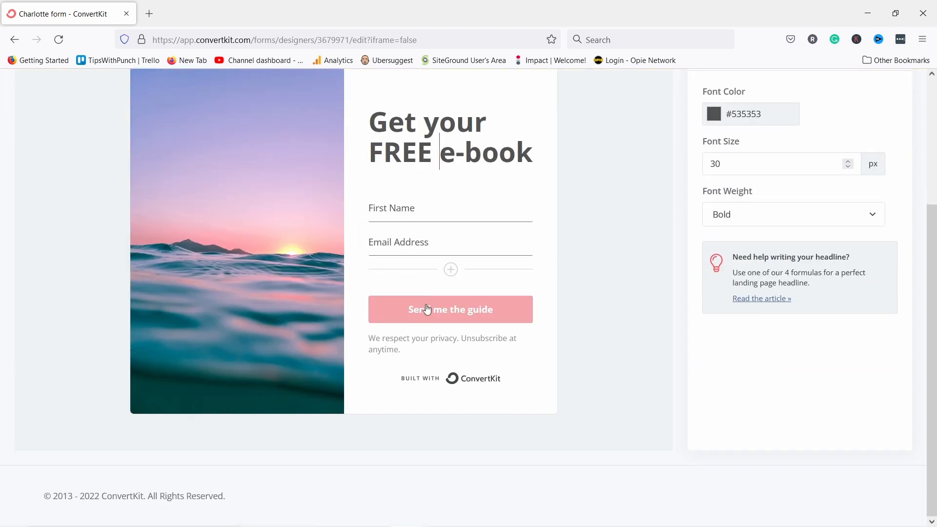
Make the 'Send me the guide' button background magenta #E518BE.
{"action": "left_click", "coordinate": [392, 310]}
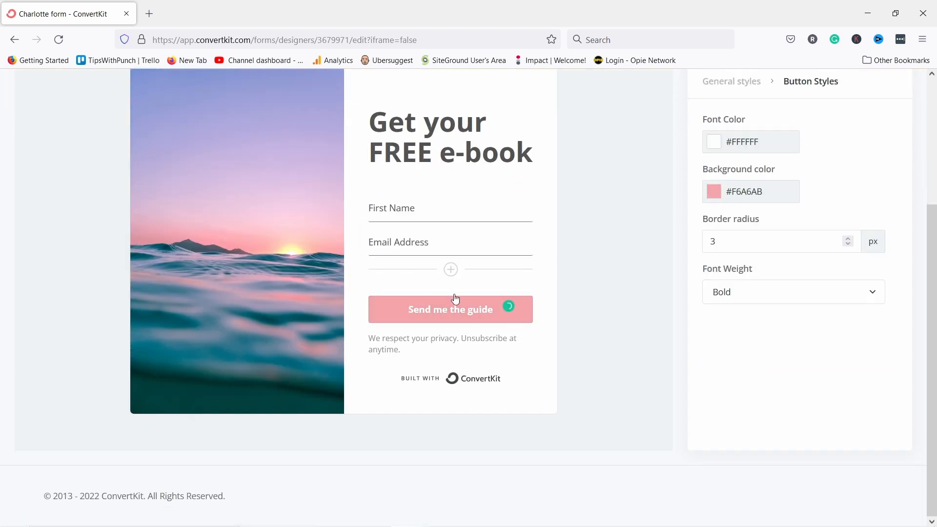
{"action": "scroll", "coordinate": [443, 284], "scroll_direction": "up", "scroll_amount": 1}
{"action": "scroll", "coordinate": [445, 289], "scroll_direction": "down", "scroll_amount": 1}
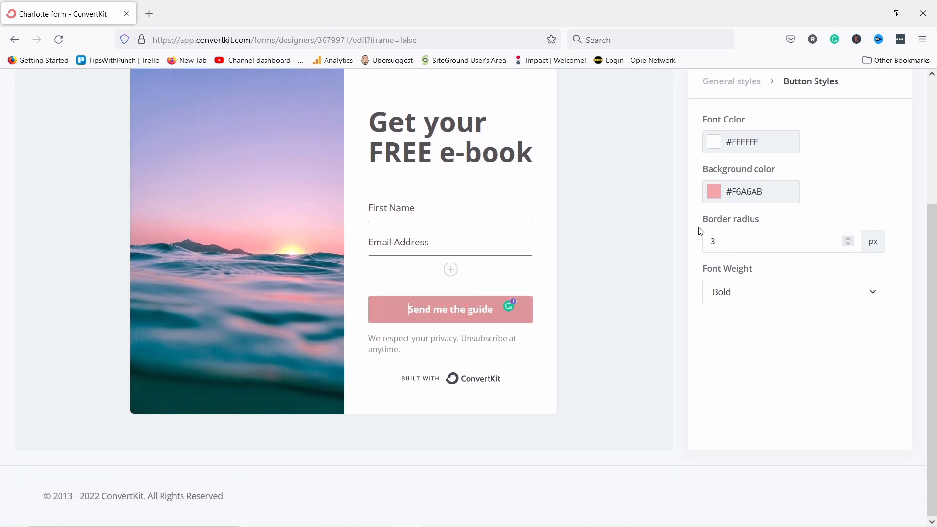
{"action": "left_click", "coordinate": [713, 193]}
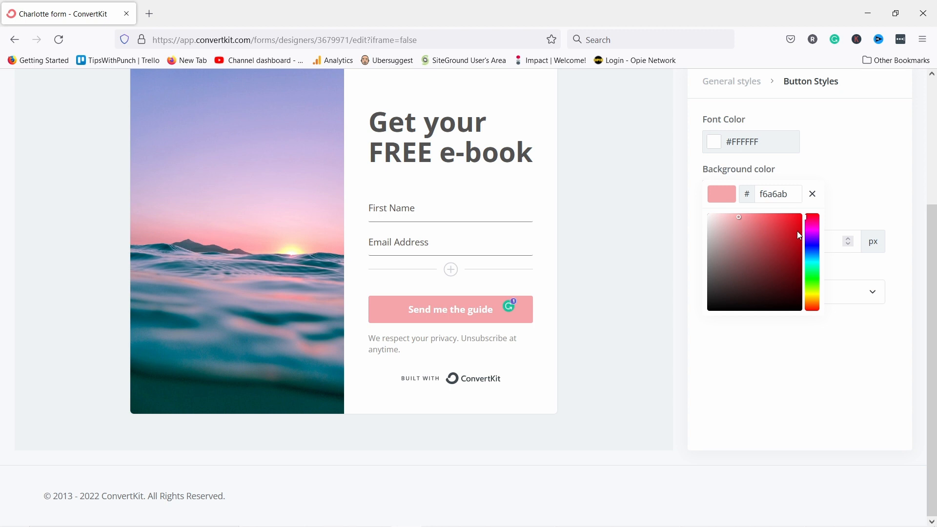
{"action": "left_click_drag", "start_coordinate": [817, 247], "coordinate": [812, 248]}
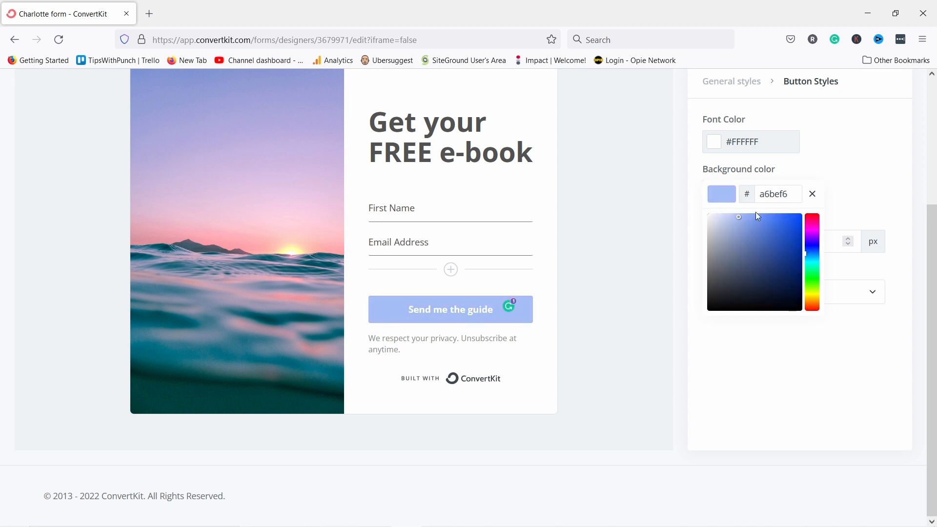
{"action": "left_click_drag", "start_coordinate": [808, 235], "coordinate": [811, 230]}
{"action": "left_click", "coordinate": [784, 223]}
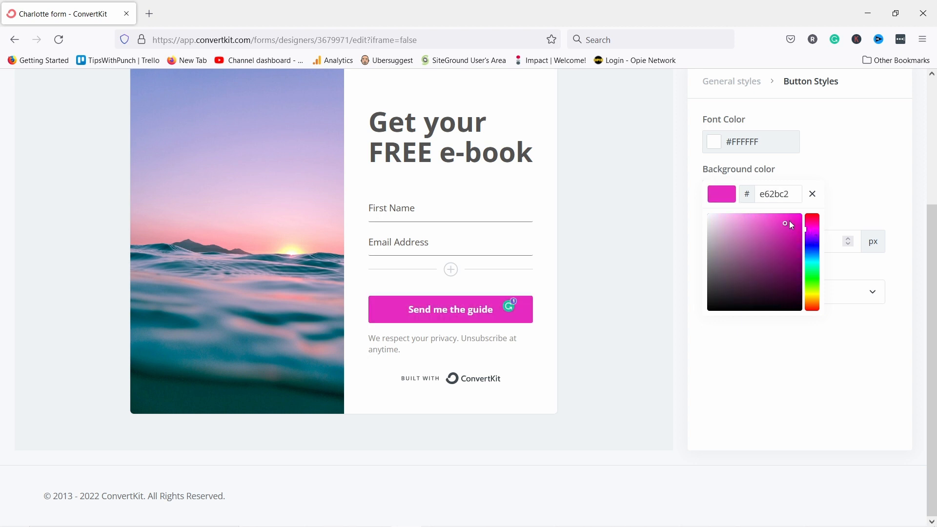
{"action": "mouse_move", "coordinate": [791, 214]}
{"action": "left_mouse_down"}
{"action": "mouse_move", "coordinate": [793, 223]}
{"action": "mouse_move", "coordinate": [789, 195]}
{"action": "mouse_move", "coordinate": [762, 202]}
{"action": "left_mouse_up"}
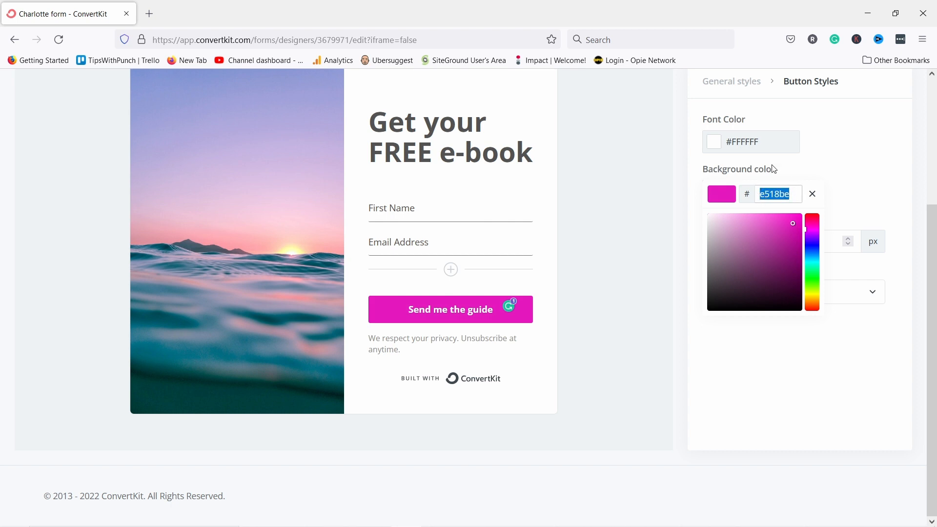
{"action": "left_click", "coordinate": [836, 177]}
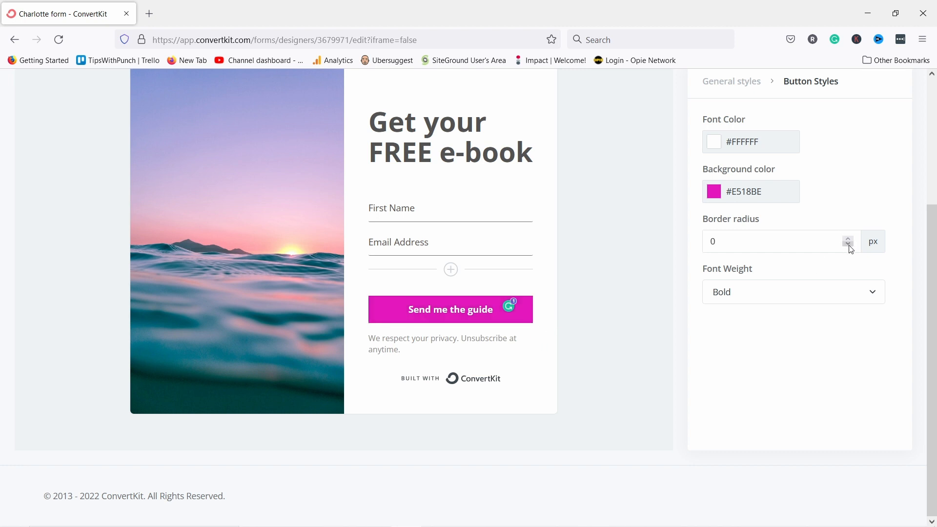
Set the button's border radius to 0 and keep its font weight Bold.
{"action": "left_click_drag", "start_coordinate": [739, 248], "coordinate": [689, 240]}
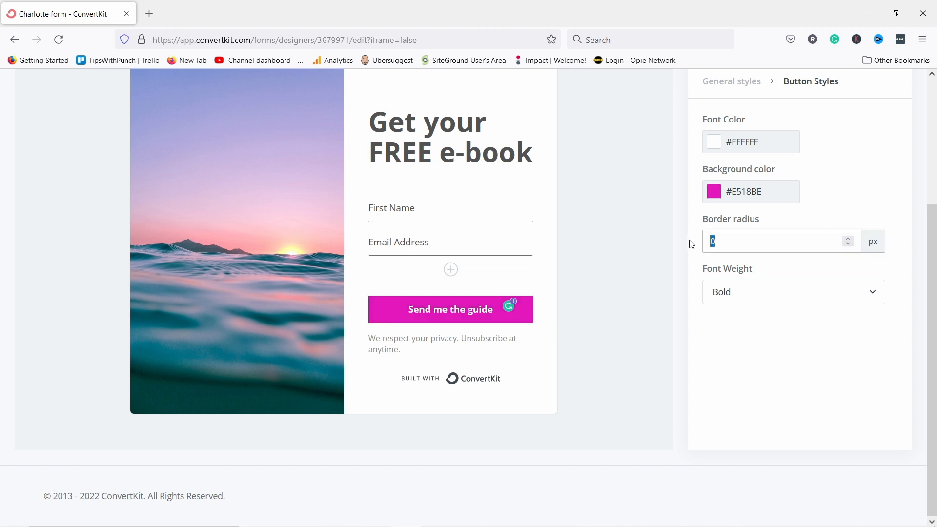
{"action": "type", "text": "40"}
{"action": "left_click_drag", "start_coordinate": [730, 243], "coordinate": [670, 238]}
{"action": "type", "text": "0"}
{"action": "left_click", "coordinate": [746, 299]}
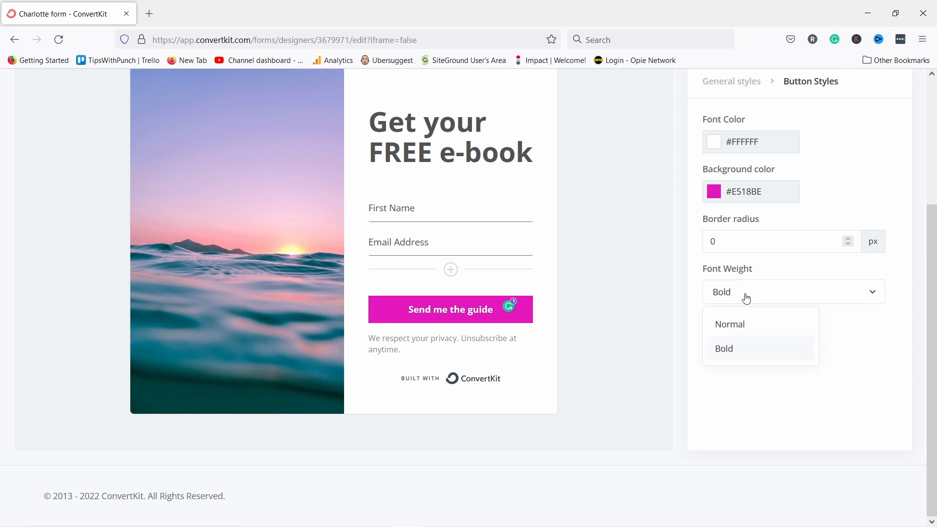
{"action": "left_click", "coordinate": [892, 338]}
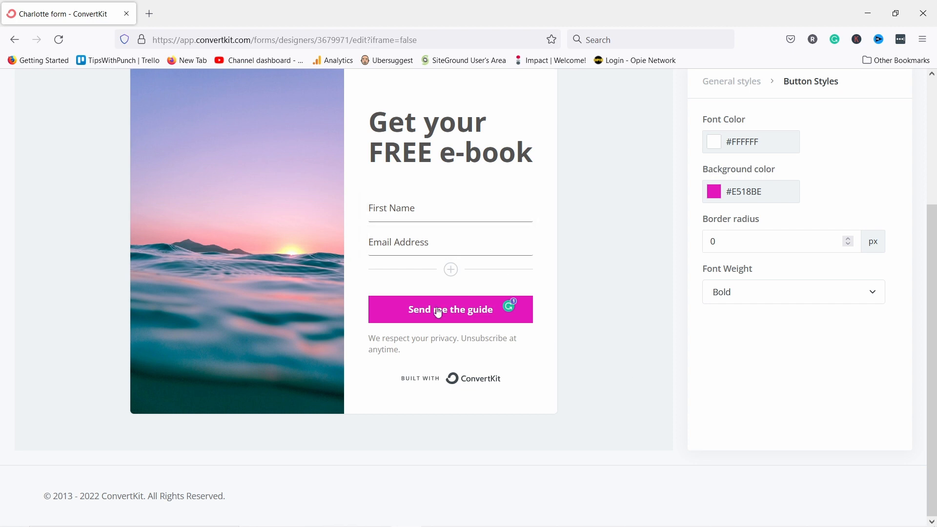
Delete the privacy disclaimer text from the form.
{"action": "left_click", "coordinate": [381, 349]}
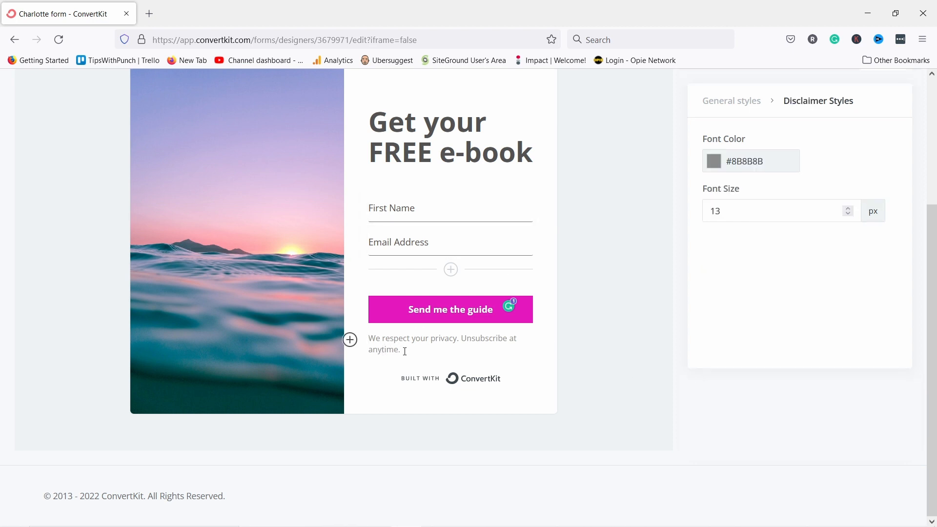
{"action": "triple_click", "coordinate": [405, 351]}
{"action": "left_click", "coordinate": [391, 347]}
{"action": "triple_click", "coordinate": [392, 346]}
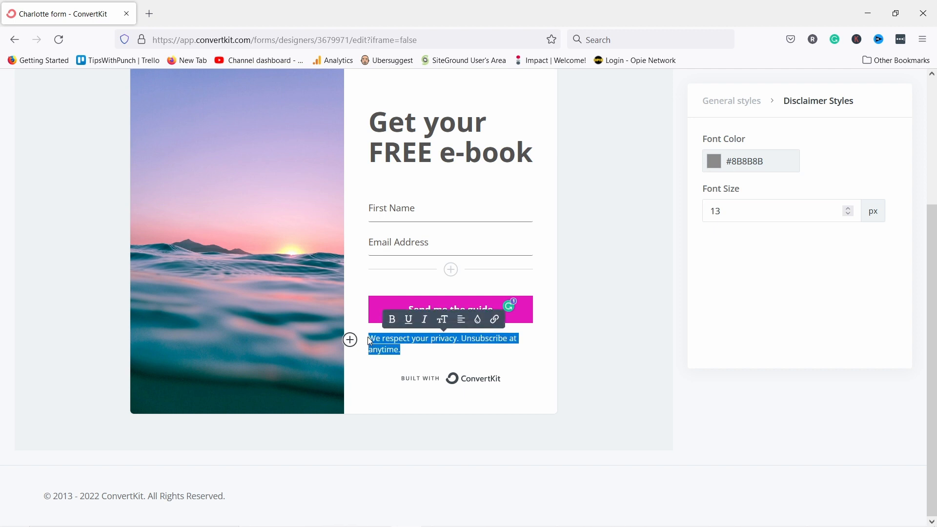
{"action": "key", "text": "BackSpace"}
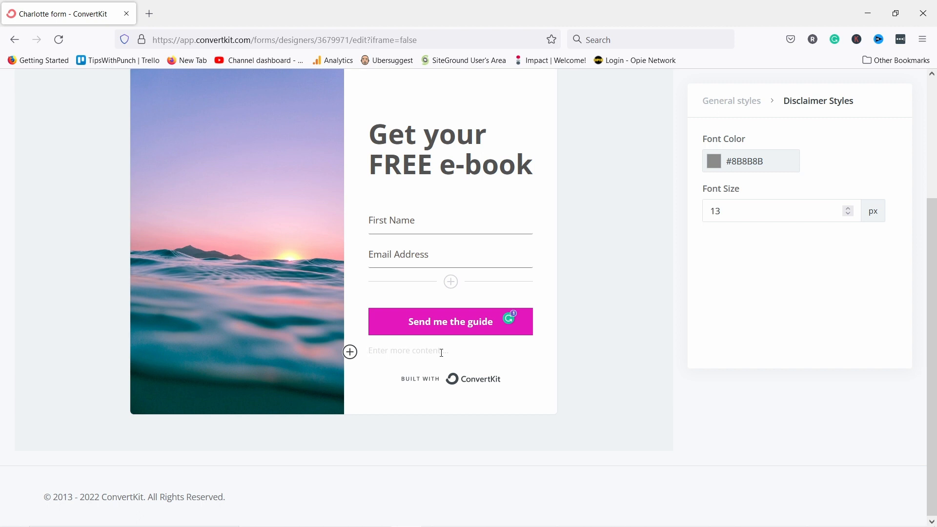
Turn off the 'Built with ConvertKit' badge.
{"action": "left_click", "coordinate": [422, 385]}
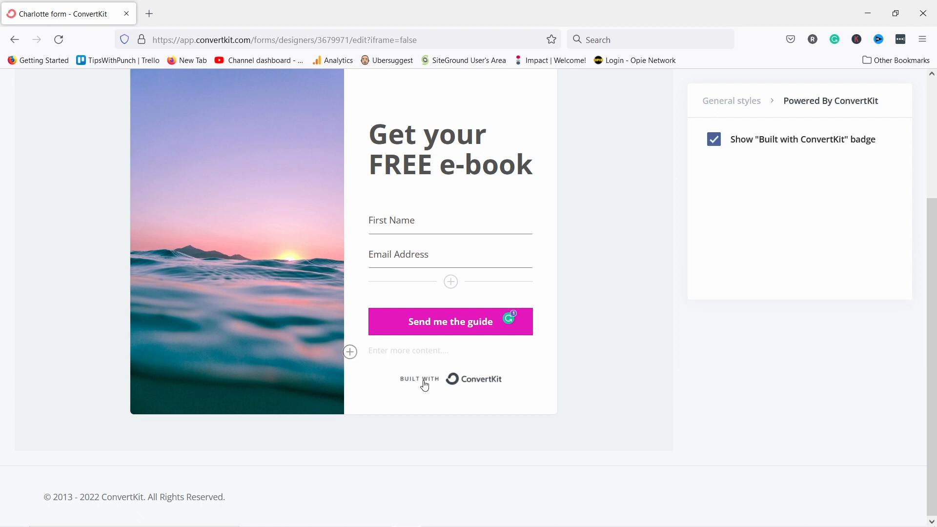
{"action": "left_click", "coordinate": [714, 139]}
{"action": "scroll", "coordinate": [601, 341], "scroll_direction": "up", "scroll_amount": 3}
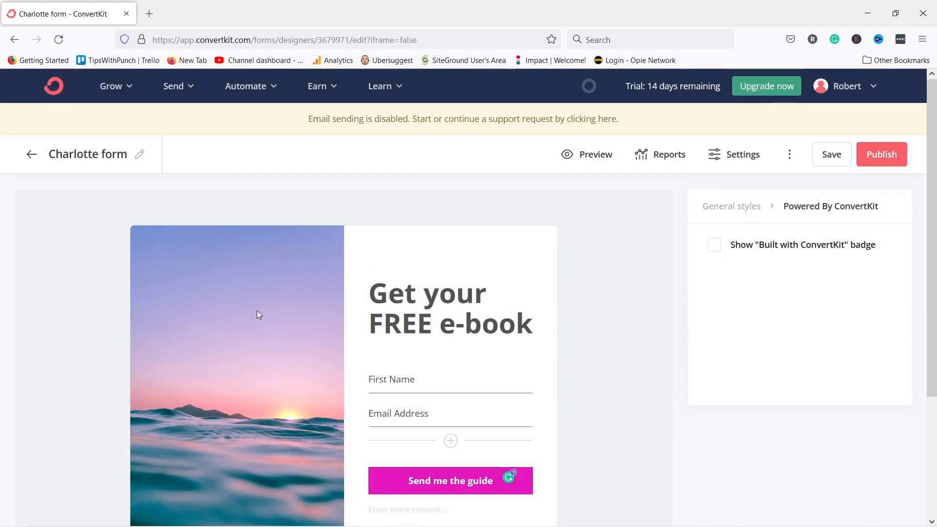
Replace the sunset background image with the uploaded youtube-tips-ebook cover image.
{"action": "left_click", "coordinate": [726, 208]}
{"action": "scroll", "coordinate": [829, 248], "scroll_direction": "down", "scroll_amount": 2}
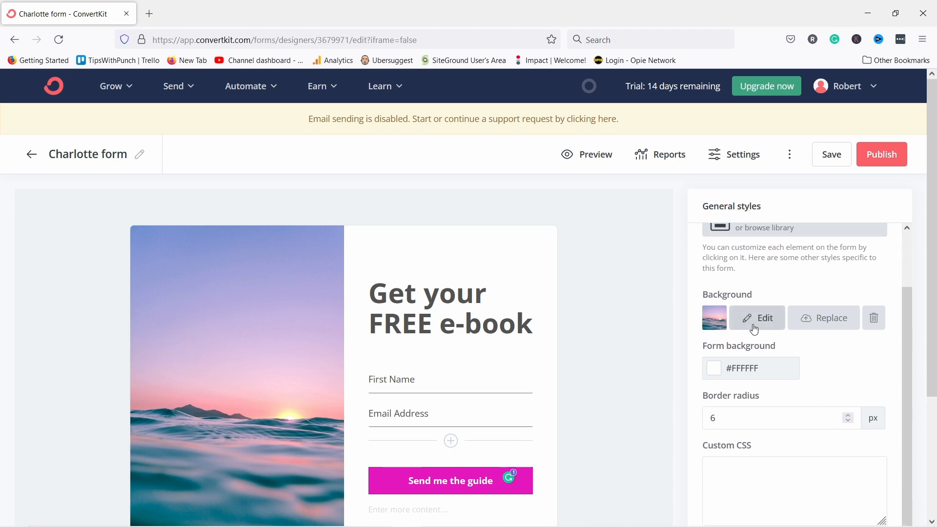
{"action": "left_click", "coordinate": [815, 323]}
{"action": "left_click", "coordinate": [496, 295]}
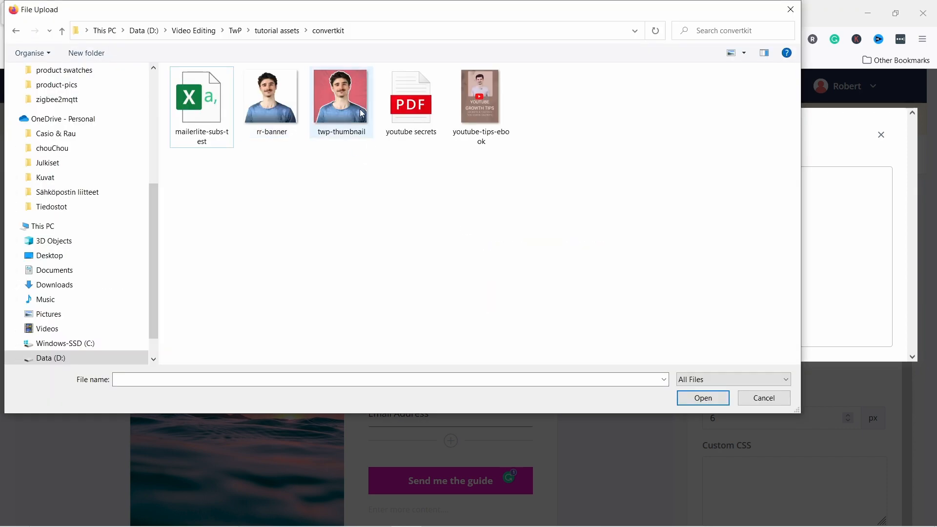
{"action": "left_click", "coordinate": [364, 124]}
{"action": "left_click", "coordinate": [481, 122]}
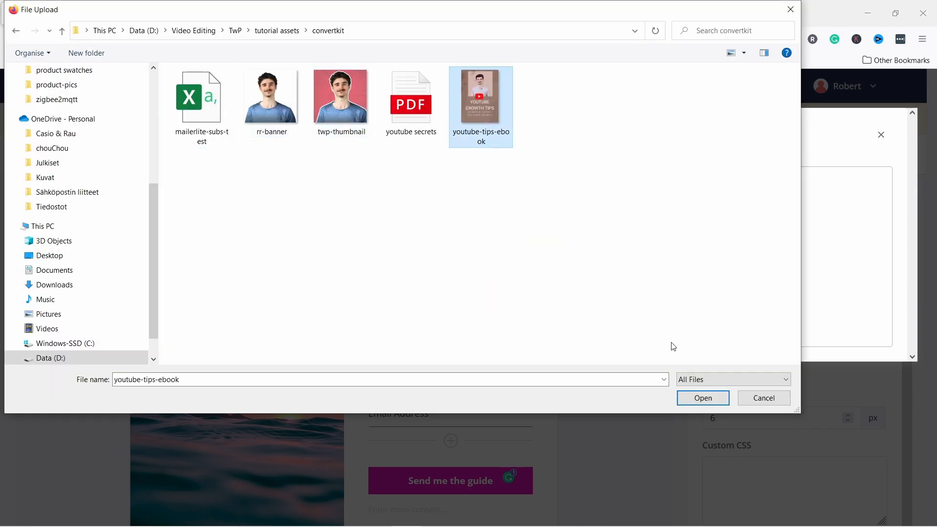
{"action": "left_click", "coordinate": [703, 398]}
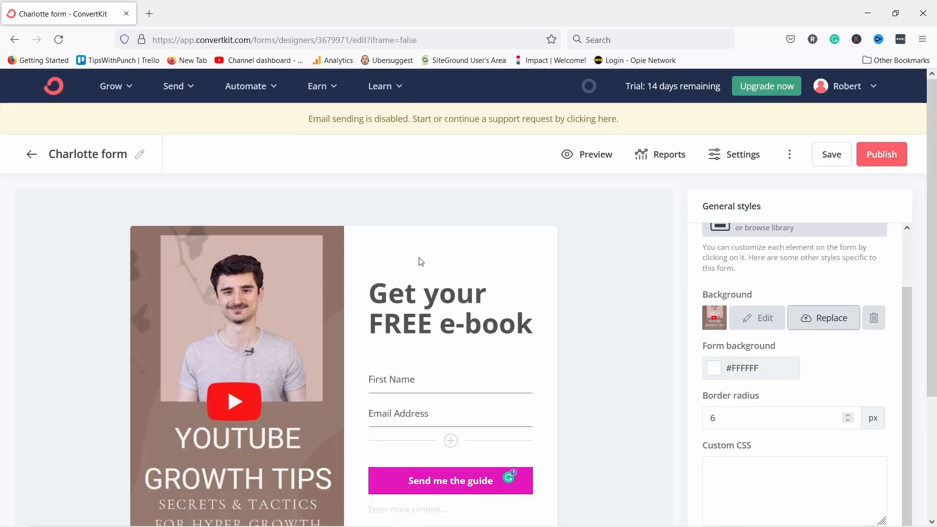
{"action": "scroll", "coordinate": [425, 293], "scroll_direction": "down", "scroll_amount": 3}
{"action": "scroll", "coordinate": [439, 373], "scroll_direction": "up", "scroll_amount": 3}
{"action": "scroll", "coordinate": [418, 315], "scroll_direction": "down", "scroll_amount": 3}
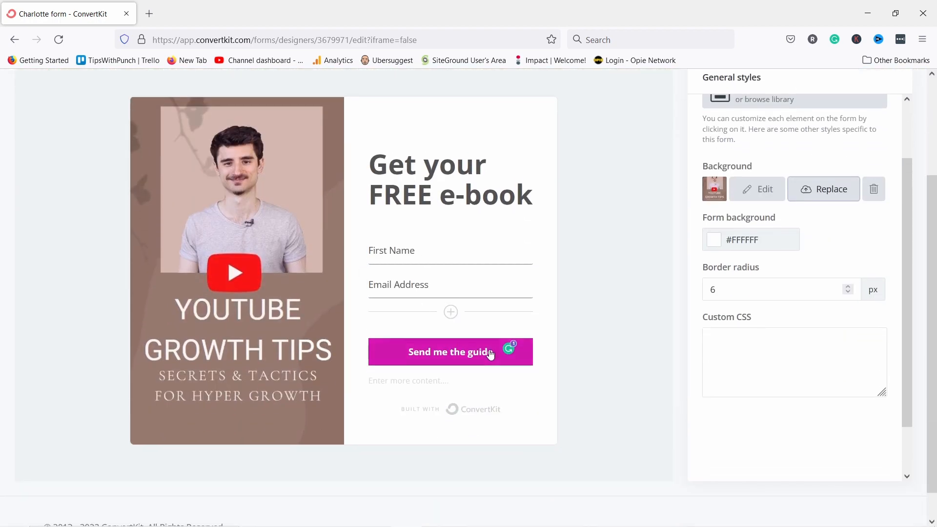
Change the 'Send me the guide' button background to charcoal #2A2929.
{"action": "left_click", "coordinate": [403, 347]}
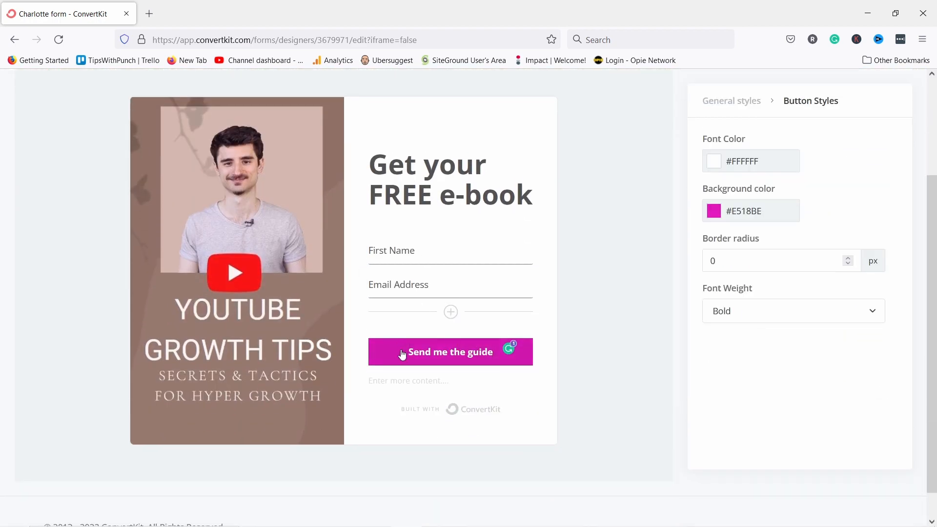
{"action": "left_click", "coordinate": [714, 214]}
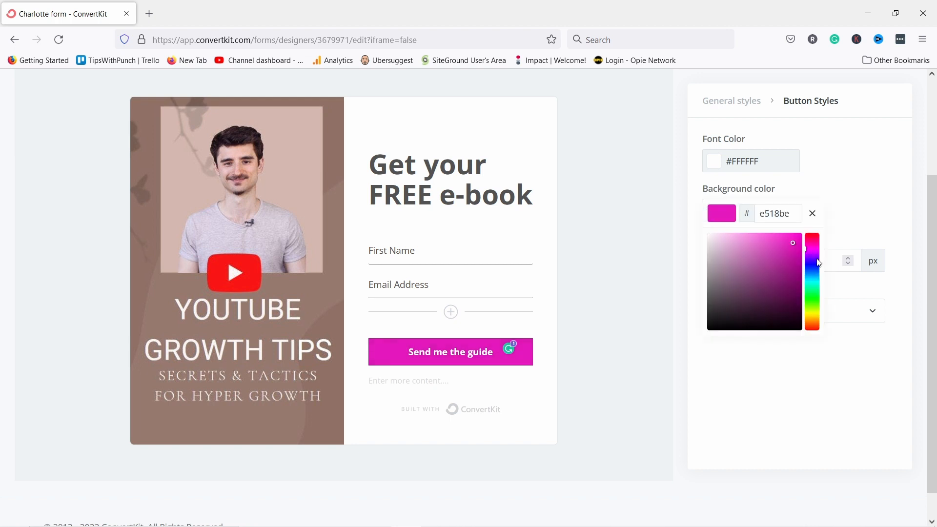
{"action": "left_click_drag", "start_coordinate": [751, 297], "coordinate": [701, 346]}
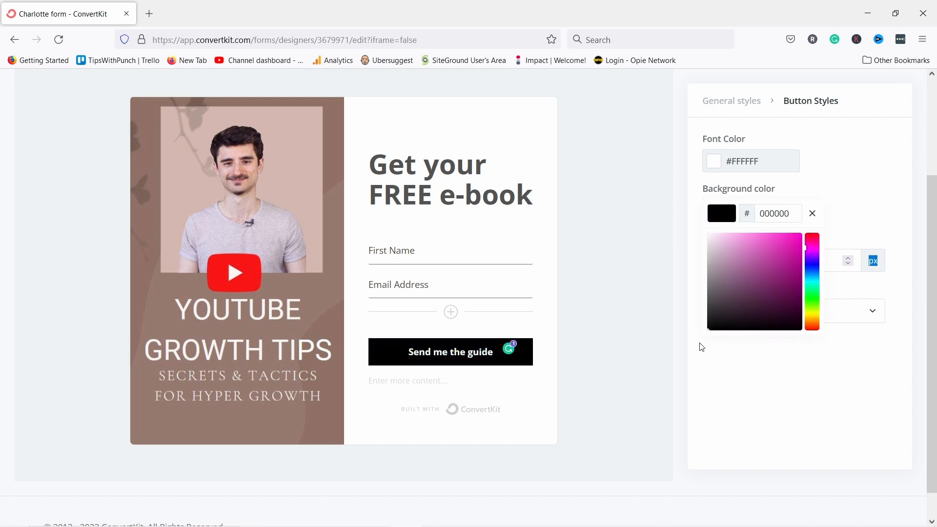
{"action": "left_click_drag", "start_coordinate": [722, 309], "coordinate": [715, 315]}
{"action": "left_click", "coordinate": [611, 175]}
{"action": "scroll", "coordinate": [621, 193], "scroll_direction": "up", "scroll_amount": 2}
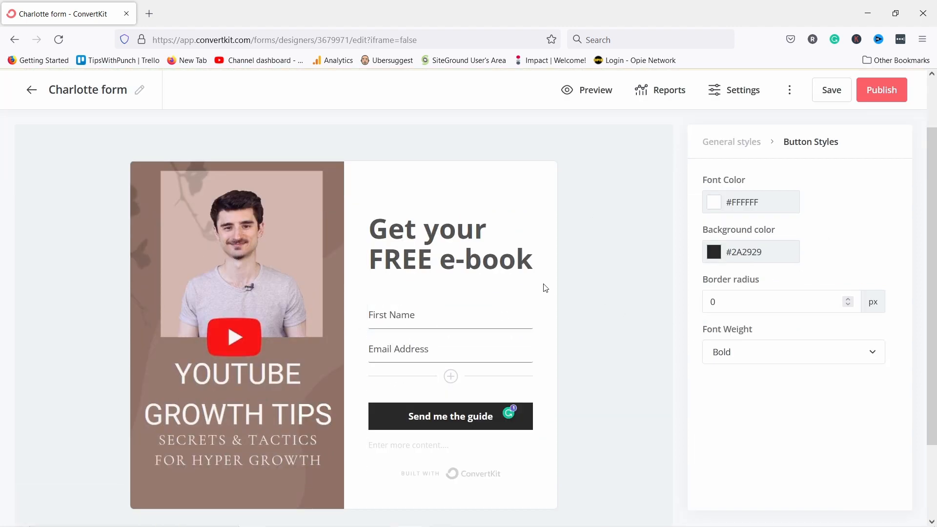
Open the form settings and keep the success message after subscribing, not an external redirect.
{"action": "left_click", "coordinate": [733, 94]}
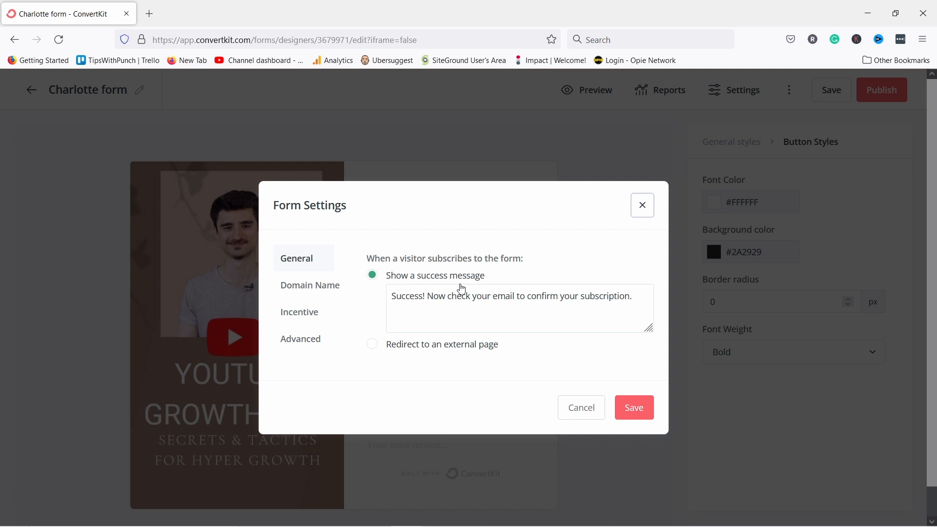
{"action": "left_click_drag", "start_coordinate": [414, 296], "coordinate": [376, 292]}
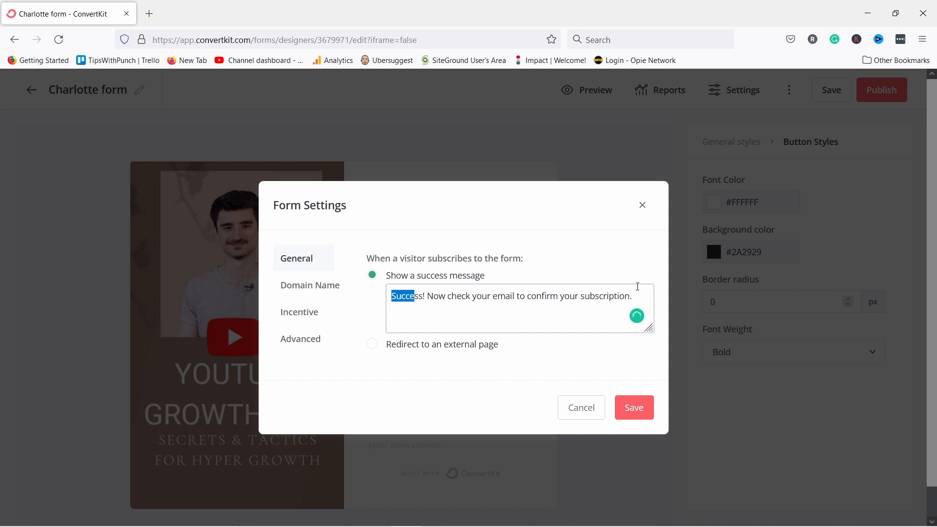
{"action": "left_click_drag", "start_coordinate": [634, 297], "coordinate": [390, 296]}
{"action": "left_click", "coordinate": [468, 313]}
{"action": "left_click", "coordinate": [373, 345]}
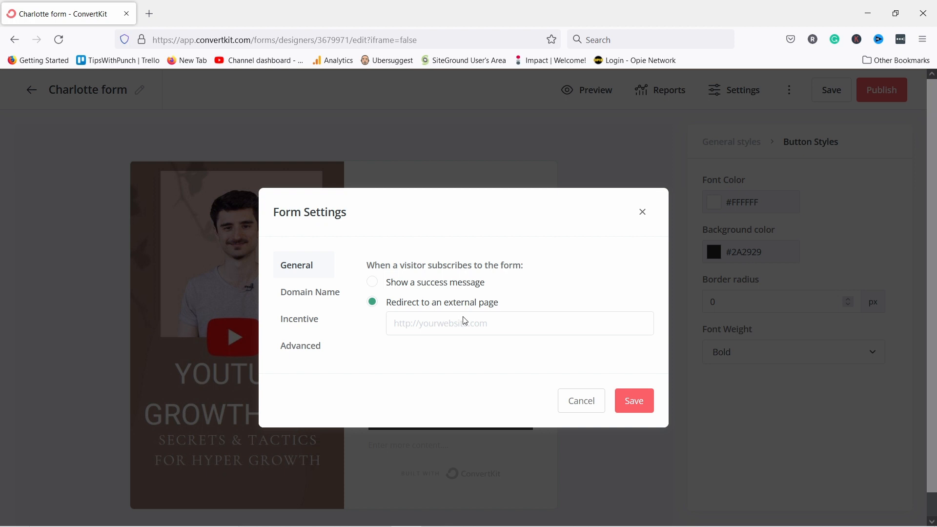
{"action": "left_click", "coordinate": [374, 283]}
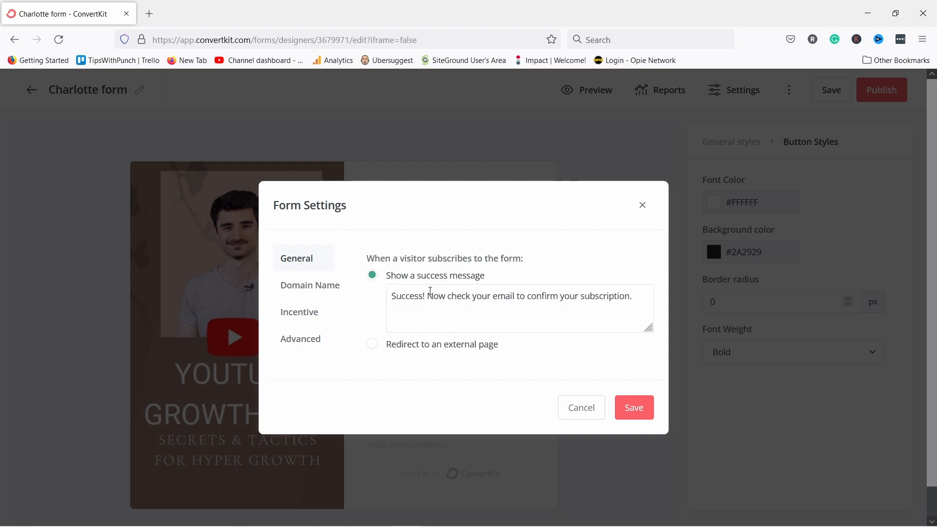
Choose tipswithpunch.ck.page as the custom domain, leaving the URL slug empty.
{"action": "left_click", "coordinate": [311, 289]}
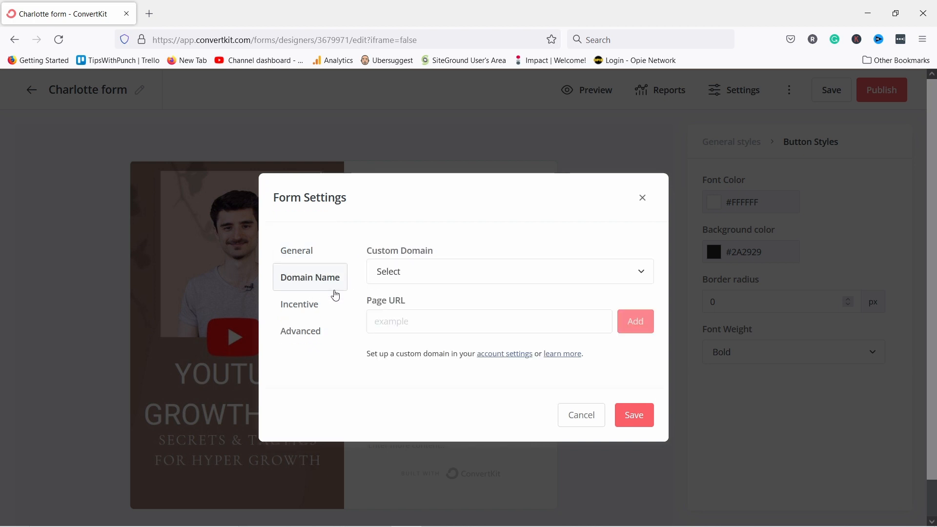
{"action": "left_click", "coordinate": [401, 276]}
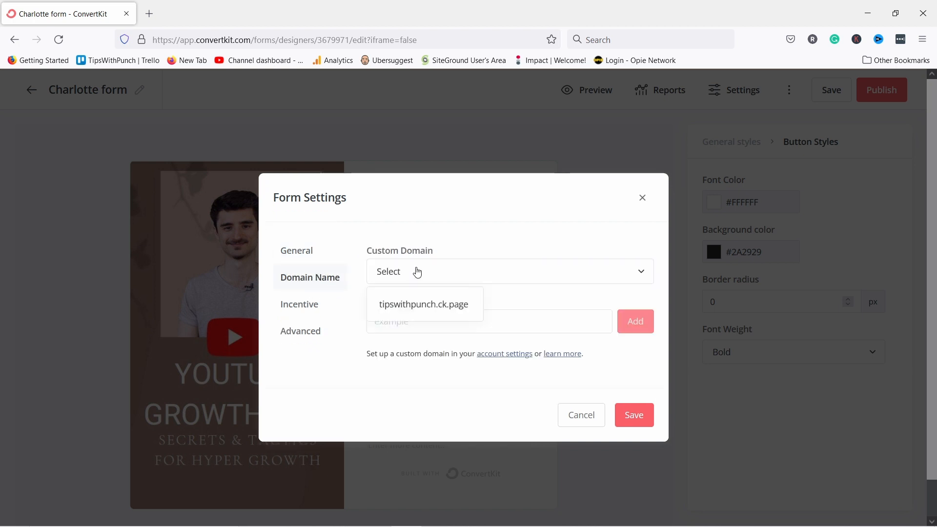
{"action": "left_click", "coordinate": [407, 307]}
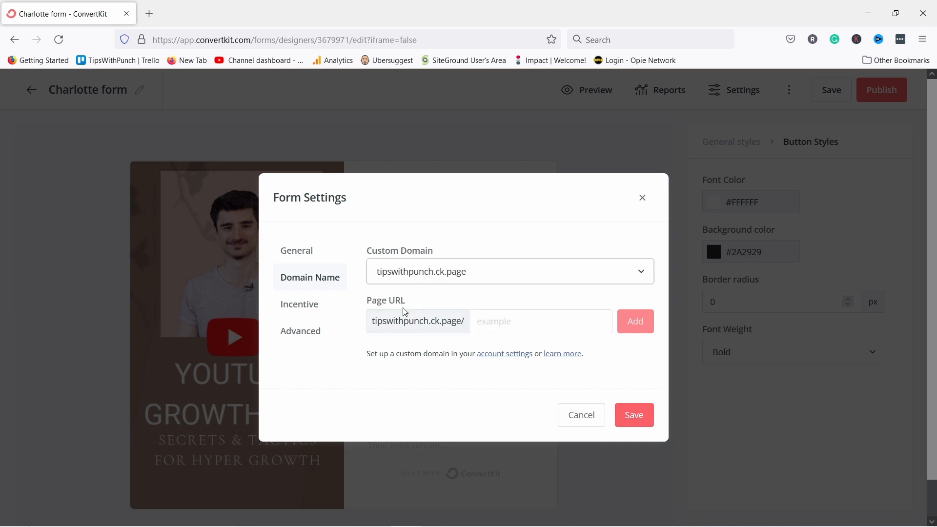
{"action": "left_click", "coordinate": [503, 322]}
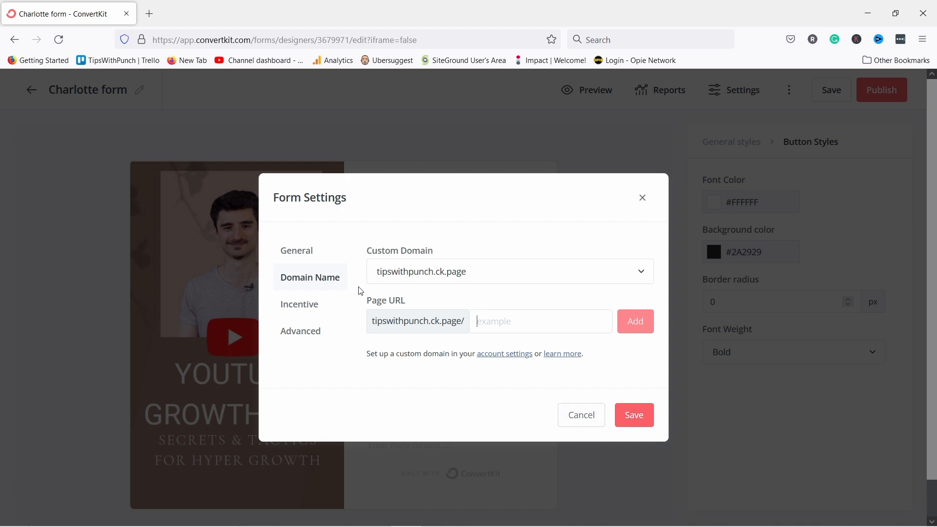
In the Incentive settings, redirect confirmed subscribers to a Download instead of a URL.
{"action": "left_click", "coordinate": [305, 309]}
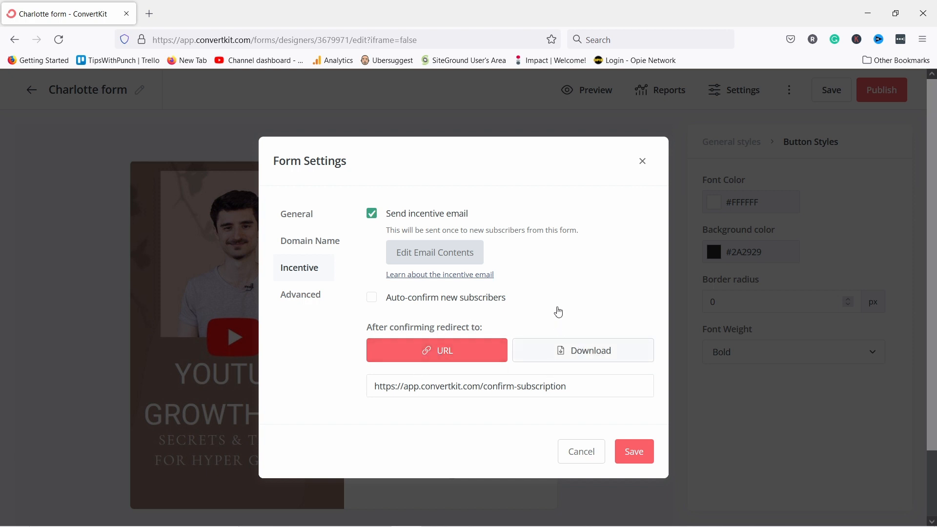
{"action": "left_click", "coordinate": [551, 352]}
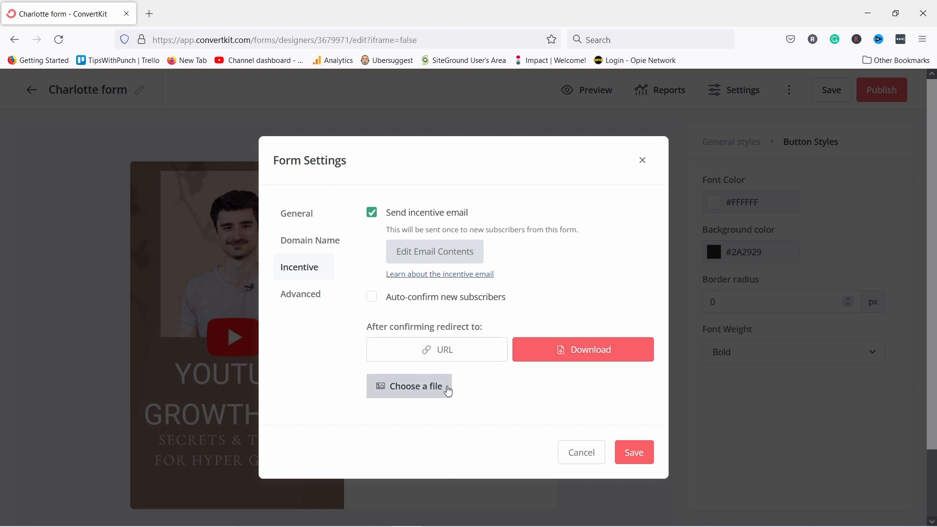
Upload youtube secrets.pdf as the incentive download file.
{"action": "left_click", "coordinate": [411, 386]}
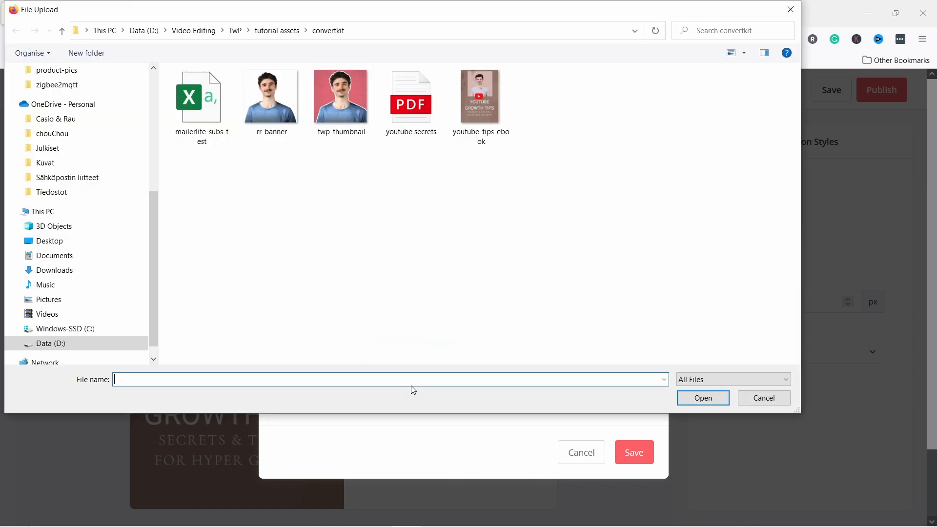
{"action": "left_click", "coordinate": [404, 117]}
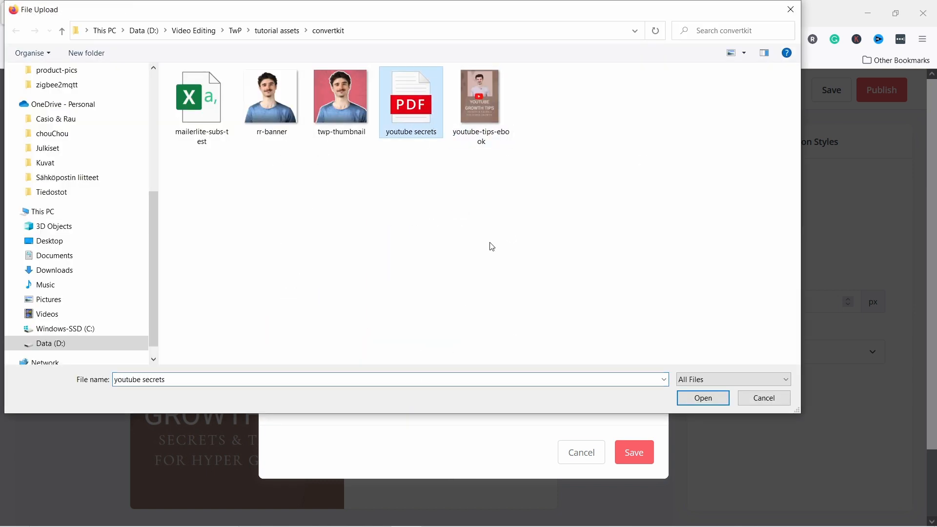
{"action": "left_click", "coordinate": [698, 398]}
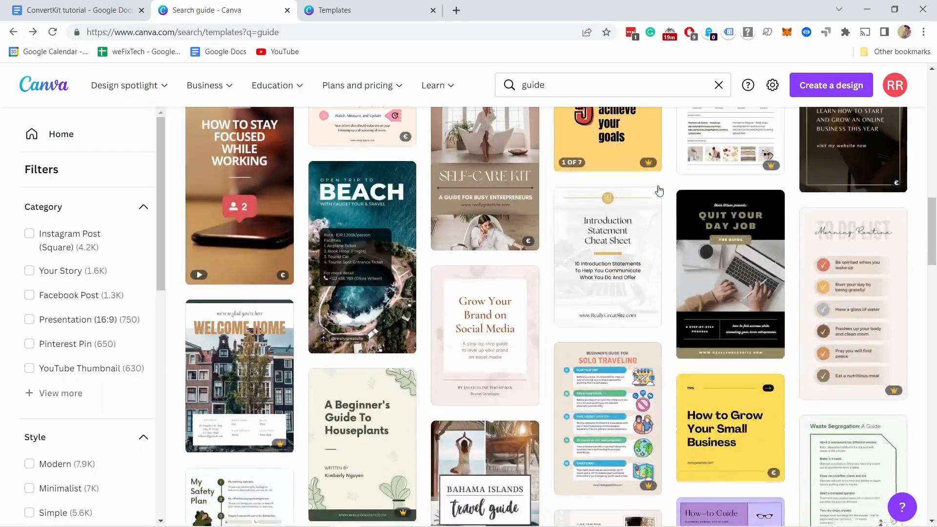
Preview a guide template's six pages, then pages 2-4 of the Beige and Blush template.
{"action": "scroll", "coordinate": [537, 243], "scroll_direction": "down", "scroll_amount": 1}
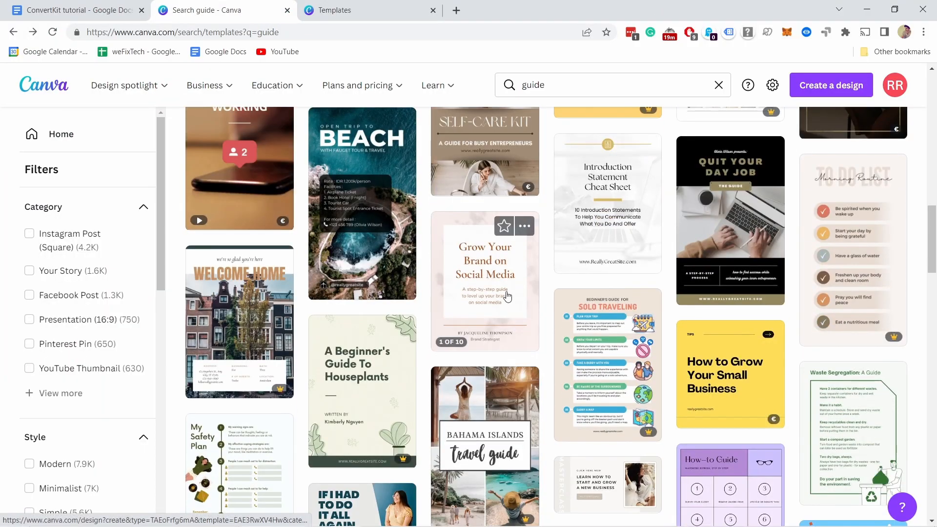
{"action": "left_click", "coordinate": [524, 226]}
{"action": "left_click", "coordinate": [539, 350]}
{"action": "left_click", "coordinate": [148, 429]}
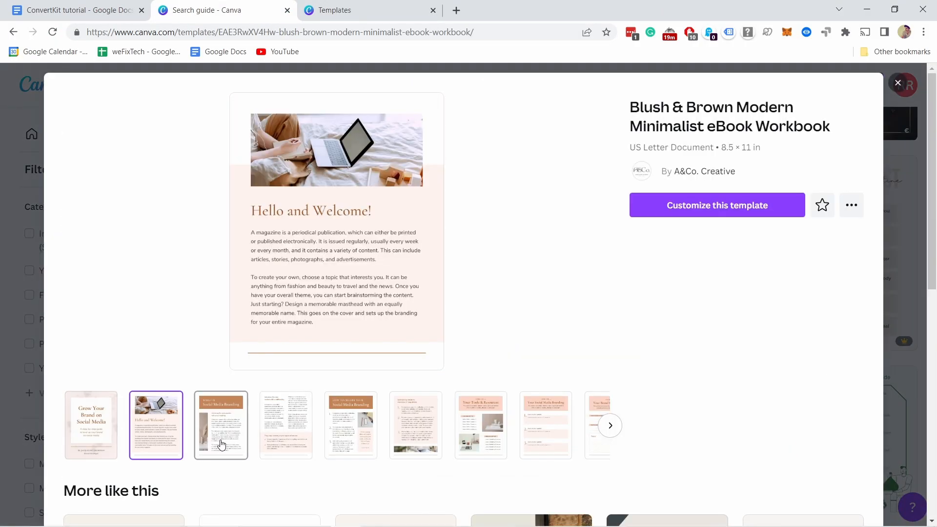
{"action": "left_click", "coordinate": [221, 429]}
{"action": "left_click", "coordinate": [288, 444]}
{"action": "left_click", "coordinate": [351, 430]}
{"action": "left_click", "coordinate": [416, 429]}
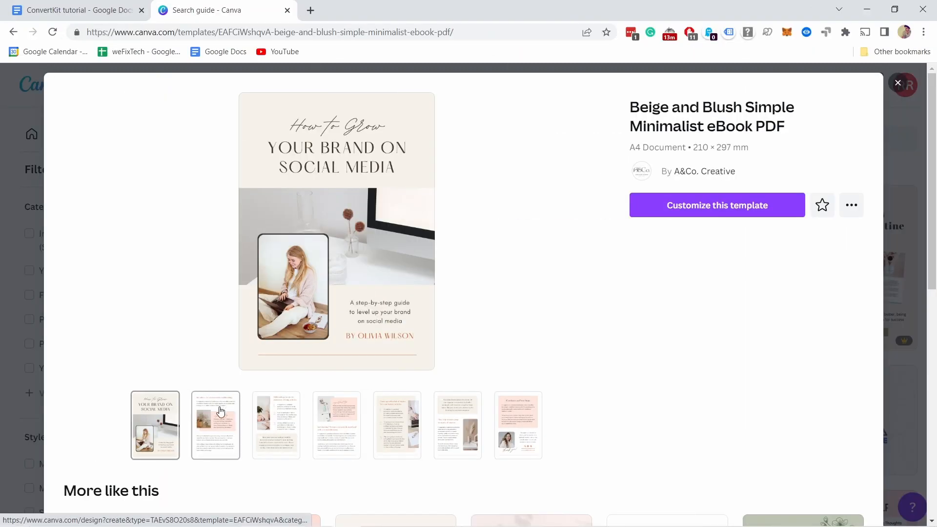
{"action": "left_click", "coordinate": [216, 429]}
{"action": "left_click", "coordinate": [276, 437]}
{"action": "left_click", "coordinate": [337, 429]}
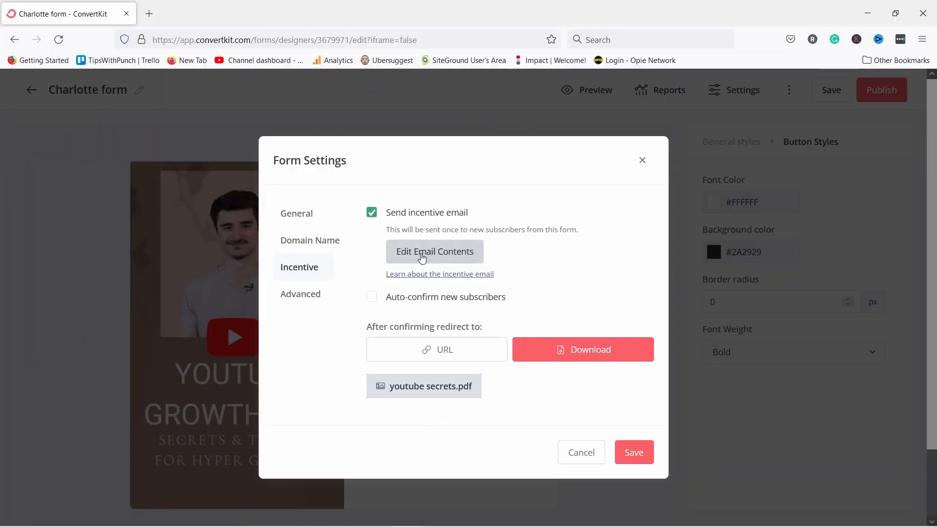
Set the incentive email subject to 'Here's your free E-book' and paste a new thank-you body.
{"action": "left_click", "coordinate": [422, 258]}
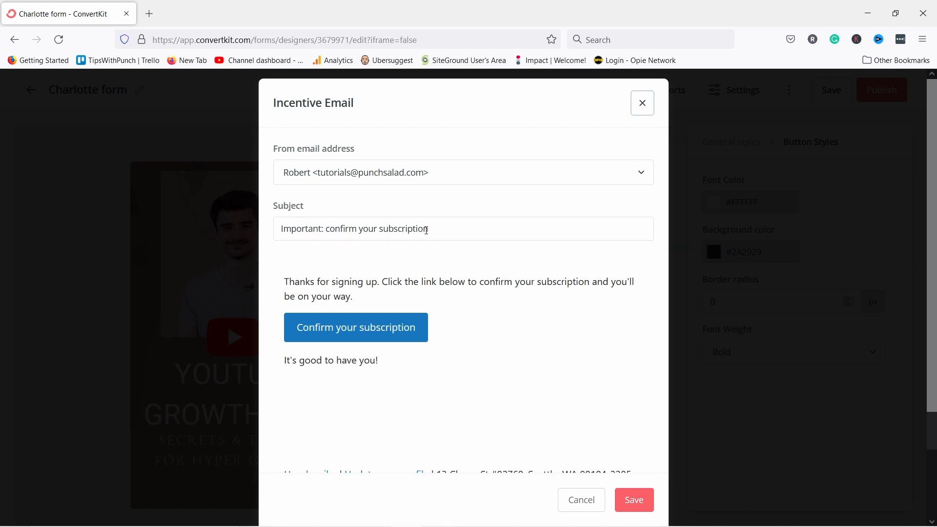
{"action": "triple_click", "coordinate": [422, 230]}
{"action": "type", "text": "Here's your free E0b"}
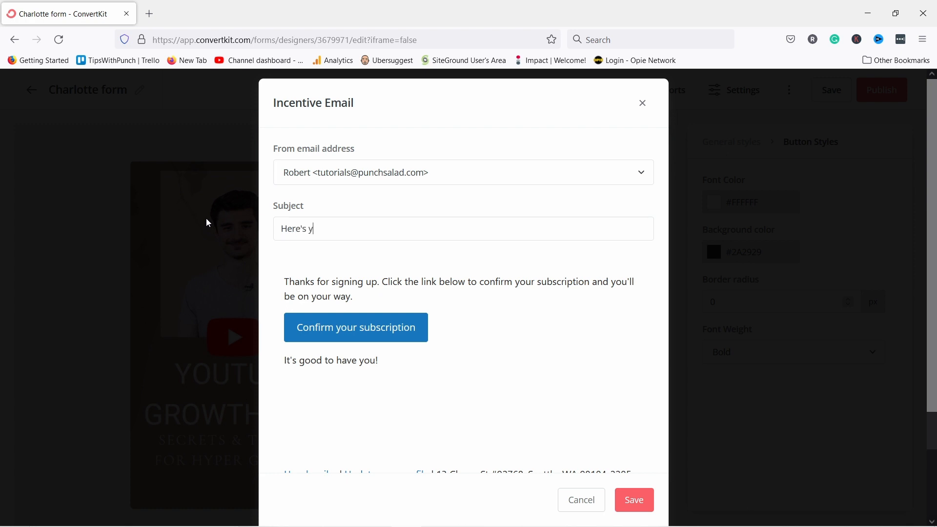
{"action": "key", "text": "BackSpace"}
{"action": "key", "text": "BackSpace"}
{"action": "type", "text": "-book"}
{"action": "key", "text": "Tab"}
{"action": "left_click_drag", "start_coordinate": [354, 297], "coordinate": [281, 284]}
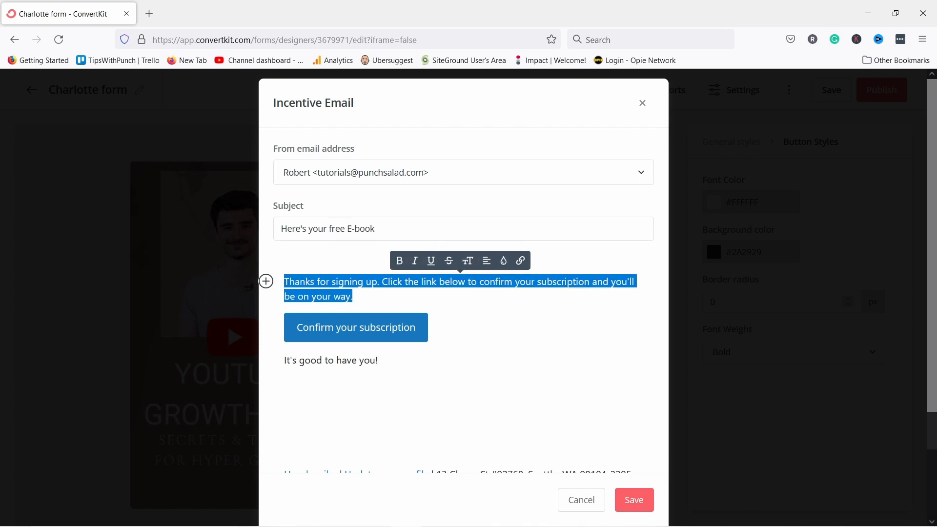
{"action": "type", "text": "Thanks for the interest, here is your e-book."}
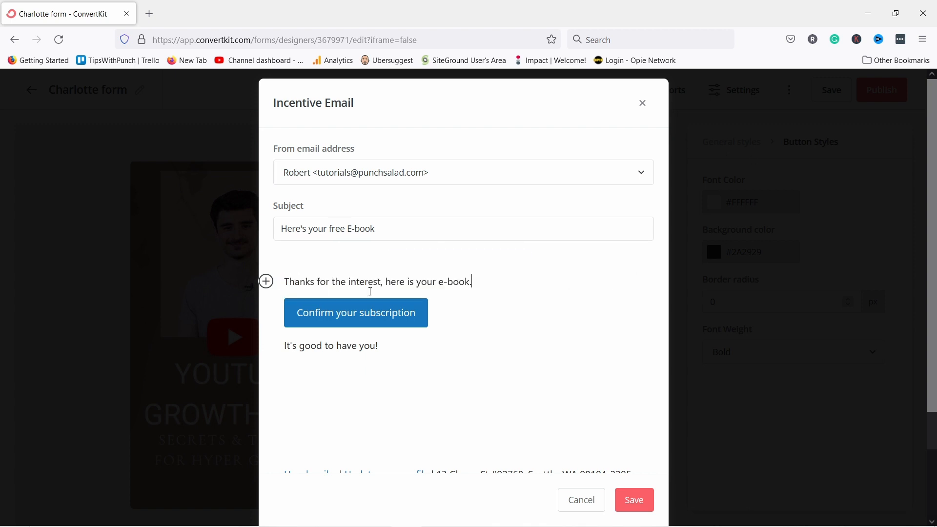
Label the button 'Download your e-book', end with 'Talk to you soon!', and save.
{"action": "left_click", "coordinate": [319, 311]}
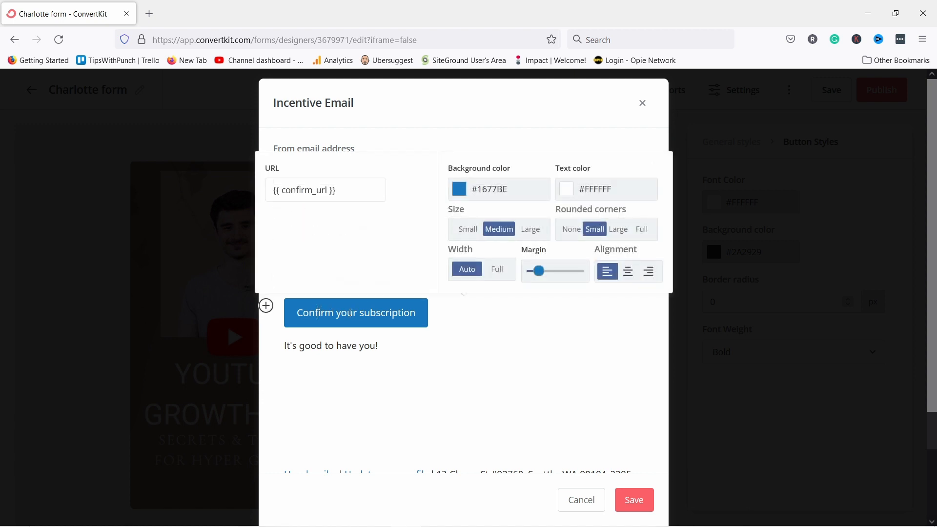
{"action": "left_click_drag", "start_coordinate": [297, 313], "coordinate": [439, 315]}
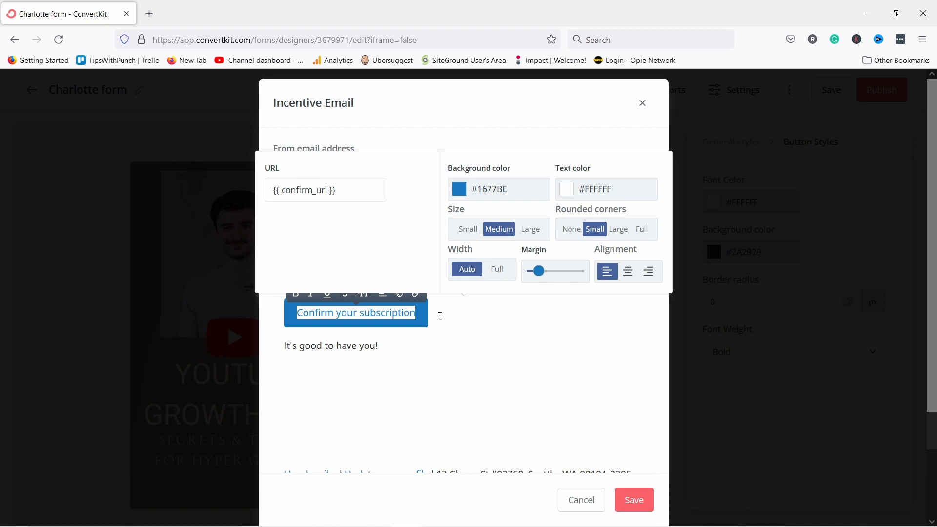
{"action": "type", "text": "Donwload your e-book"}
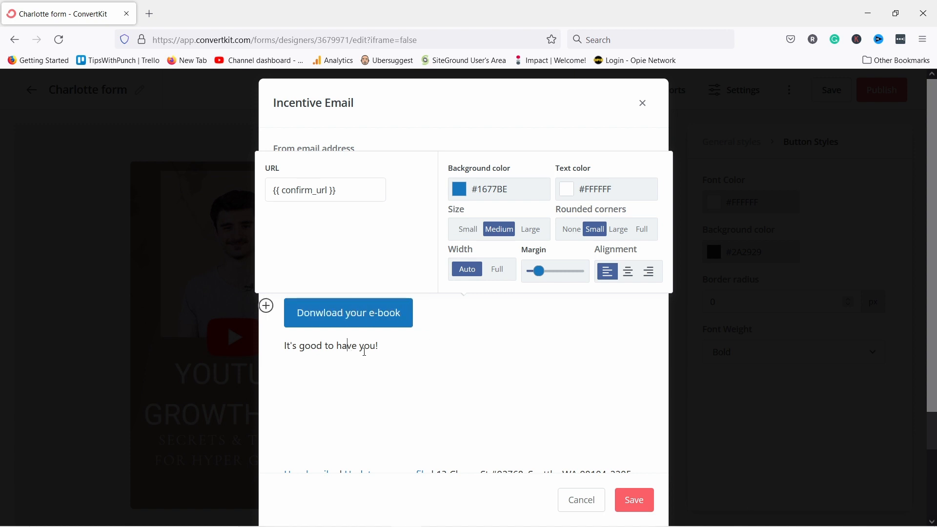
{"action": "left_click_drag", "start_coordinate": [380, 347], "coordinate": [285, 347]}
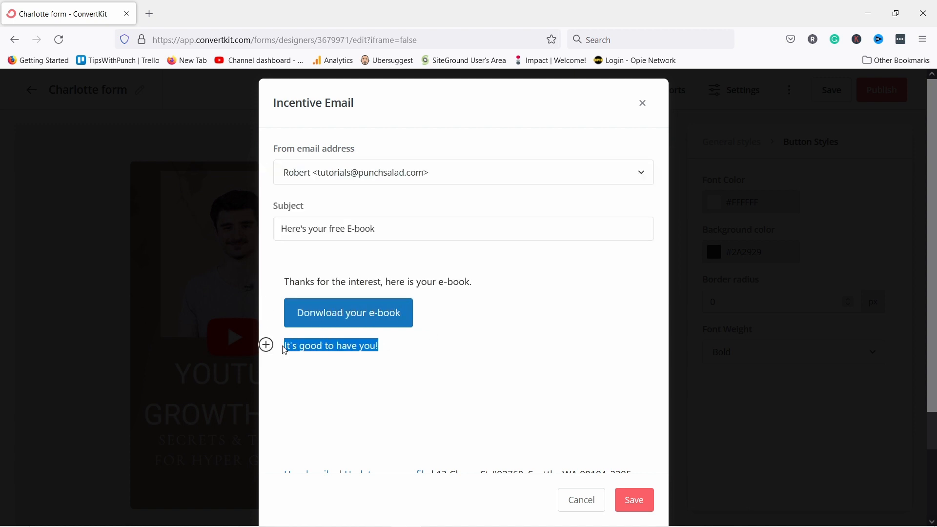
{"action": "type", "text": "Talk to you se"}
{"action": "key", "text": "BackSpace"}
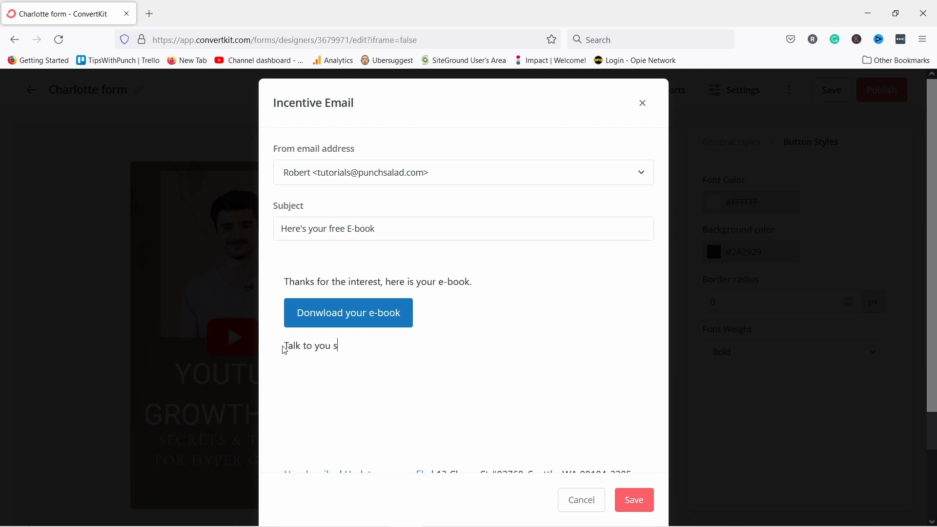
{"action": "type", "text": "oon!"}
{"action": "scroll", "coordinate": [430, 308], "scroll_direction": "down", "scroll_amount": 2}
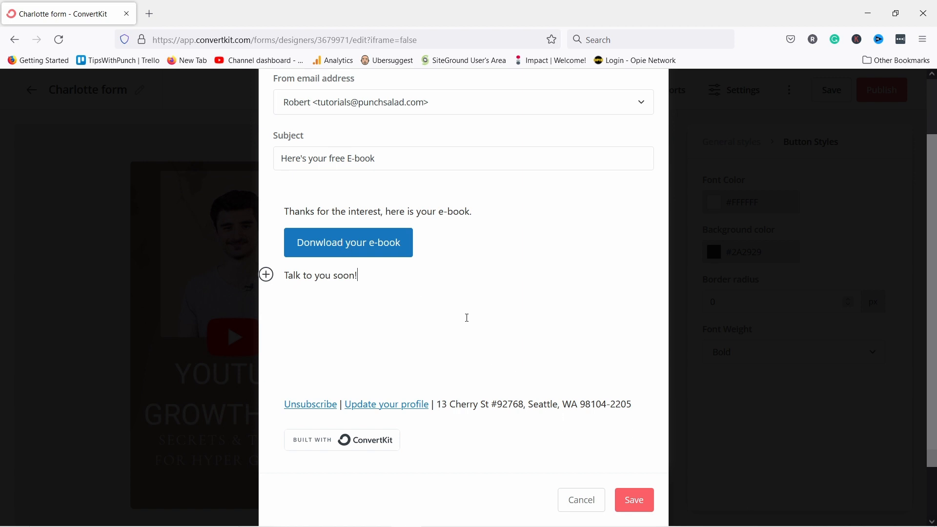
{"action": "left_click", "coordinate": [641, 504]}
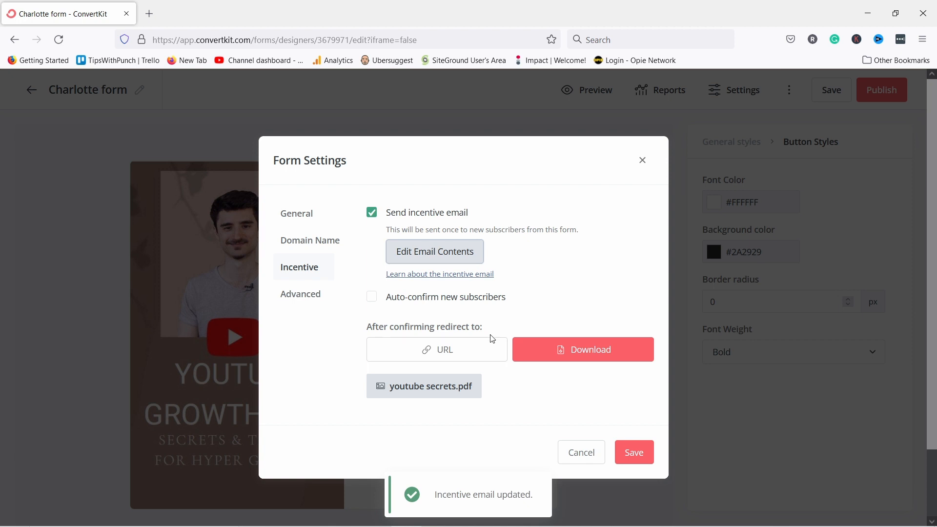
Enable invisible reCAPTCHA in the Charlotte form's advanced settings and save them.
{"action": "left_click", "coordinate": [310, 297]}
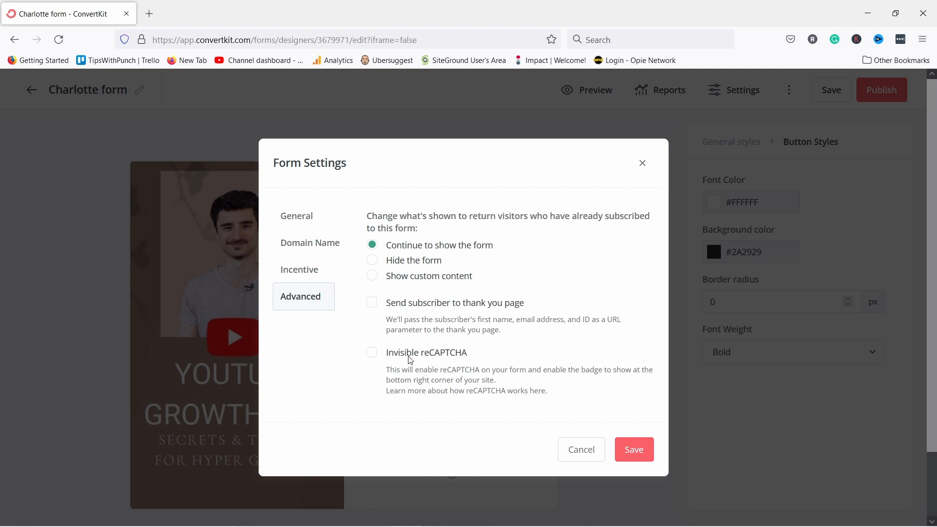
{"action": "left_click", "coordinate": [370, 358]}
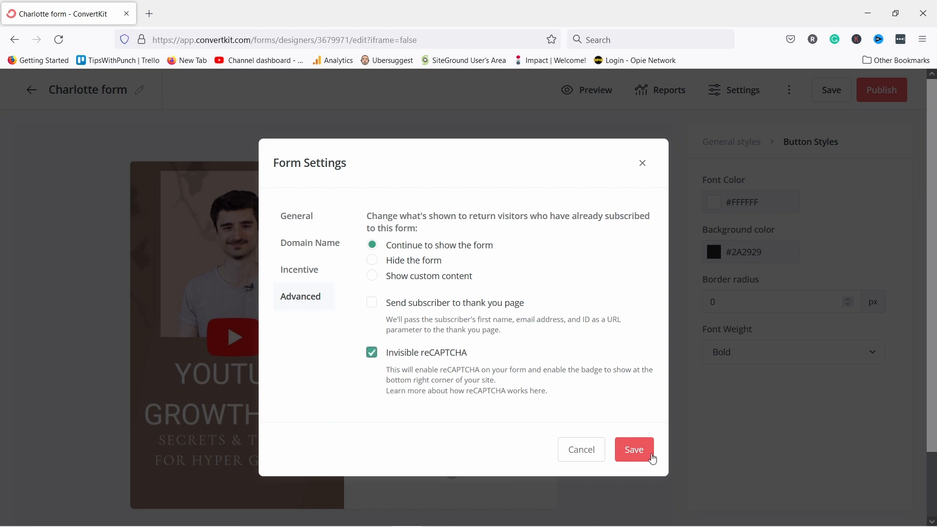
{"action": "left_click", "coordinate": [633, 451]}
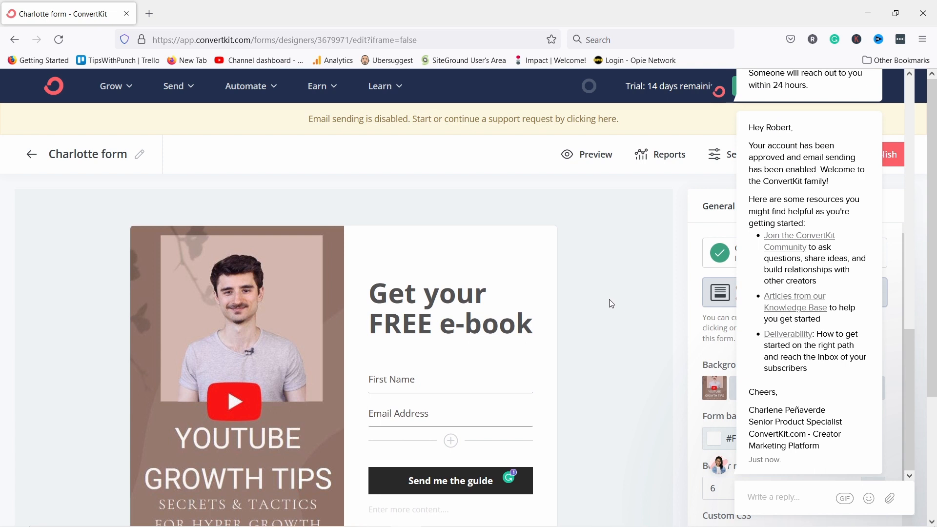
Close the ConvertKit support chat message about account approval.
{"action": "scroll", "coordinate": [610, 303], "scroll_direction": "down", "scroll_amount": 3}
{"action": "mouse_move", "coordinate": [898, 182]}
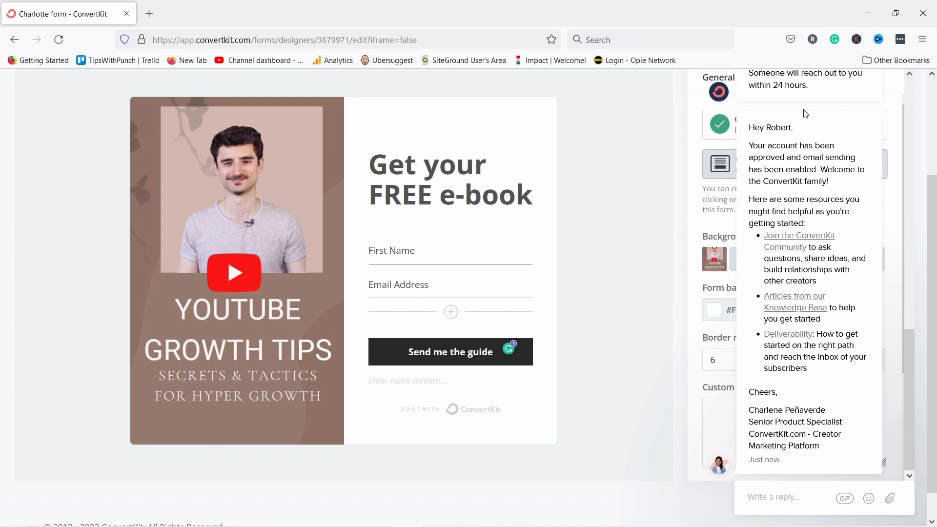
{"action": "mouse_move", "coordinate": [812, 333]}
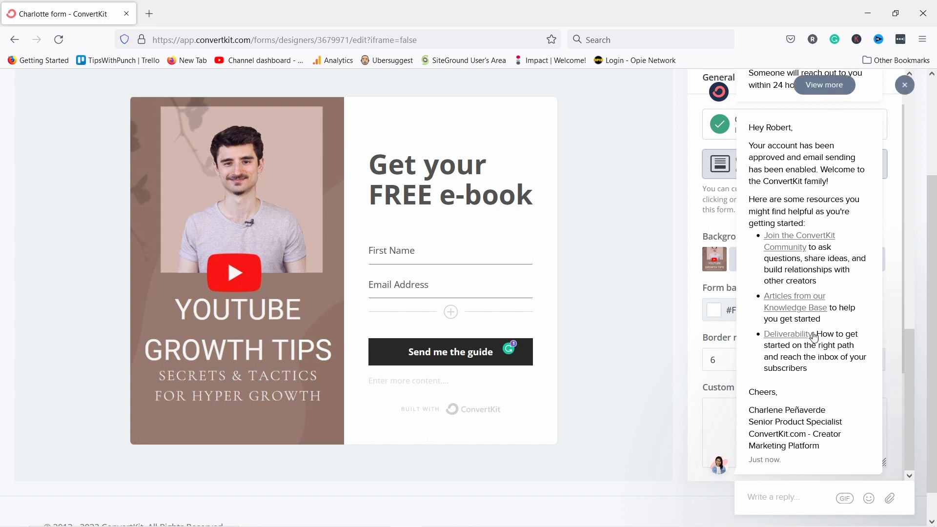
{"action": "left_click", "coordinate": [907, 87]}
{"action": "scroll", "coordinate": [648, 307], "scroll_direction": "up", "scroll_amount": 2}
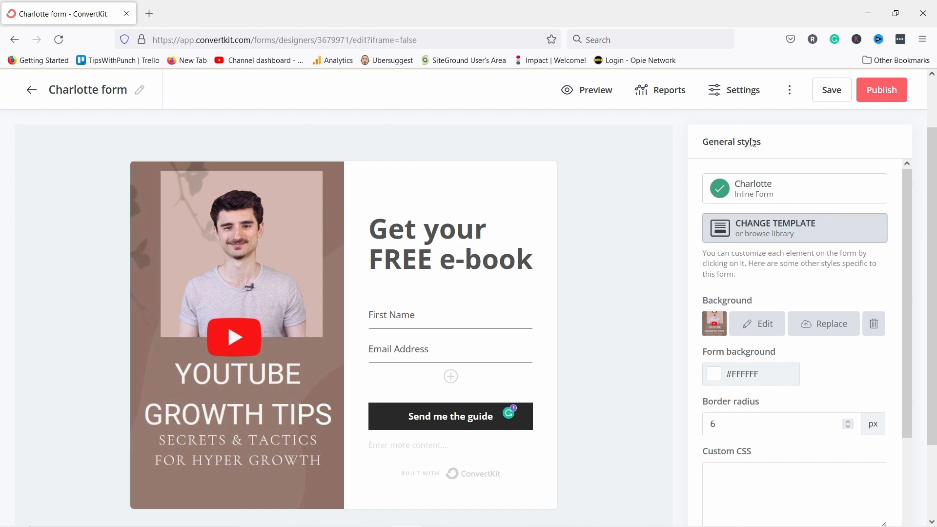
{"action": "left_click", "coordinate": [765, 229]}
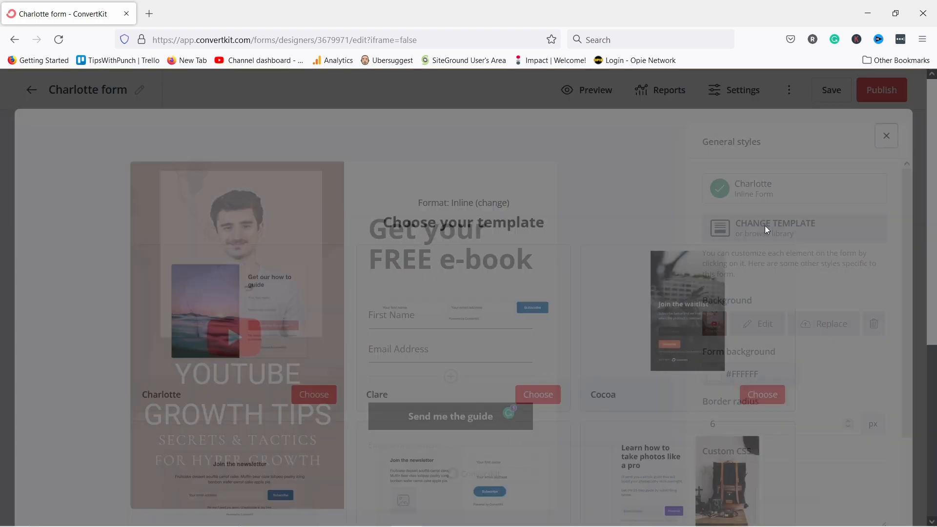
{"action": "scroll", "coordinate": [317, 210], "scroll_direction": "down", "scroll_amount": 2}
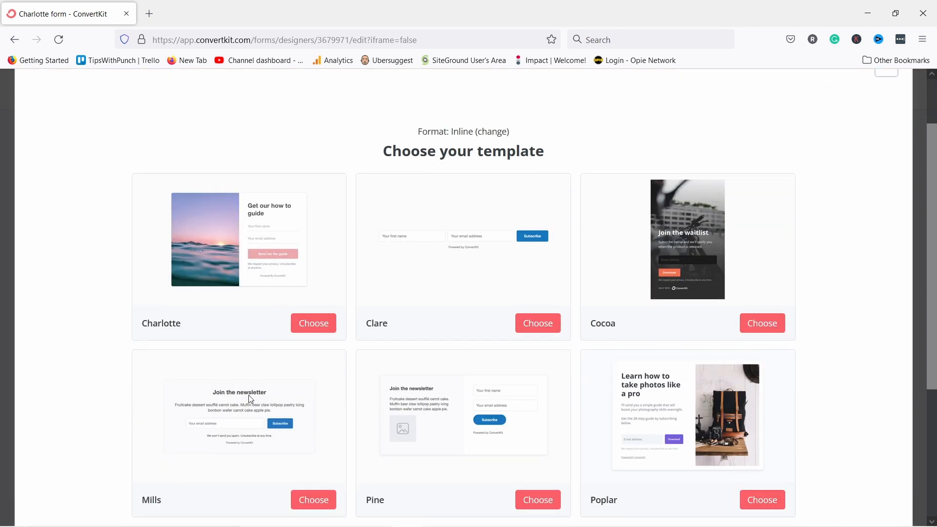
{"action": "scroll", "coordinate": [377, 379], "scroll_direction": "down", "scroll_amount": 2}
{"action": "scroll", "coordinate": [270, 366], "scroll_direction": "down", "scroll_amount": 2}
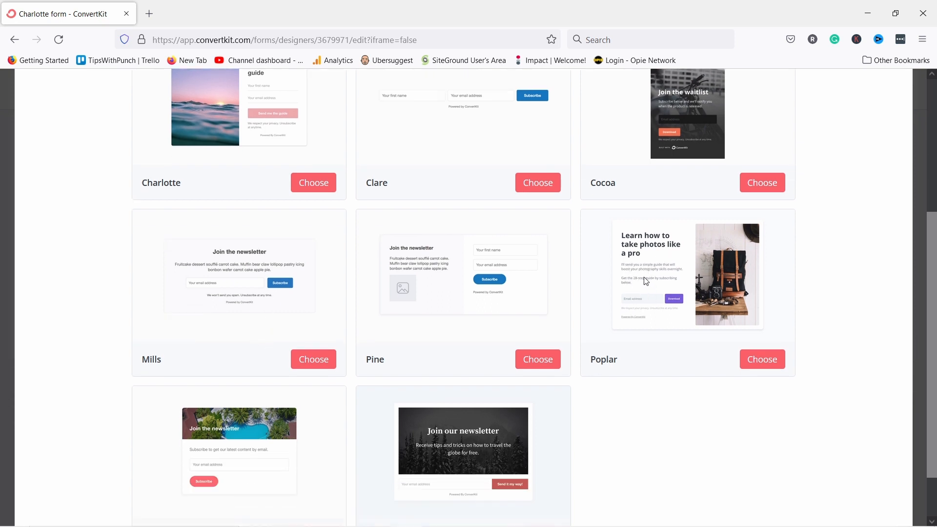
{"action": "left_click", "coordinate": [746, 360]}
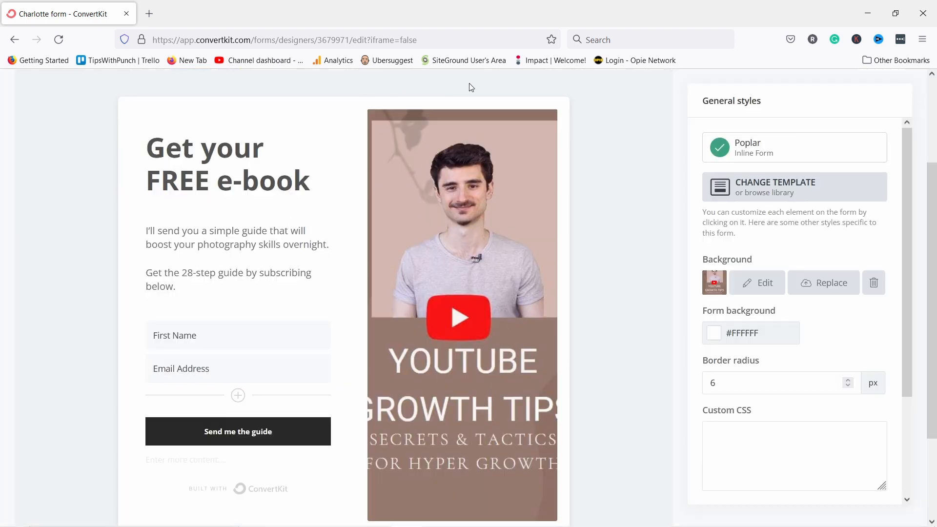
{"action": "left_click", "coordinate": [804, 189]}
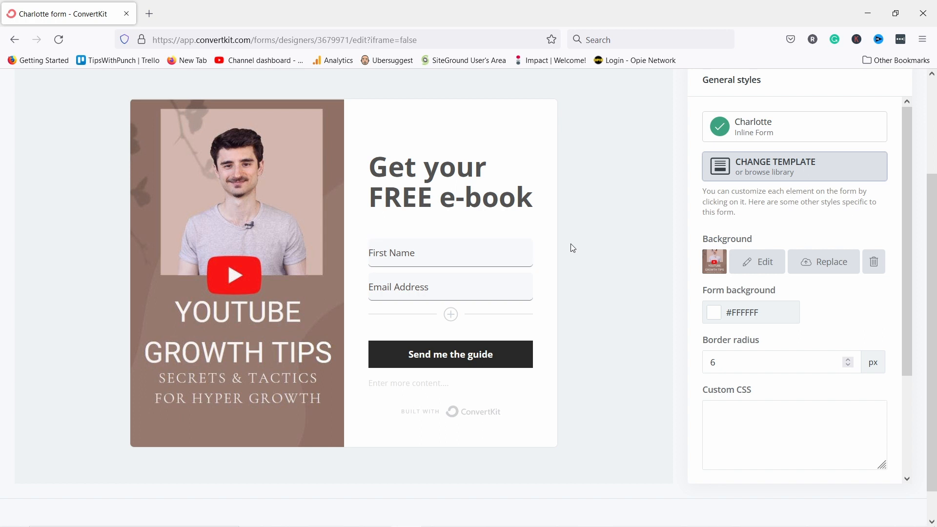
{"action": "scroll", "coordinate": [571, 249], "scroll_direction": "up", "scroll_amount": 3}
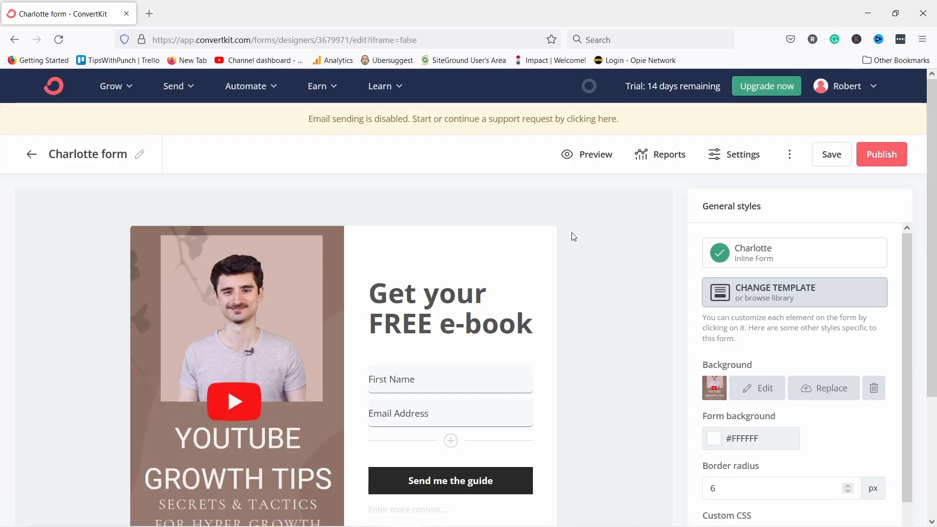
Preview the Charlotte form as visitors see it, then return to the editor.
{"action": "left_click", "coordinate": [589, 156]}
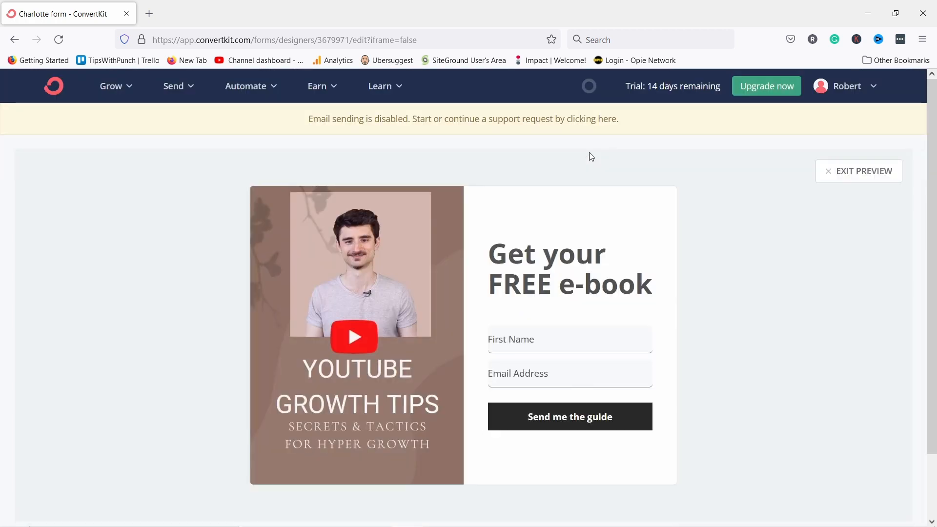
{"action": "scroll", "coordinate": [413, 281], "scroll_direction": "down", "scroll_amount": 1}
{"action": "scroll", "coordinate": [553, 267], "scroll_direction": "up", "scroll_amount": 1}
{"action": "scroll", "coordinate": [448, 228], "scroll_direction": "down", "scroll_amount": 1}
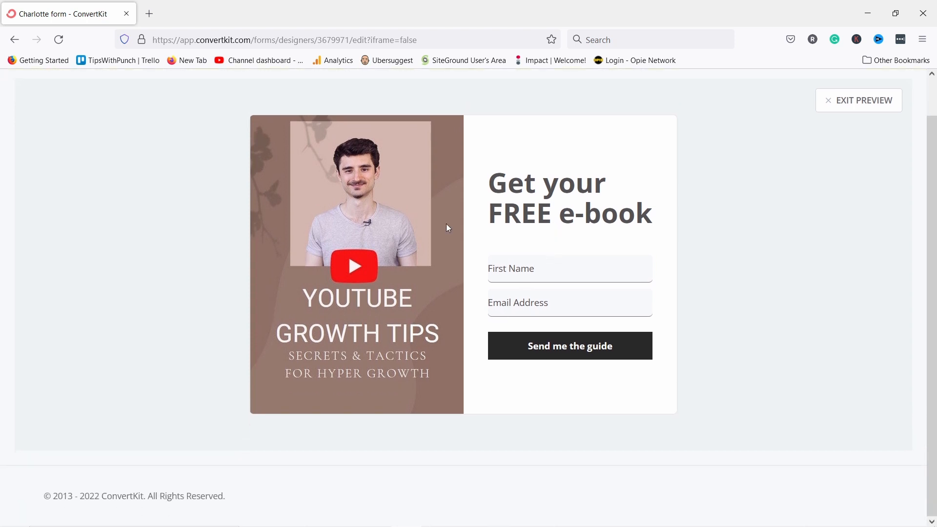
{"action": "scroll", "coordinate": [452, 243], "scroll_direction": "up", "scroll_amount": 1}
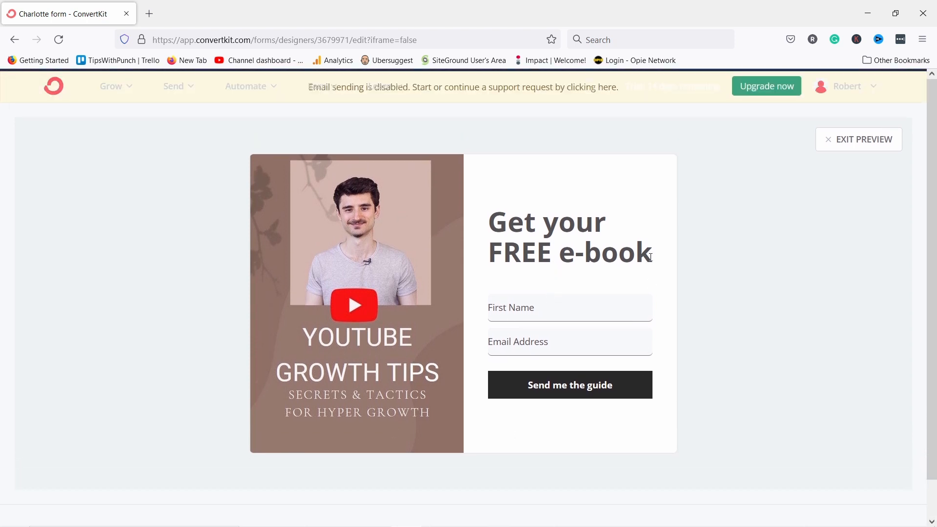
{"action": "left_click", "coordinate": [842, 142]}
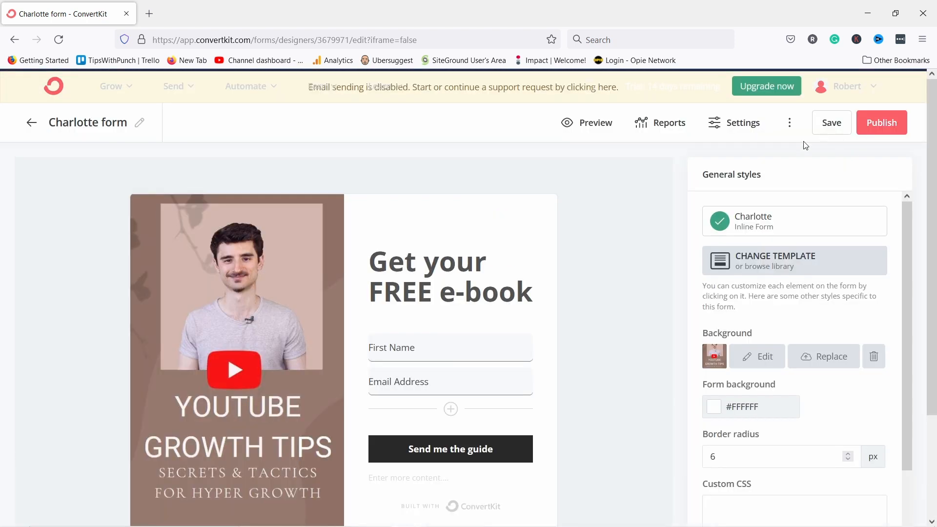
{"action": "scroll", "coordinate": [810, 156], "scroll_direction": "up", "scroll_amount": 1}
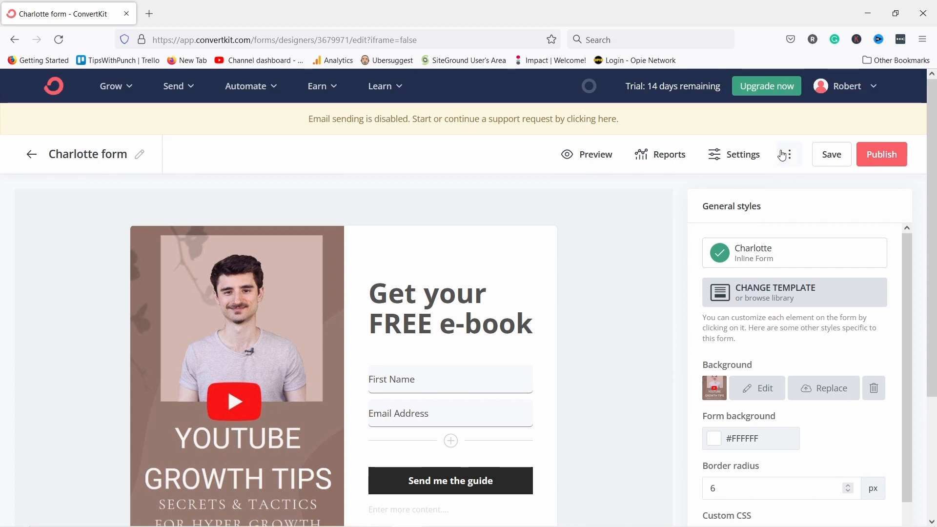
Publish the form, compare the WordPress, JavaScript and HTML embed options, and copy the JavaScript code.
{"action": "left_click", "coordinate": [887, 156]}
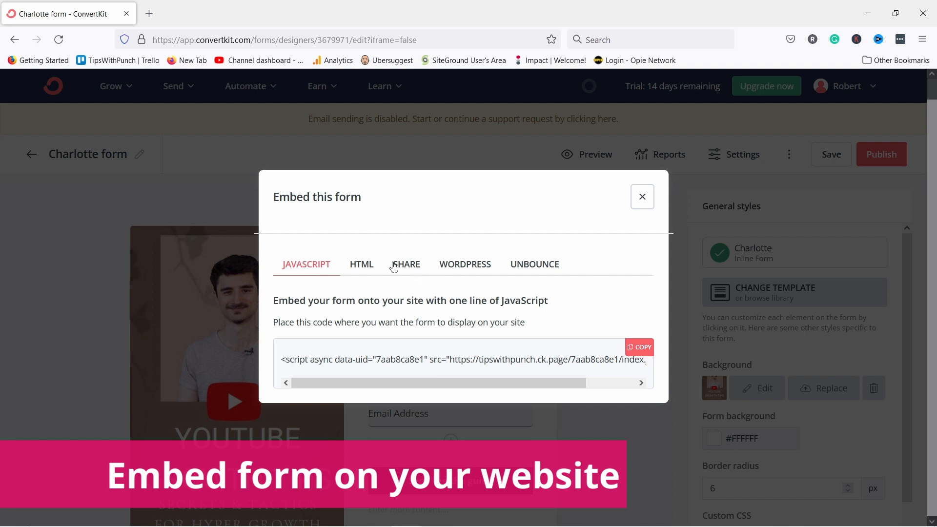
{"action": "left_click", "coordinate": [451, 267]}
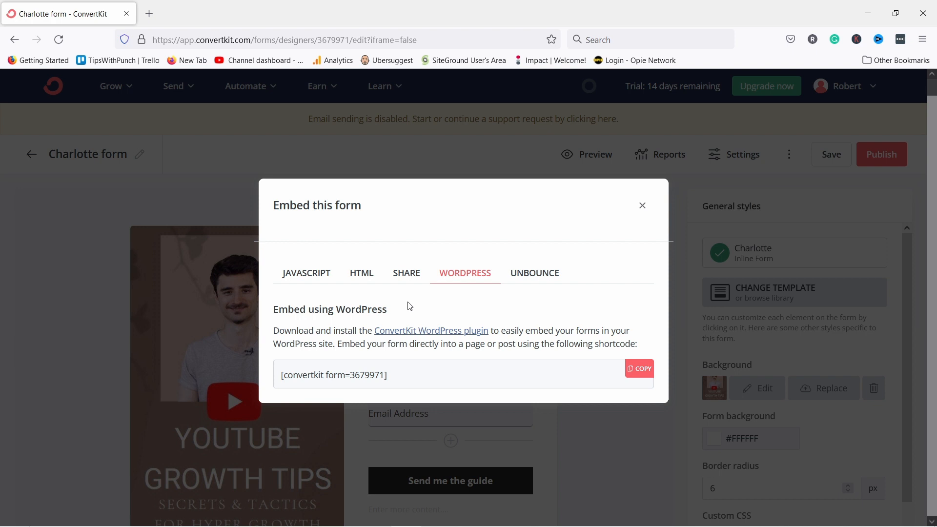
{"action": "left_click", "coordinate": [300, 279]}
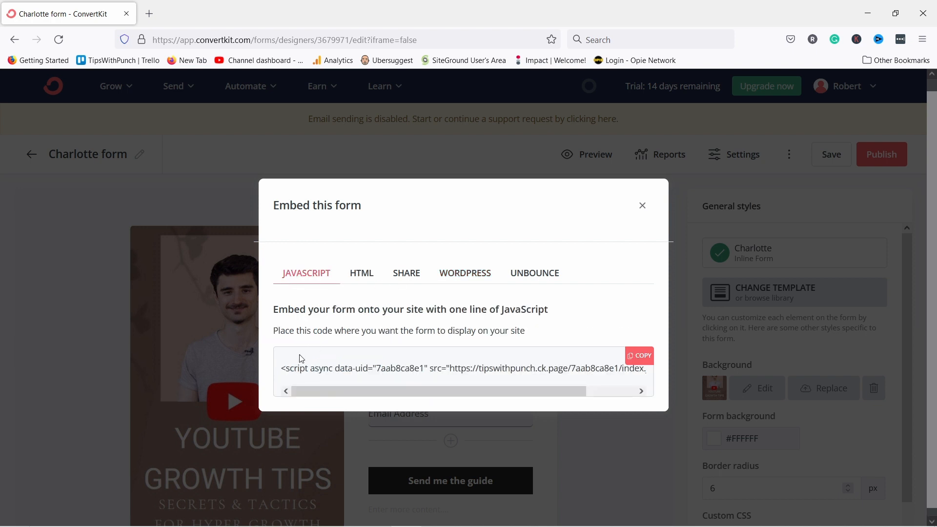
{"action": "left_click", "coordinate": [360, 275]}
{"action": "scroll", "coordinate": [411, 334], "scroll_direction": "down", "scroll_amount": 5}
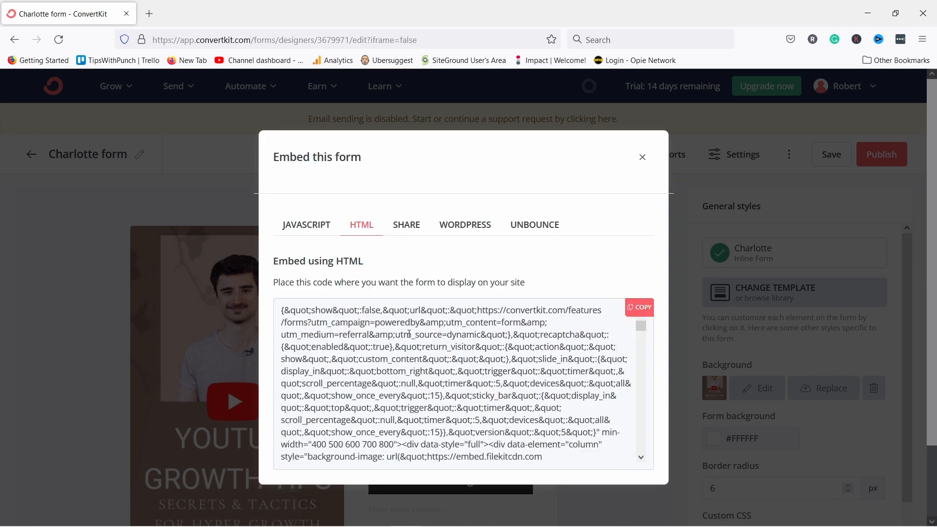
{"action": "scroll", "coordinate": [411, 335], "scroll_direction": "up", "scroll_amount": 5}
{"action": "left_click", "coordinate": [306, 229]}
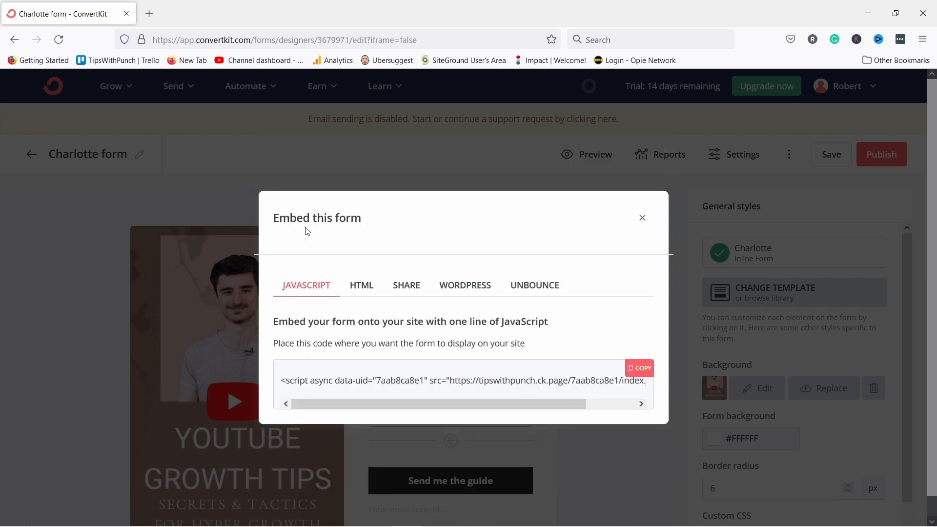
{"action": "left_click", "coordinate": [639, 368]}
{"action": "key", "text": "ctrl+c"}
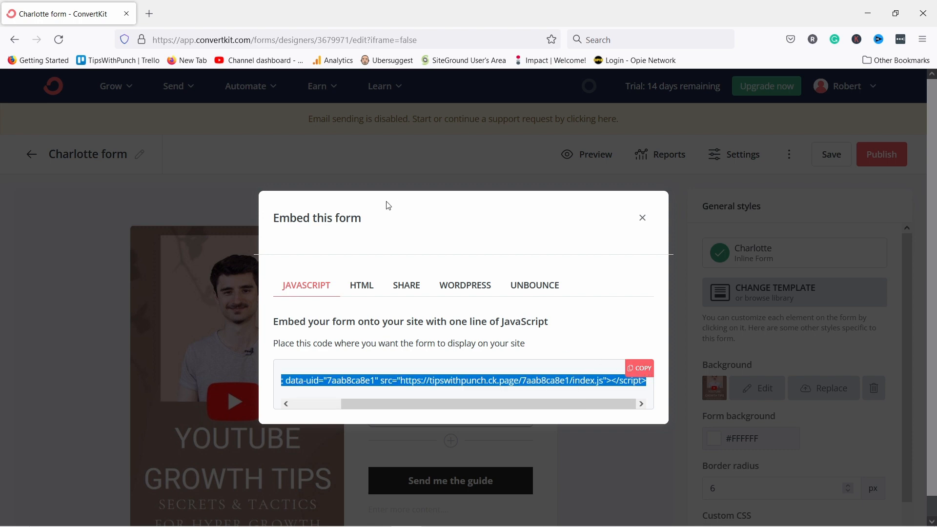
{"action": "left_click", "coordinate": [149, 13]}
Open the PunchSalad About page in the Elementor editor.
{"action": "type", "text": "pun"}
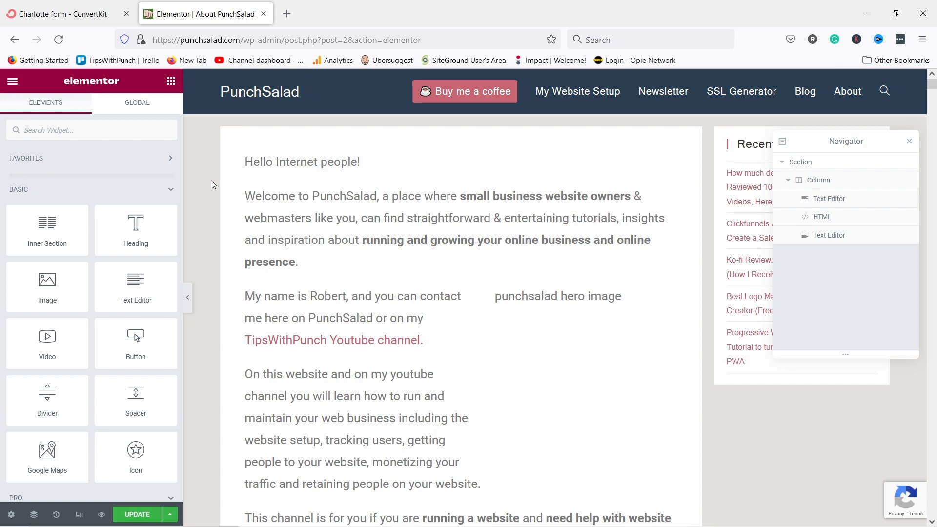
{"action": "scroll", "coordinate": [349, 175], "scroll_direction": "down", "scroll_amount": 5}
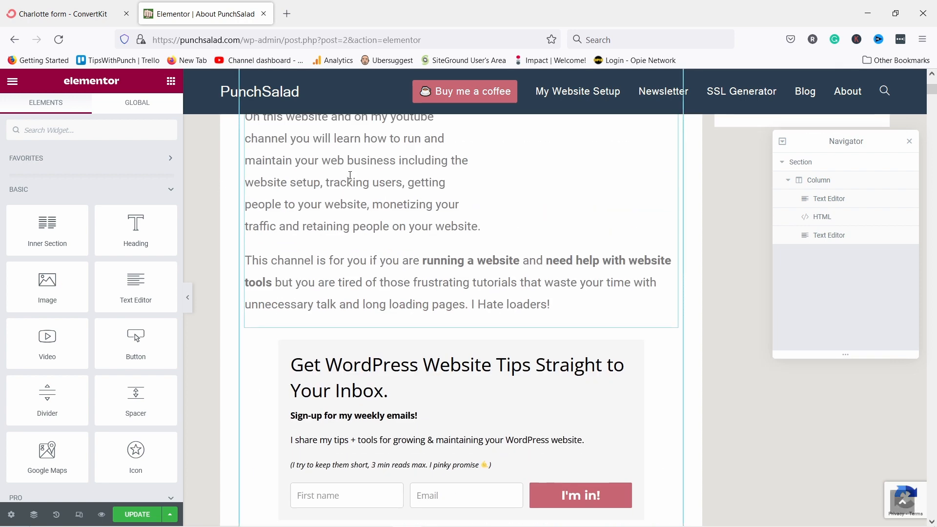
{"action": "scroll", "coordinate": [384, 210], "scroll_direction": "down", "scroll_amount": 6}
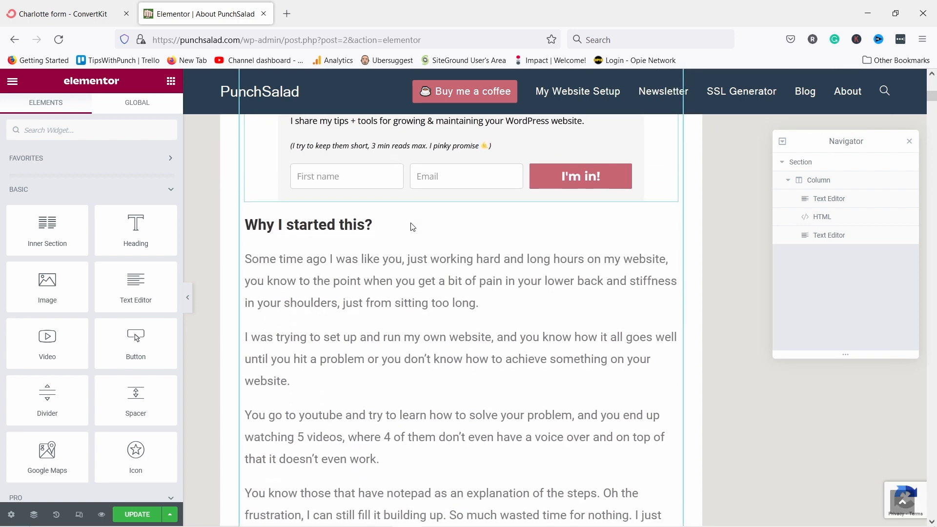
{"action": "scroll", "coordinate": [412, 222], "scroll_direction": "up", "scroll_amount": 2}
{"action": "scroll", "coordinate": [441, 206], "scroll_direction": "down", "scroll_amount": 10}
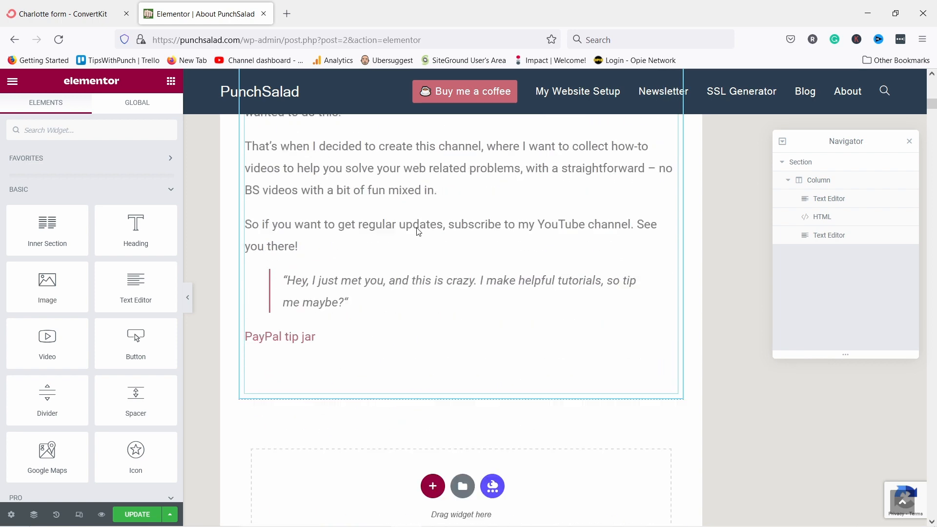
Add an HTML widget below the PayPal tip jar, paste the ConvertKit embed code, and update the page.
{"action": "left_click", "coordinate": [55, 128]}
{"action": "type", "text": "html"}
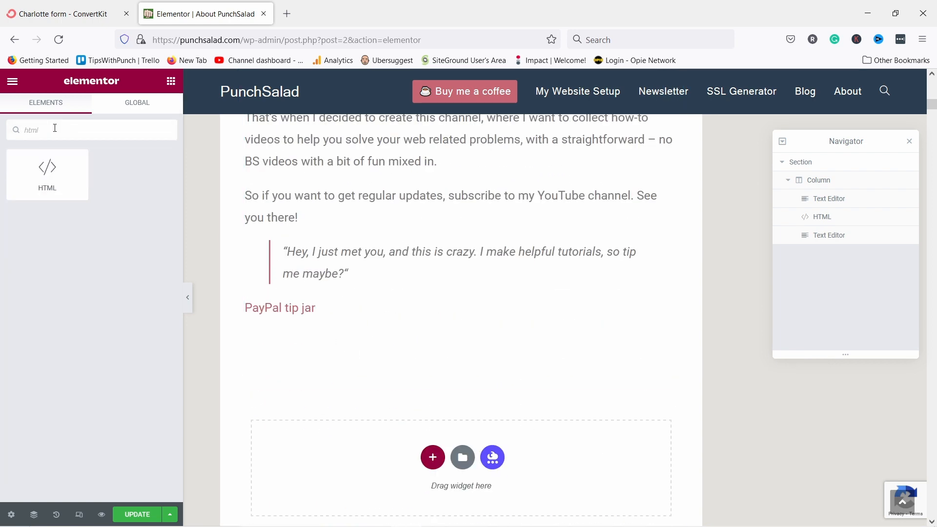
{"action": "left_click_drag", "start_coordinate": [45, 171], "coordinate": [344, 360]}
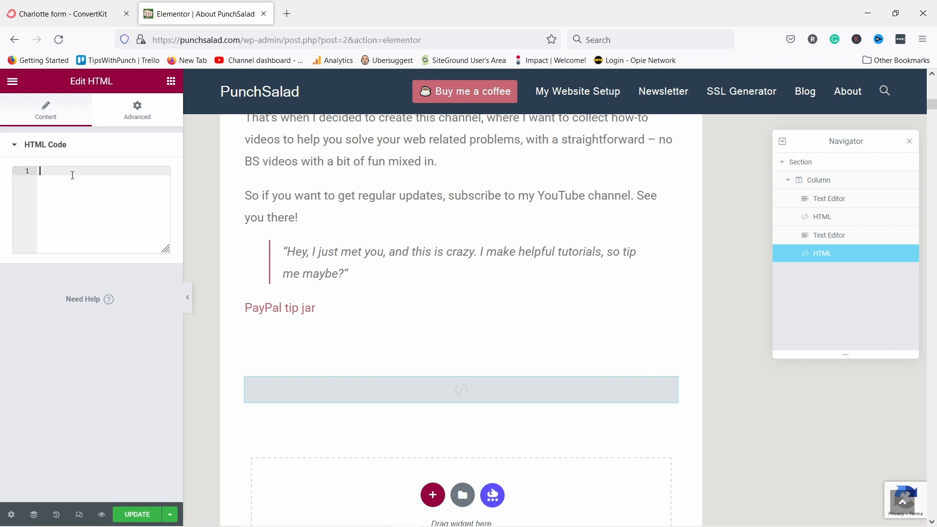
{"action": "key", "text": "ctrl+v"}
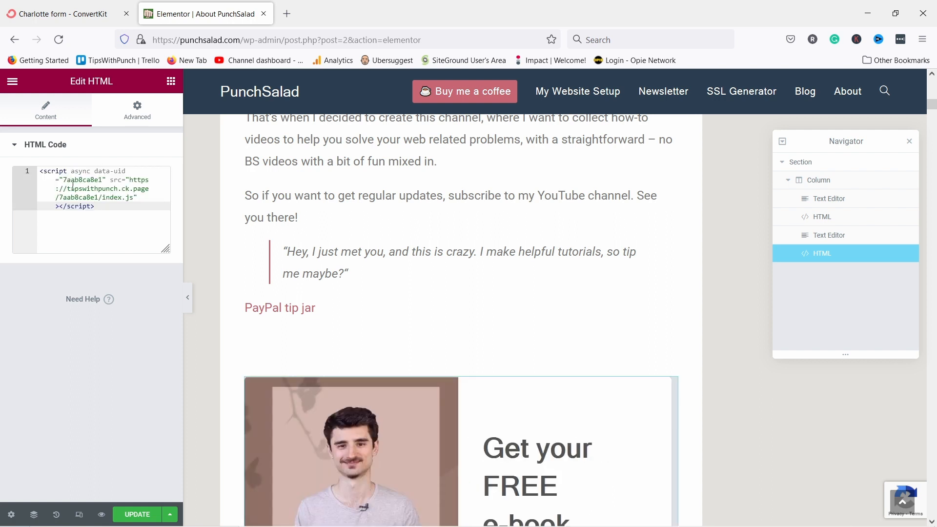
{"action": "scroll", "coordinate": [303, 220], "scroll_direction": "down", "scroll_amount": 4}
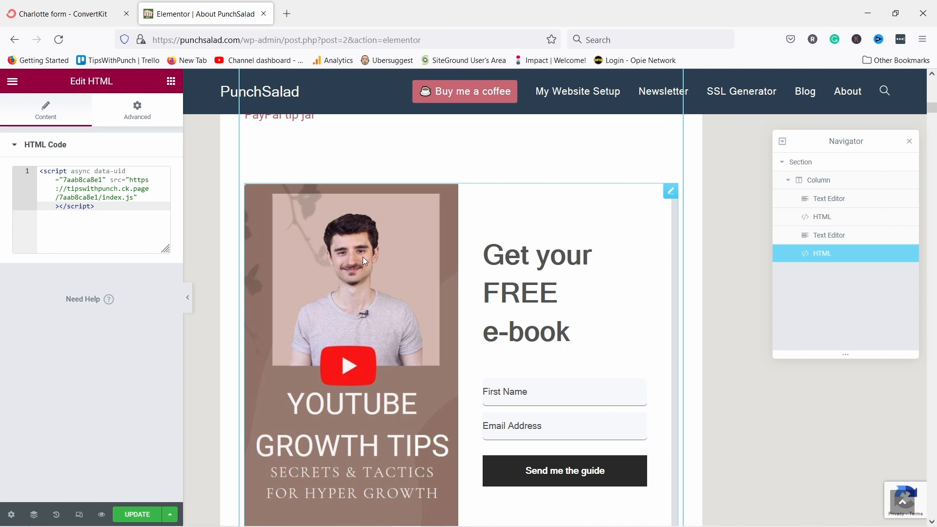
{"action": "left_click", "coordinate": [135, 514]}
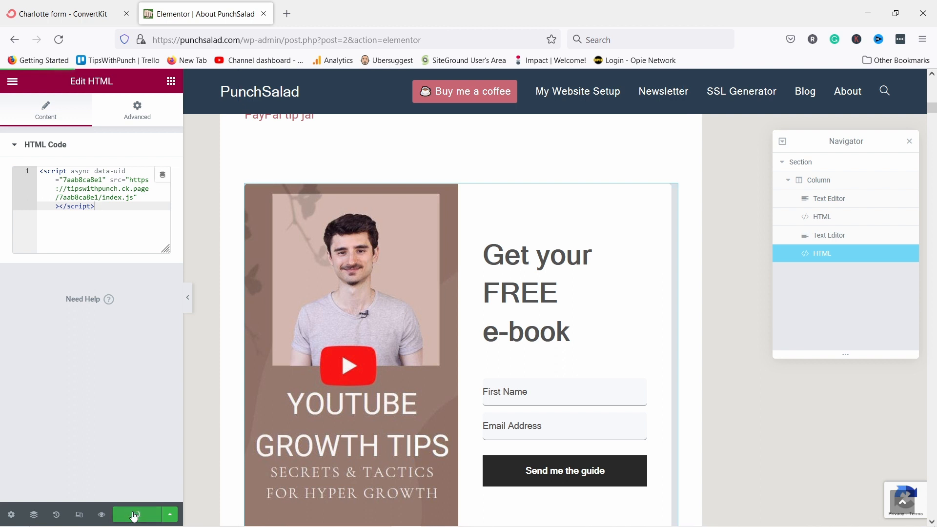
Preview the updated About page and scroll down to the e-book signup form.
{"action": "left_click", "coordinate": [101, 515]}
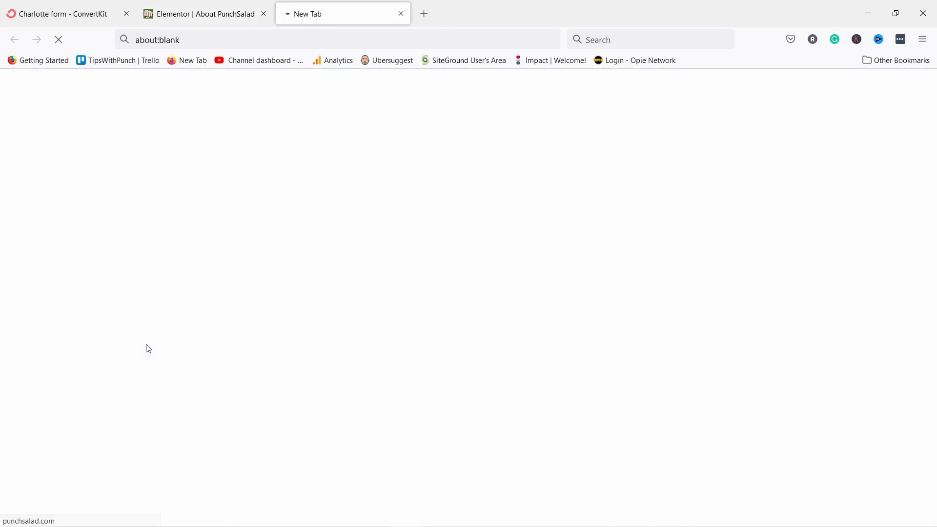
{"action": "scroll", "coordinate": [242, 272], "scroll_direction": "down", "scroll_amount": 10}
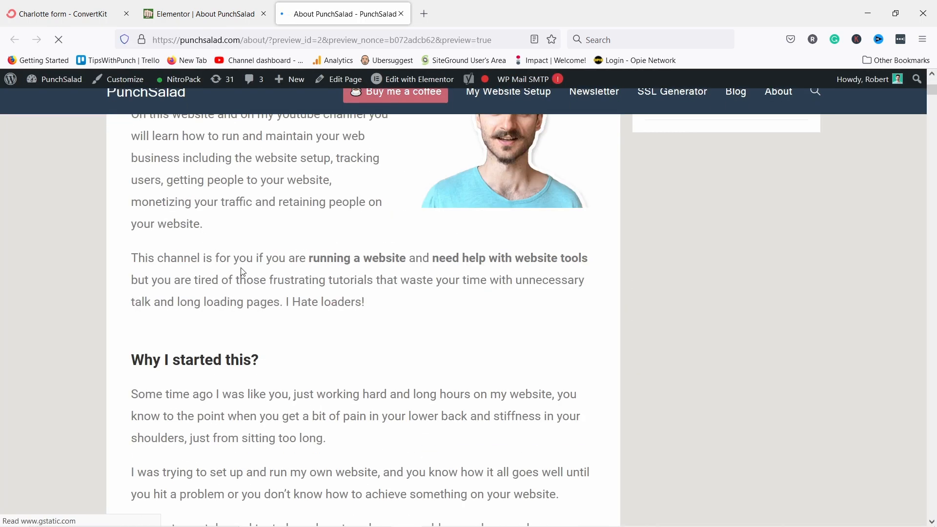
{"action": "scroll", "coordinate": [269, 258], "scroll_direction": "down", "scroll_amount": 10}
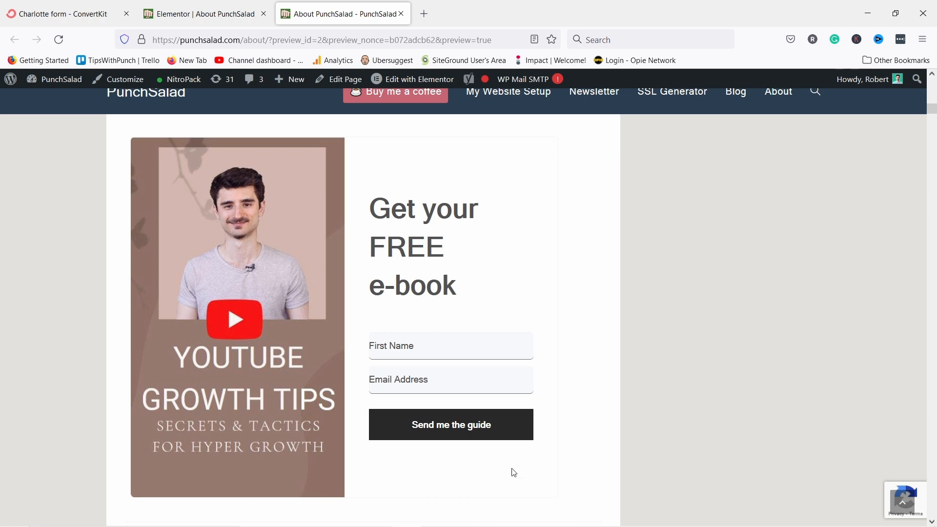
{"action": "scroll", "coordinate": [330, 257], "scroll_direction": "up", "scroll_amount": 4}
{"action": "scroll", "coordinate": [330, 257], "scroll_direction": "down", "scroll_amount": 3}
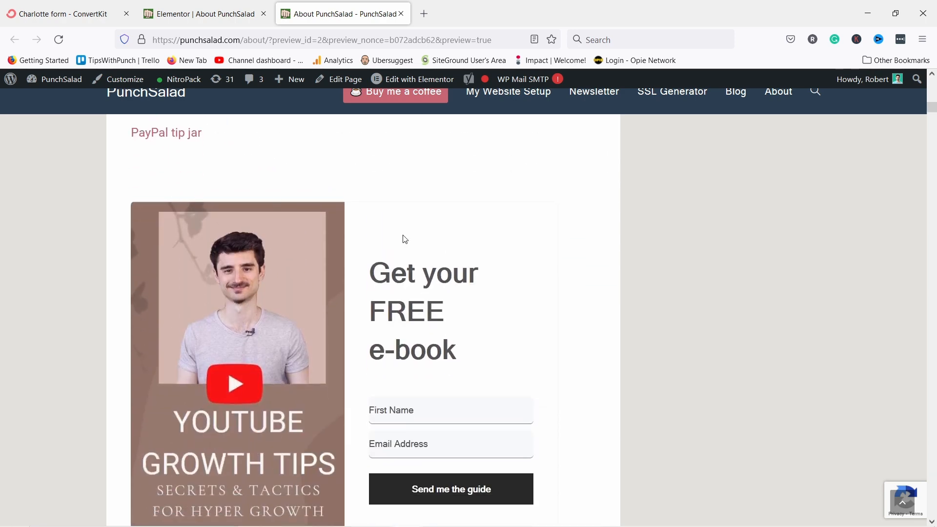
{"action": "scroll", "coordinate": [344, 292], "scroll_direction": "down", "scroll_amount": 1}
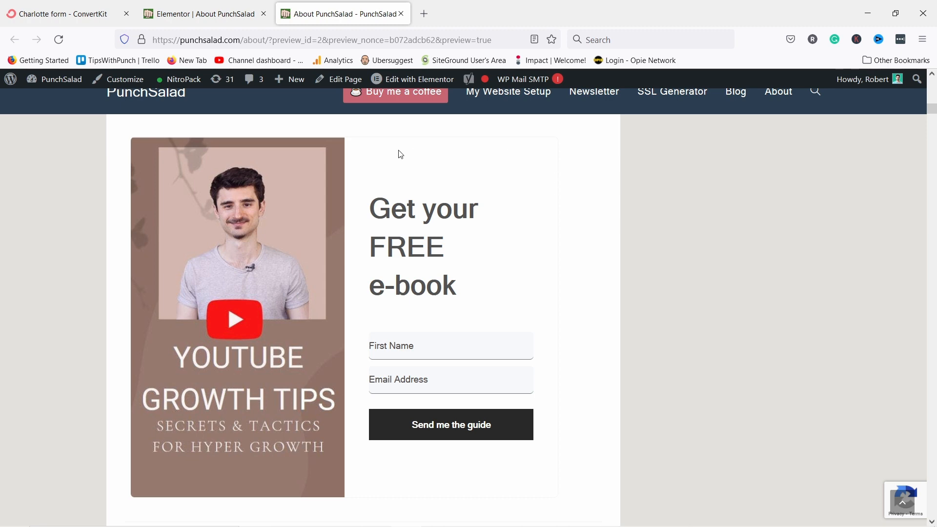
{"action": "scroll", "coordinate": [456, 268], "scroll_direction": "down", "scroll_amount": 1}
{"action": "scroll", "coordinate": [410, 138], "scroll_direction": "up", "scroll_amount": 2}
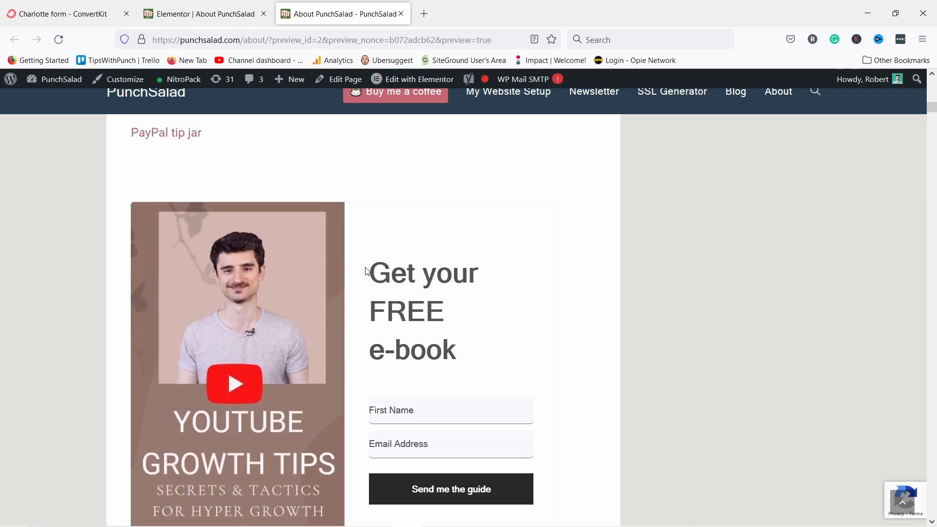
{"action": "scroll", "coordinate": [315, 163], "scroll_direction": "down", "scroll_amount": 1}
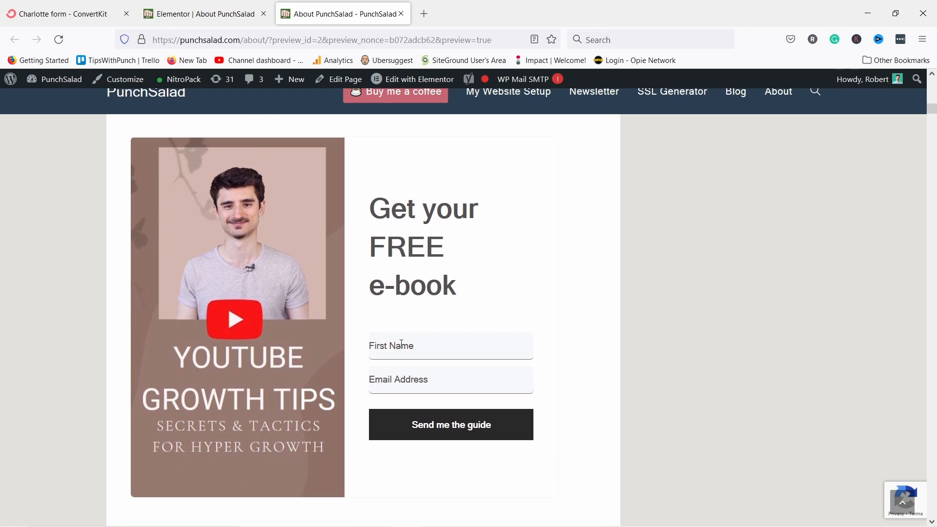
Fill in the subscriber's first name and e-mail address, then submit the e-book form.
{"action": "key", "text": "Tab"}
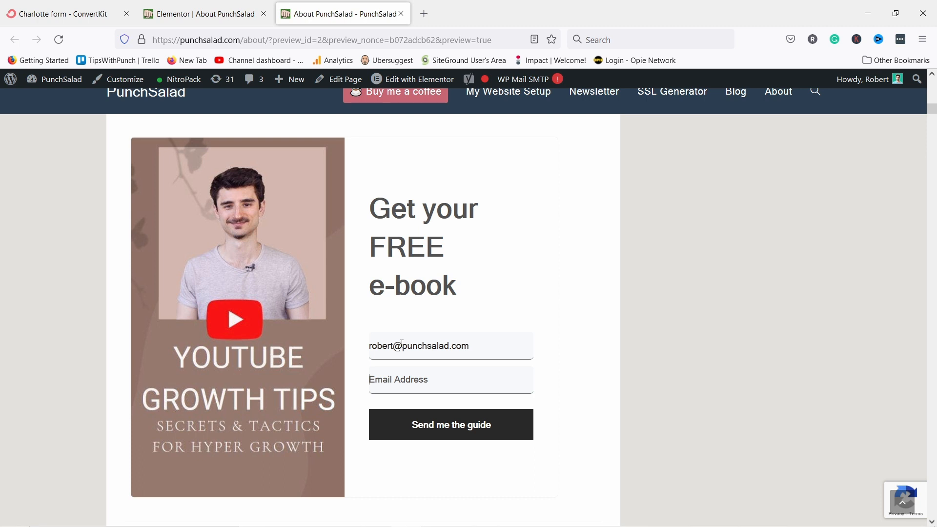
{"action": "key", "text": "shift+Tab"}
{"action": "key", "text": "ctrl+x"}
{"action": "key", "text": "Tab"}
{"action": "key", "text": "ctrl+v"}
{"action": "left_click", "coordinate": [394, 346]}
{"action": "type", "text": "Ro"}
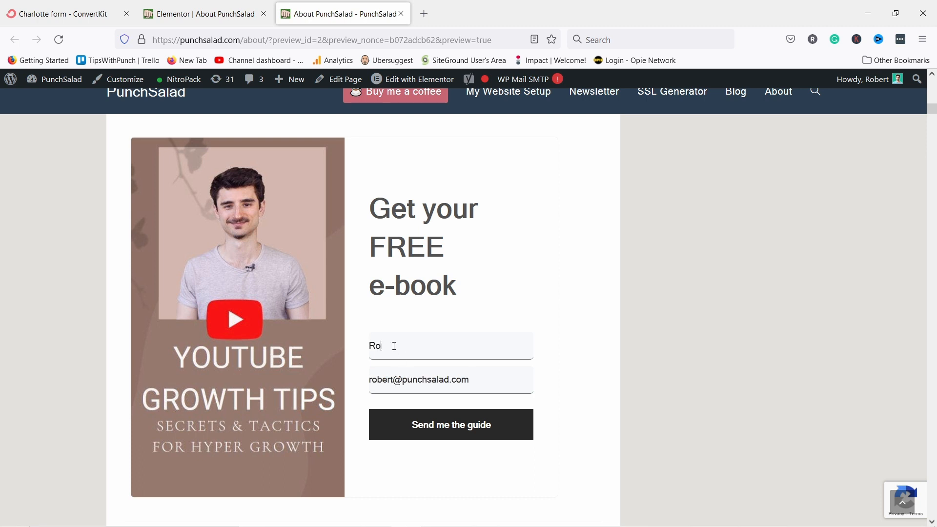
{"action": "type", "text": "bert"}
{"action": "left_click", "coordinate": [432, 428]}
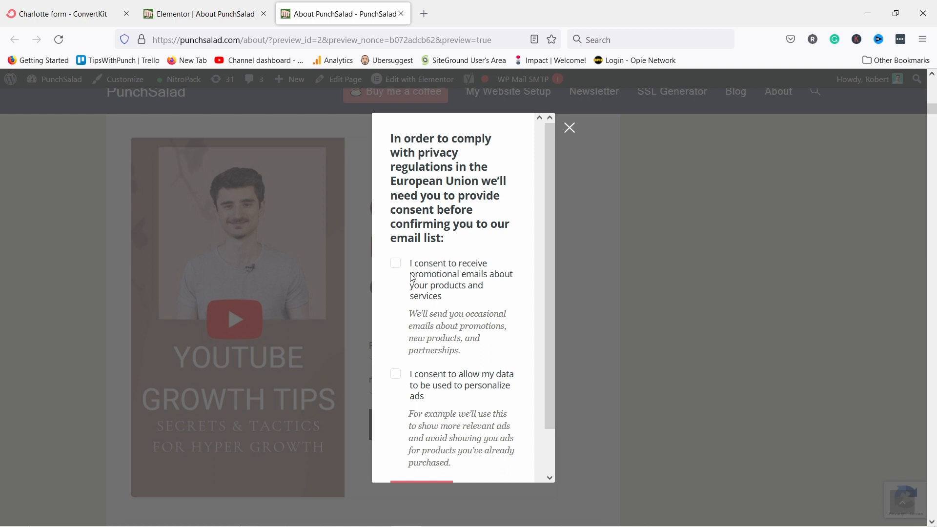
In the consent popup, leave both consent boxes unticked and click Subscribe.
{"action": "left_click", "coordinate": [395, 263]}
{"action": "left_click", "coordinate": [395, 373]}
{"action": "scroll", "coordinate": [437, 324], "scroll_direction": "down", "scroll_amount": 2}
{"action": "left_click", "coordinate": [395, 215]}
{"action": "left_click", "coordinate": [395, 325]}
{"action": "scroll", "coordinate": [397, 303], "scroll_direction": "up", "scroll_amount": 2}
{"action": "scroll", "coordinate": [444, 231], "scroll_direction": "down", "scroll_amount": 2}
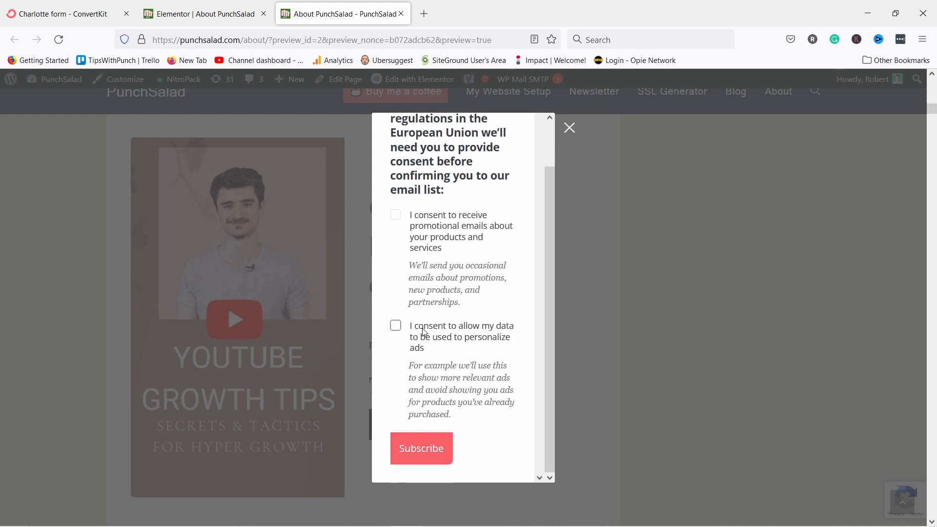
{"action": "left_click", "coordinate": [422, 448]}
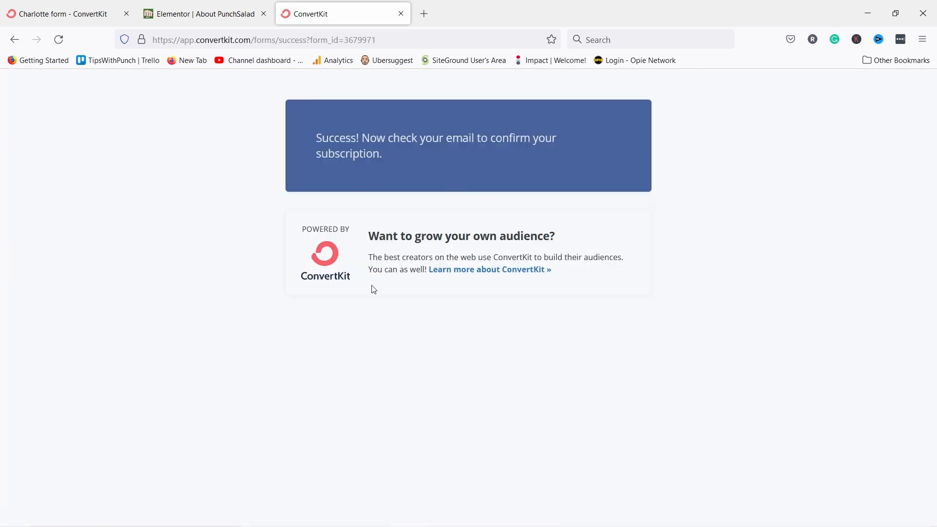
{"action": "left_click", "coordinate": [424, 14]}
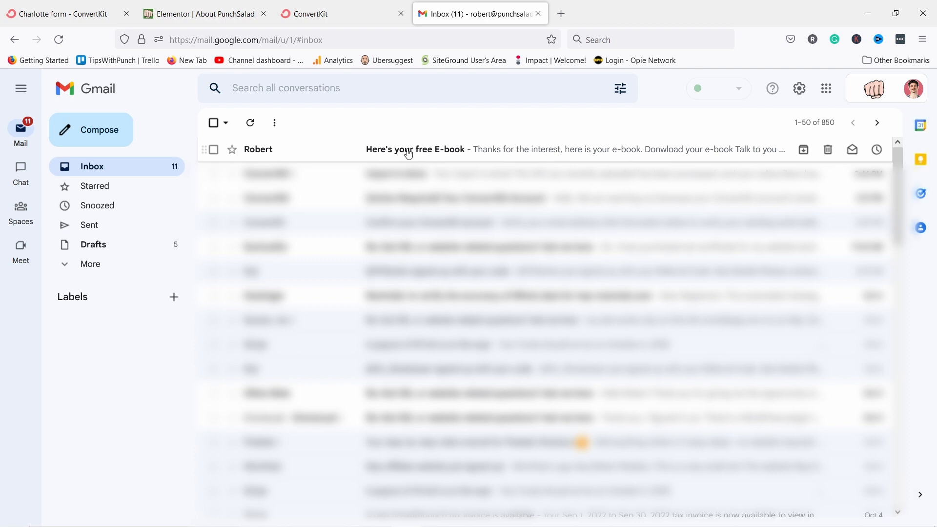
Open the 'Here's your free E-book' email and confirm its download link opens the 5-page PDF.
{"action": "left_click", "coordinate": [398, 151]}
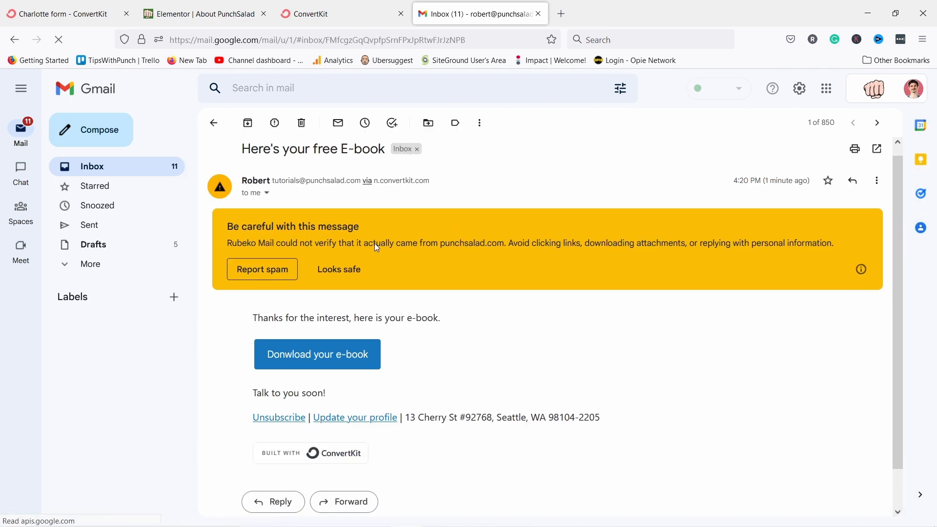
{"action": "scroll", "coordinate": [377, 247], "scroll_direction": "down", "scroll_amount": 1}
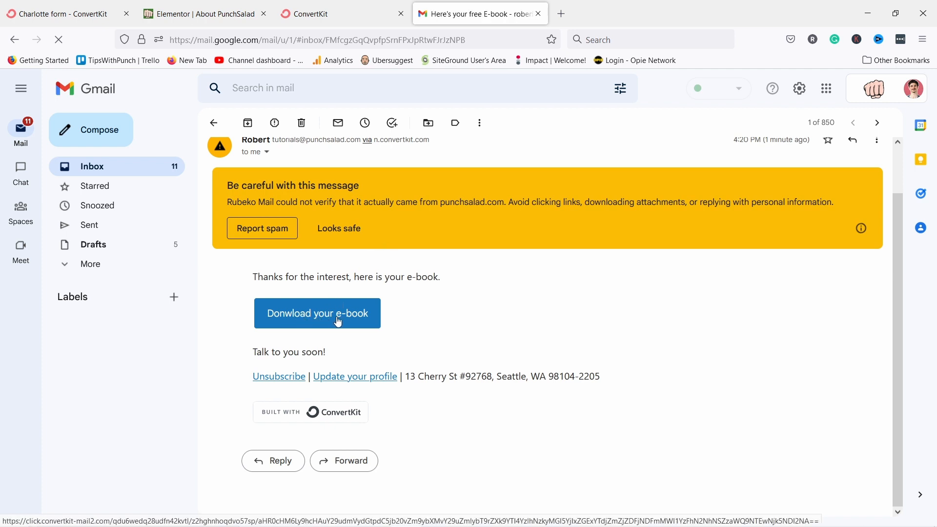
{"action": "scroll", "coordinate": [396, 292], "scroll_direction": "up", "scroll_amount": 1}
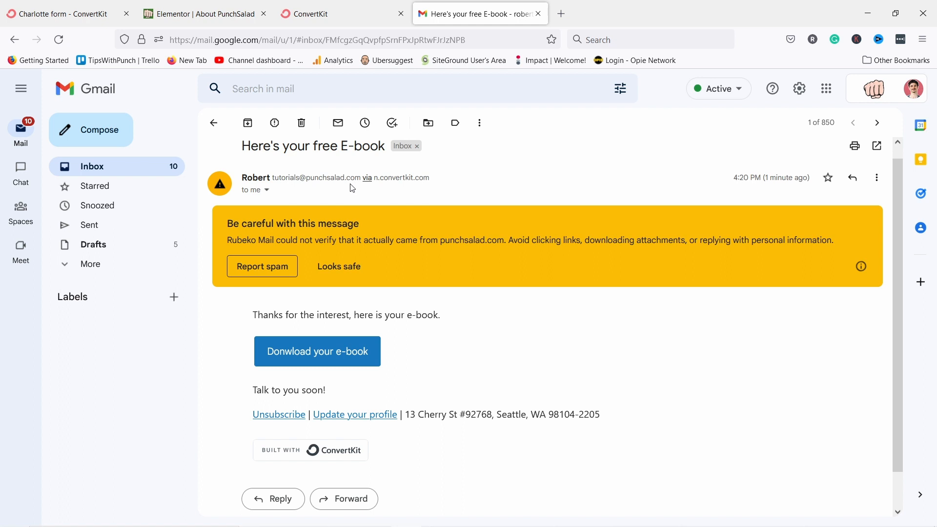
{"action": "scroll", "coordinate": [330, 308], "scroll_direction": "down", "scroll_amount": 1}
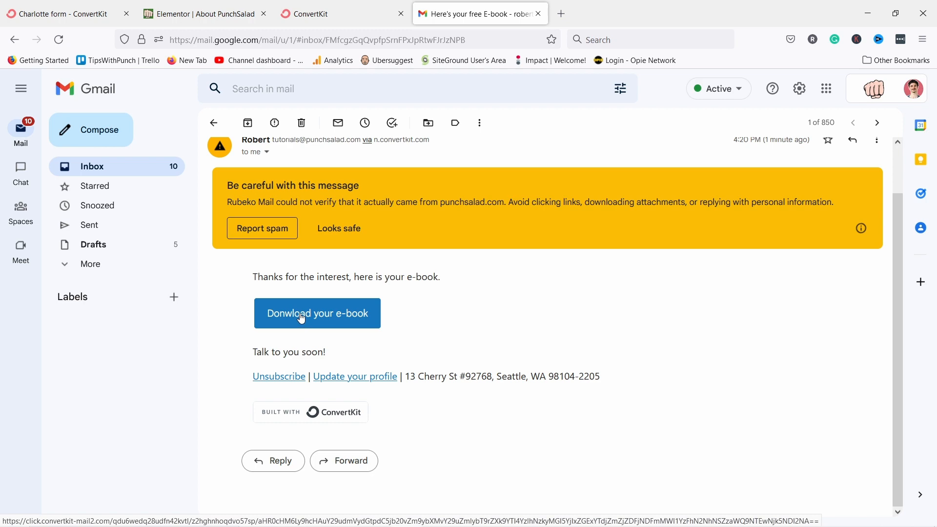
{"action": "left_click", "coordinate": [302, 319]}
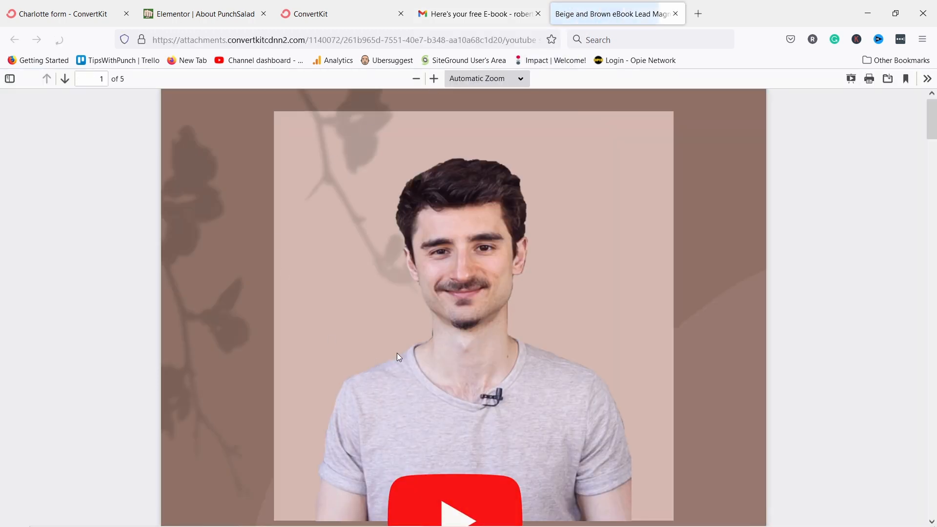
{"action": "scroll", "coordinate": [394, 352], "scroll_direction": "down", "scroll_amount": 10}
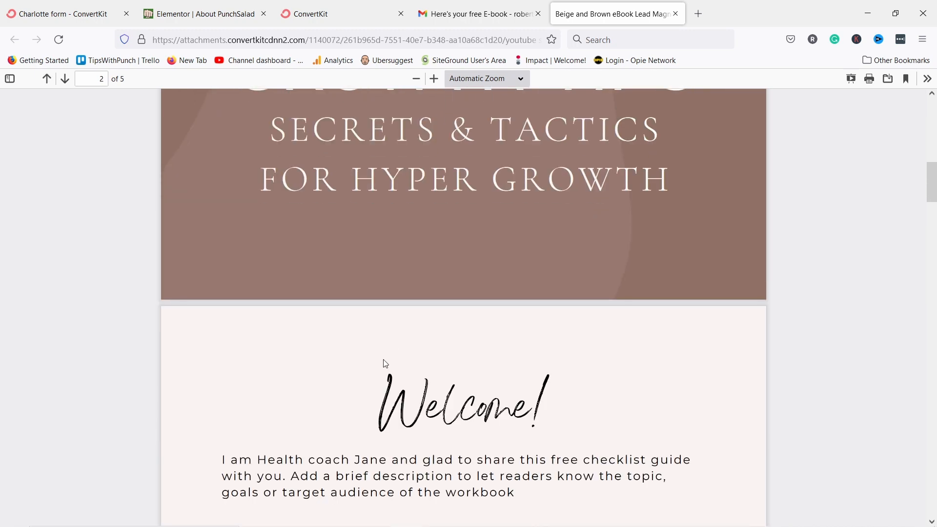
{"action": "scroll", "coordinate": [386, 363], "scroll_direction": "up", "scroll_amount": 10}
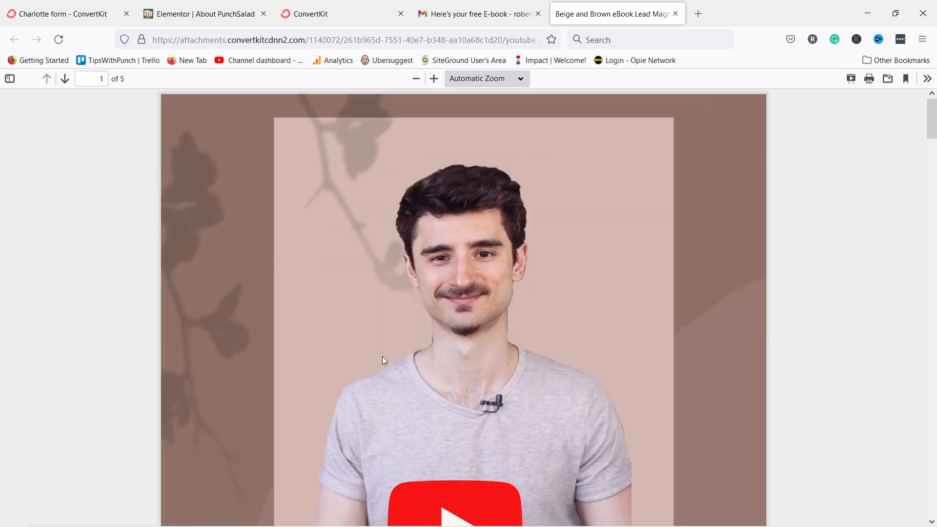
{"action": "left_click", "coordinate": [675, 13]}
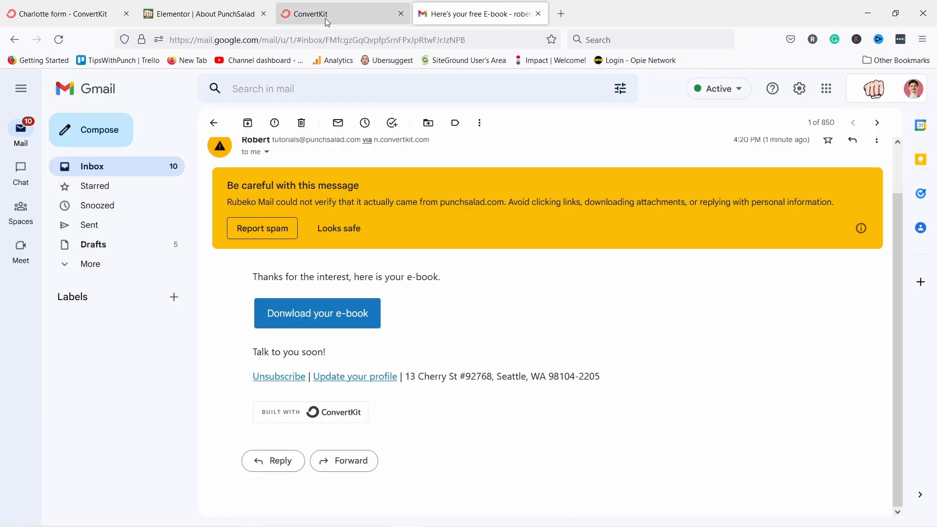
Close the leftover subscription success tab and the Embed this form dialog on the Charlotte form.
{"action": "left_click", "coordinate": [68, 14]}
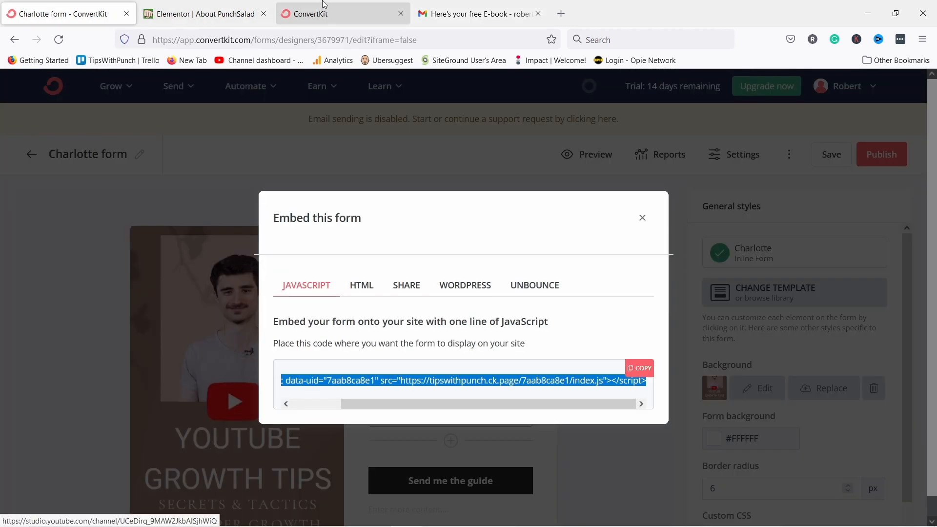
{"action": "left_click", "coordinate": [401, 13]}
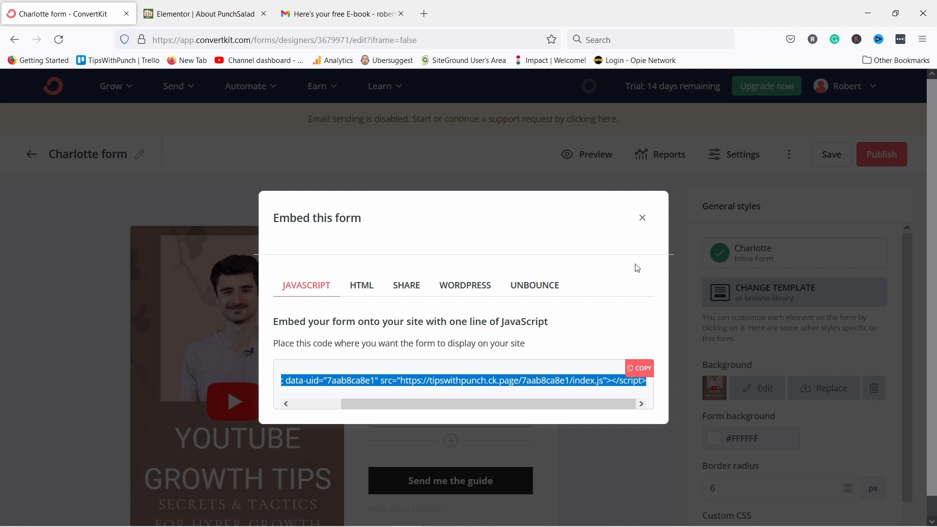
{"action": "left_click", "coordinate": [642, 217]}
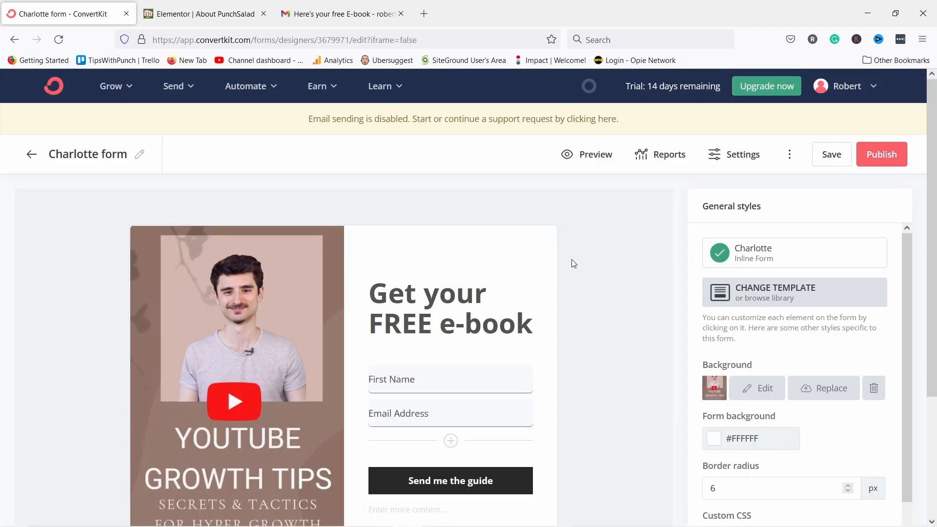
{"action": "scroll", "coordinate": [230, 213], "scroll_direction": "down", "scroll_amount": 3}
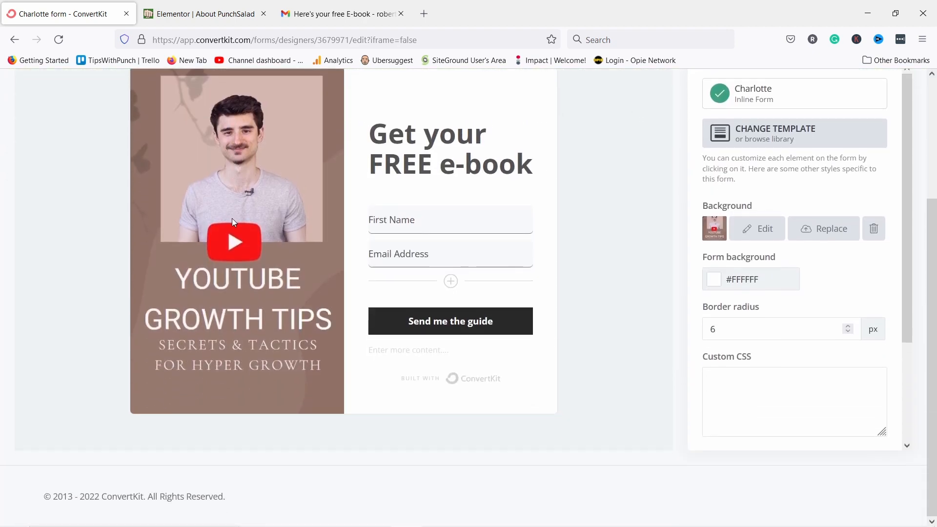
{"action": "scroll", "coordinate": [232, 221], "scroll_direction": "up", "scroll_amount": 3}
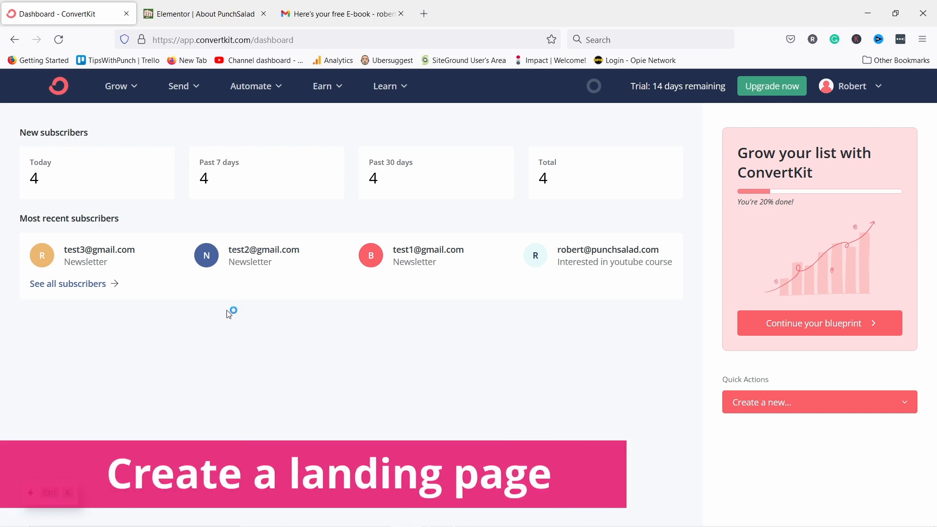
Go to the landing pages and forms overview from the Grow menu.
{"action": "left_click", "coordinate": [123, 92]}
{"action": "left_click", "coordinate": [146, 209]}
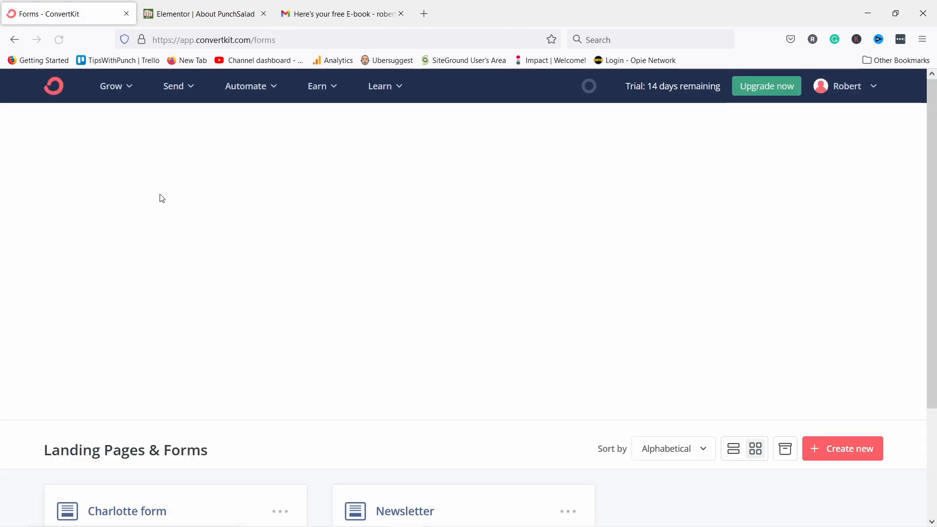
{"action": "scroll", "coordinate": [232, 293], "scroll_direction": "down", "scroll_amount": 3}
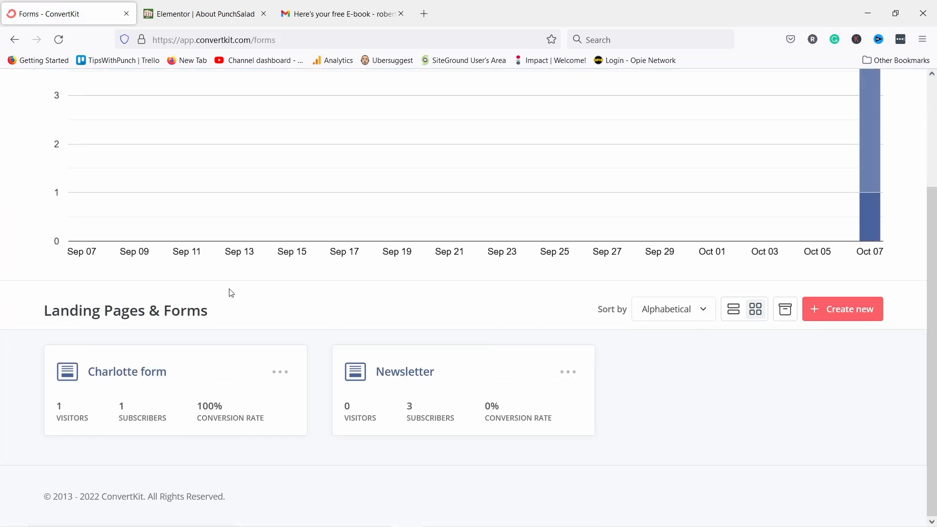
Start a new landing page and filter the template gallery to the Newsletter category.
{"action": "left_click", "coordinate": [838, 312]}
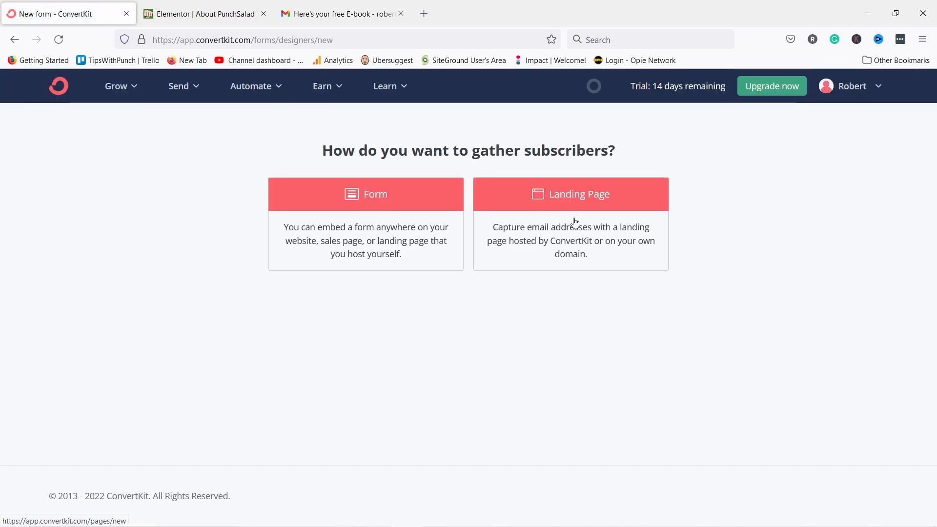
{"action": "left_click", "coordinate": [548, 243]}
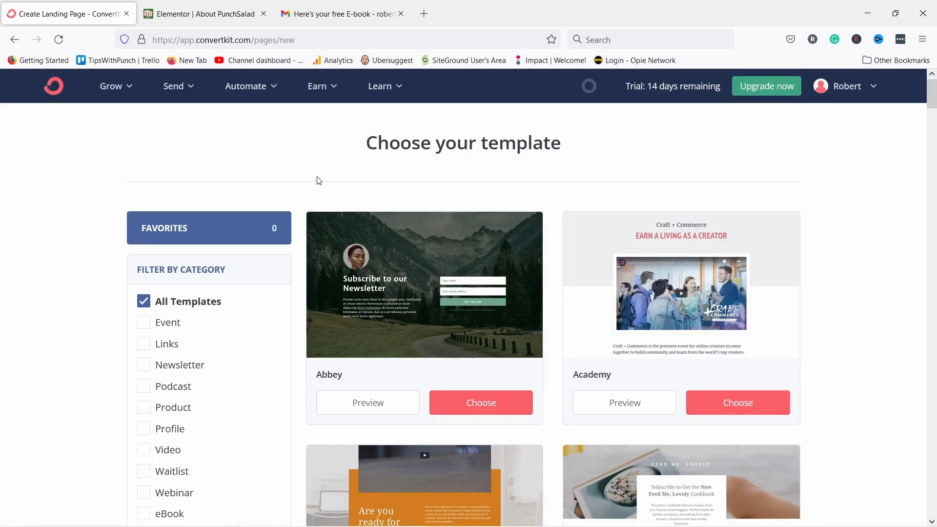
{"action": "scroll", "coordinate": [259, 182], "scroll_direction": "down", "scroll_amount": 20}
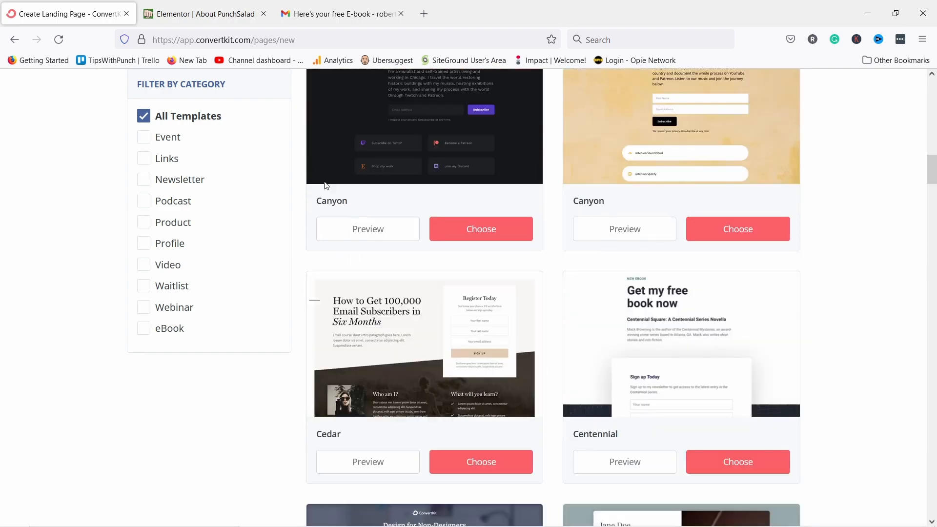
{"action": "scroll", "coordinate": [326, 183], "scroll_direction": "down", "scroll_amount": 8}
{"action": "scroll", "coordinate": [351, 182], "scroll_direction": "up", "scroll_amount": 3}
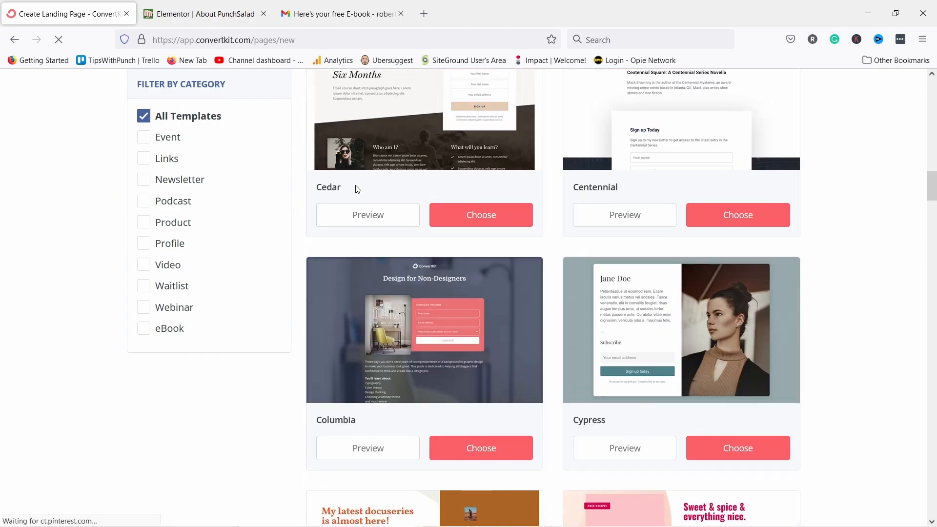
{"action": "scroll", "coordinate": [358, 189], "scroll_direction": "up", "scroll_amount": 20}
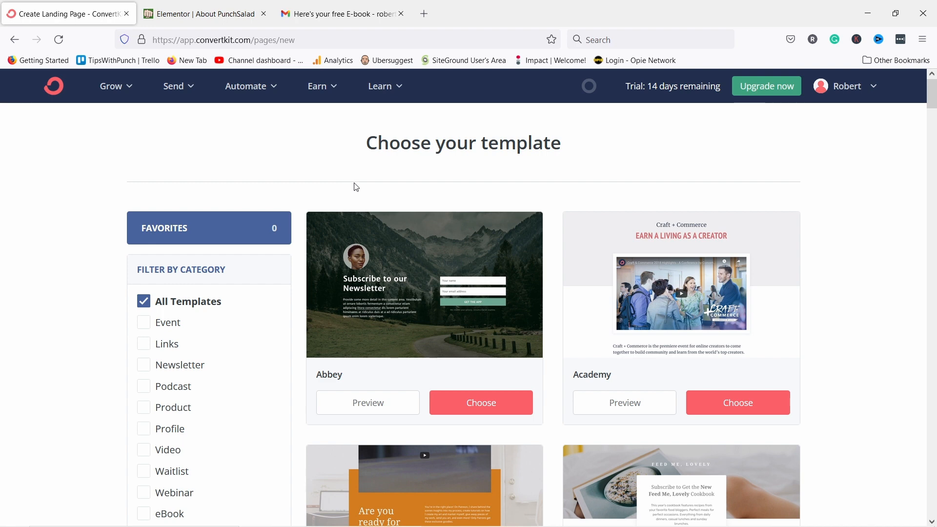
{"action": "scroll", "coordinate": [185, 314], "scroll_direction": "down", "scroll_amount": 1}
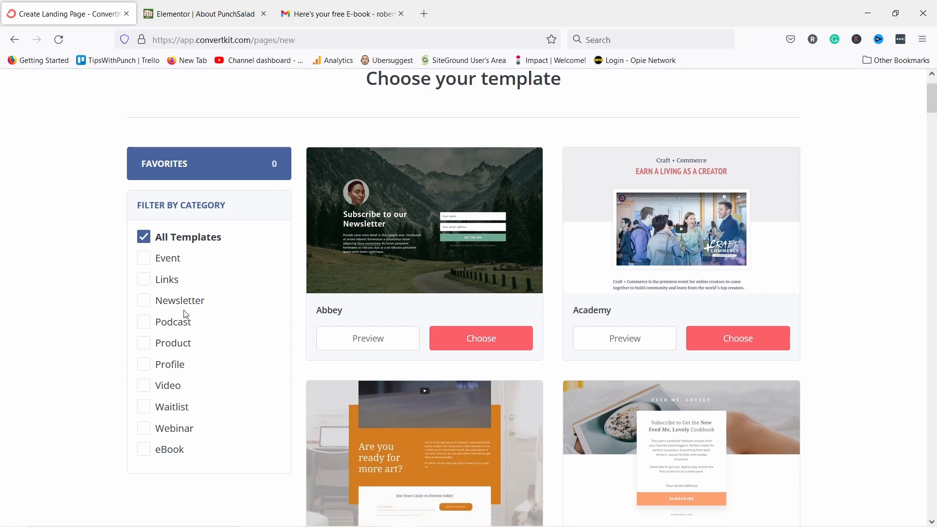
{"action": "left_click", "coordinate": [144, 301]}
{"action": "scroll", "coordinate": [868, 249], "scroll_direction": "down", "scroll_amount": 5}
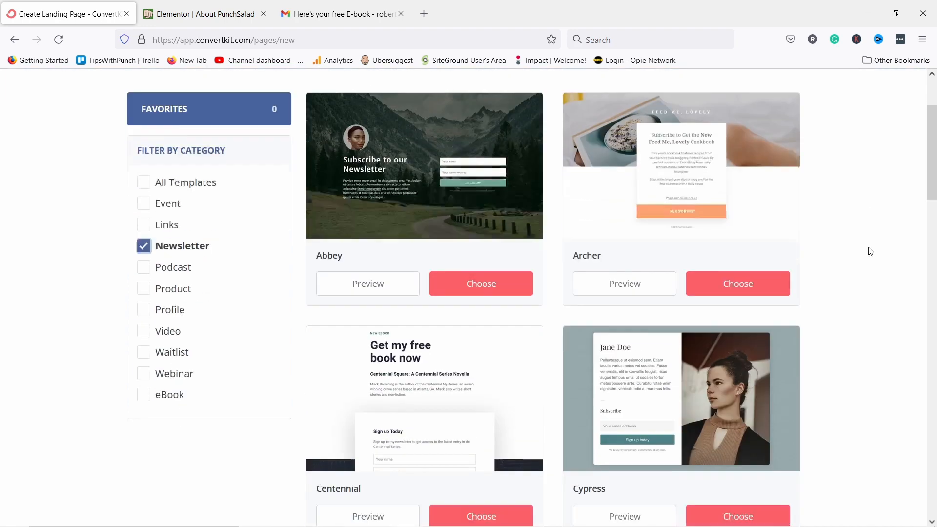
{"action": "scroll", "coordinate": [853, 274], "scroll_direction": "down", "scroll_amount": 1}
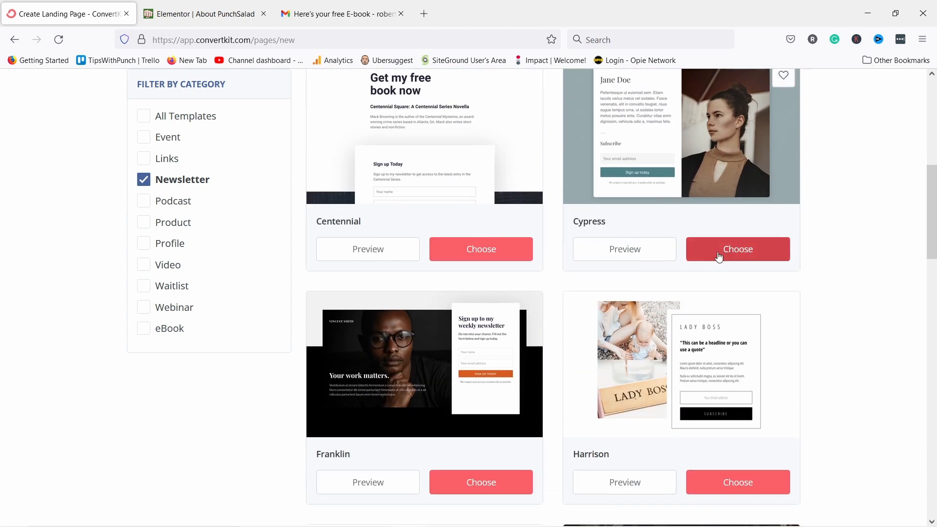
Build from the Cypress template and change the Jane Doe heading to 'Get your FREE e-book'.
{"action": "left_click", "coordinate": [698, 248]}
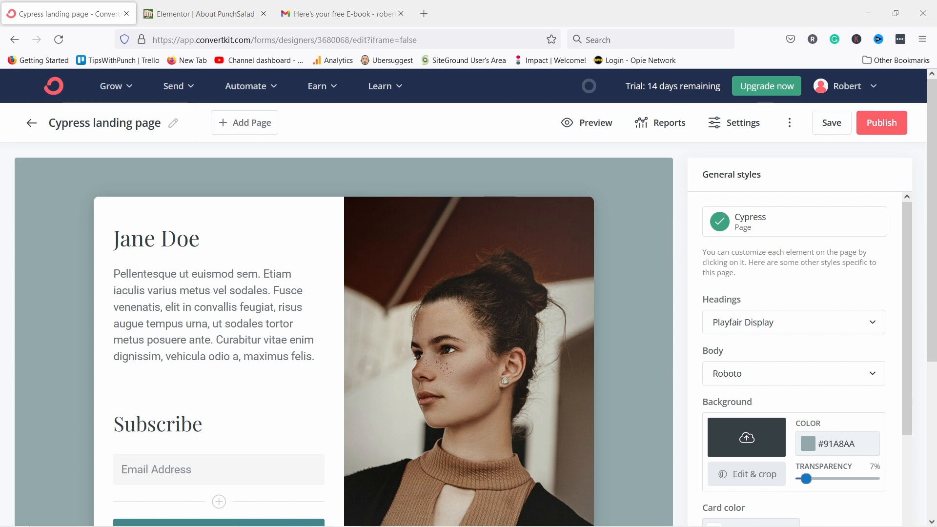
{"action": "left_click", "coordinate": [135, 233]}
{"action": "triple_click", "coordinate": [135, 233]}
{"action": "type", "text": "Get your FREE e-book"}
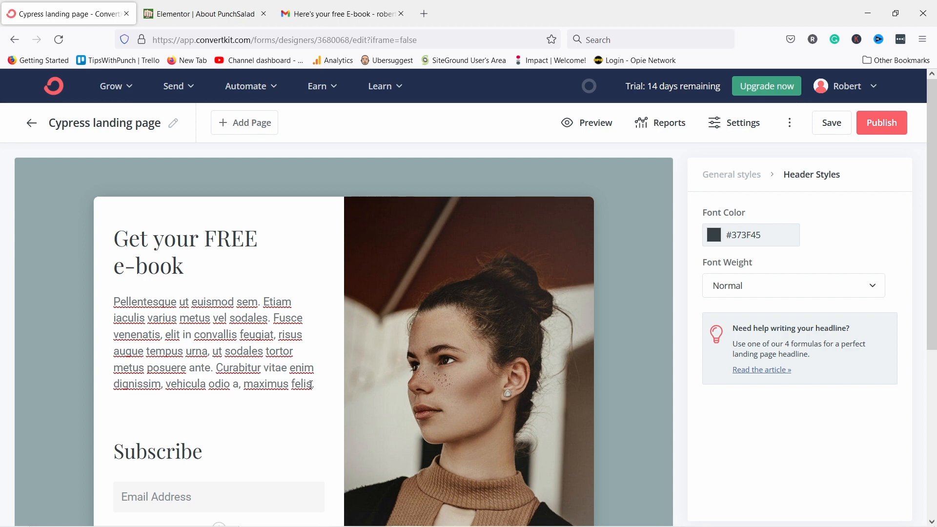
Replace the placeholder paragraph with the pasted YouTube tips text.
{"action": "left_click_drag", "start_coordinate": [312, 383], "coordinate": [83, 303]}
{"action": "type", "text": "Get Exclusive YouTube Tips That I Only Share With Email Subscribers"}
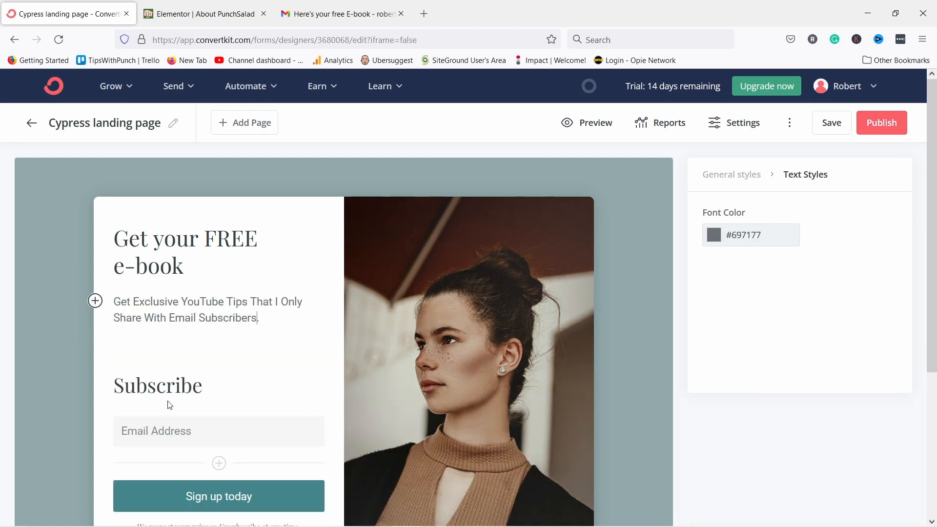
{"action": "left_click", "coordinate": [174, 385]}
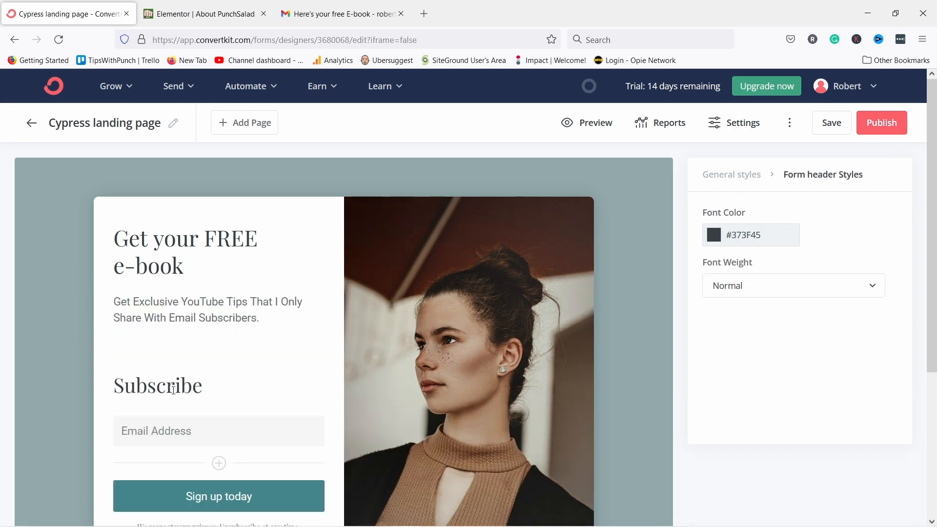
{"action": "scroll", "coordinate": [209, 386], "scroll_direction": "down", "scroll_amount": 2}
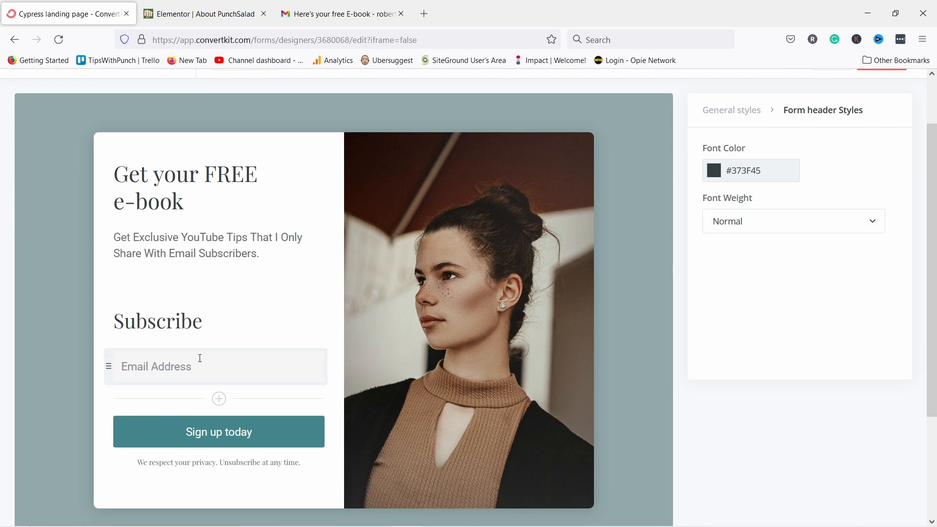
Add a new form field set to the First Name custom field and mark it required.
{"action": "left_click", "coordinate": [219, 399]}
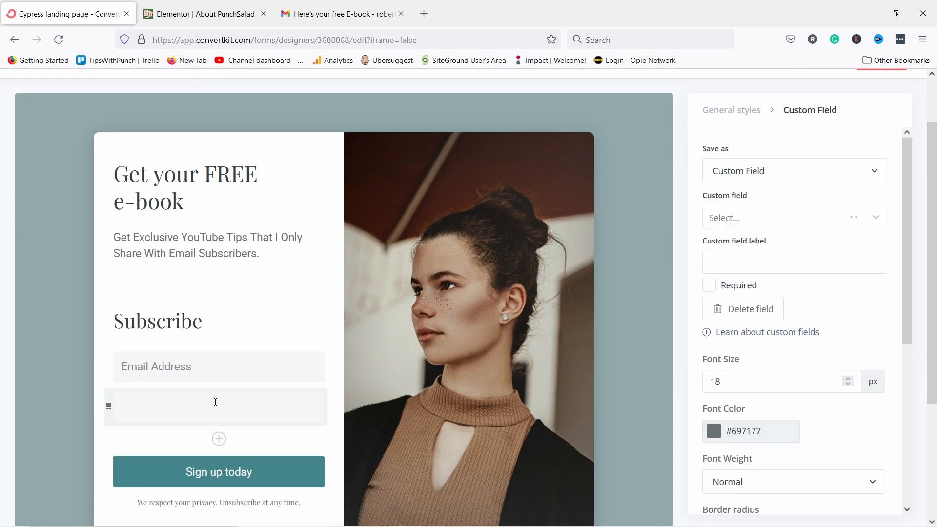
{"action": "left_click", "coordinate": [731, 176]}
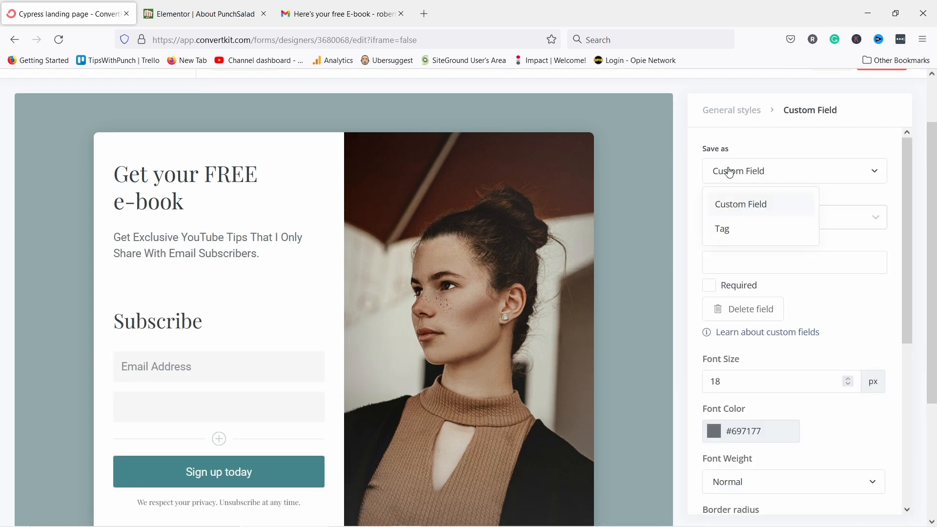
{"action": "left_click", "coordinate": [734, 203]}
{"action": "left_click", "coordinate": [733, 220]}
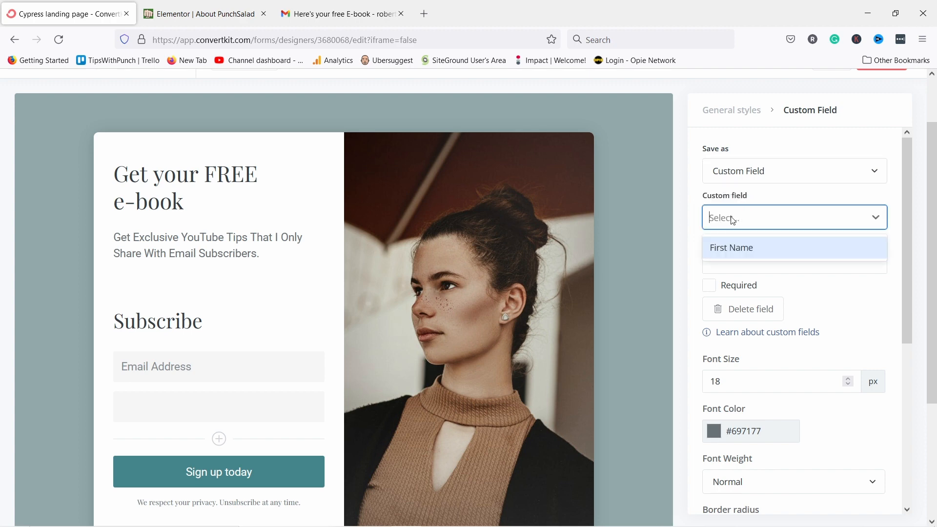
{"action": "left_click", "coordinate": [726, 249]}
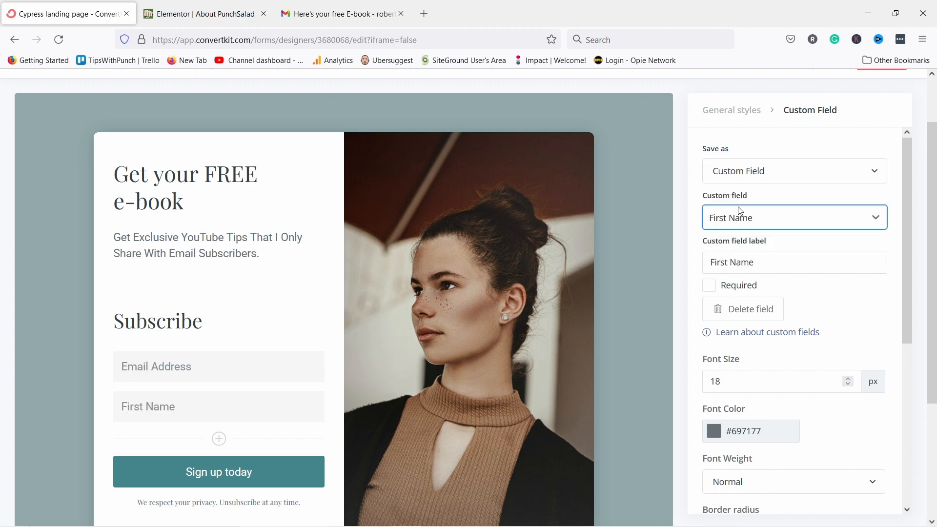
{"action": "left_click", "coordinate": [710, 287]}
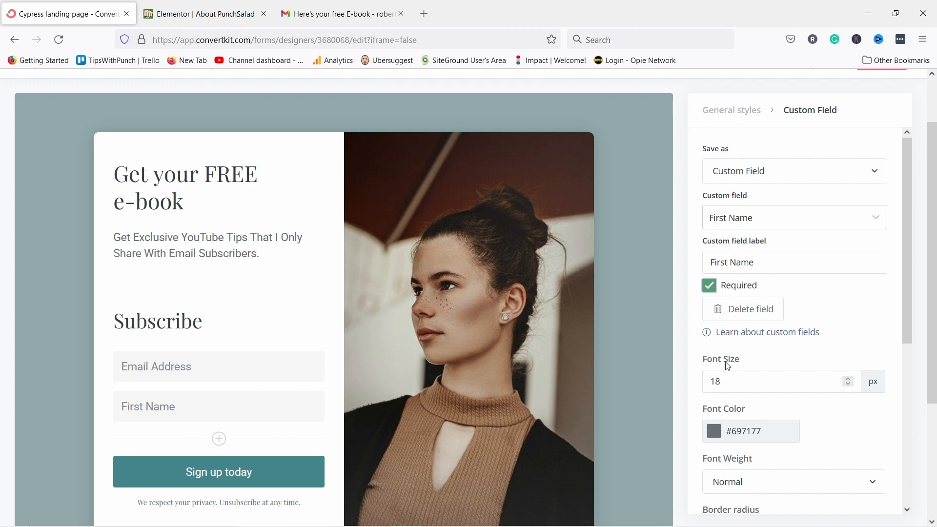
Move the First Name field above the Email Address field.
{"action": "scroll", "coordinate": [733, 409], "scroll_direction": "down", "scroll_amount": 3}
{"action": "scroll", "coordinate": [734, 397], "scroll_direction": "up", "scroll_amount": 5}
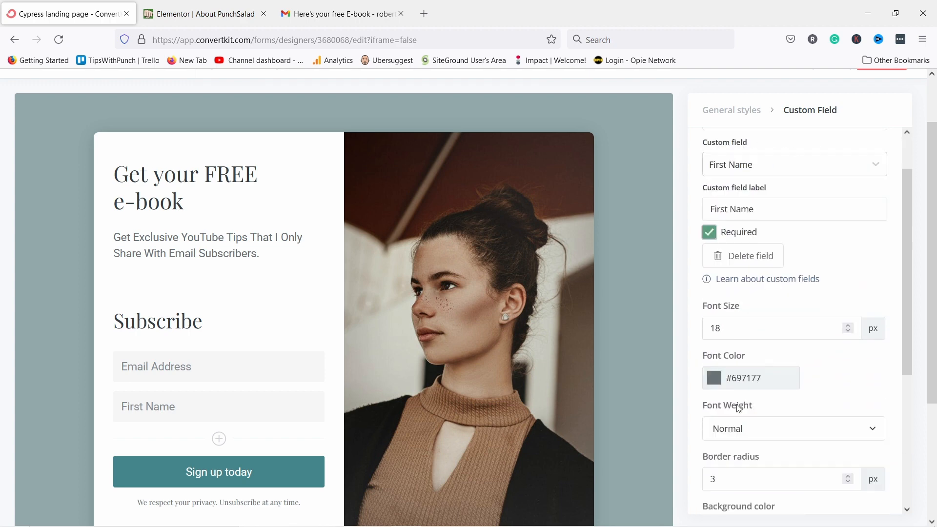
{"action": "scroll", "coordinate": [811, 266], "scroll_direction": "down", "scroll_amount": 2}
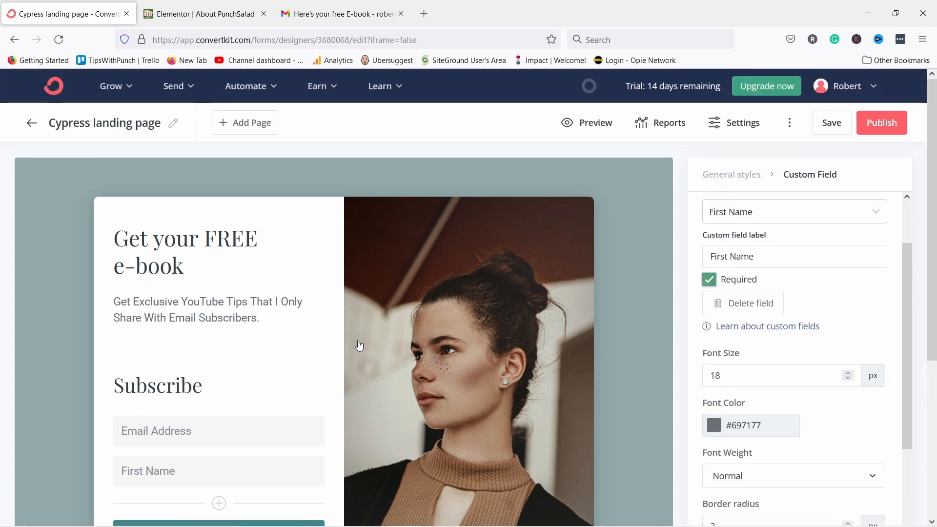
{"action": "scroll", "coordinate": [256, 321], "scroll_direction": "down", "scroll_amount": 2}
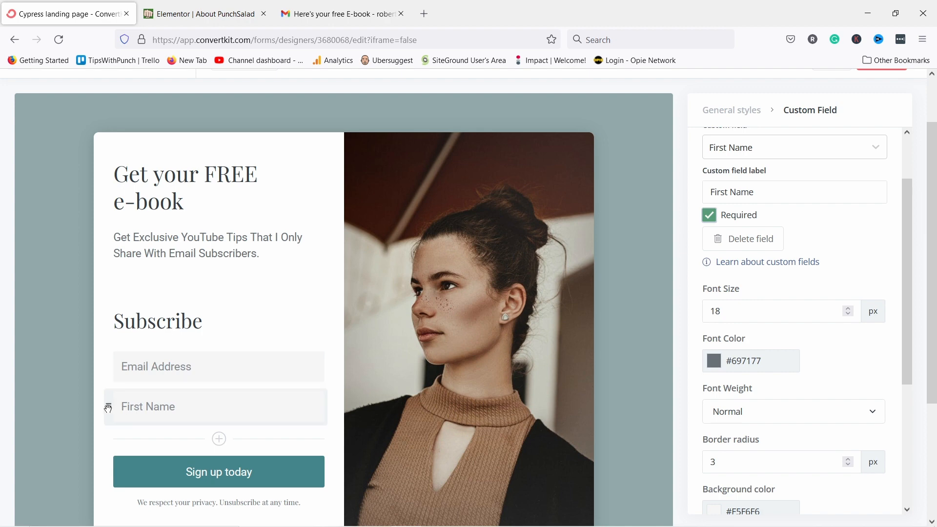
{"action": "left_click_drag", "start_coordinate": [107, 408], "coordinate": [109, 357]}
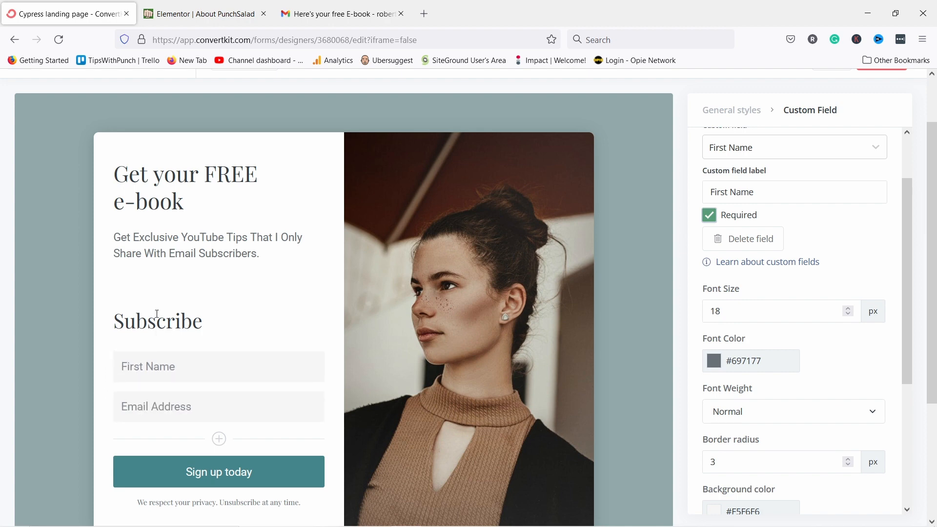
{"action": "left_click", "coordinate": [147, 277]}
{"action": "scroll", "coordinate": [184, 282], "scroll_direction": "down", "scroll_amount": 2}
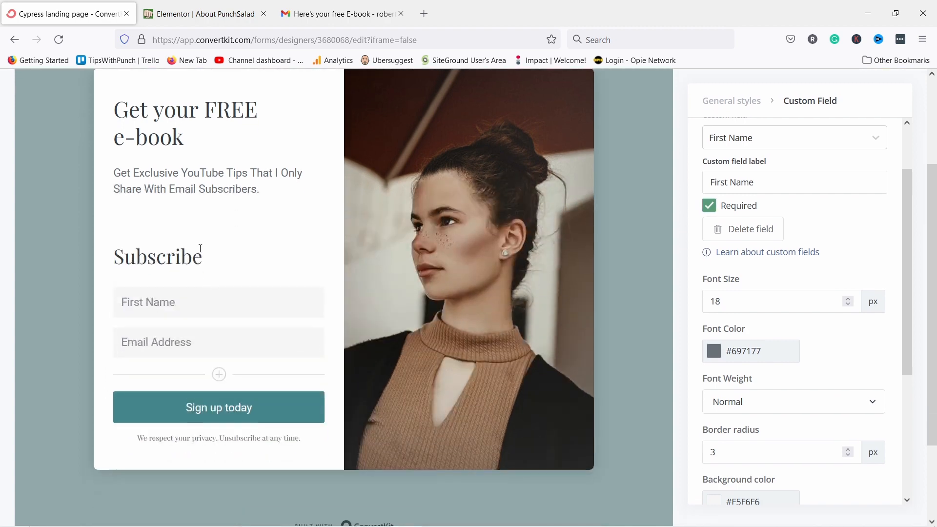
Delete the privacy disclaimer line under the signup button.
{"action": "left_click", "coordinate": [196, 414]}
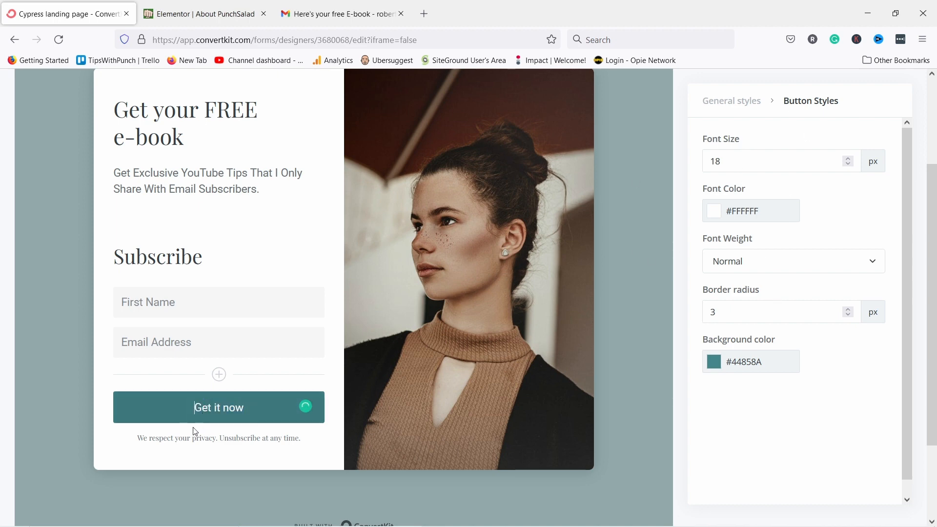
{"action": "left_click", "coordinate": [270, 436]}
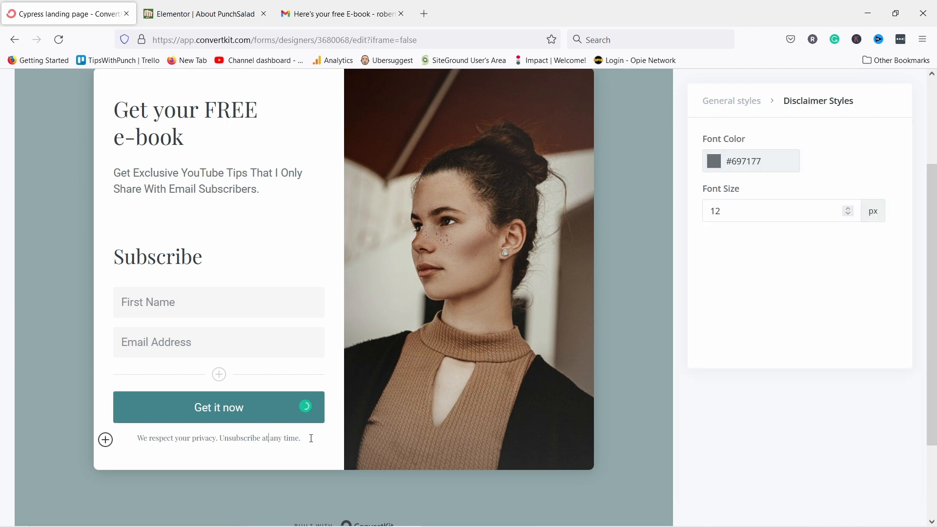
{"action": "left_click_drag", "start_coordinate": [311, 438], "coordinate": [137, 439]}
{"action": "key", "text": "BackSpace"}
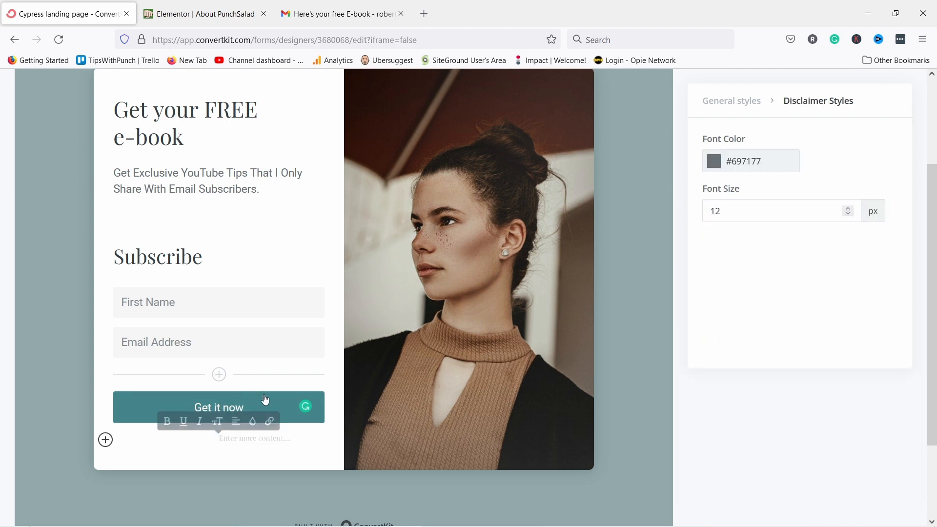
Change the Get it now button background to deep blue #1F24A5.
{"action": "left_click", "coordinate": [265, 400]}
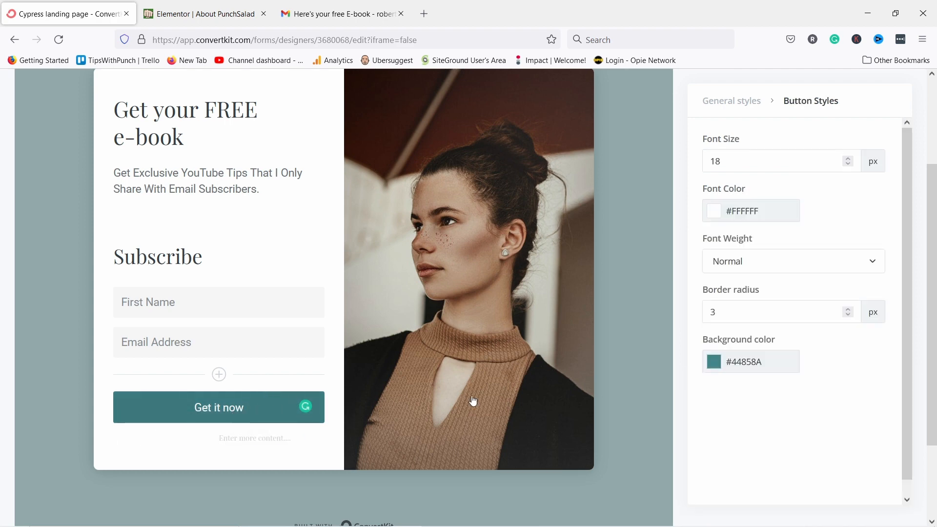
{"action": "left_click", "coordinate": [714, 362]}
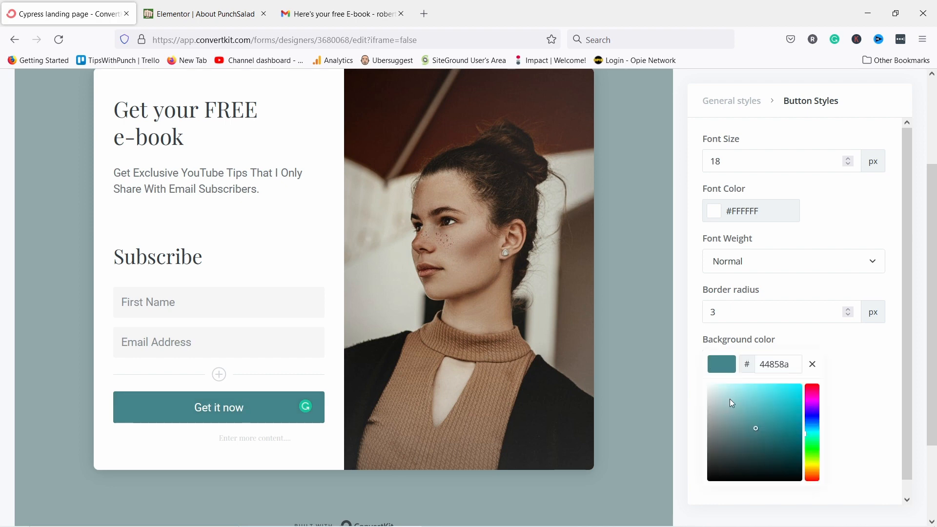
{"action": "left_click", "coordinate": [756, 416]}
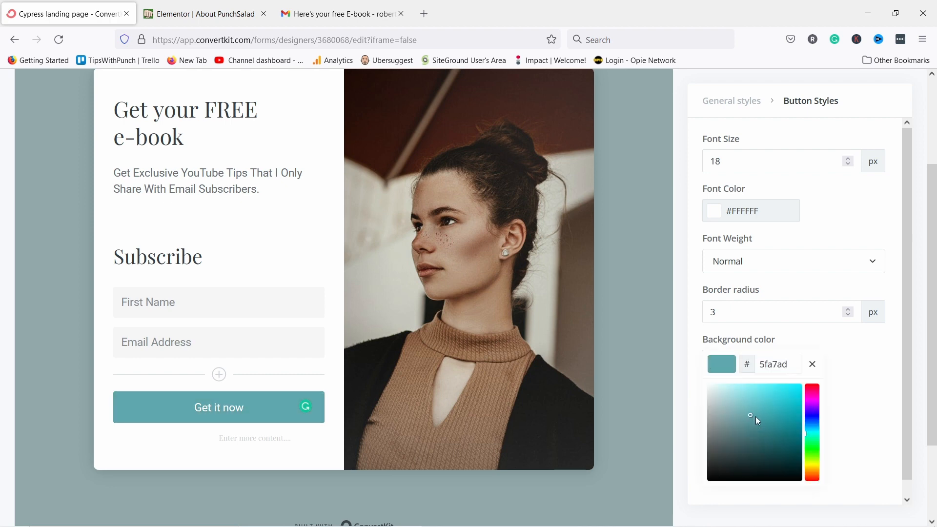
{"action": "left_click", "coordinate": [812, 412]}
{"action": "left_click", "coordinate": [811, 418]}
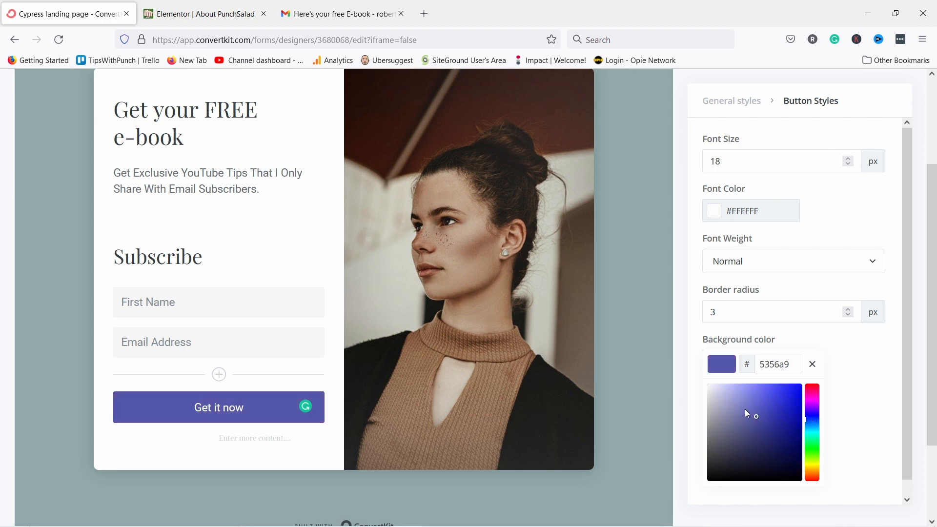
{"action": "left_click", "coordinate": [784, 418]}
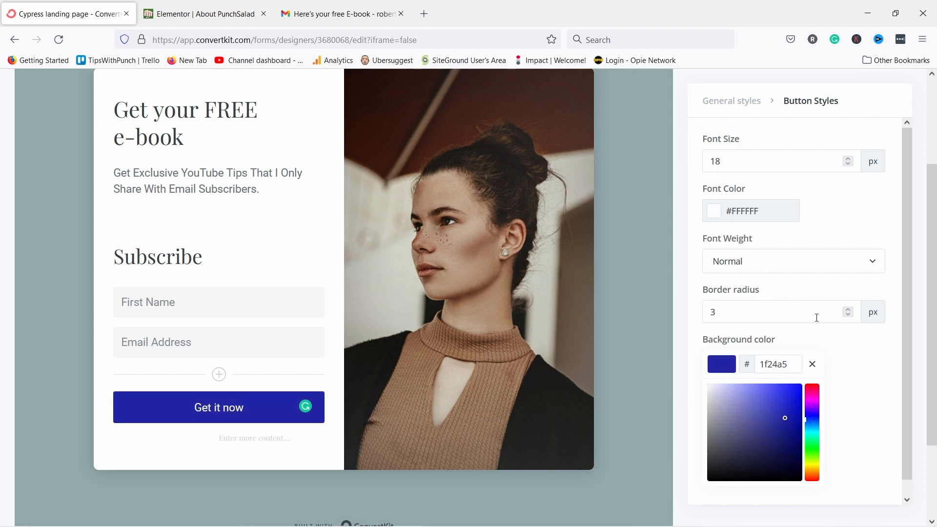
Set the button's border radius to 0 px for square corners.
{"action": "left_click_drag", "start_coordinate": [672, 311], "coordinate": [667, 311]}
{"action": "type", "text": "0"}
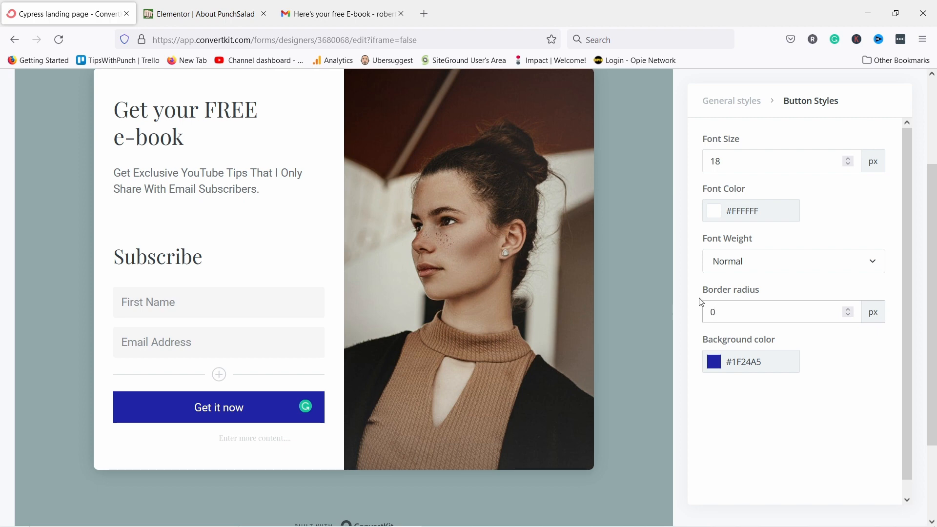
{"action": "left_click", "coordinate": [823, 430]}
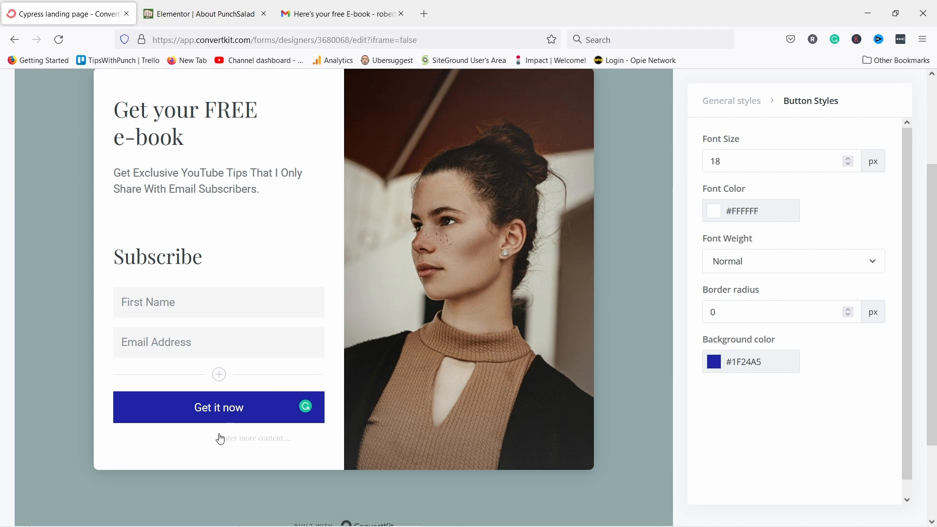
{"action": "scroll", "coordinate": [179, 353], "scroll_direction": "up", "scroll_amount": 1}
{"action": "scroll", "coordinate": [186, 351], "scroll_direction": "down", "scroll_amount": 1}
Replace the form's photo with the YOUTUBE GROWTH TIPS image from Recent uploads.
{"action": "left_click", "coordinate": [446, 255]}
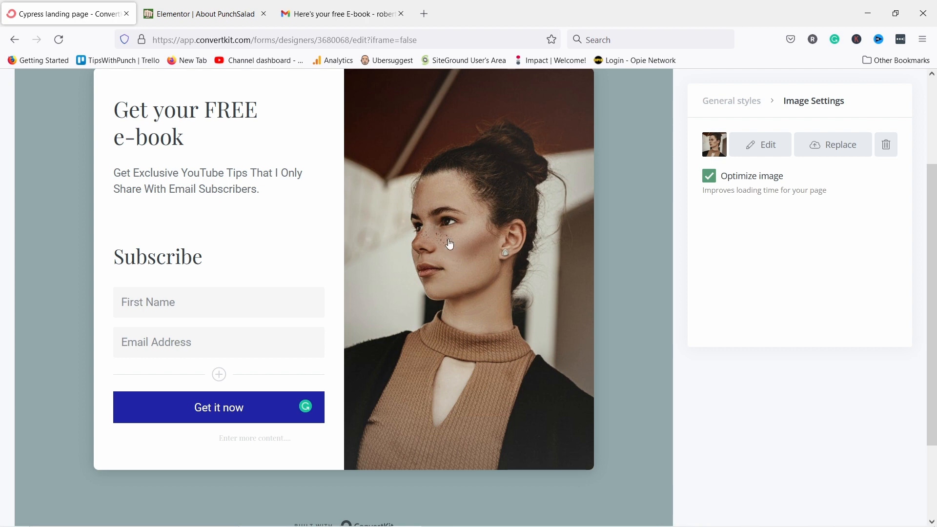
{"action": "left_click", "coordinate": [831, 147]}
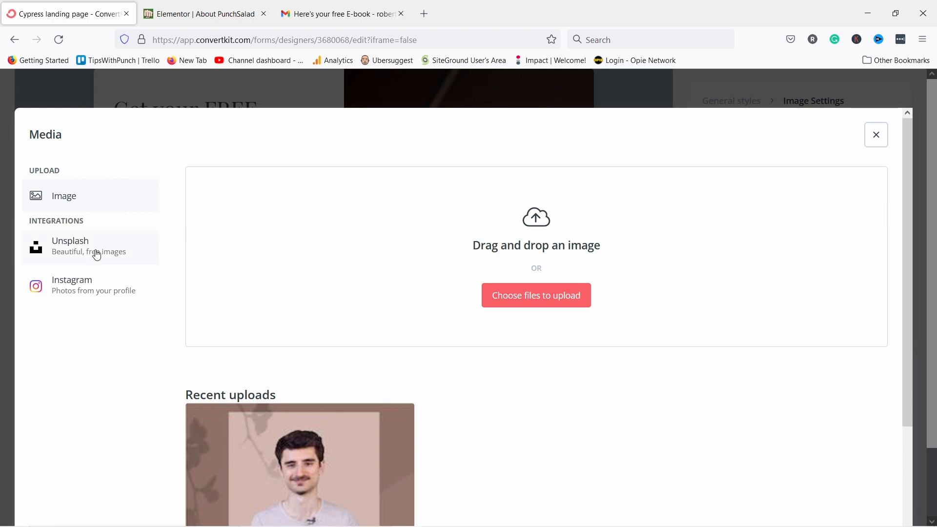
{"action": "scroll", "coordinate": [232, 279], "scroll_direction": "down", "scroll_amount": 1}
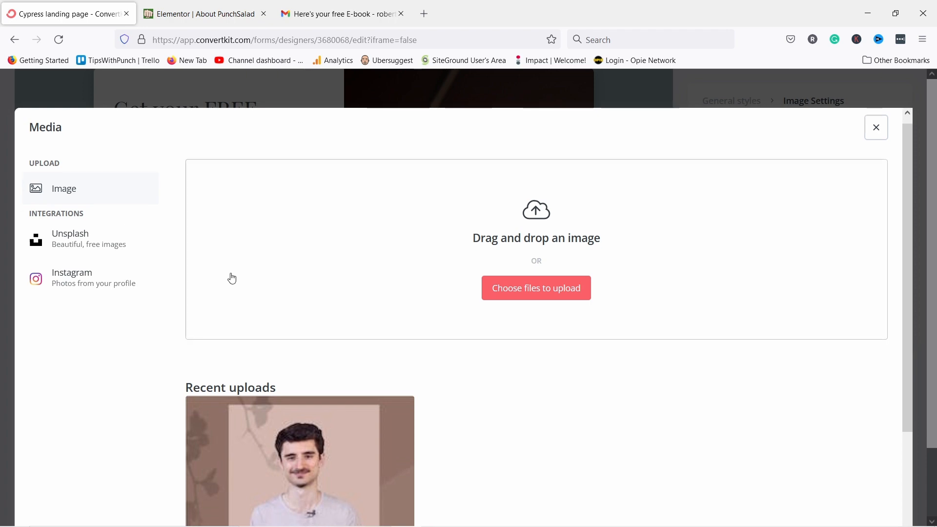
{"action": "scroll", "coordinate": [233, 278], "scroll_direction": "down", "scroll_amount": 3}
{"action": "left_click", "coordinate": [343, 377]}
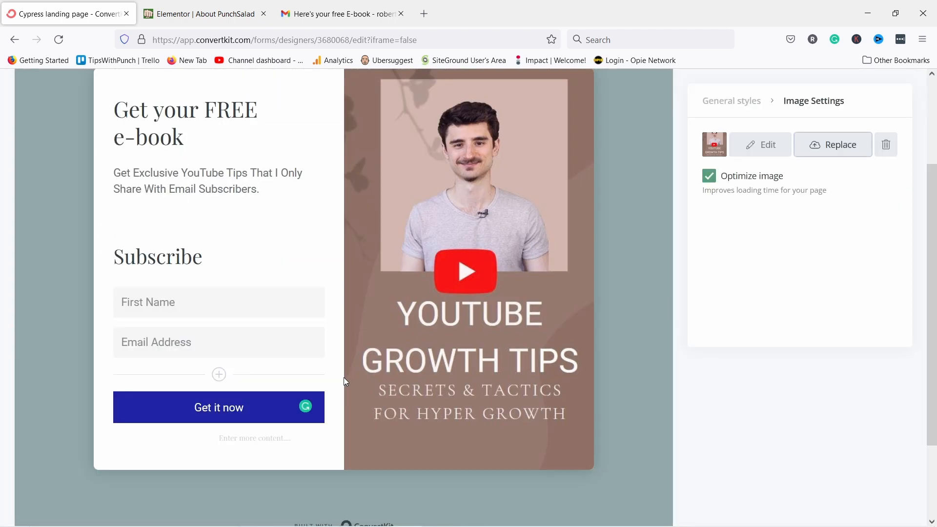
{"action": "scroll", "coordinate": [335, 324], "scroll_direction": "up", "scroll_amount": 3}
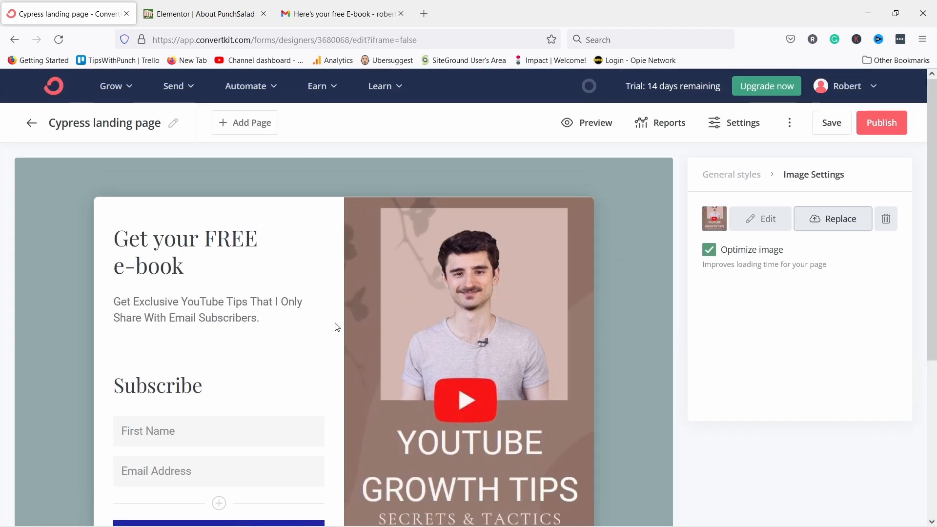
{"action": "scroll", "coordinate": [291, 398], "scroll_direction": "down", "scroll_amount": 1}
Shift the Get it now button's background hue from blue toward plum #a51f7a.
{"action": "left_click", "coordinate": [270, 473]}
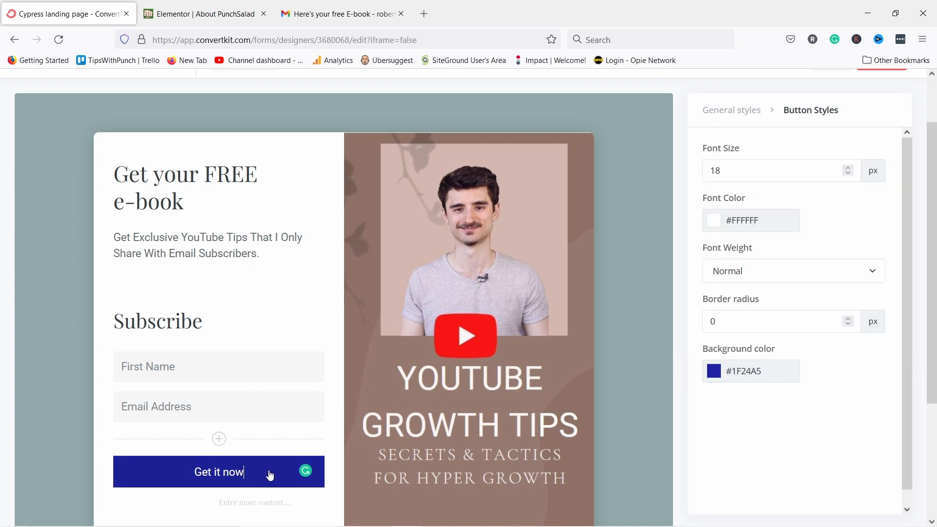
{"action": "left_click", "coordinate": [720, 373]}
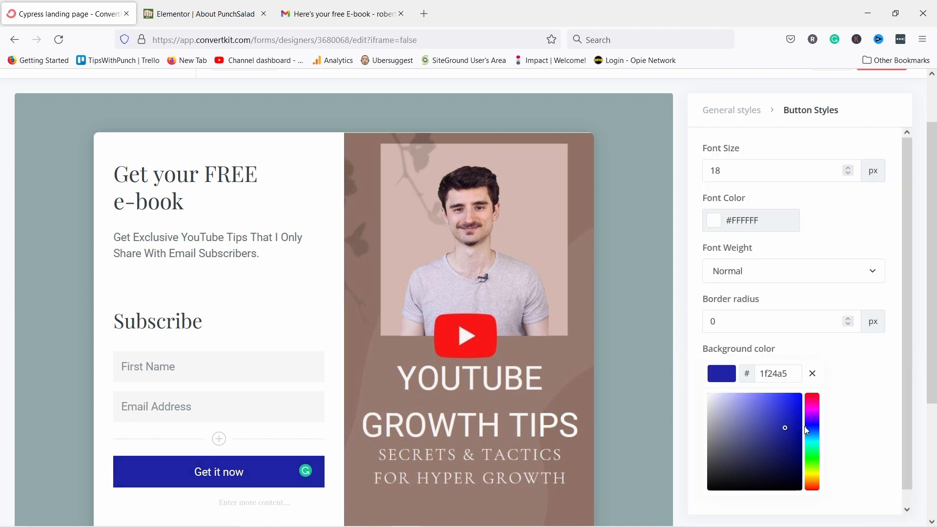
{"action": "left_click_drag", "start_coordinate": [815, 438], "coordinate": [814, 409]}
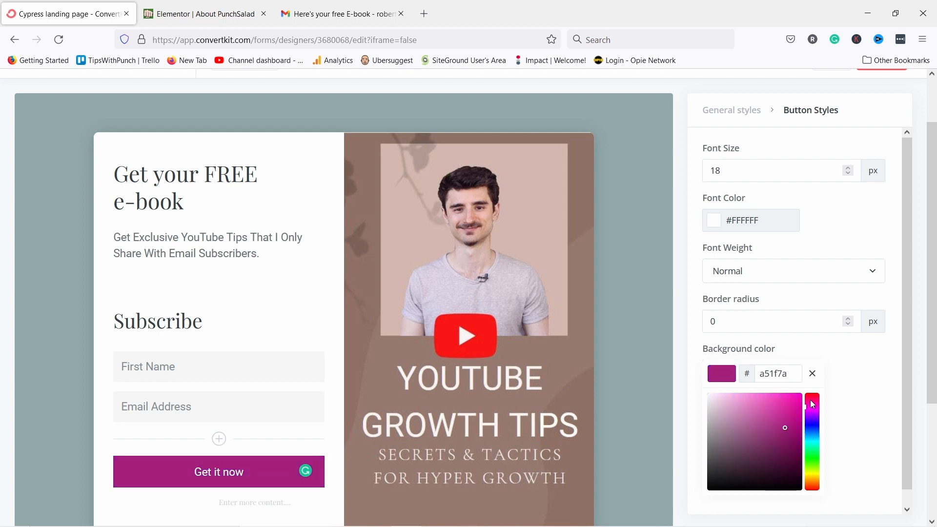
Darken the button background to maroon #691439 and close the colour picker.
{"action": "mouse_move", "coordinate": [771, 437]}
{"action": "left_mouse_down"}
{"action": "mouse_move", "coordinate": [763, 449]}
{"action": "mouse_move", "coordinate": [754, 442]}
{"action": "mouse_move", "coordinate": [786, 452]}
{"action": "left_mouse_up"}
{"action": "left_click", "coordinate": [847, 372]}
{"action": "scroll", "coordinate": [667, 273], "scroll_direction": "up", "scroll_amount": 1}
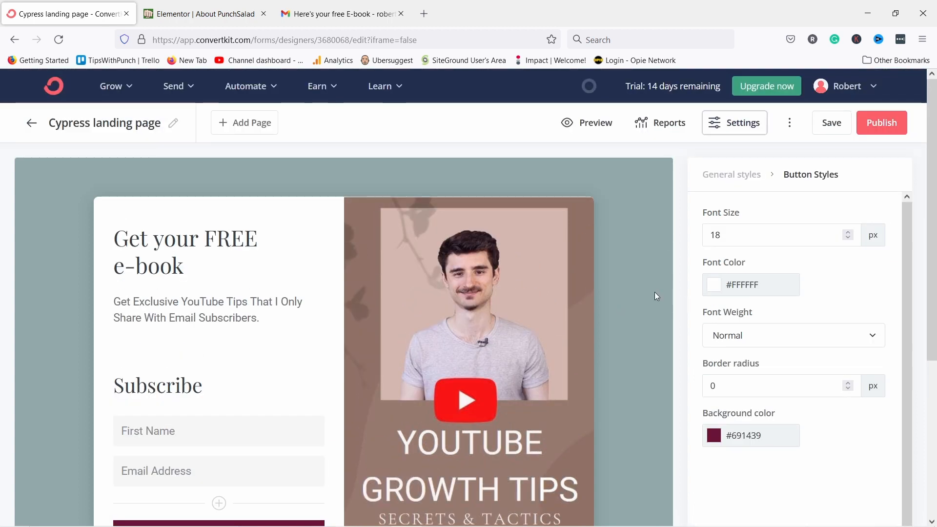
{"action": "scroll", "coordinate": [652, 291], "scroll_direction": "down", "scroll_amount": 1}
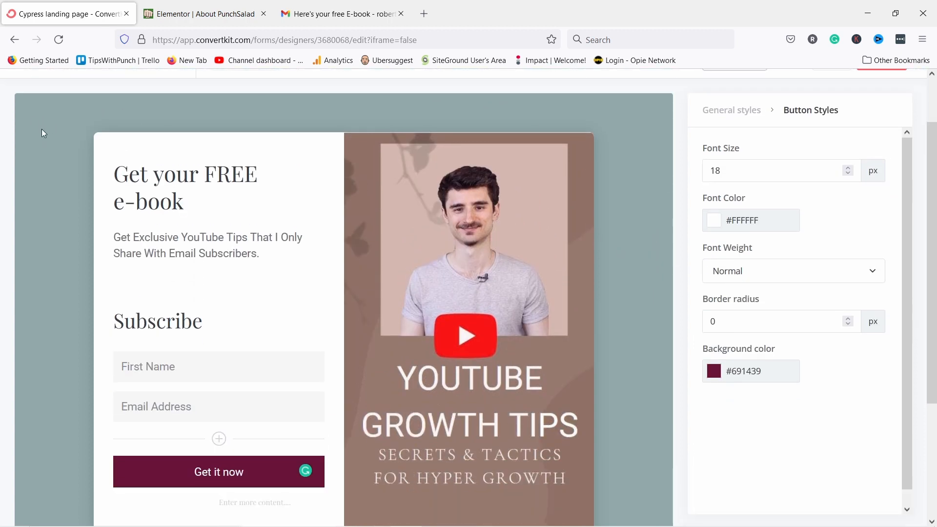
Set the page background colour in General styles to light grey #D9D9D9.
{"action": "left_click", "coordinate": [726, 115]}
{"action": "scroll", "coordinate": [788, 240], "scroll_direction": "up", "scroll_amount": 2}
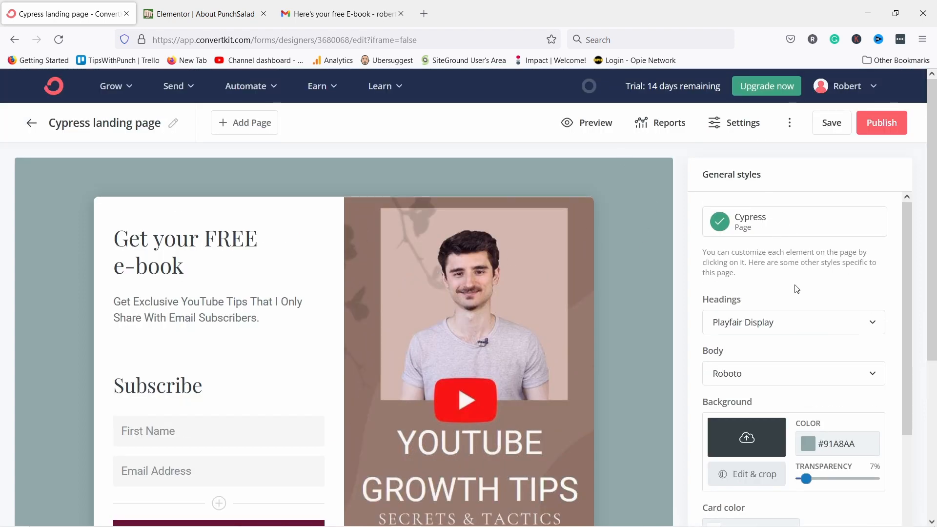
{"action": "scroll", "coordinate": [796, 289], "scroll_direction": "down", "scroll_amount": 2}
{"action": "left_click", "coordinate": [810, 376]}
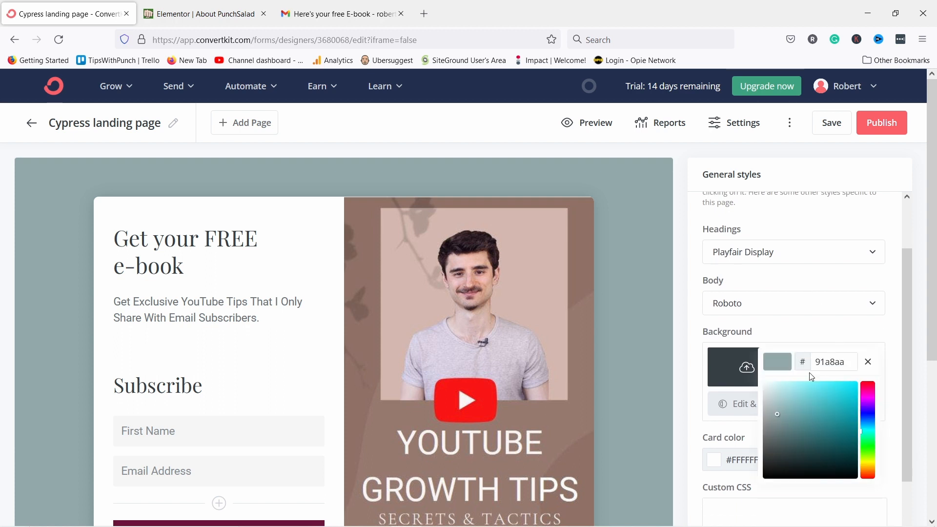
{"action": "left_click", "coordinate": [769, 397]}
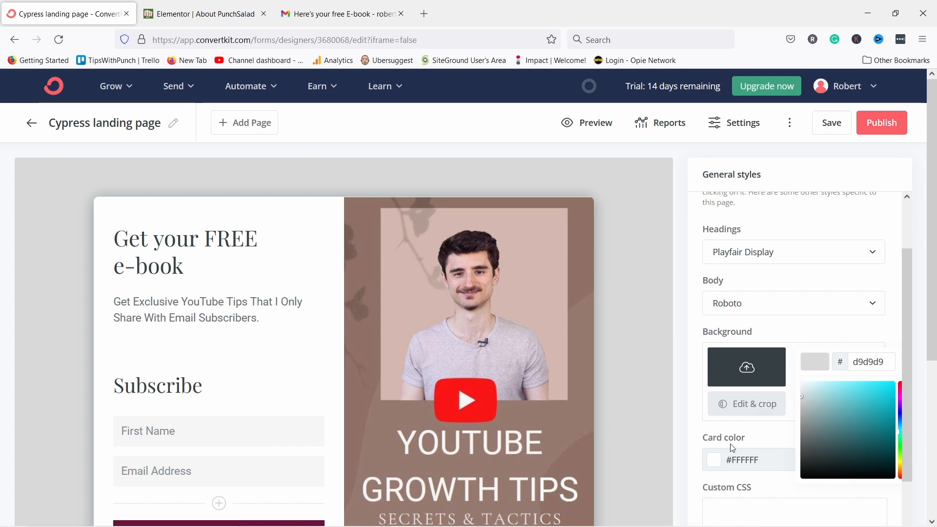
{"action": "left_click", "coordinate": [750, 435]}
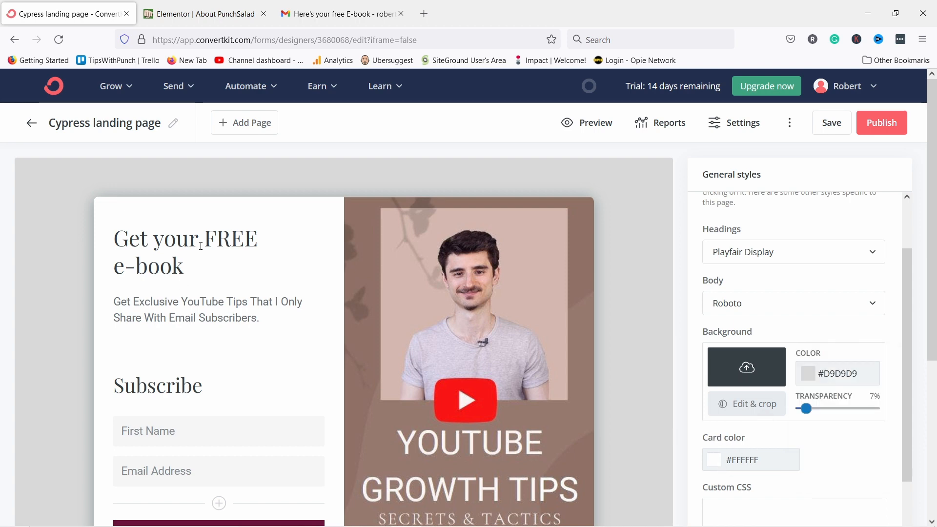
Try a reddish card colour, then leave the card white.
{"action": "left_click", "coordinate": [714, 460]}
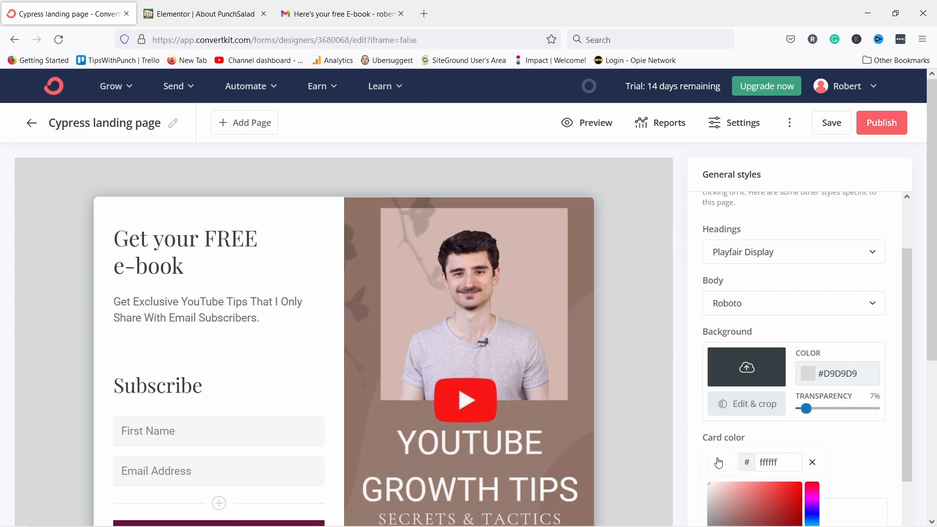
{"action": "scroll", "coordinate": [789, 490], "scroll_direction": "down", "scroll_amount": 3}
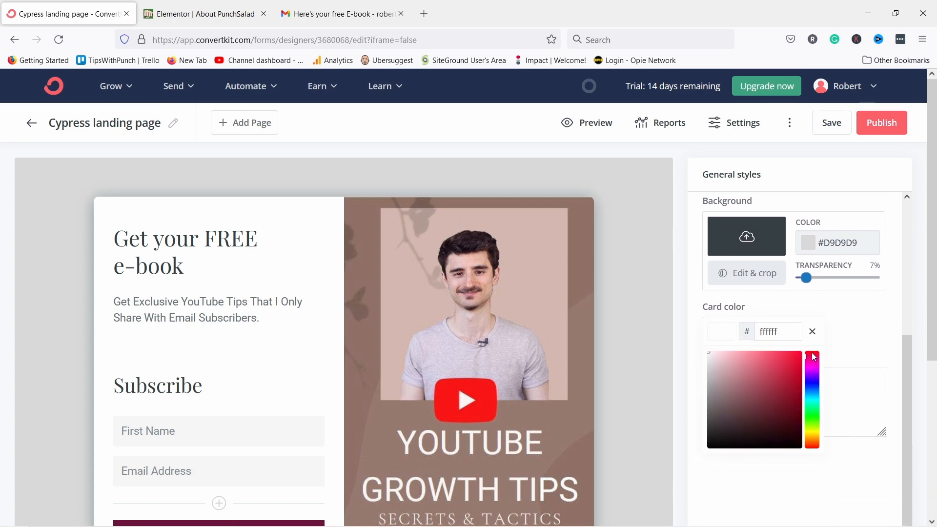
{"action": "left_click_drag", "start_coordinate": [765, 408], "coordinate": [659, 341]}
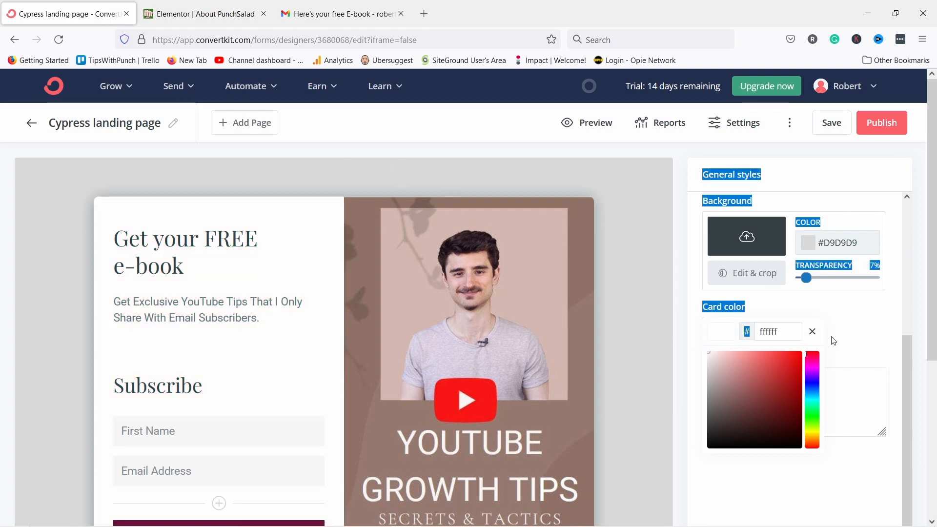
{"action": "left_click", "coordinate": [855, 334]}
Switch the headings font to Domine and save the landing page.
{"action": "scroll", "coordinate": [842, 327], "scroll_direction": "up", "scroll_amount": 2}
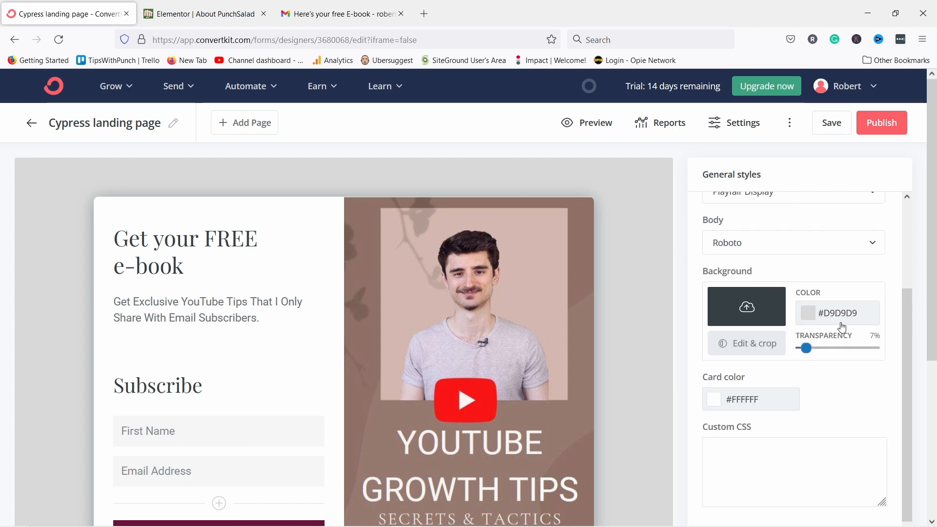
{"action": "scroll", "coordinate": [841, 325], "scroll_direction": "up", "scroll_amount": 4}
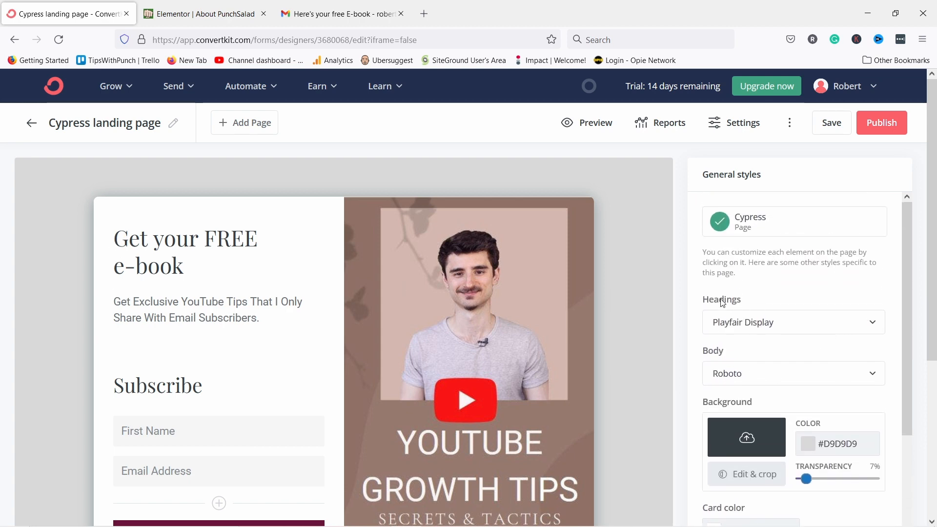
{"action": "left_click", "coordinate": [738, 326]}
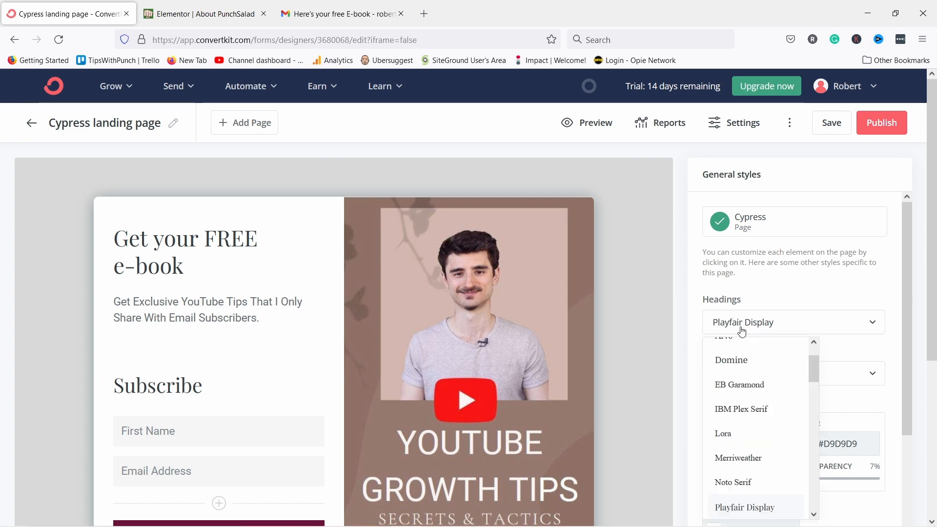
{"action": "left_click", "coordinate": [754, 367]}
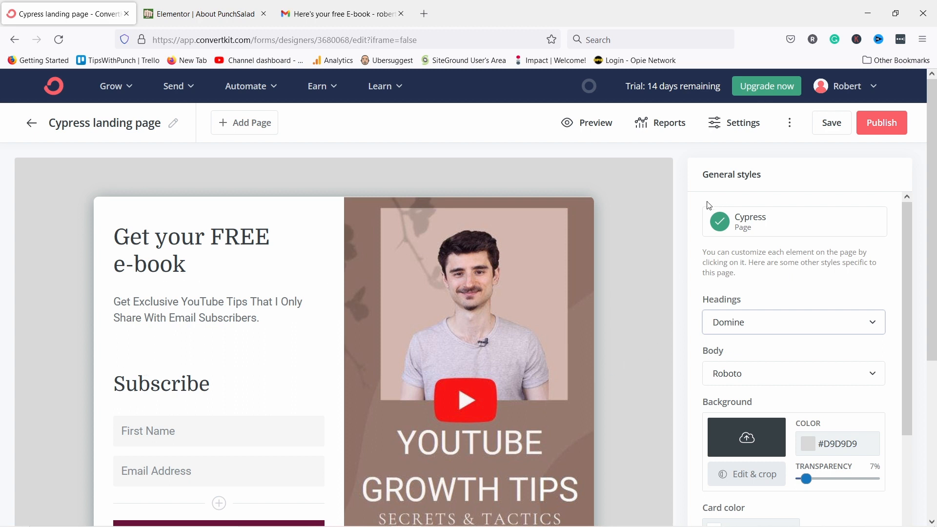
{"action": "left_click", "coordinate": [838, 128]}
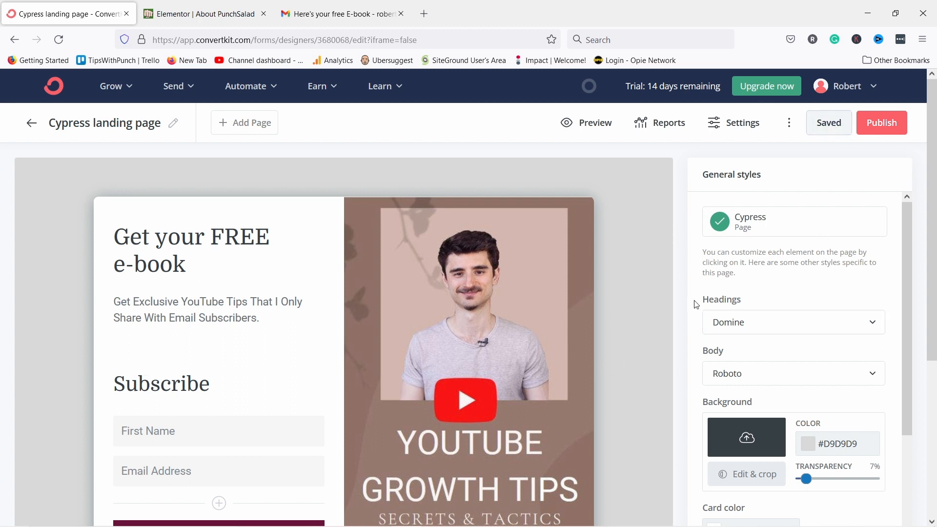
Open Landing Page Settings and switch to the Domain Name section.
{"action": "left_click", "coordinate": [747, 120]}
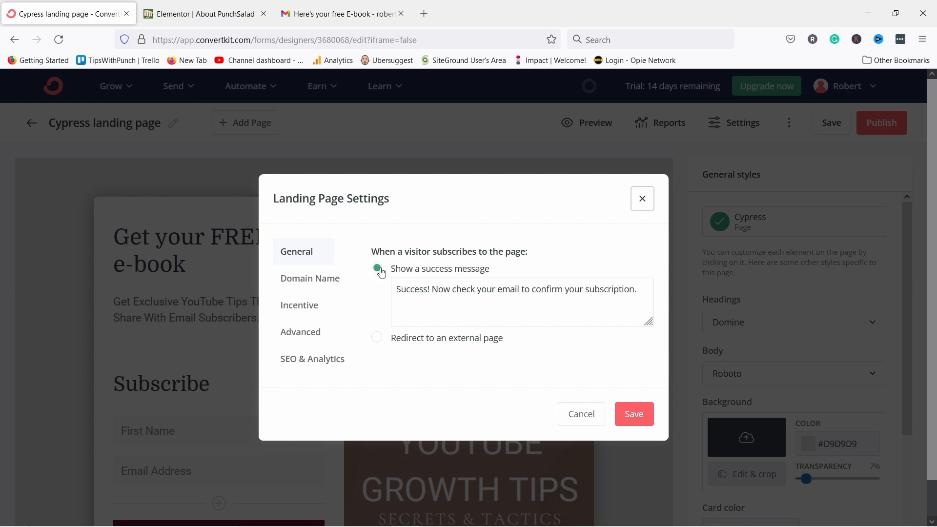
{"action": "left_click_drag", "start_coordinate": [409, 289], "coordinate": [605, 289]}
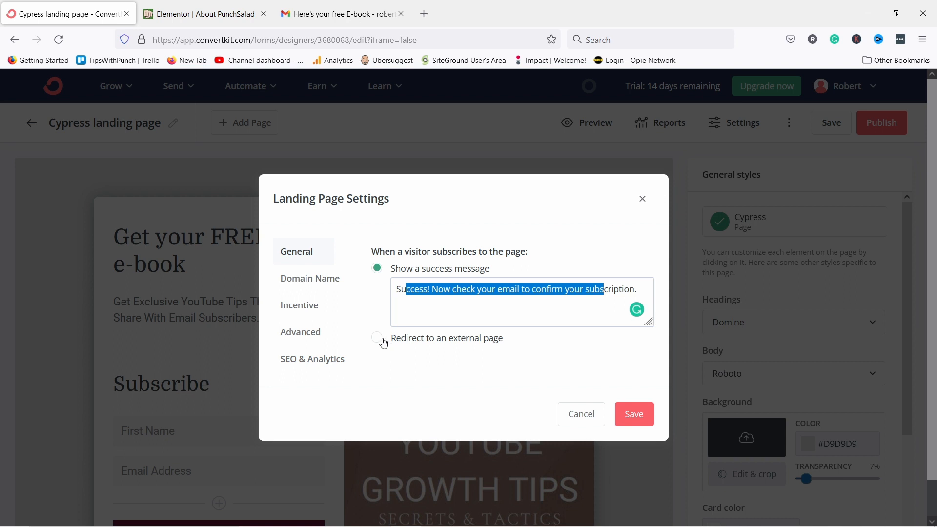
{"action": "left_click", "coordinate": [297, 285]}
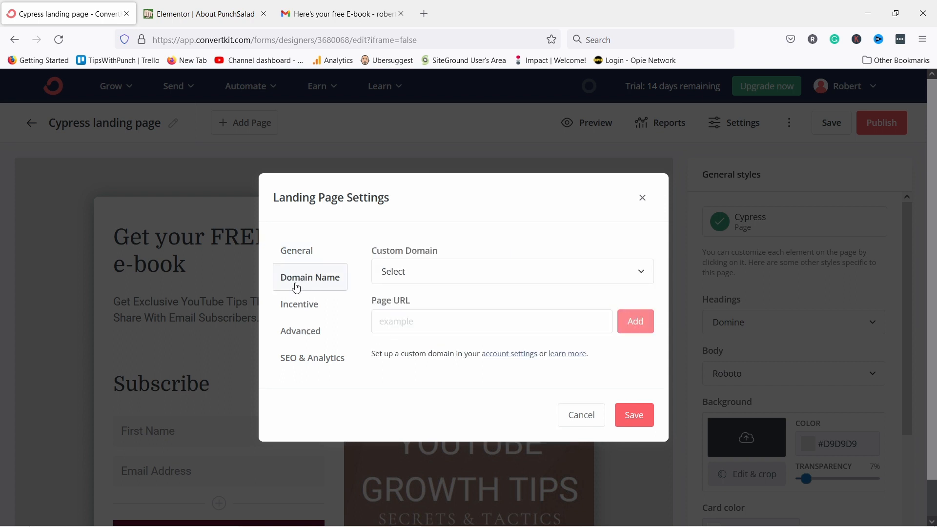
Add the page URL tipswithpunch.ck.page/free-ebook, then go to the Incentive settings.
{"action": "left_click", "coordinate": [415, 278]}
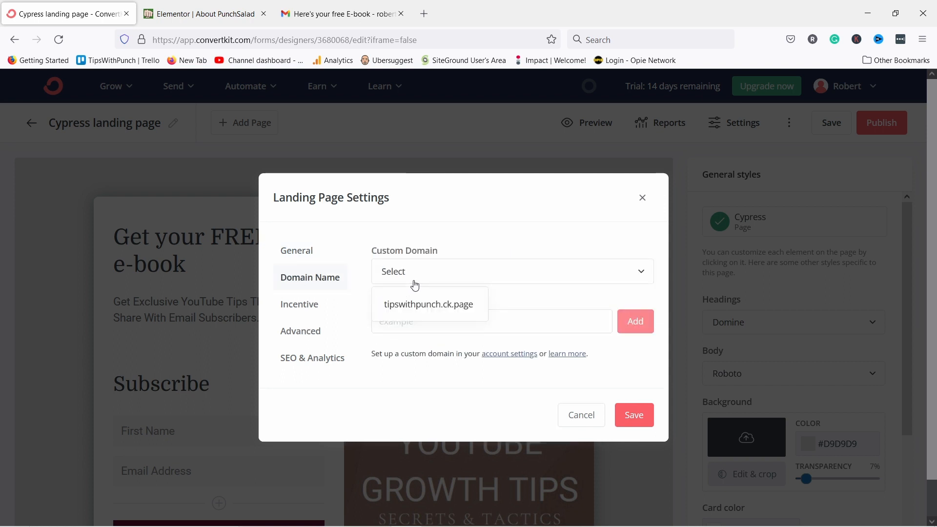
{"action": "left_click", "coordinate": [410, 307]}
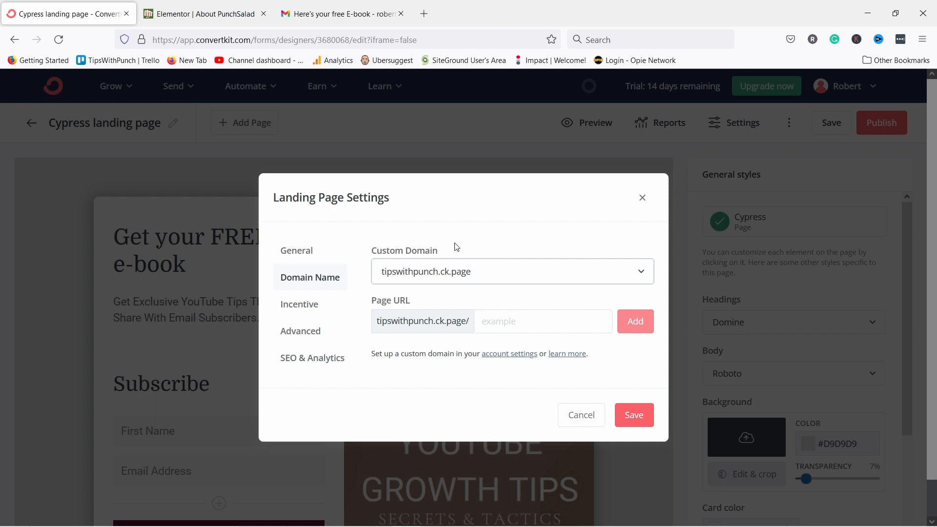
{"action": "left_click", "coordinate": [497, 322]}
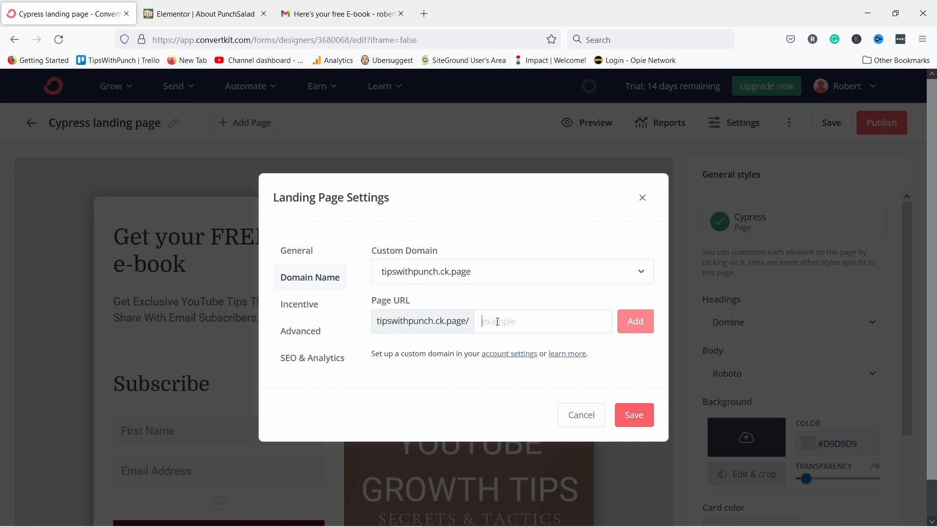
{"action": "type", "text": "free-ebook"}
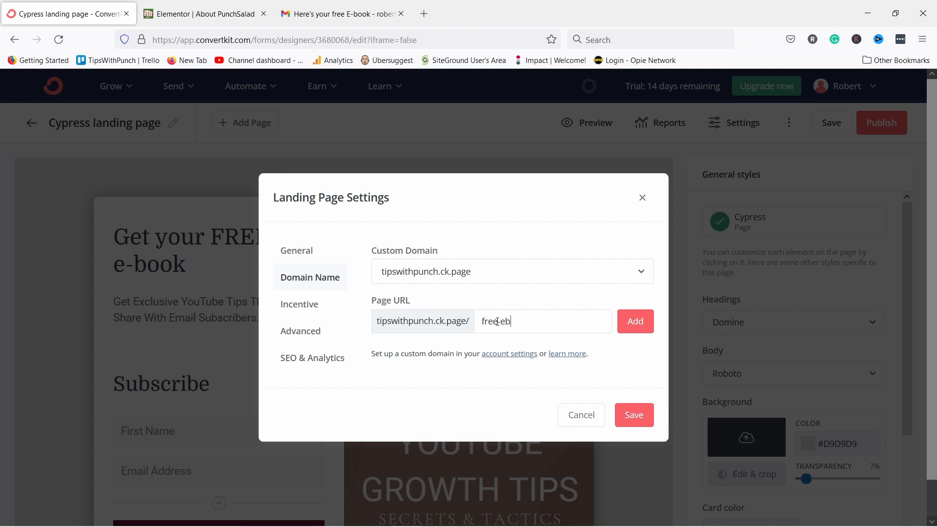
{"action": "left_click", "coordinate": [635, 322]}
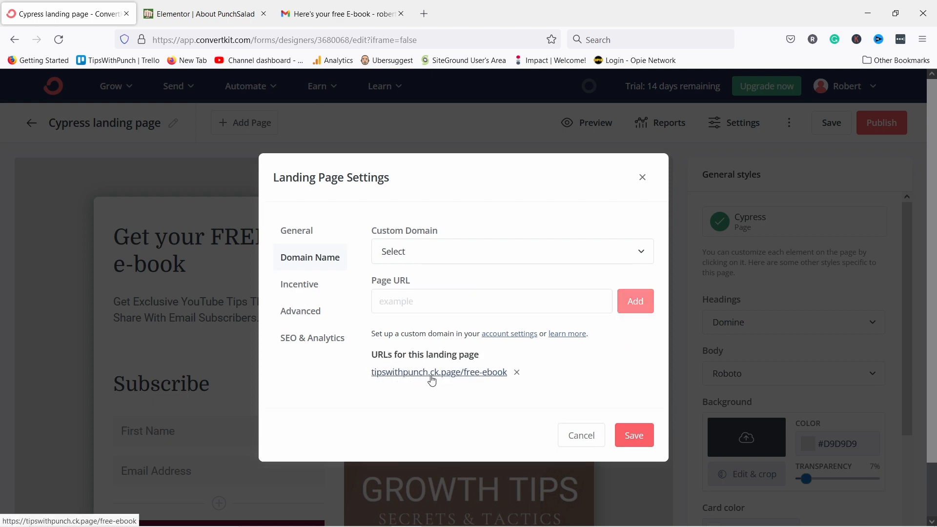
{"action": "left_click", "coordinate": [303, 289]}
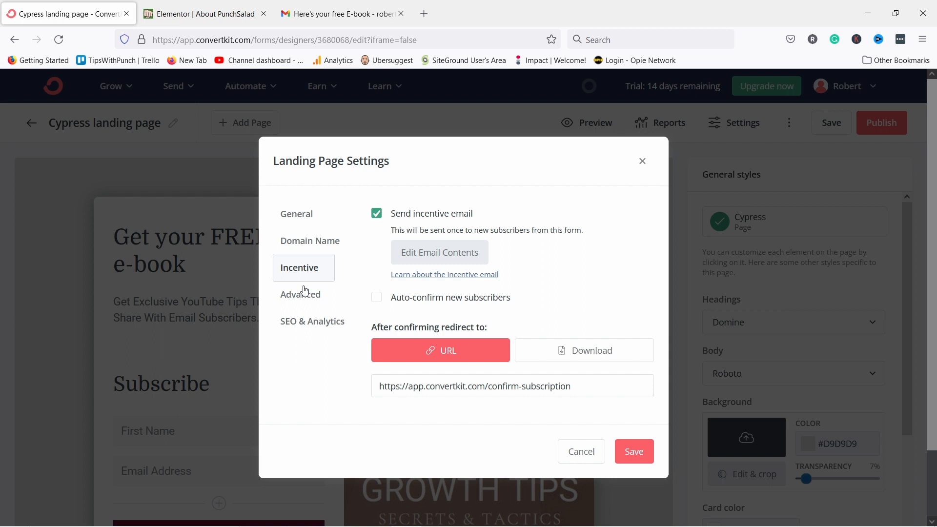
Keep the incentive email on, deliver youtube secrets.pdf as a download, then go to Advanced.
{"action": "left_click", "coordinate": [376, 214]}
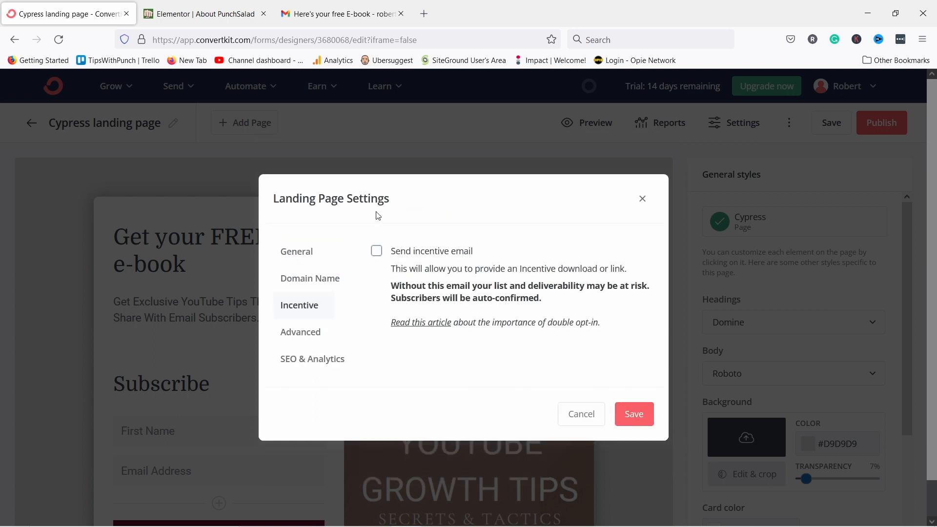
{"action": "left_click", "coordinate": [378, 253]}
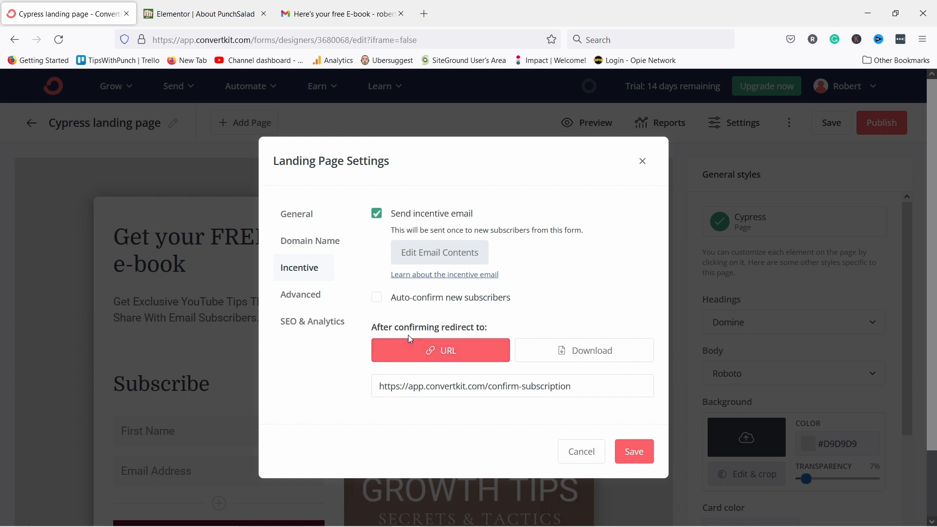
{"action": "left_click", "coordinate": [578, 355]}
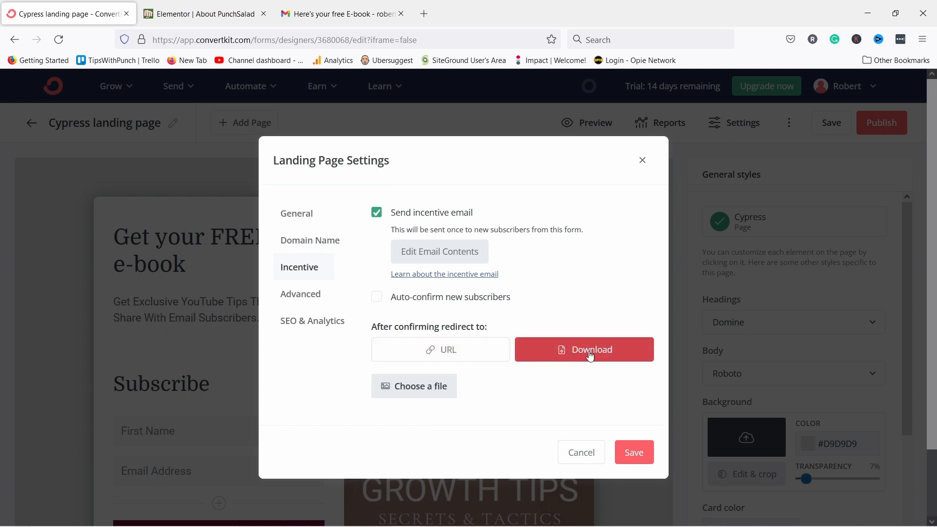
{"action": "left_click", "coordinate": [439, 392]}
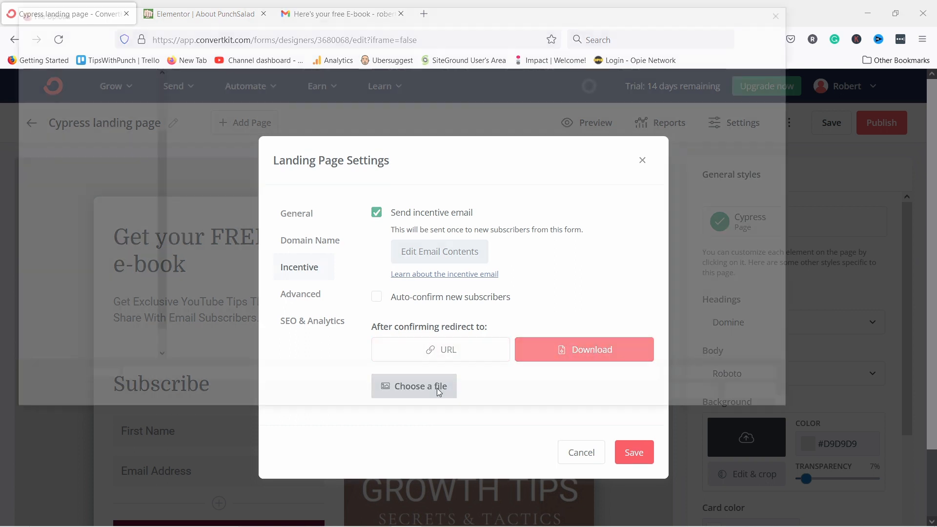
{"action": "left_click", "coordinate": [411, 104]}
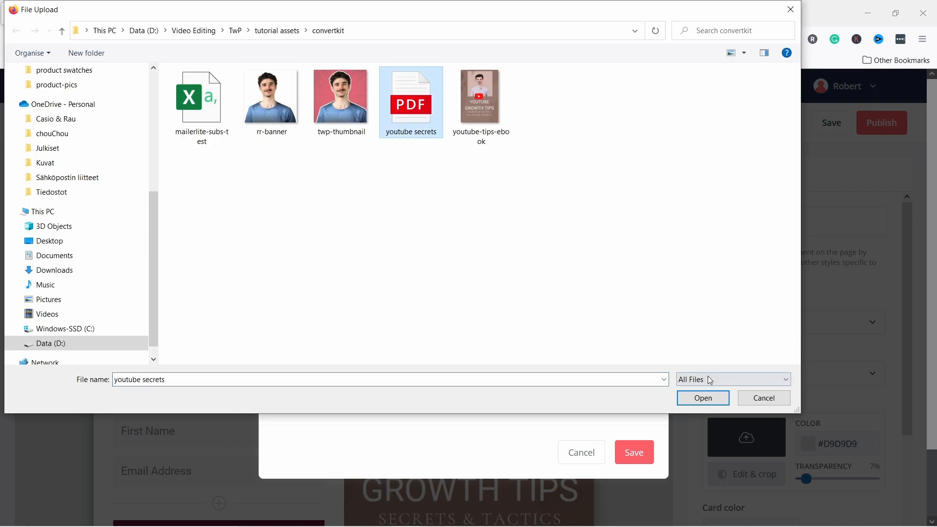
{"action": "left_click", "coordinate": [703, 398]}
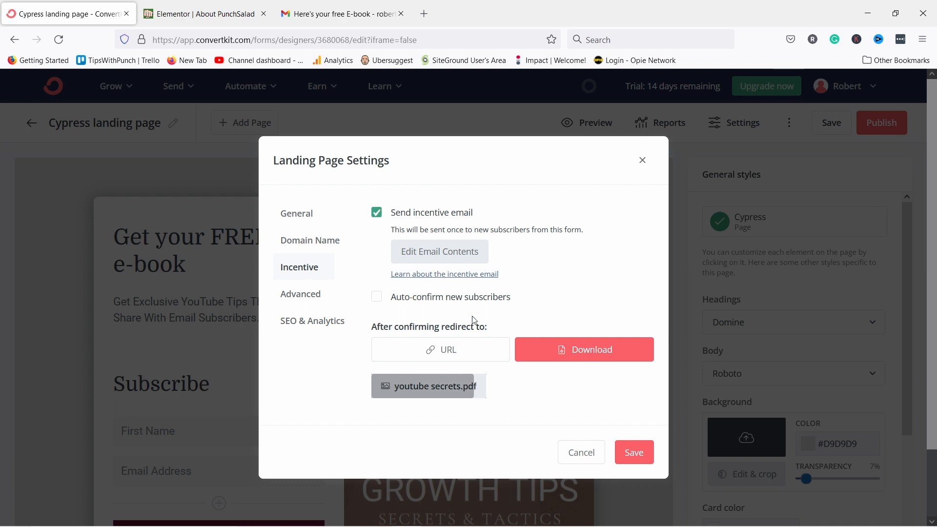
{"action": "left_click", "coordinate": [296, 298]}
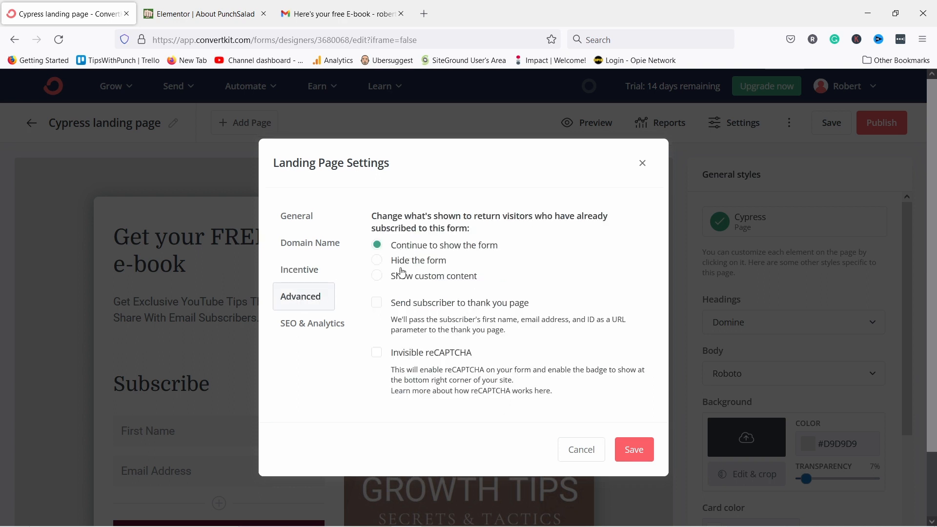
Enable invisible reCAPTCHA and paste 'Get your FREE e-book' as the SEO title.
{"action": "left_click", "coordinate": [378, 355]}
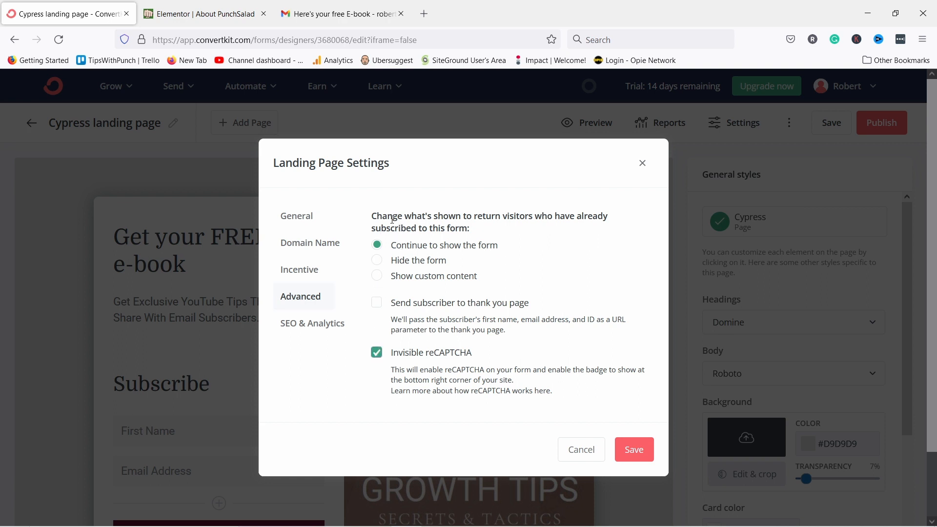
{"action": "left_click", "coordinate": [318, 331]}
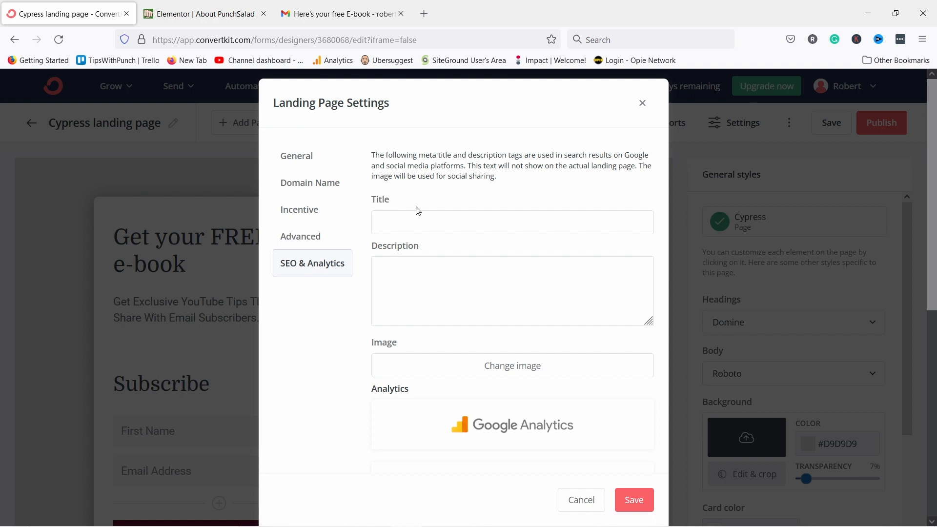
{"action": "left_click", "coordinate": [390, 220]}
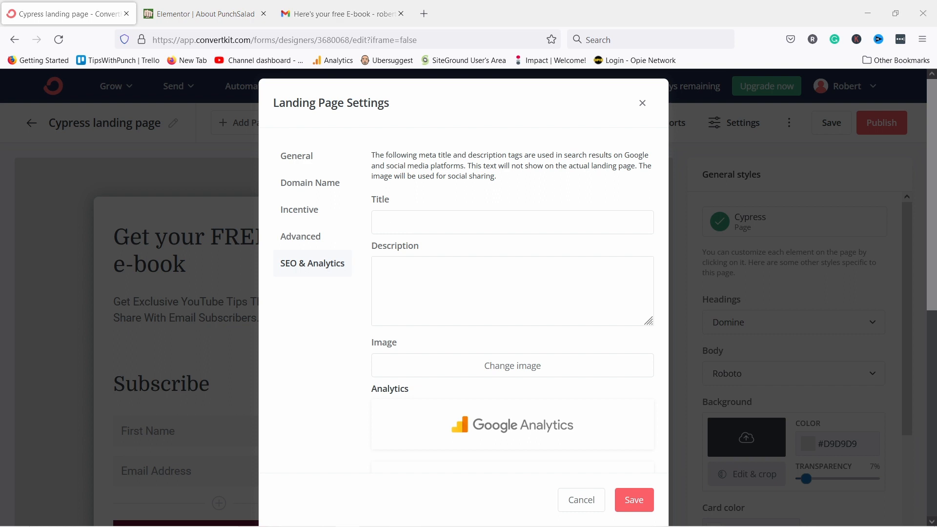
{"action": "type", "text": "Get your FREE e-book"}
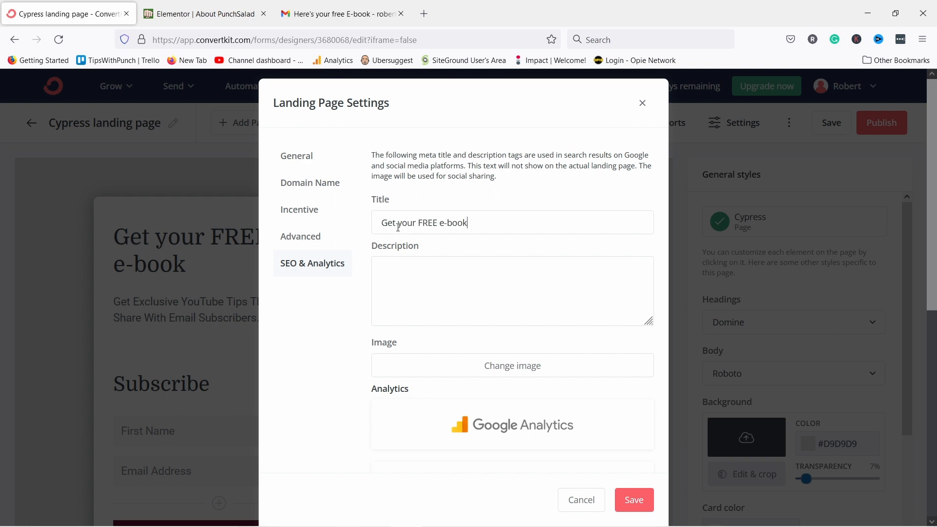
Paste the page's meta description into the SEO settings.
{"action": "left_click", "coordinate": [405, 278]}
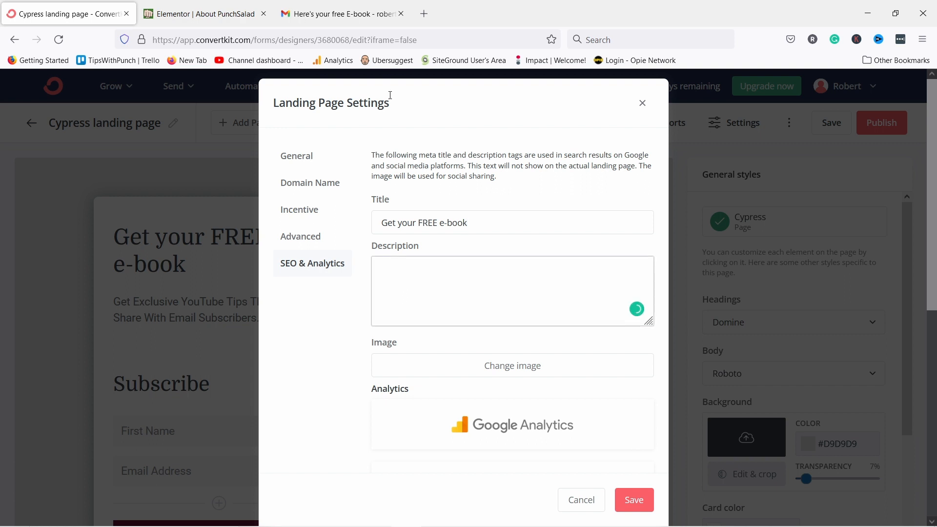
{"action": "key", "text": "alt+Tab"}
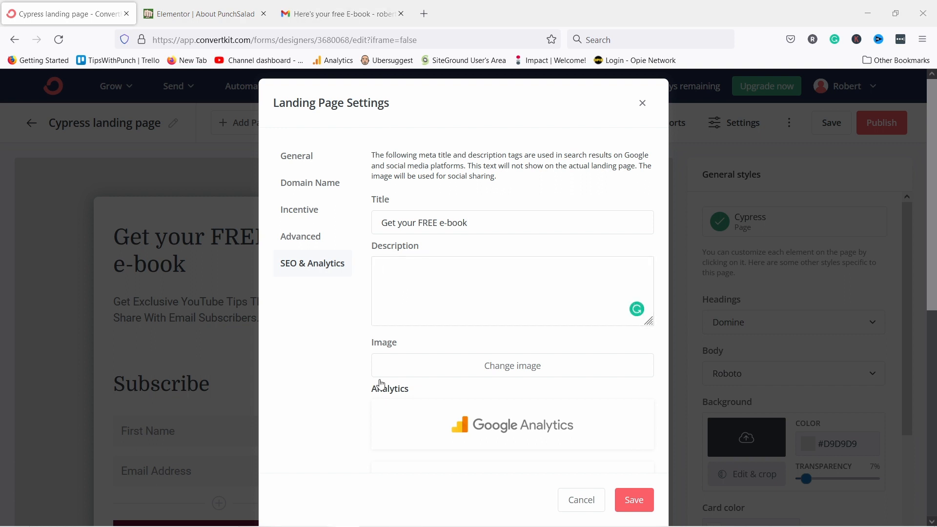
{"action": "left_click", "coordinate": [422, 295]}
{"action": "type", "text": "Get Exclusive YouTube Tips That I Only Share With Email Subscribers"}
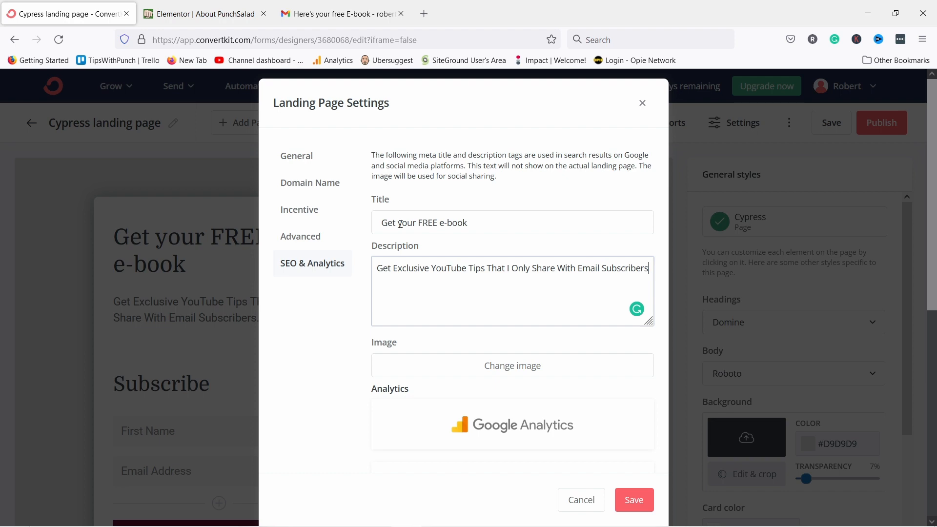
Use the YouTube Growth Tips e-book cover as the sharing image and open Google Analytics setup.
{"action": "left_click", "coordinate": [523, 365]}
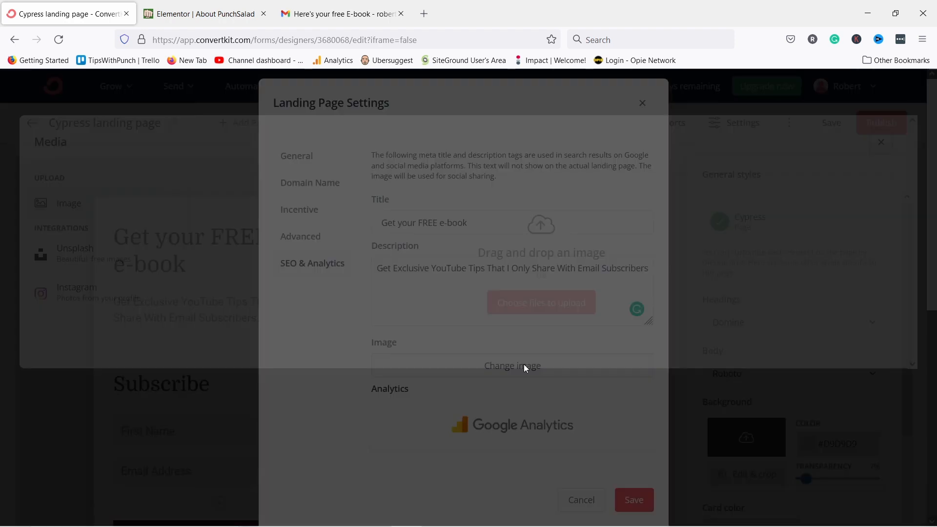
{"action": "left_click", "coordinate": [296, 470]}
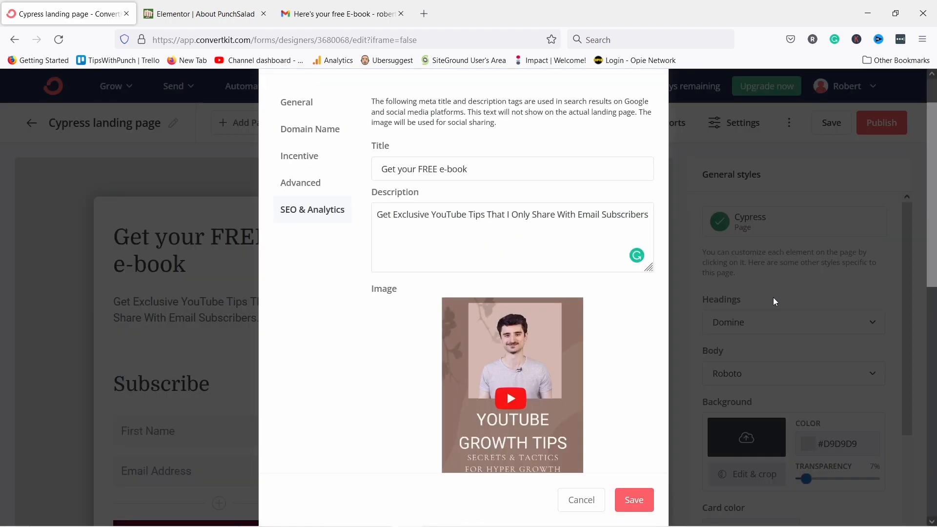
{"action": "scroll", "coordinate": [609, 419], "scroll_direction": "down", "scroll_amount": 1}
{"action": "scroll", "coordinate": [613, 393], "scroll_direction": "down", "scroll_amount": 5}
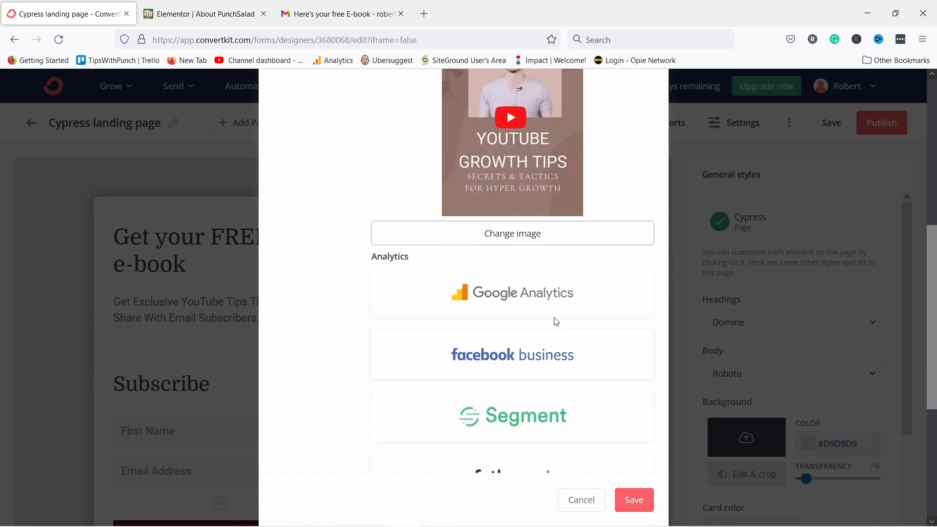
{"action": "scroll", "coordinate": [554, 320], "scroll_direction": "down", "scroll_amount": 1}
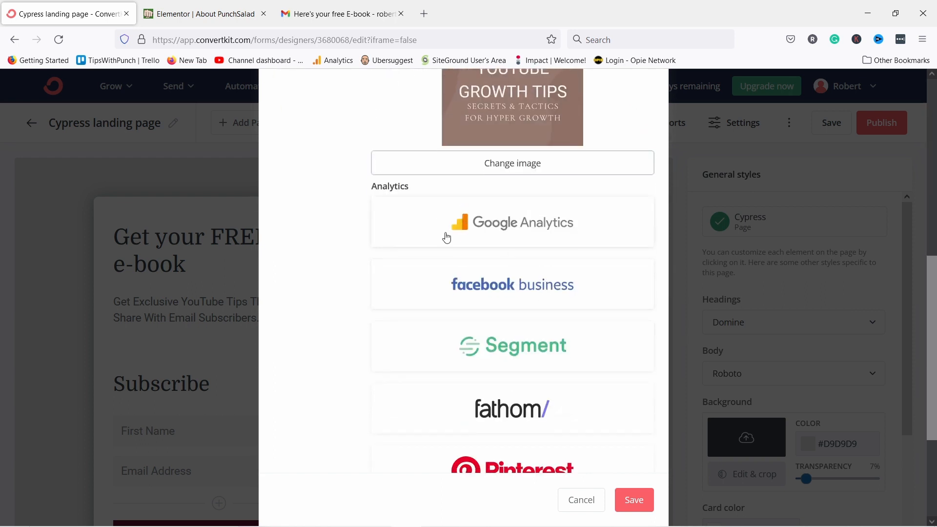
{"action": "left_click", "coordinate": [426, 233]}
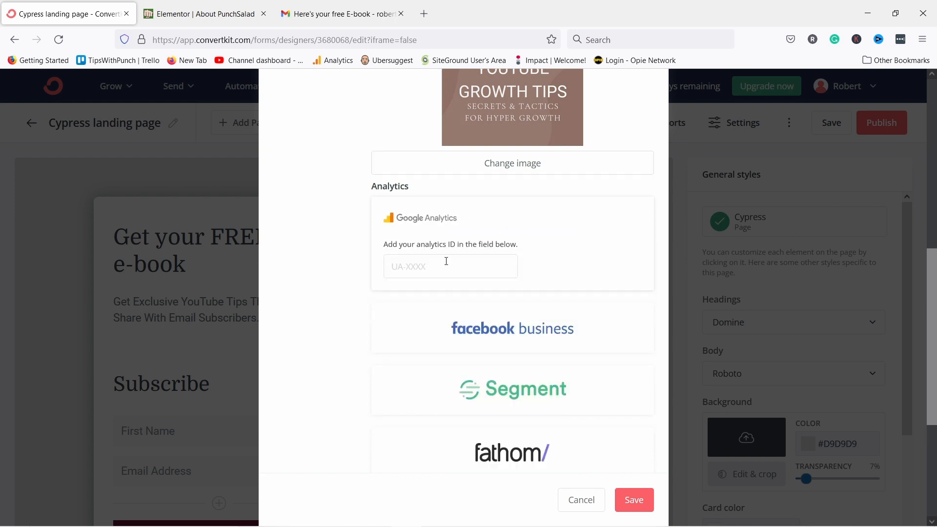
{"action": "left_click", "coordinate": [393, 266]}
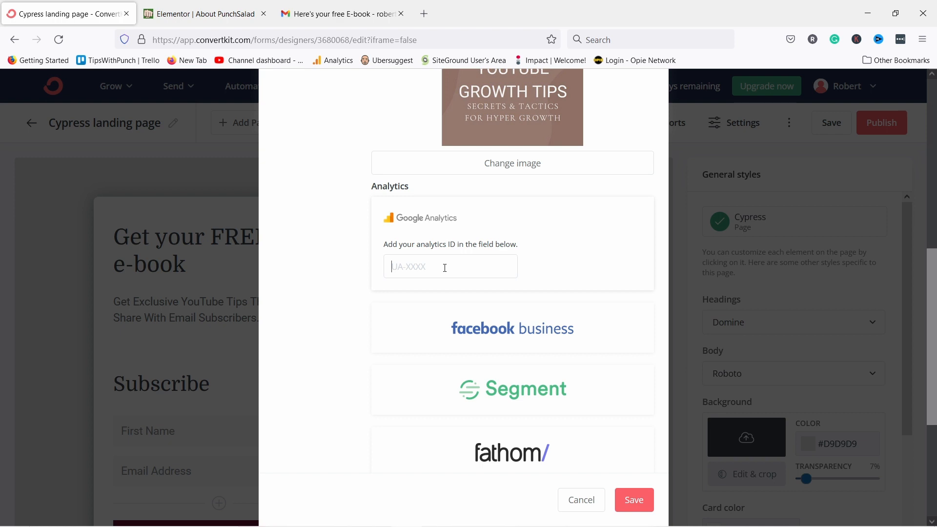
Review the integrations list, then save the SEO title, description and sharing image settings.
{"action": "scroll", "coordinate": [466, 292], "scroll_direction": "down", "scroll_amount": 5}
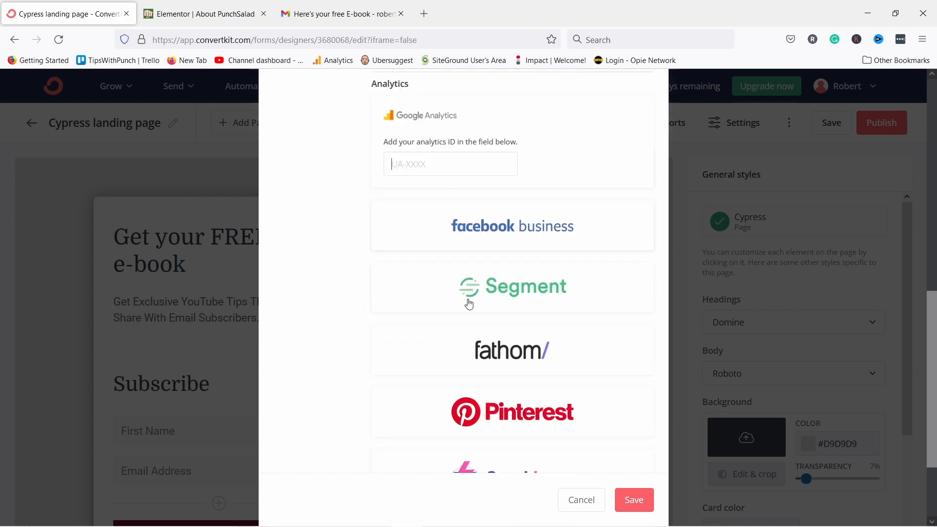
{"action": "scroll", "coordinate": [466, 299], "scroll_direction": "up", "scroll_amount": 4}
{"action": "scroll", "coordinate": [469, 219], "scroll_direction": "down", "scroll_amount": 4}
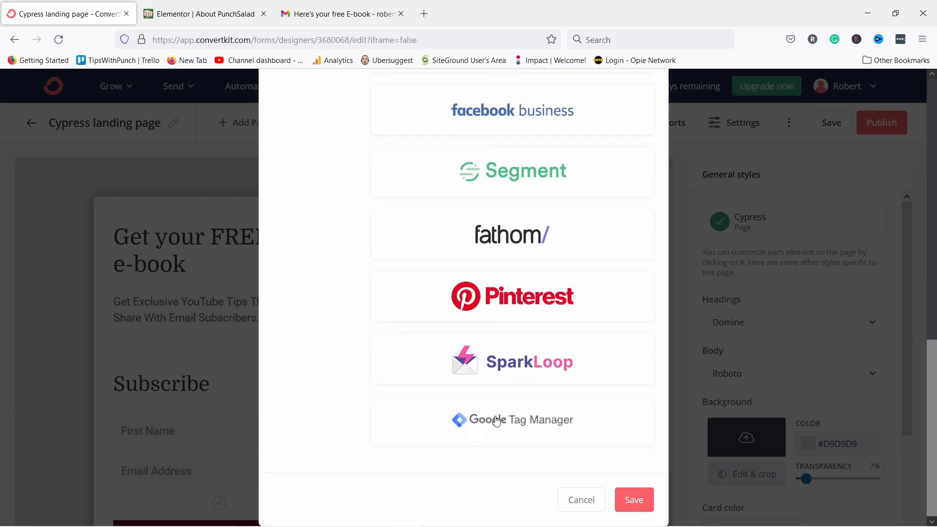
{"action": "scroll", "coordinate": [501, 419], "scroll_direction": "up", "scroll_amount": 5}
{"action": "scroll", "coordinate": [492, 405], "scroll_direction": "up", "scroll_amount": 3}
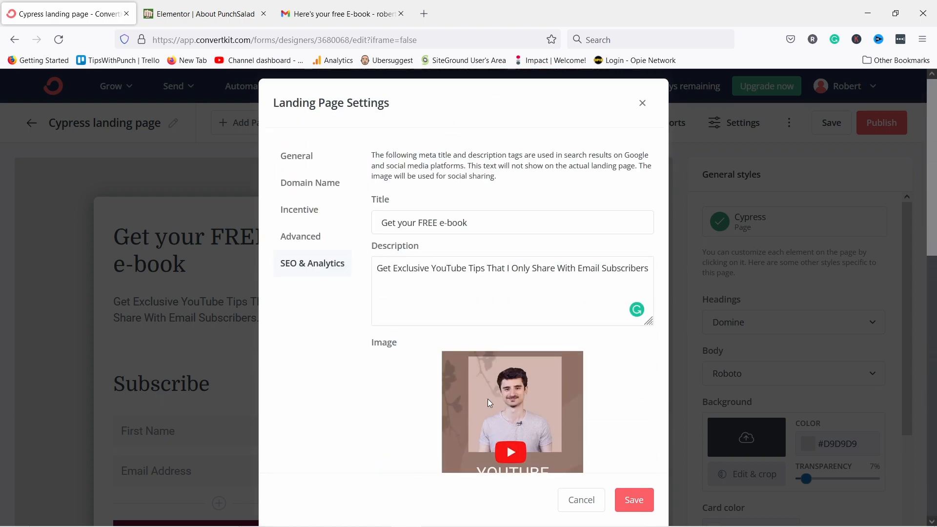
{"action": "scroll", "coordinate": [484, 393], "scroll_direction": "down", "scroll_amount": 5}
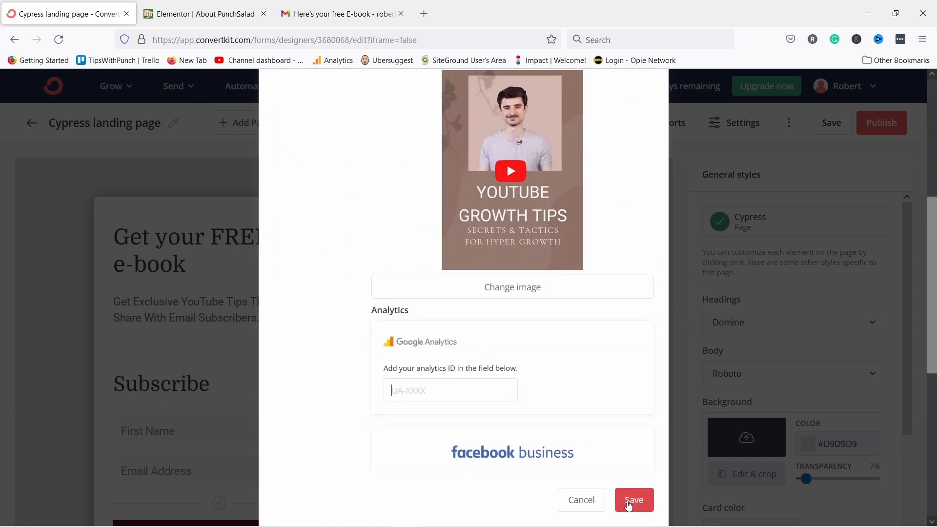
{"action": "left_click", "coordinate": [632, 499]}
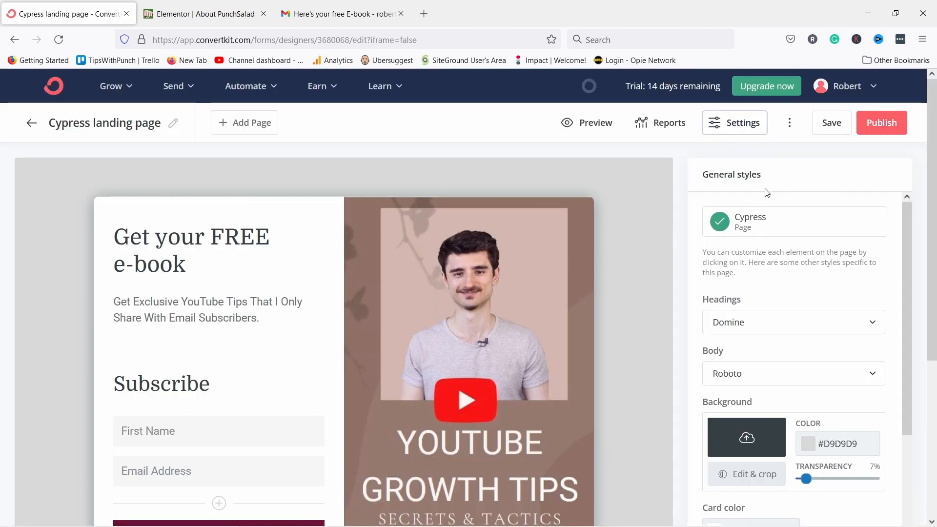
Save and publish the Cypress landing page, copying its public URL.
{"action": "left_click", "coordinate": [832, 128]}
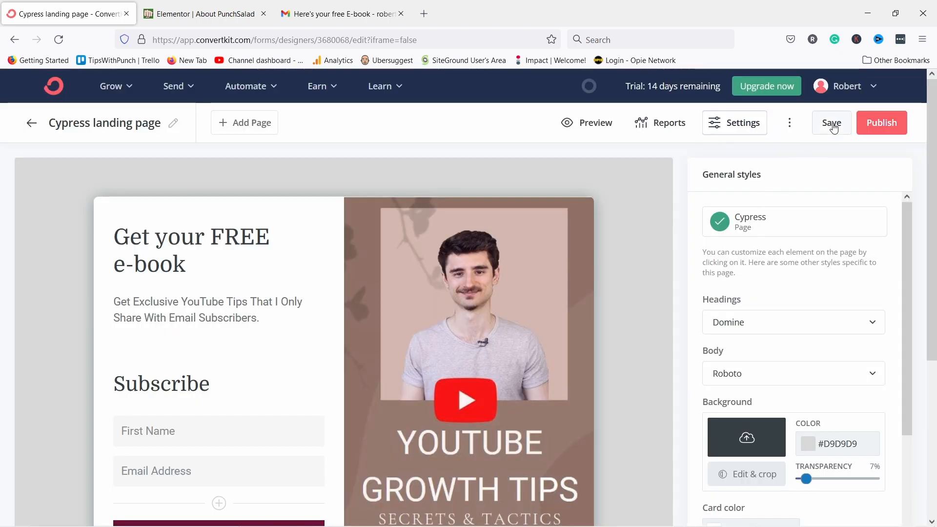
{"action": "left_click", "coordinate": [878, 125]}
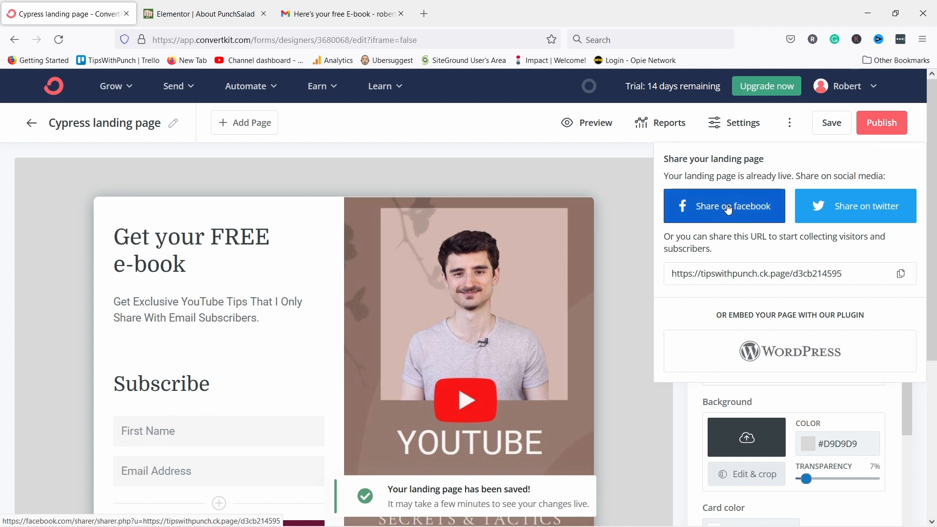
{"action": "left_click", "coordinate": [900, 274]}
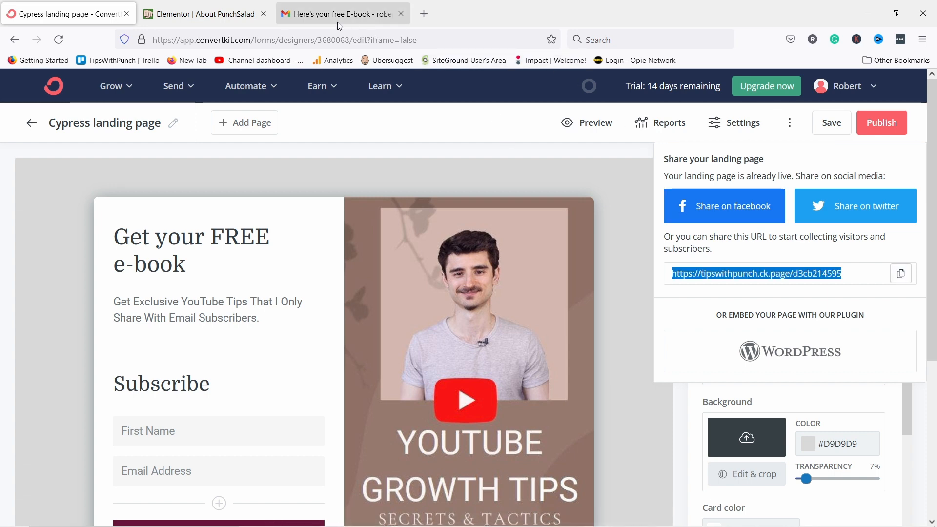
Load the copied URL in a new browser tab, review the live page, then close it.
{"action": "left_click", "coordinate": [423, 13]}
{"action": "key", "text": "ctrl+v"}
{"action": "key", "text": "Return"}
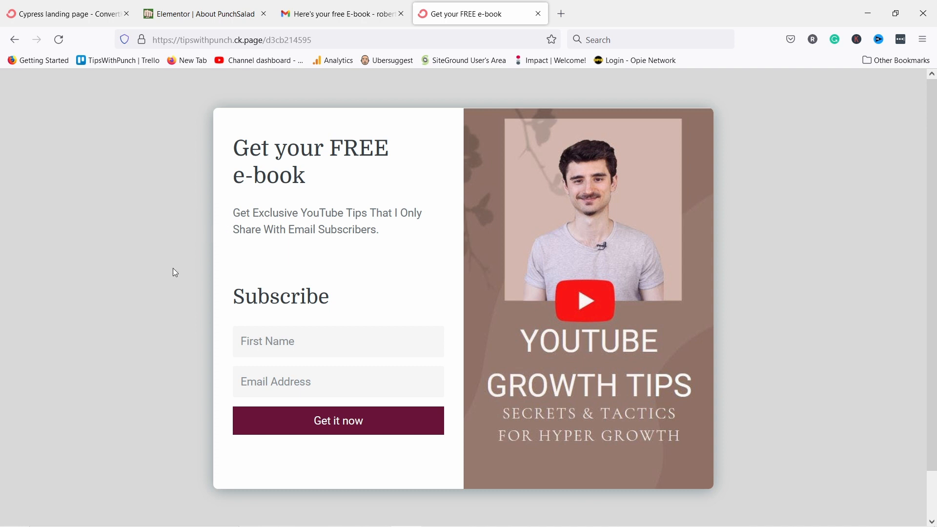
{"action": "scroll", "coordinate": [293, 220], "scroll_direction": "down", "scroll_amount": 2}
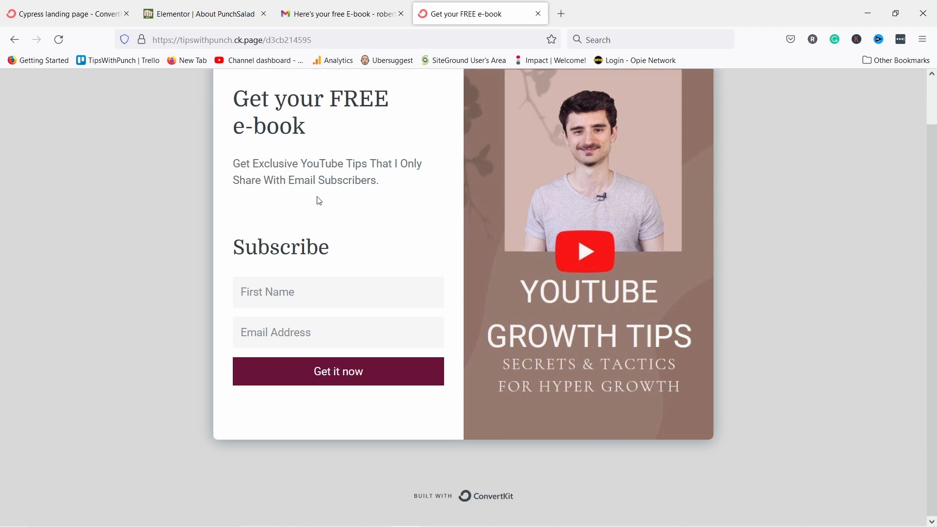
{"action": "scroll", "coordinate": [364, 229], "scroll_direction": "up", "scroll_amount": 2}
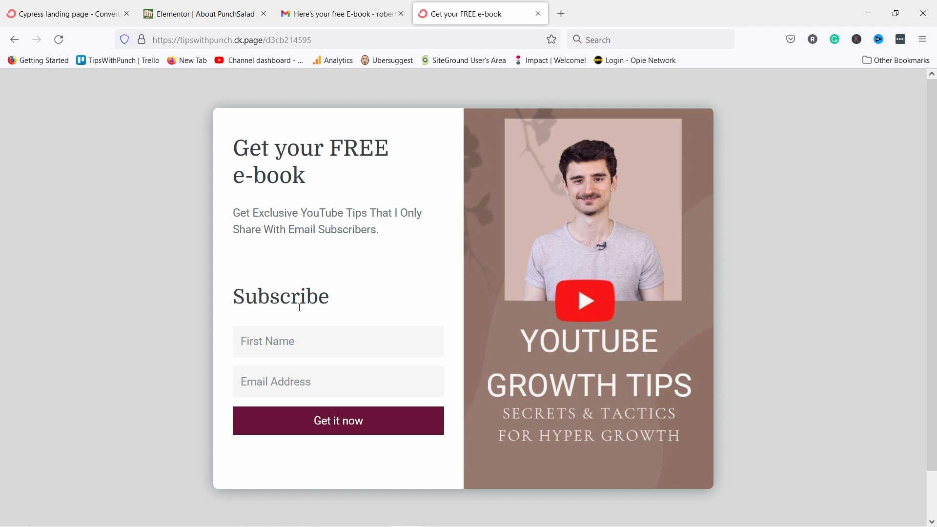
{"action": "left_click", "coordinate": [538, 13]}
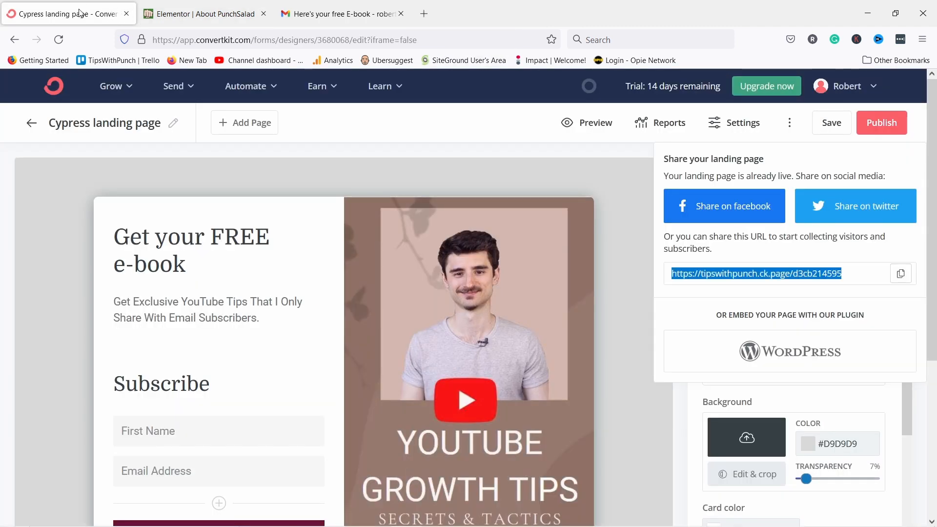
Return to the dashboard and go to Broadcasts under the Send menu.
{"action": "left_click", "coordinate": [55, 90]}
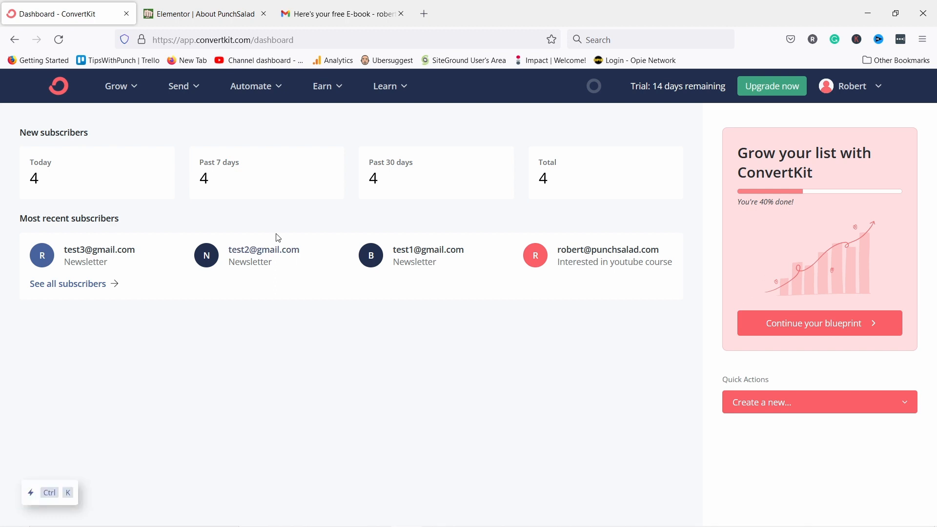
{"action": "left_click", "coordinate": [189, 91]}
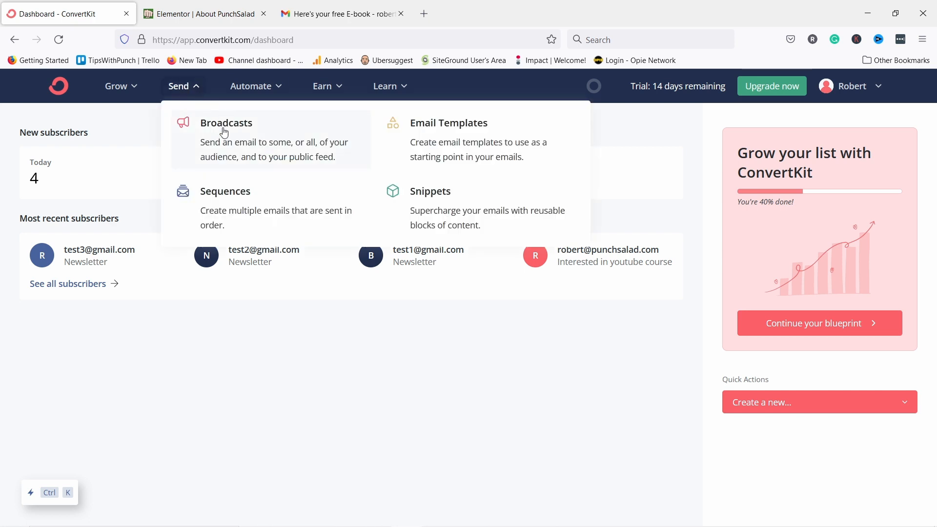
{"action": "left_click", "coordinate": [239, 132]}
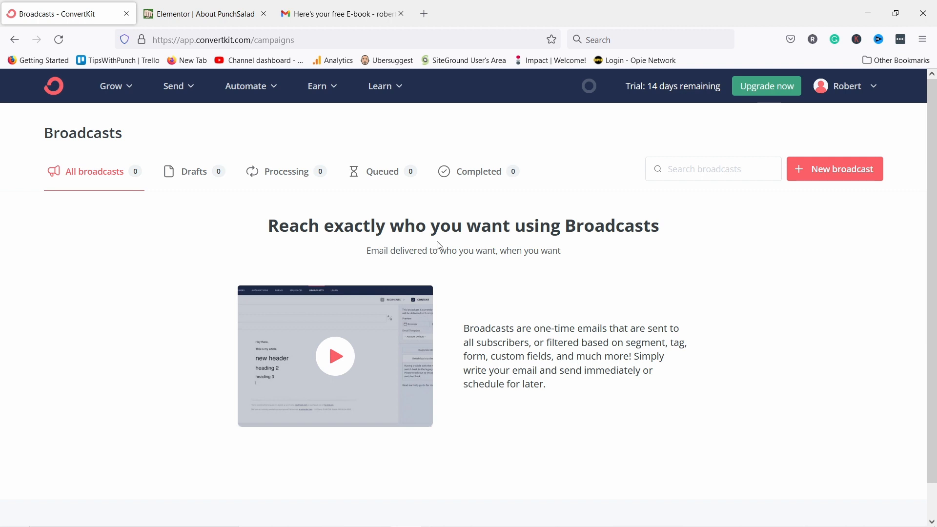
Start a new broadcast with the subject '5 Tips for Being Natural on Camera'.
{"action": "left_click", "coordinate": [816, 175]}
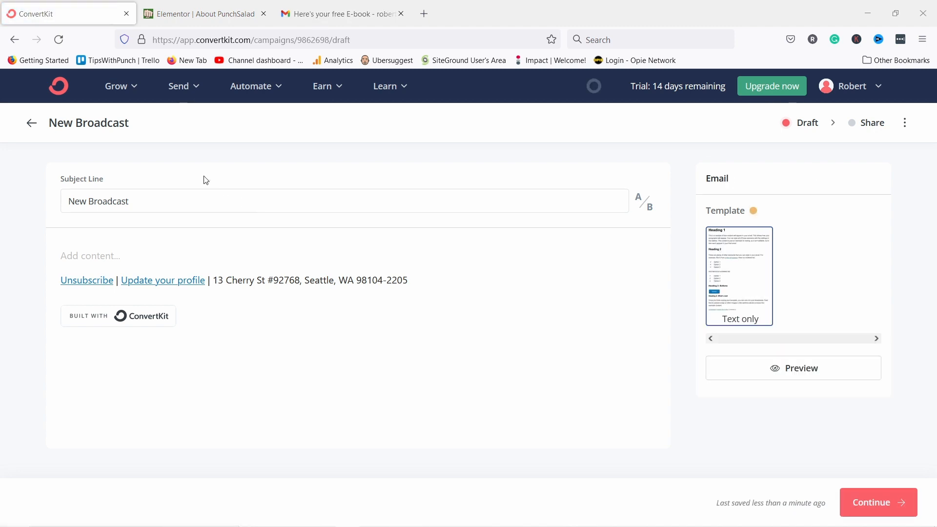
{"action": "triple_click", "coordinate": [153, 199]}
{"action": "key", "text": "ctrl+v"}
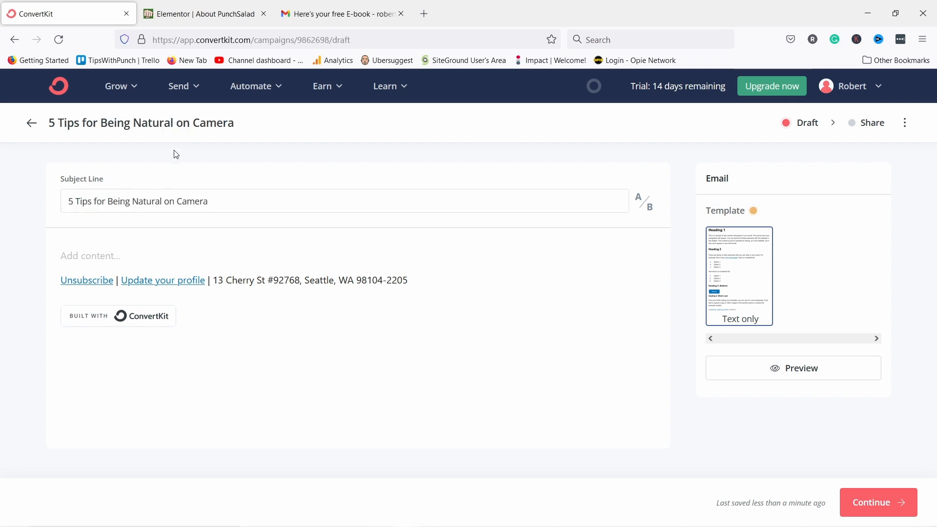
Paste the intro text and YouTube link into the body and remove the extra blank lines.
{"action": "left_click", "coordinate": [90, 259]}
{"action": "key", "text": "ctrl+v"}
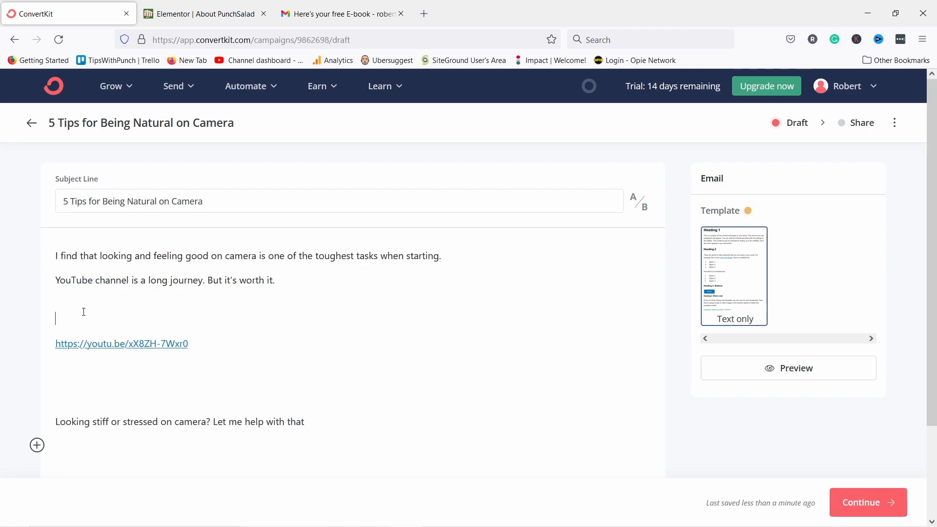
{"action": "key", "text": "BackSpace"}
{"action": "key", "text": "BackSpace"}
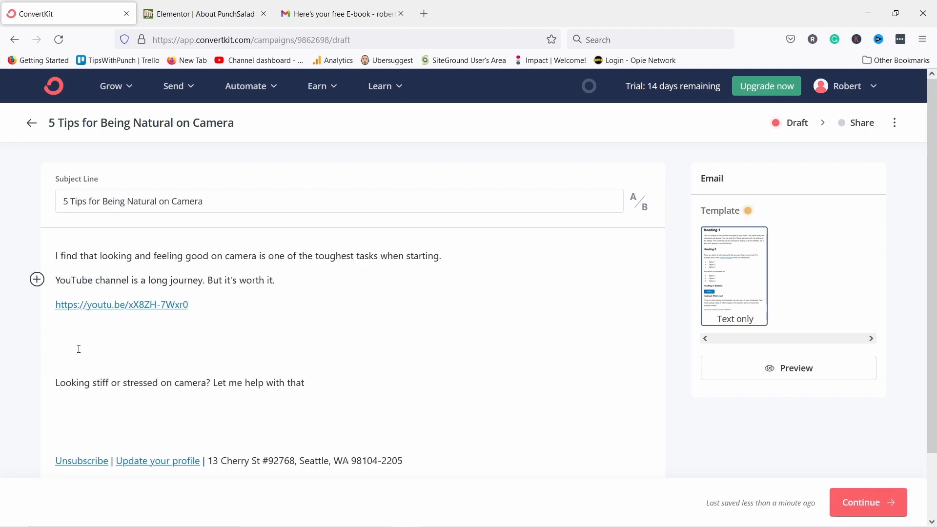
{"action": "key", "text": "Down"}
{"action": "key", "text": "Down"}
{"action": "key", "text": "Delete"}
{"action": "key", "text": "Delete"}
{"action": "key", "text": "BackSpace"}
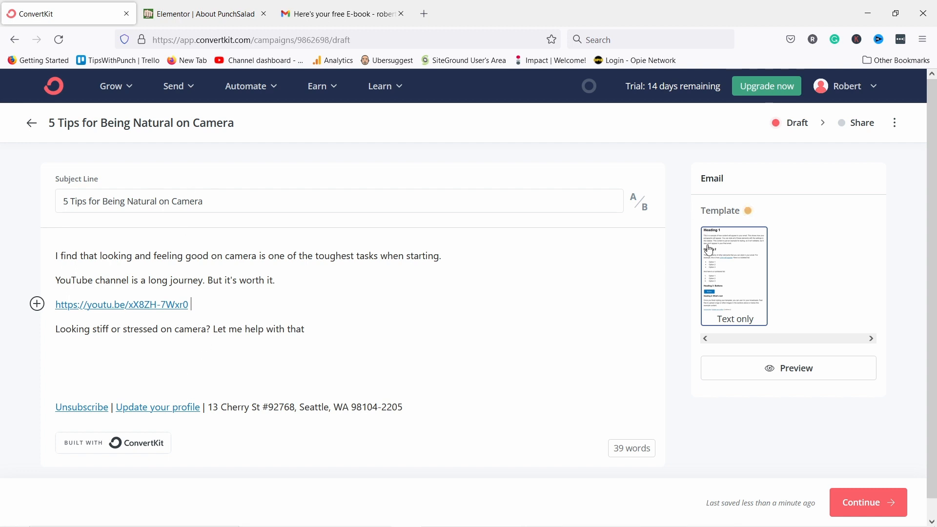
{"action": "left_click", "coordinate": [783, 369]}
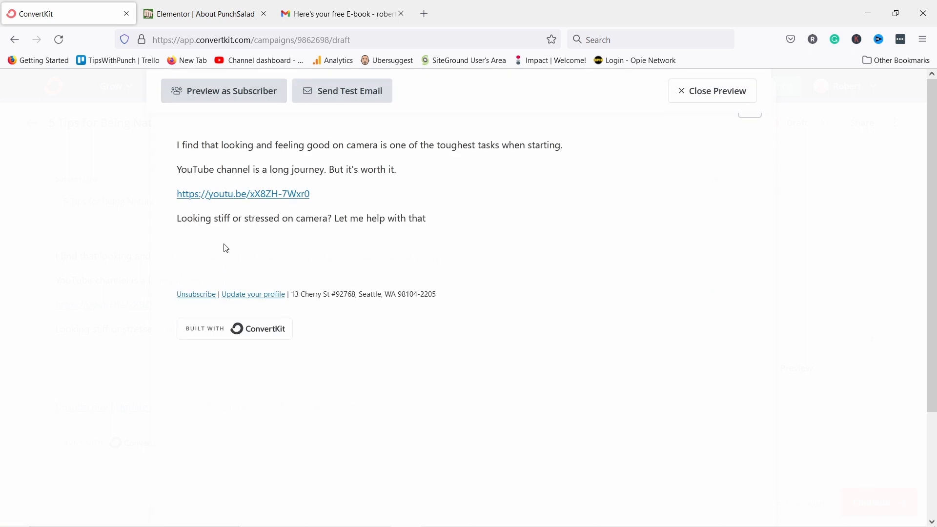
{"action": "left_click", "coordinate": [702, 96]}
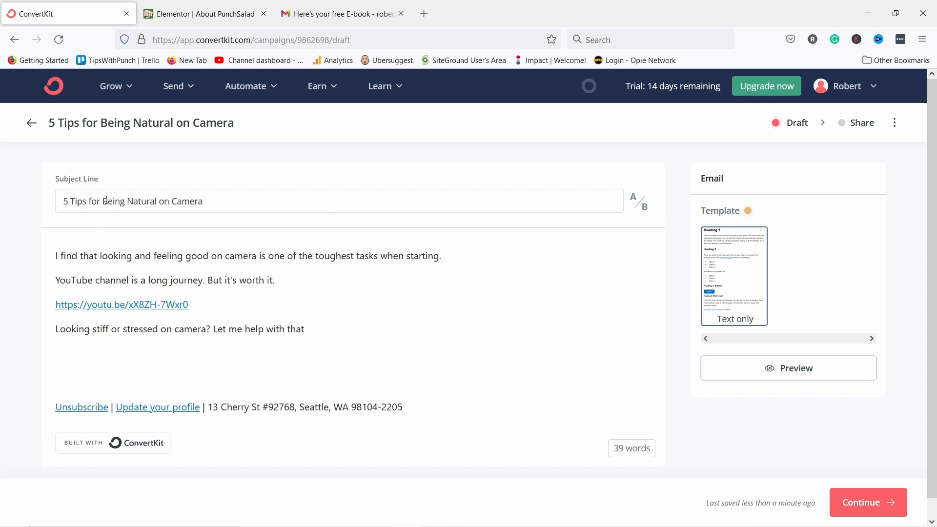
{"action": "left_click", "coordinate": [639, 204]}
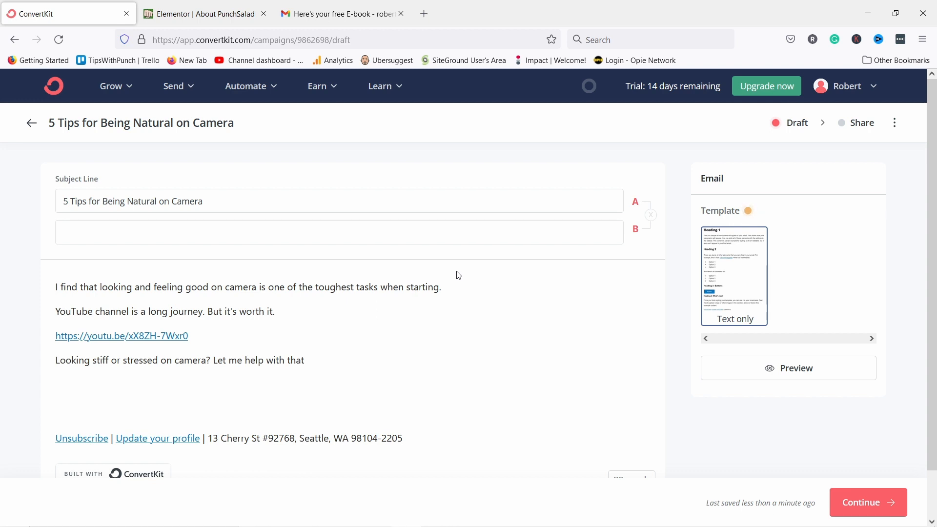
{"action": "left_click", "coordinate": [651, 216]}
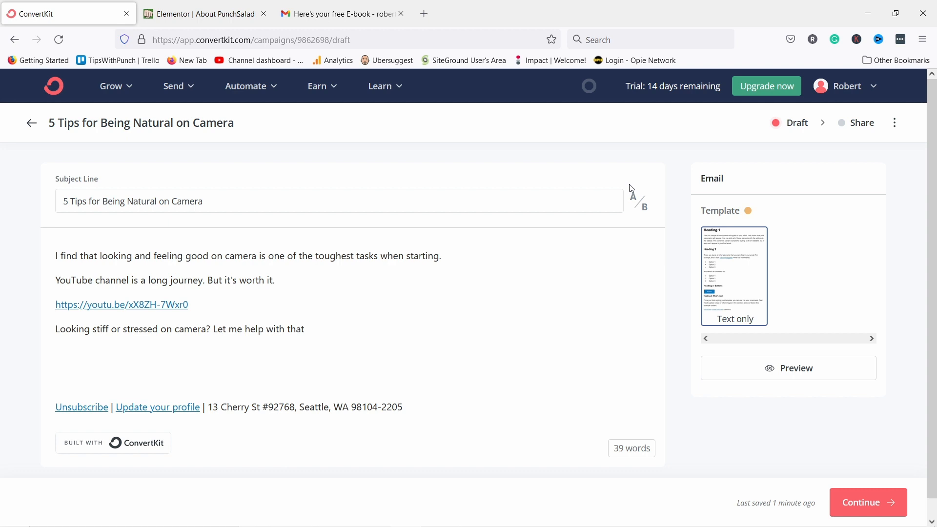
Continue to recipients, keeping the only sender address and the match-all audience rule.
{"action": "left_click", "coordinate": [842, 504]}
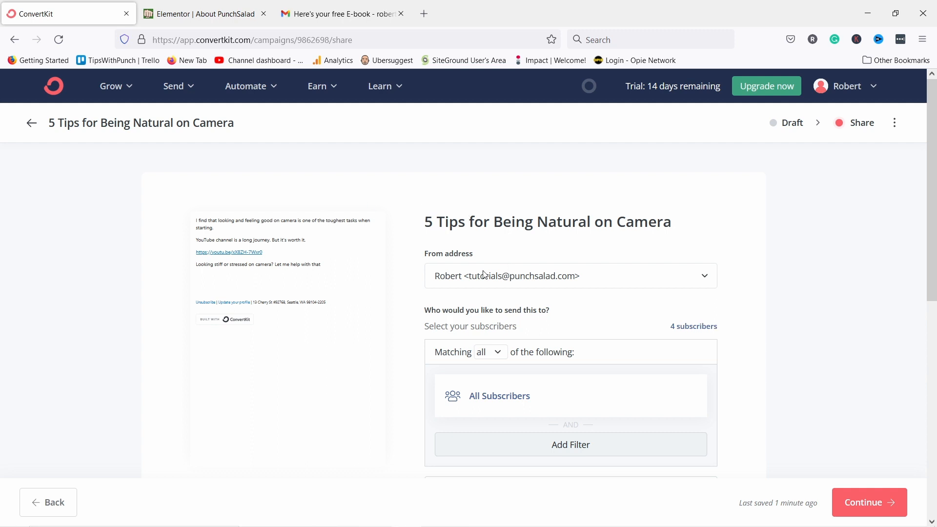
{"action": "left_click", "coordinate": [456, 274]}
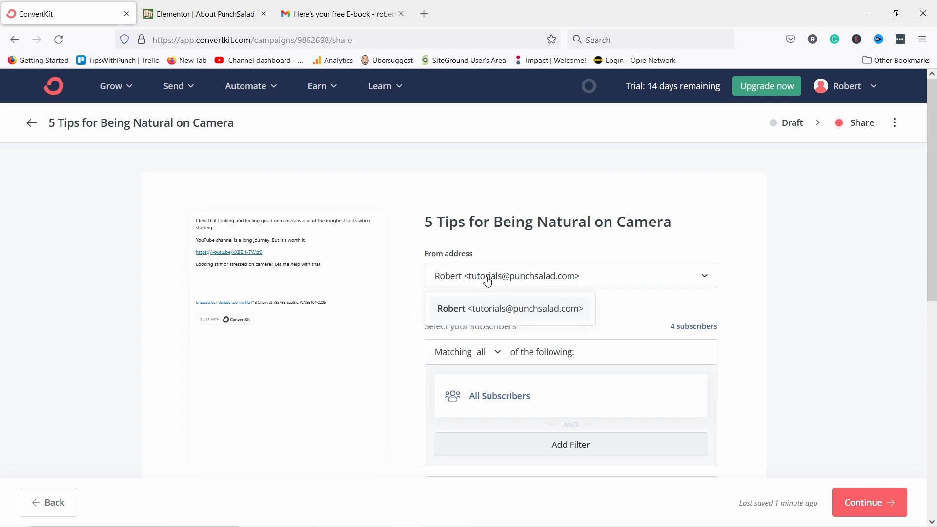
{"action": "left_click", "coordinate": [448, 278]}
{"action": "scroll", "coordinate": [479, 285], "scroll_direction": "down", "scroll_amount": 3}
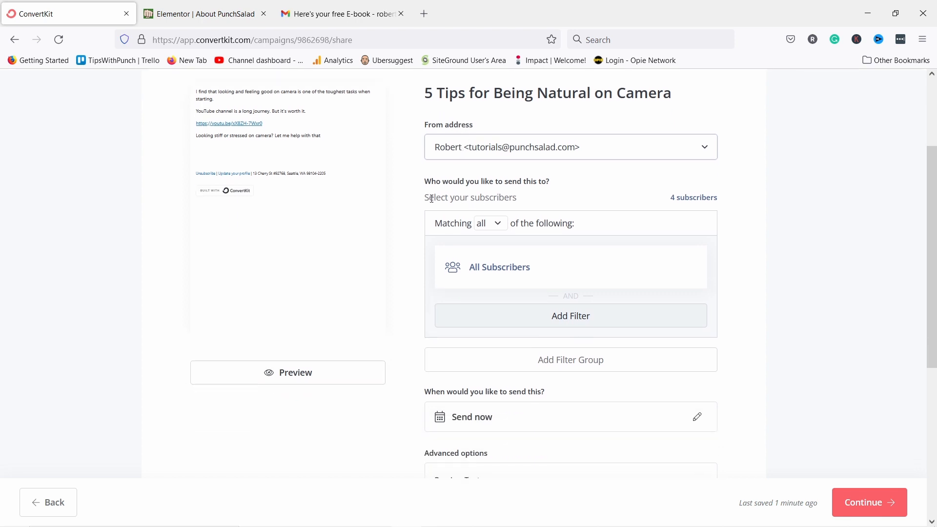
{"action": "scroll", "coordinate": [451, 211], "scroll_direction": "up", "scroll_amount": 2}
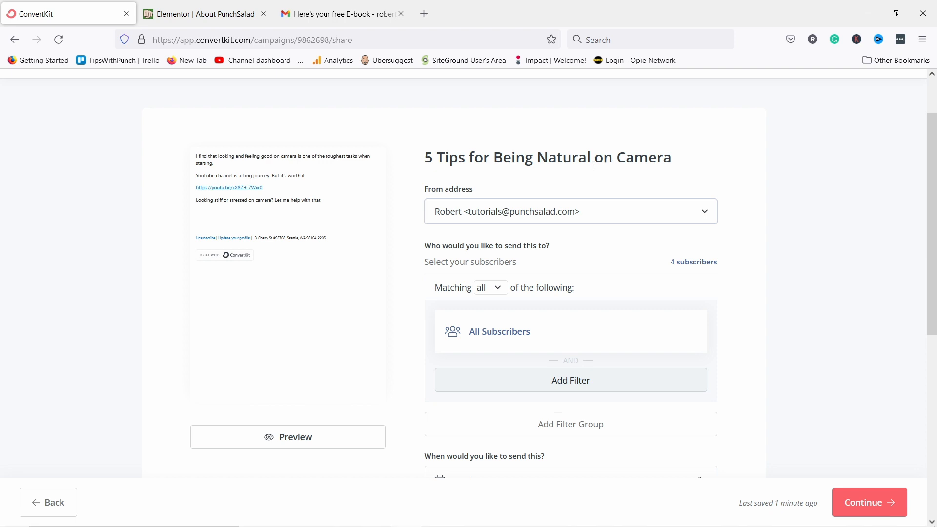
{"action": "scroll", "coordinate": [536, 205], "scroll_direction": "down", "scroll_amount": 2}
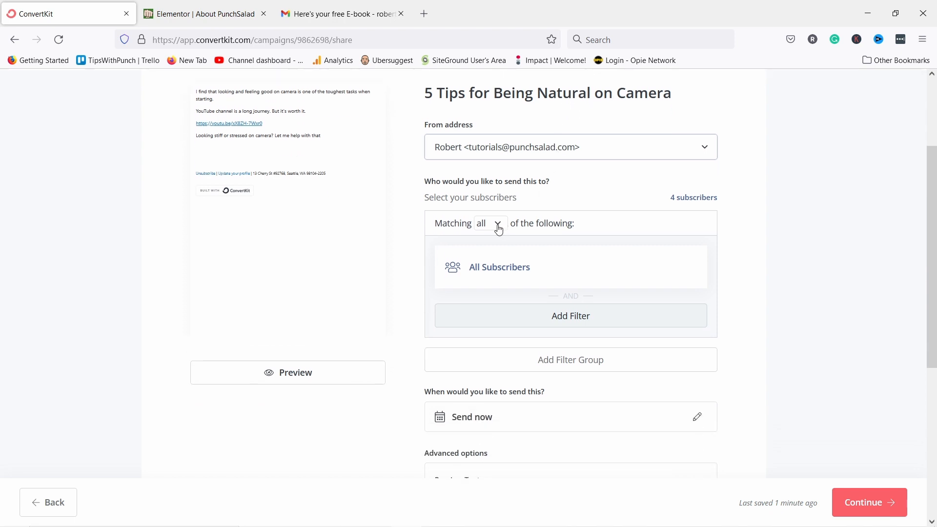
{"action": "left_click", "coordinate": [498, 222]}
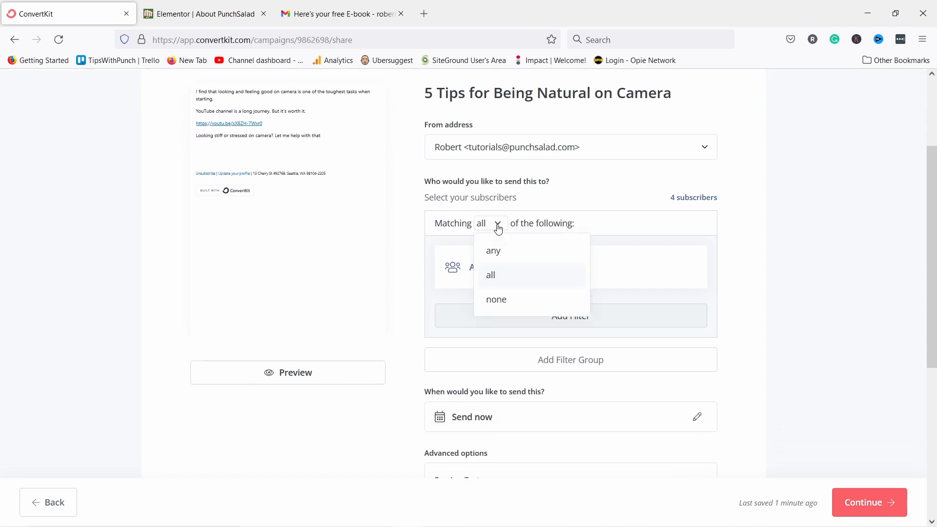
{"action": "left_click", "coordinate": [499, 276]}
Replace All Subscribers with a filter on tags 'Interested in youtube course' and 'YouTube Course'.
{"action": "left_click", "coordinate": [495, 271]}
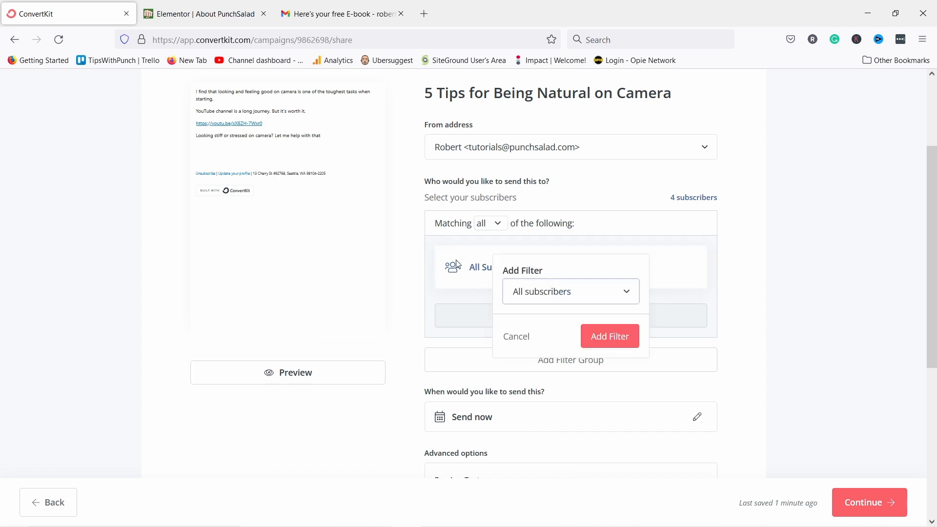
{"action": "left_click", "coordinate": [525, 292]}
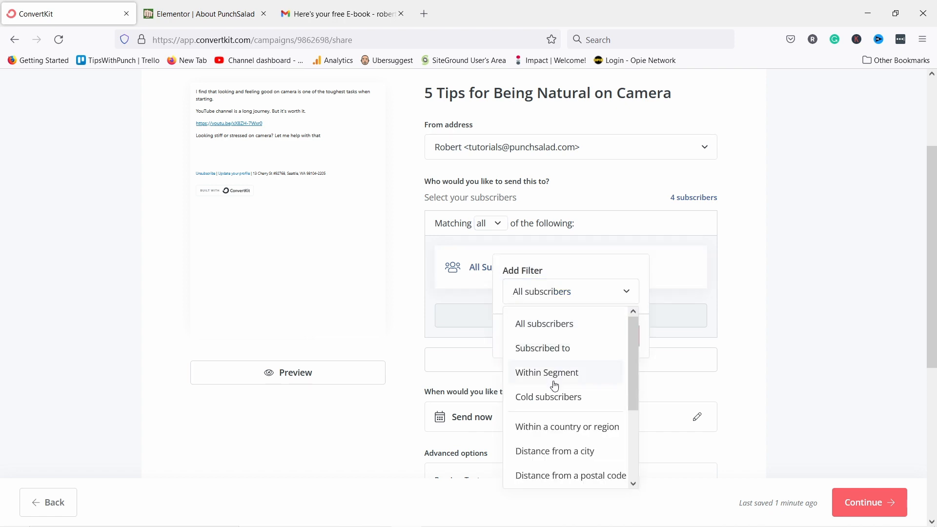
{"action": "left_click", "coordinate": [556, 350]}
{"action": "left_click", "coordinate": [545, 323]}
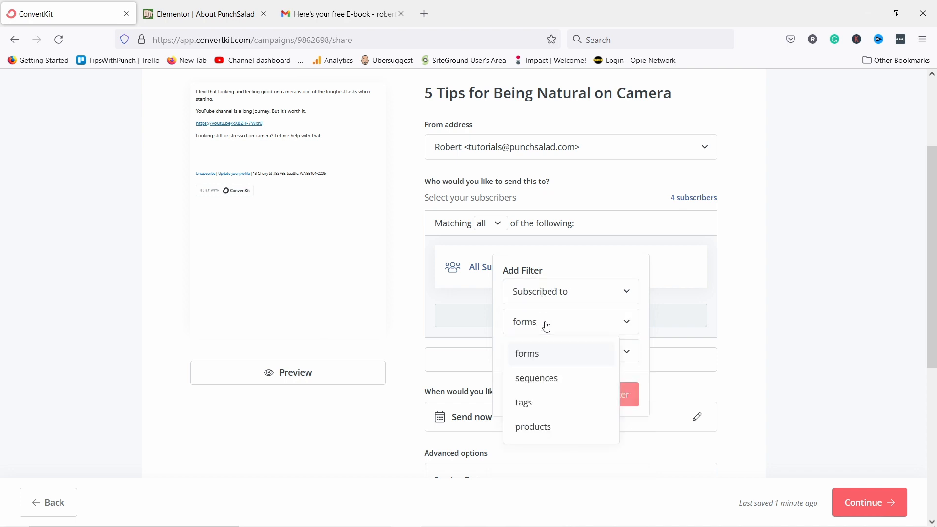
{"action": "left_click", "coordinate": [535, 407]}
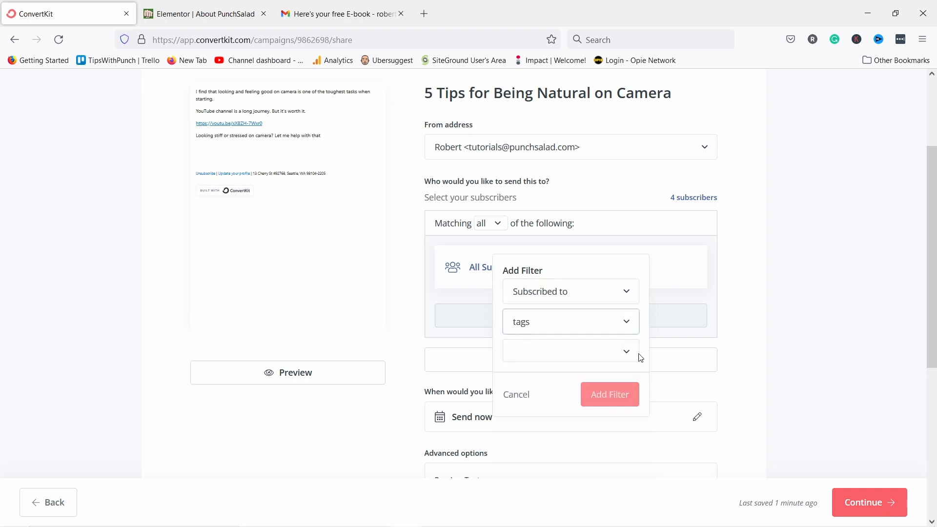
{"action": "left_click", "coordinate": [618, 354]}
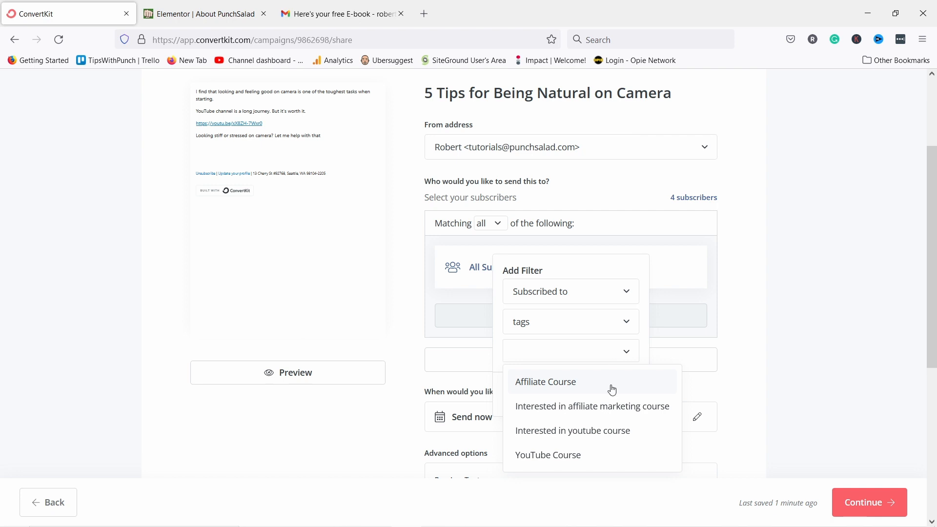
{"action": "left_click", "coordinate": [585, 433]}
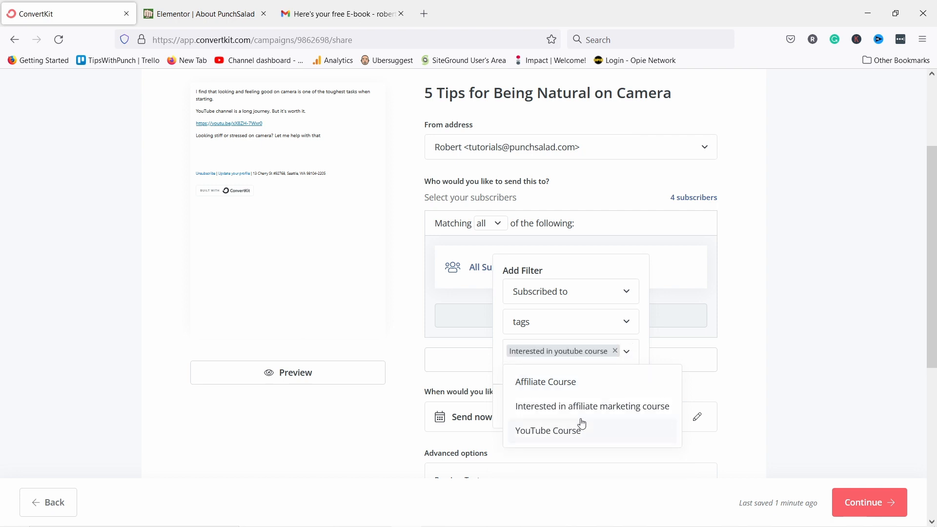
{"action": "left_click", "coordinate": [537, 433]}
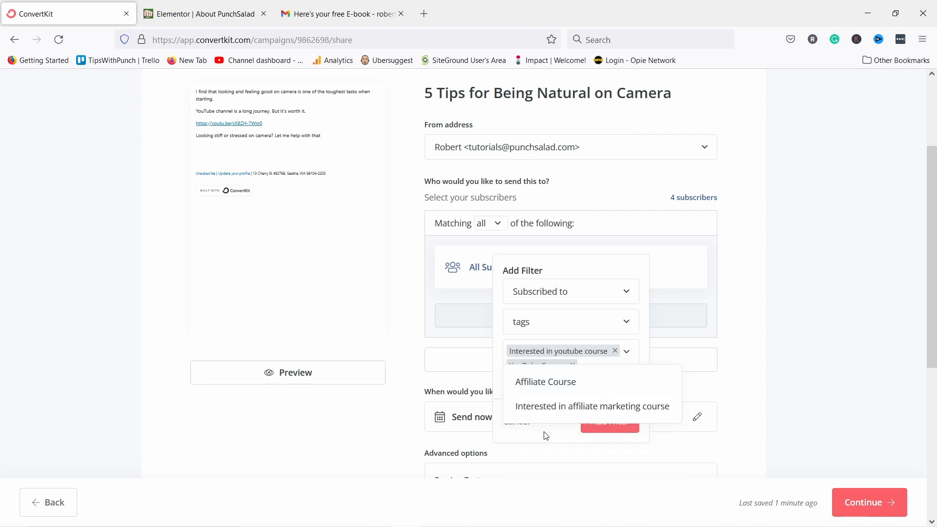
{"action": "scroll", "coordinate": [627, 376], "scroll_direction": "down", "scroll_amount": 1}
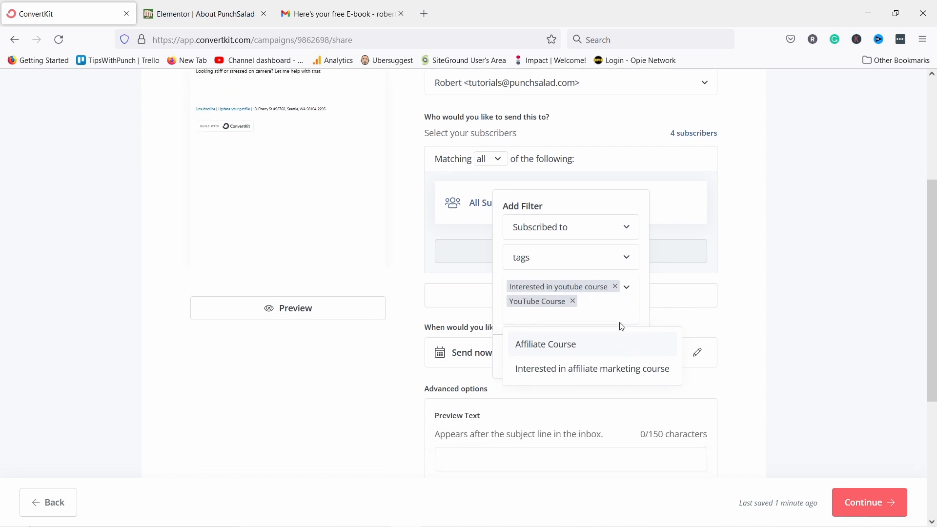
{"action": "left_click", "coordinate": [648, 314]}
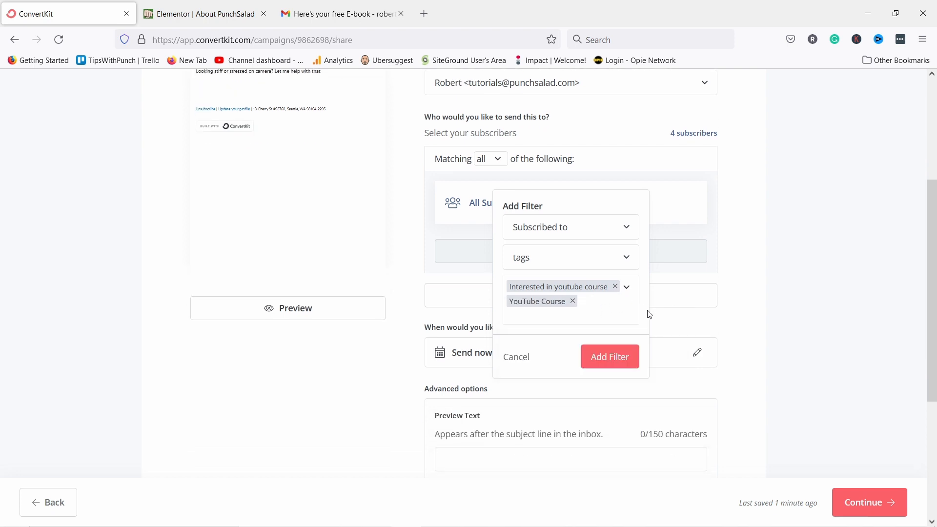
{"action": "left_click", "coordinate": [609, 361]}
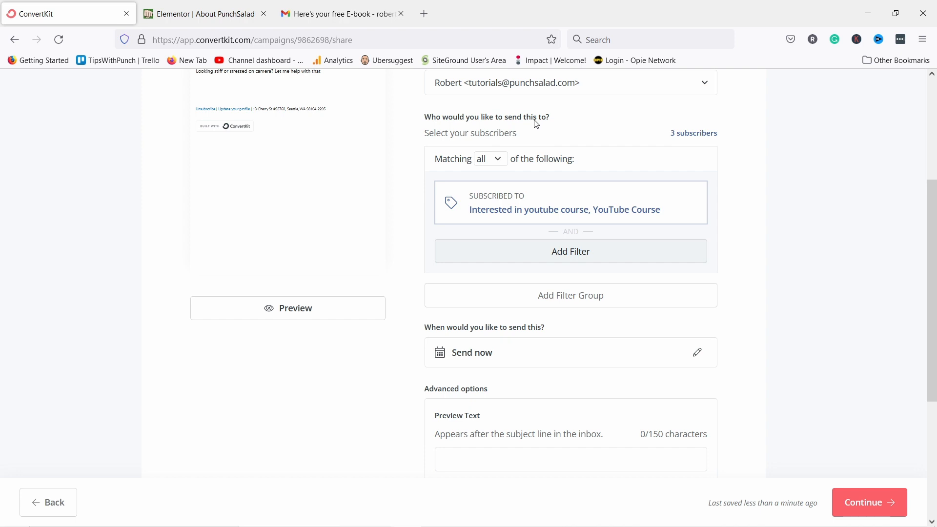
Change Send now to October 10, 2022 at 9:45 AM GMT+2.
{"action": "scroll", "coordinate": [480, 205], "scroll_direction": "down", "scroll_amount": 1}
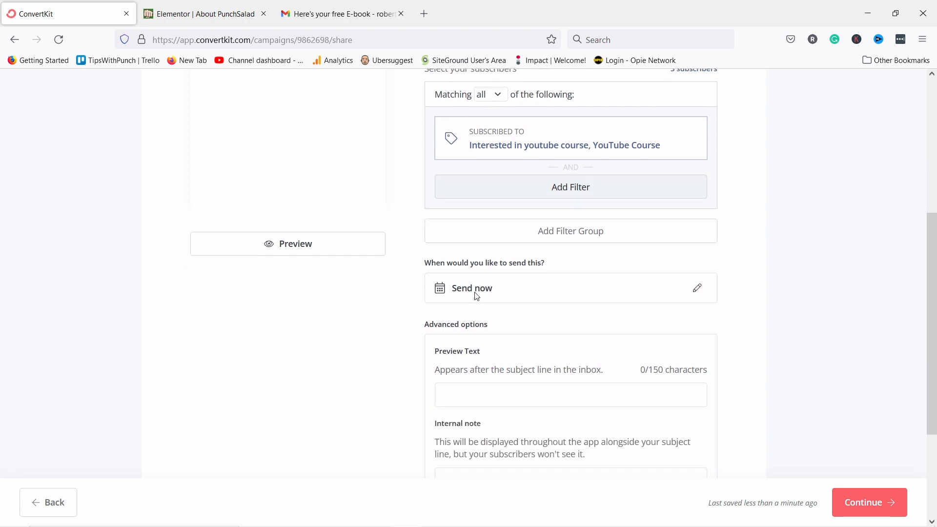
{"action": "left_click", "coordinate": [697, 287]}
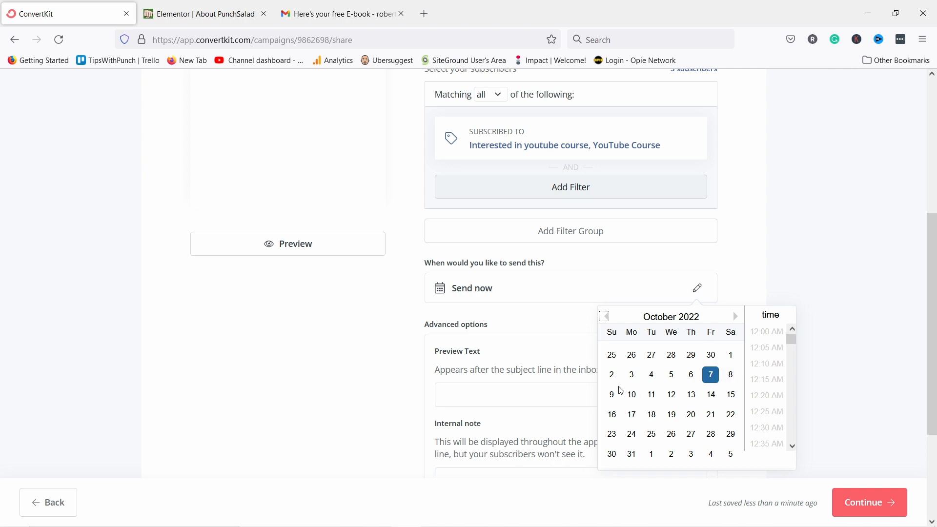
{"action": "left_click", "coordinate": [631, 394]}
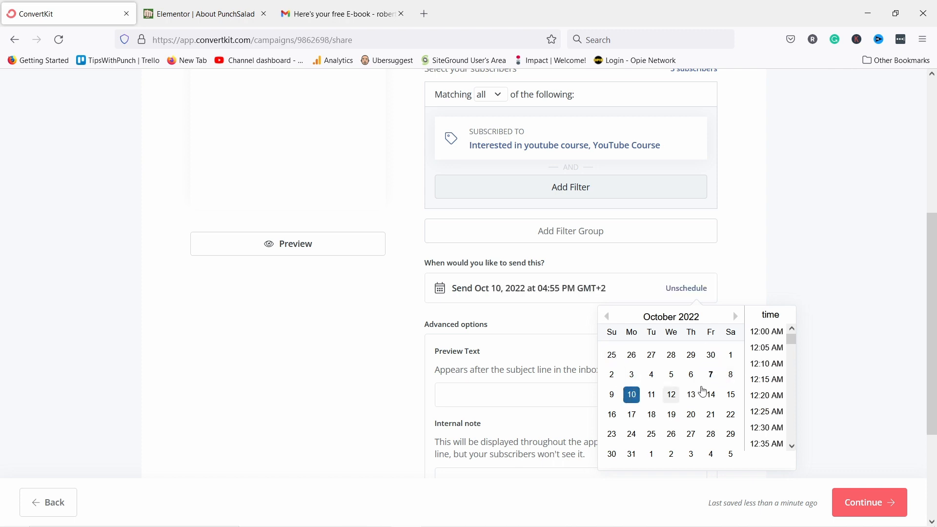
{"action": "scroll", "coordinate": [767, 385], "scroll_direction": "down", "scroll_amount": 5}
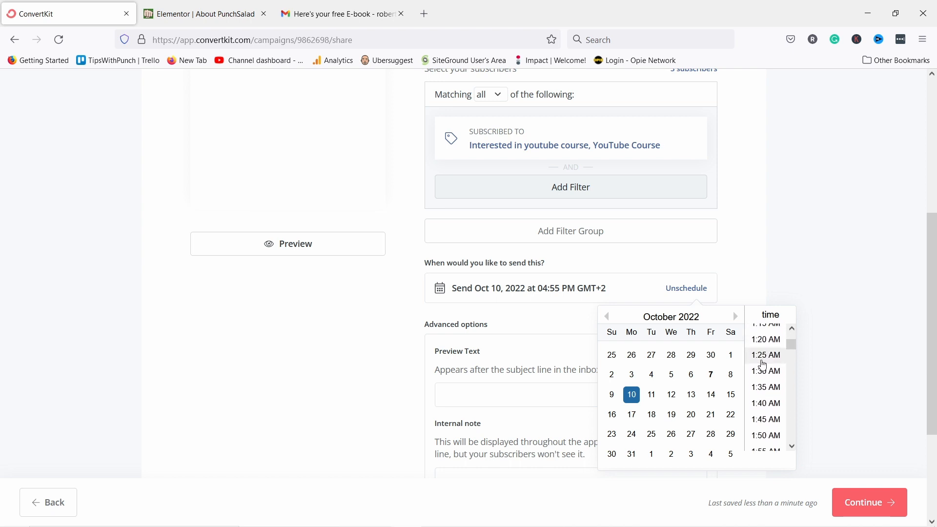
{"action": "scroll", "coordinate": [769, 385], "scroll_direction": "down", "scroll_amount": 20}
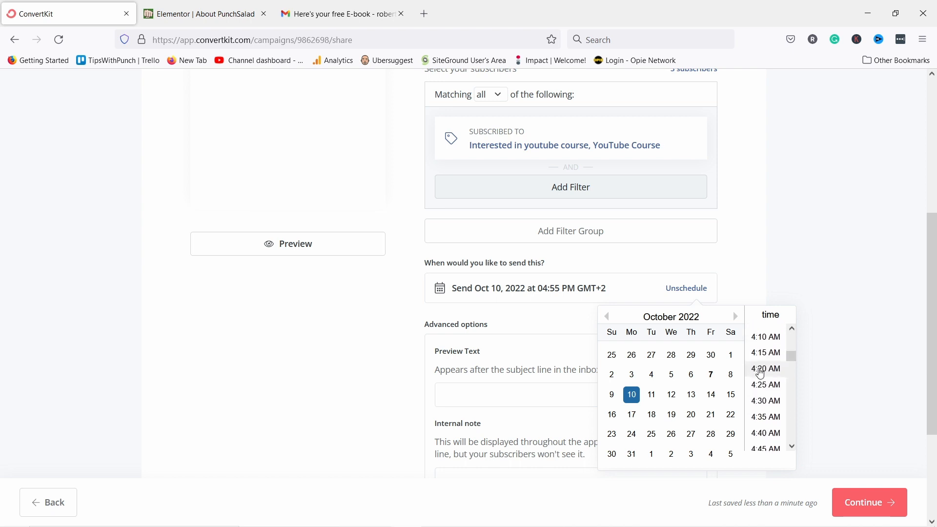
{"action": "scroll", "coordinate": [770, 370], "scroll_direction": "down", "scroll_amount": 11}
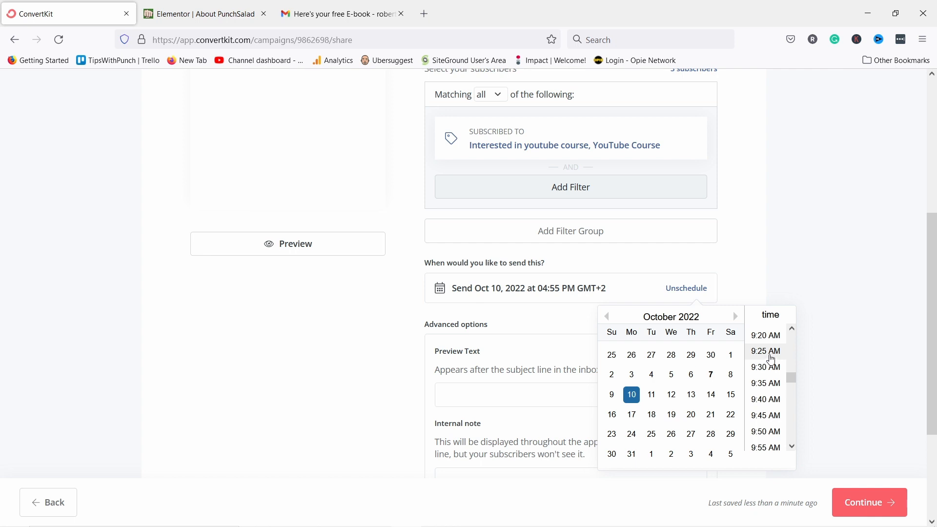
{"action": "left_click", "coordinate": [766, 418]}
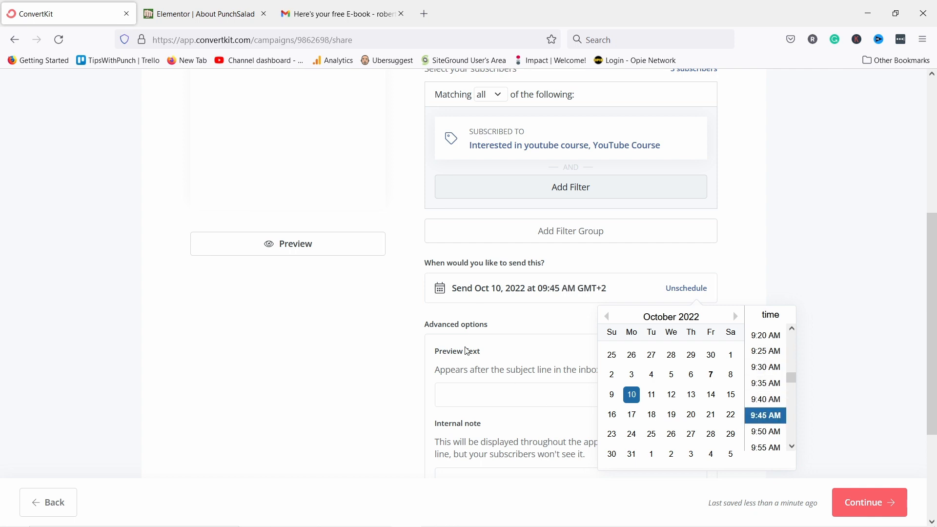
{"action": "left_click", "coordinate": [741, 255]}
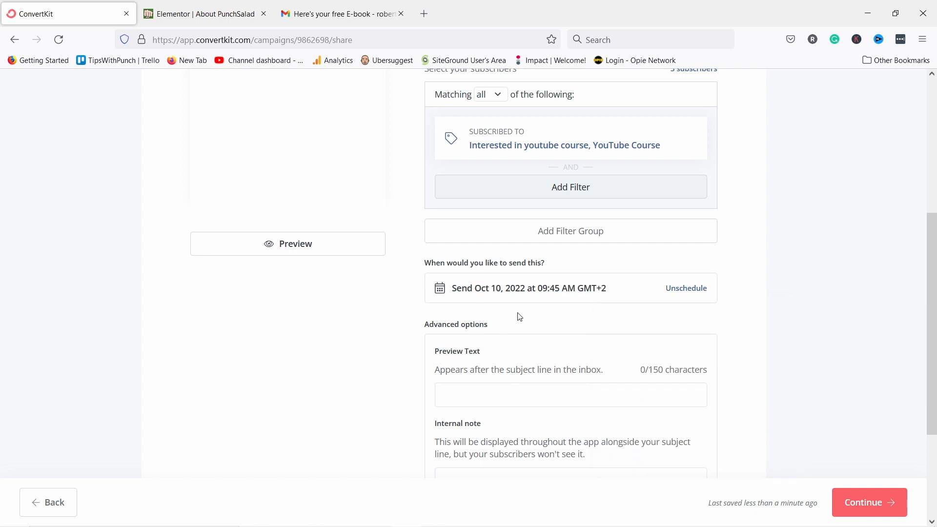
{"action": "scroll", "coordinate": [533, 279], "scroll_direction": "down", "scroll_amount": 3}
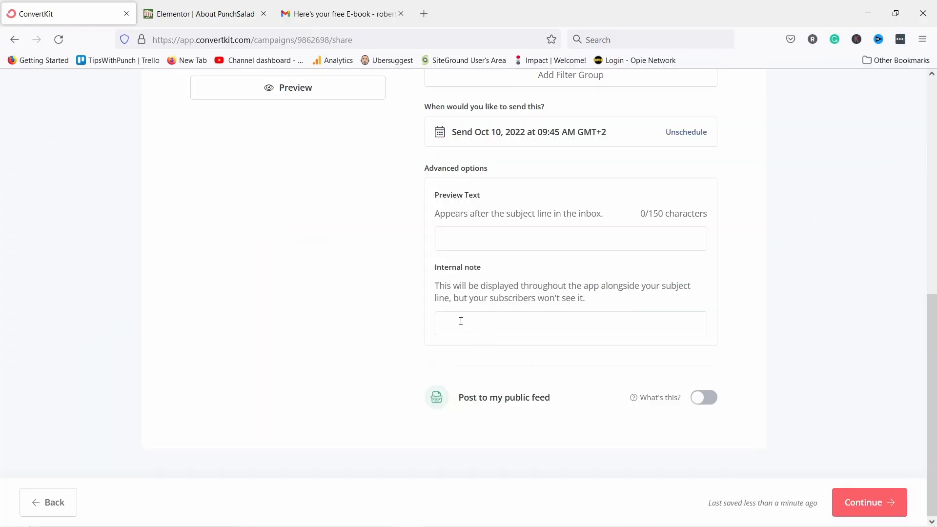
{"action": "scroll", "coordinate": [461, 320], "scroll_direction": "up", "scroll_amount": 10}
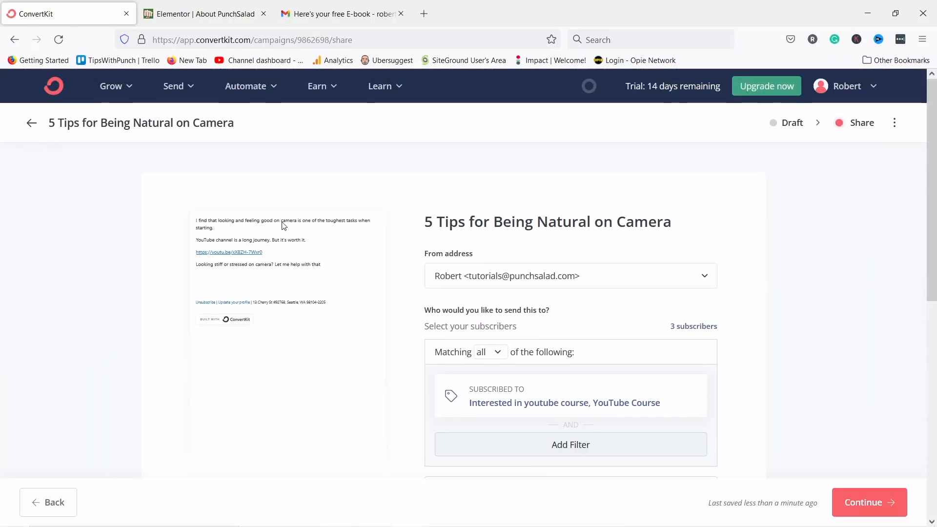
{"action": "scroll", "coordinate": [372, 249], "scroll_direction": "down", "scroll_amount": 6}
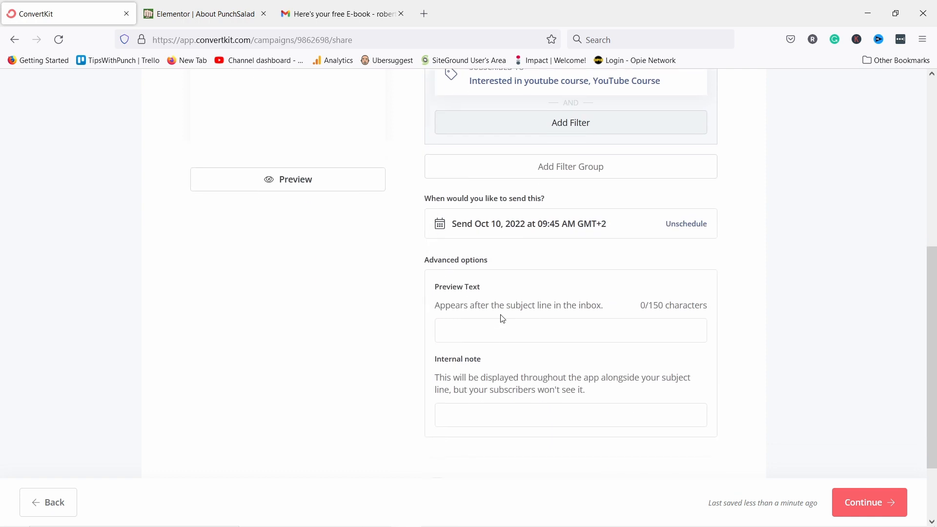
Confirm and schedule the broadcast for Oct 10 at 9:45am, then dismiss the Congrats popup.
{"action": "left_click", "coordinate": [873, 503]}
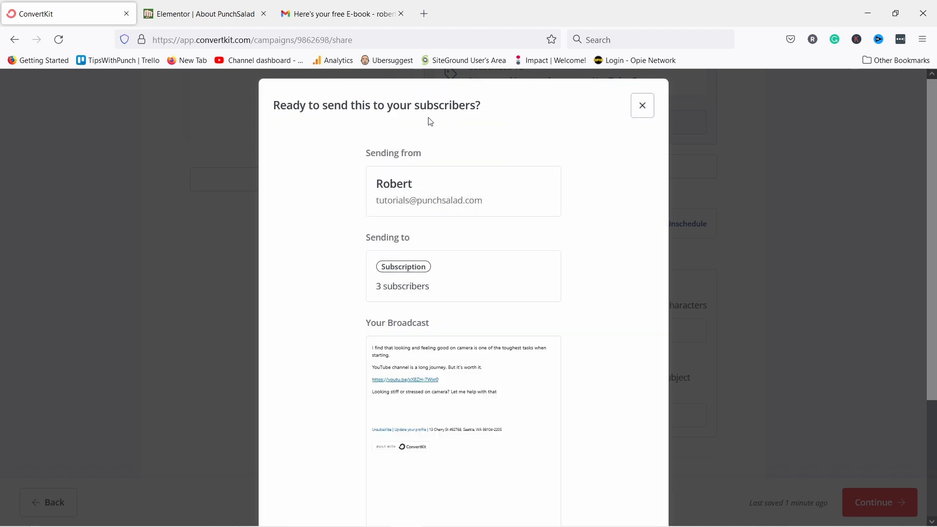
{"action": "scroll", "coordinate": [425, 203], "scroll_direction": "down", "scroll_amount": 2}
{"action": "scroll", "coordinate": [464, 324], "scroll_direction": "down", "scroll_amount": 1}
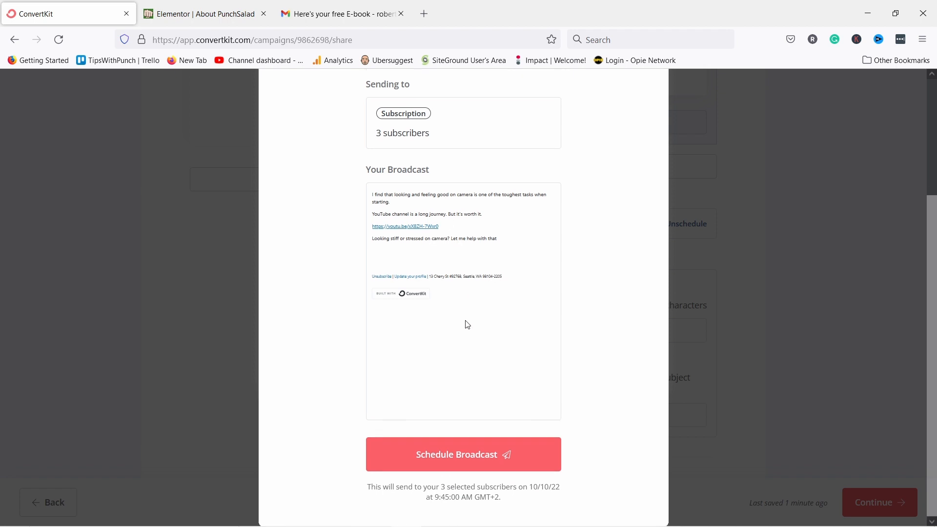
{"action": "left_click", "coordinate": [475, 456]}
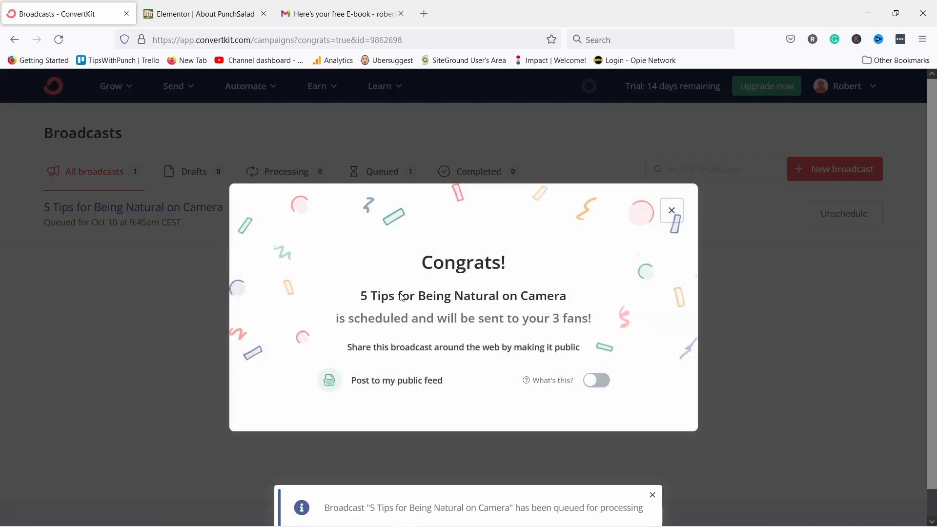
{"action": "left_click", "coordinate": [671, 211]}
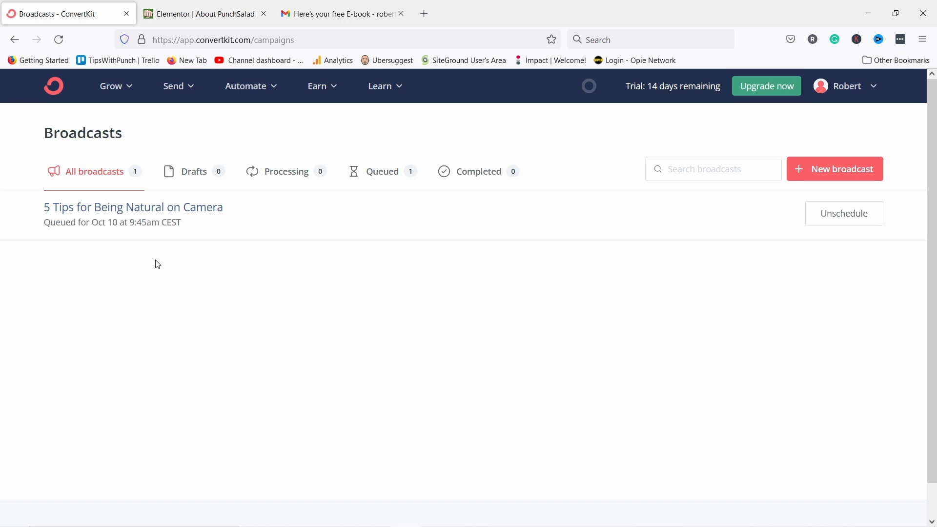
Go back to the dashboard and pick Sequences from the Send menu, which opens the pricing page.
{"action": "left_click", "coordinate": [54, 90]}
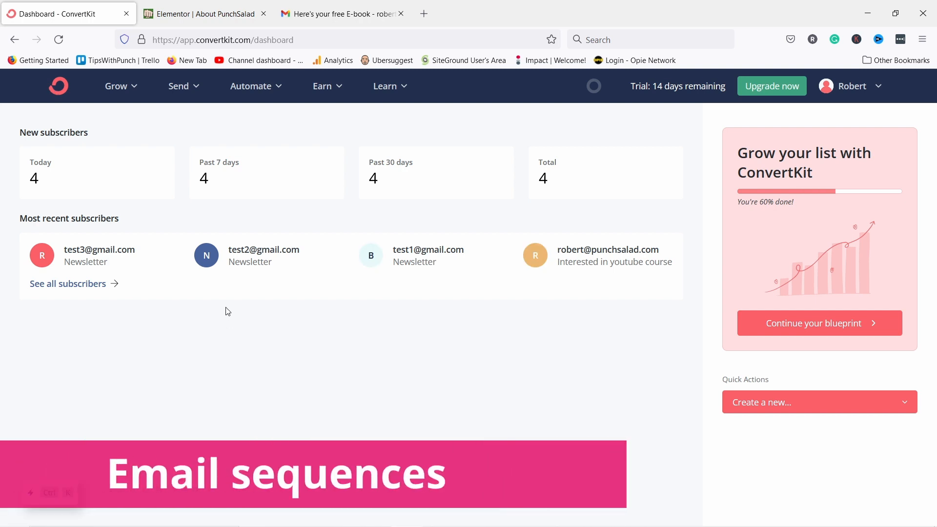
{"action": "left_click", "coordinate": [246, 87]}
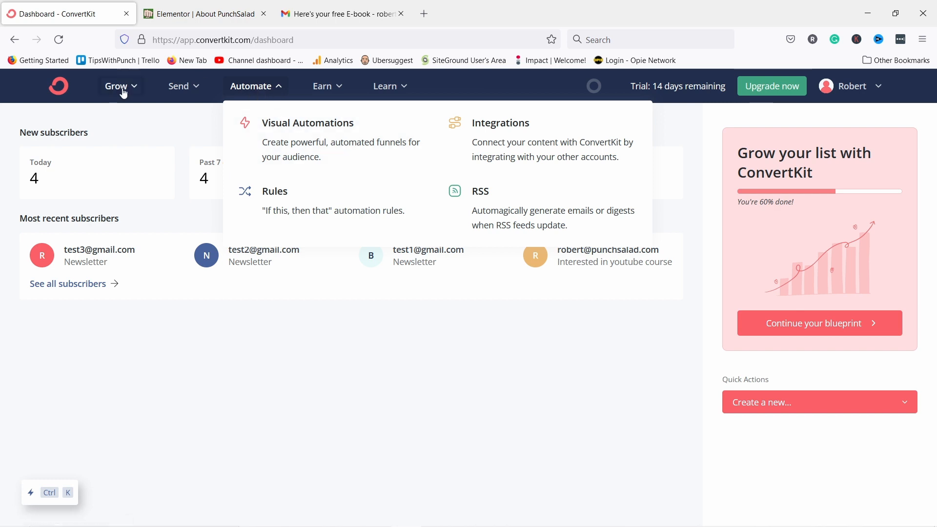
{"action": "left_click", "coordinate": [179, 92]}
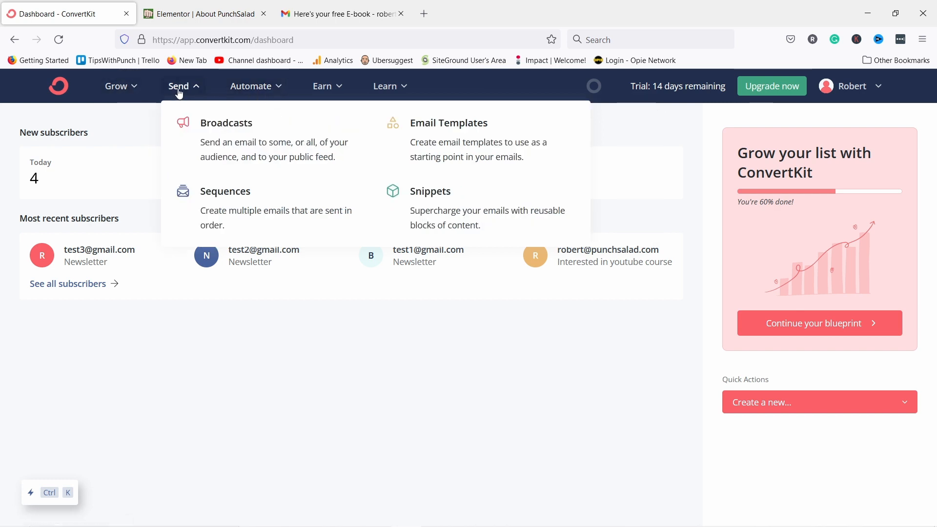
{"action": "left_click", "coordinate": [242, 207]}
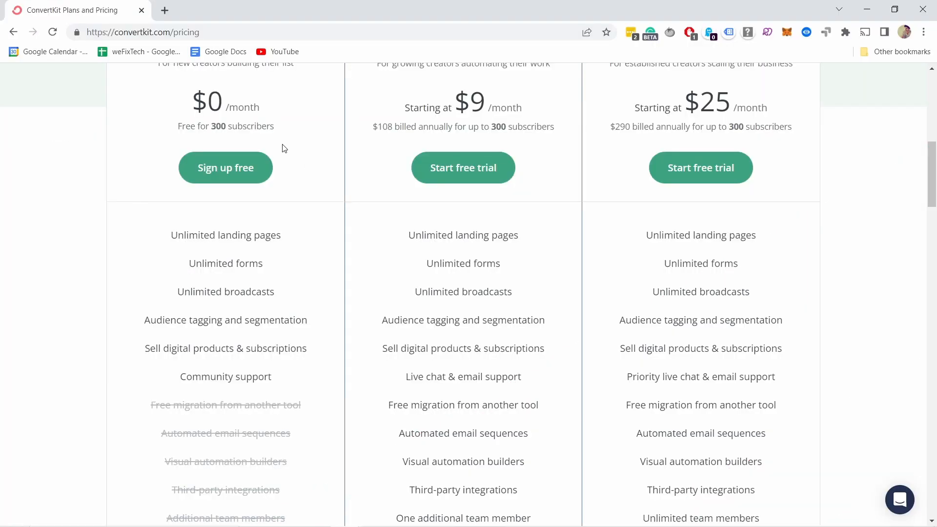
Scroll down the ConvertKit plans and pricing page.
{"action": "scroll", "coordinate": [245, 152], "scroll_direction": "down", "scroll_amount": 2}
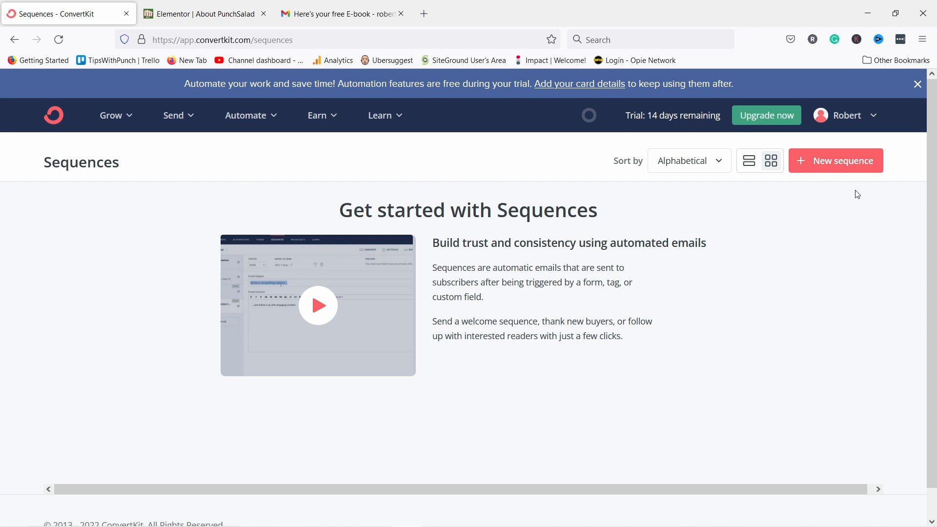
Create a text-only sequence and rename it 'Welcome sequence'.
{"action": "left_click", "coordinate": [846, 166]}
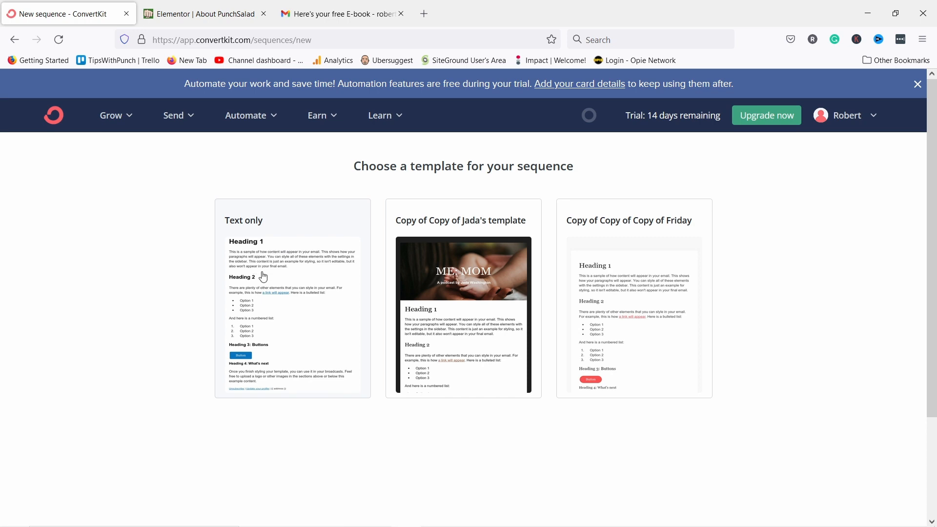
{"action": "left_click", "coordinate": [263, 274]}
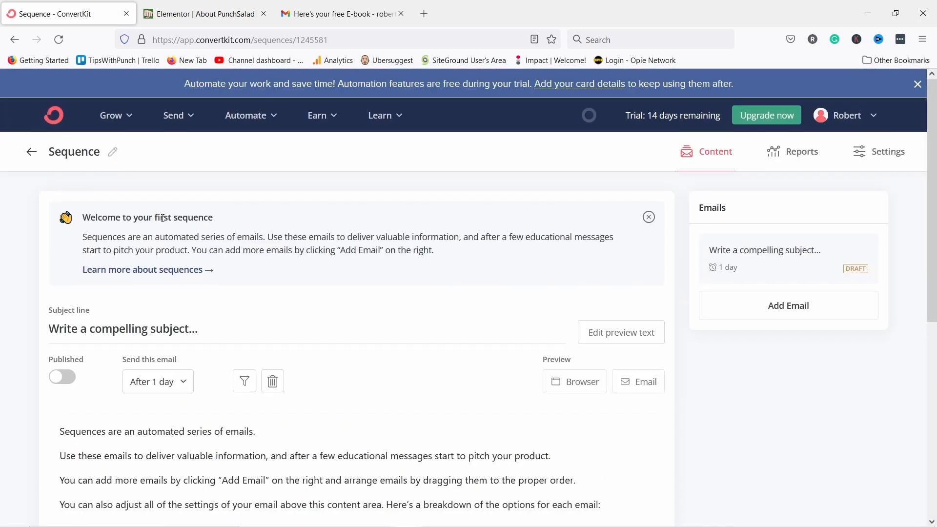
{"action": "left_click", "coordinate": [111, 152]}
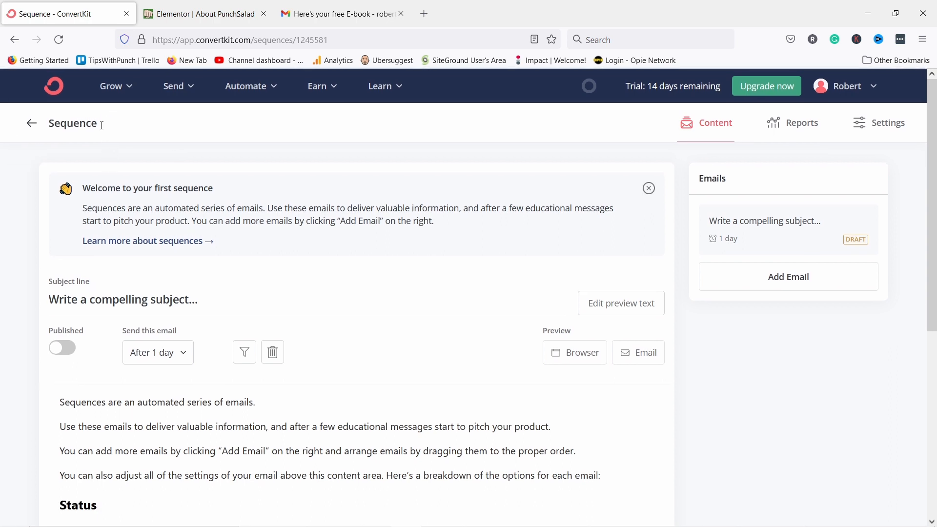
{"action": "double_click", "coordinate": [98, 121]}
{"action": "key", "text": "BackSpace"}
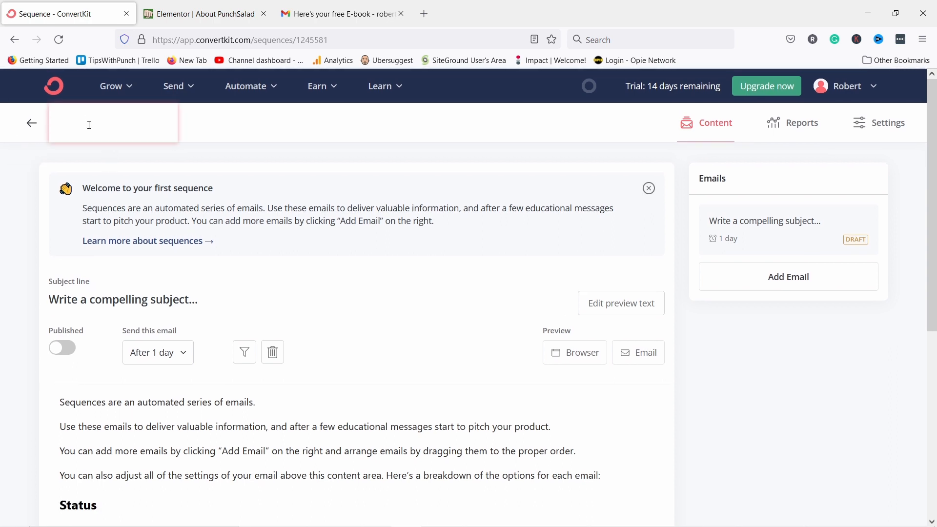
{"action": "type", "text": "Welcome sequen"}
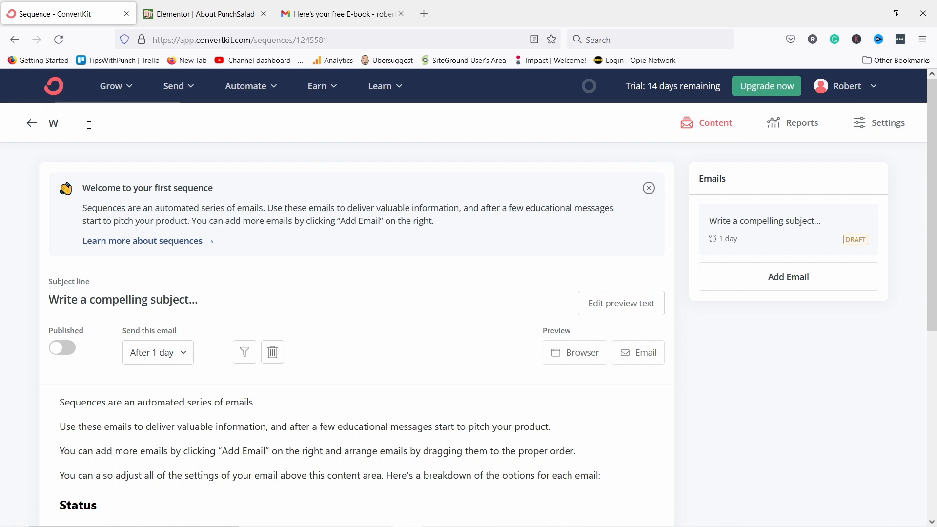
{"action": "type", "text": "ce"}
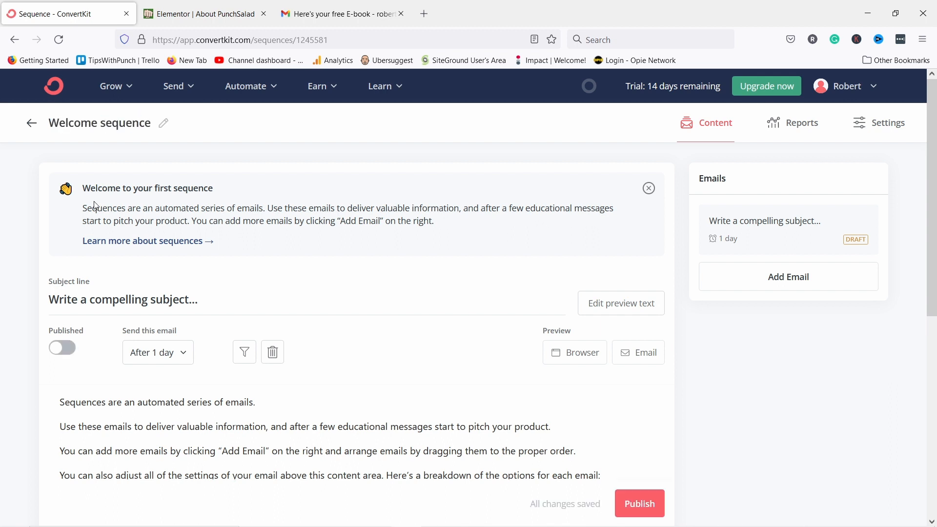
Paste '5 Tips for Being Natural on Camera' as the first email's subject.
{"action": "scroll", "coordinate": [90, 203], "scroll_direction": "down", "scroll_amount": 2}
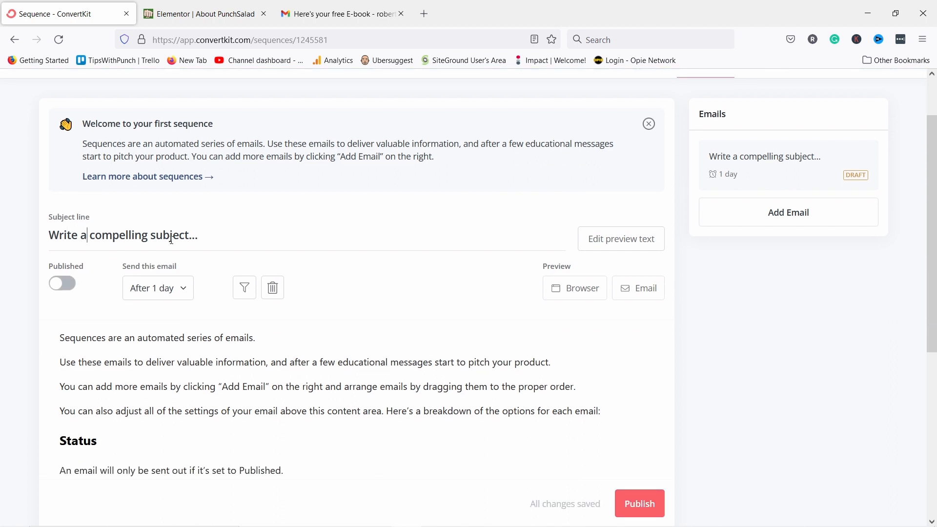
{"action": "left_click_drag", "start_coordinate": [207, 238], "coordinate": [13, 230]}
{"action": "type", "text": "5 Tips for Being Natural on Camera"}
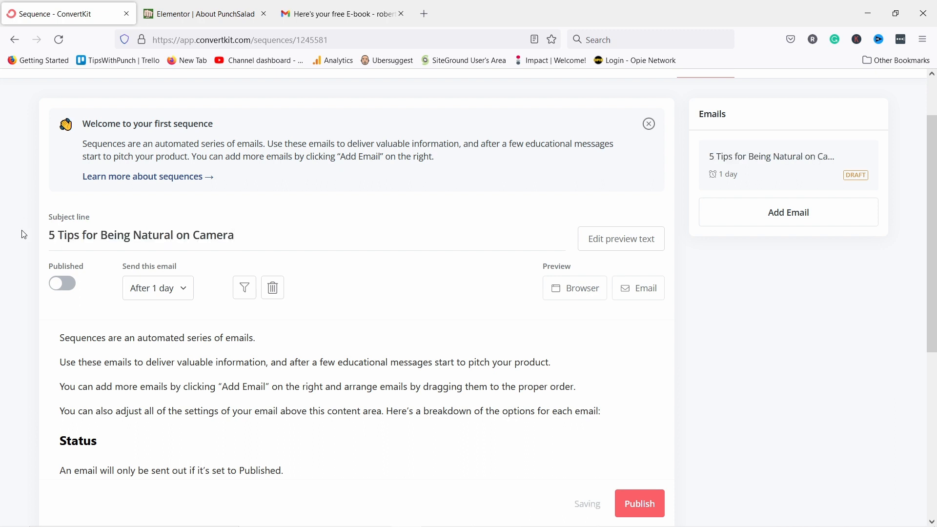
Delete the first email's placeholder body text from Status down.
{"action": "scroll", "coordinate": [111, 259], "scroll_direction": "down", "scroll_amount": 3}
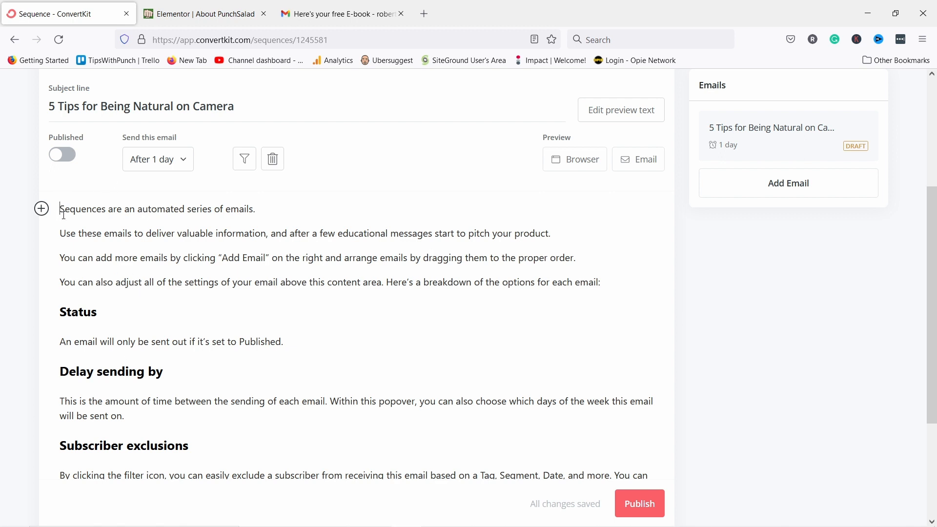
{"action": "scroll", "coordinate": [200, 412], "scroll_direction": "down", "scroll_amount": 2}
{"action": "left_click_drag", "start_coordinate": [411, 435], "coordinate": [49, 254]}
{"action": "key", "text": "BackSpace"}
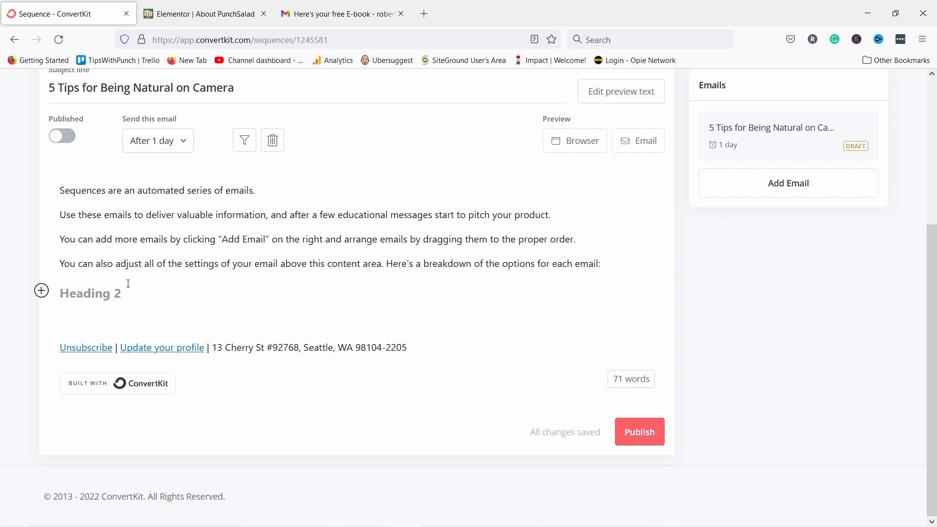
Set the first email's delay to 0 so it sends immediately, and add a second email.
{"action": "scroll", "coordinate": [152, 244], "scroll_direction": "up", "scroll_amount": 2}
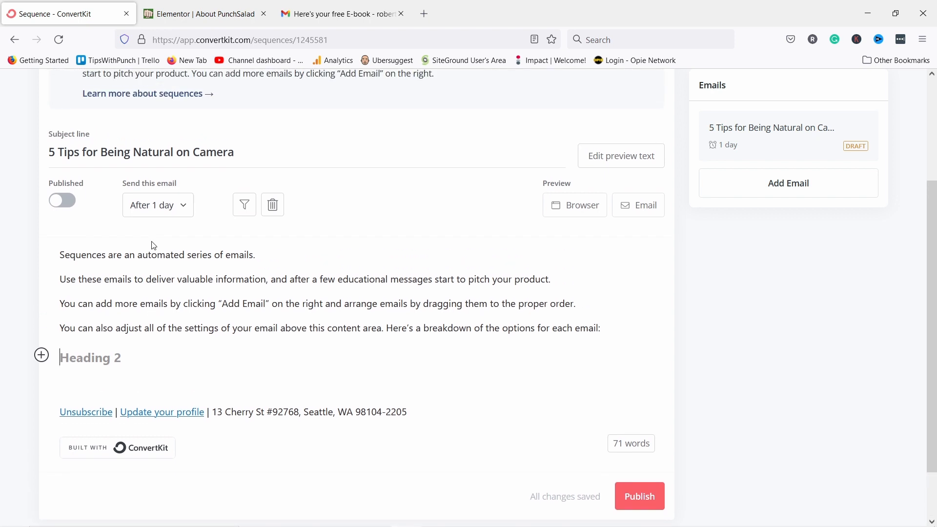
{"action": "left_click", "coordinate": [154, 209]}
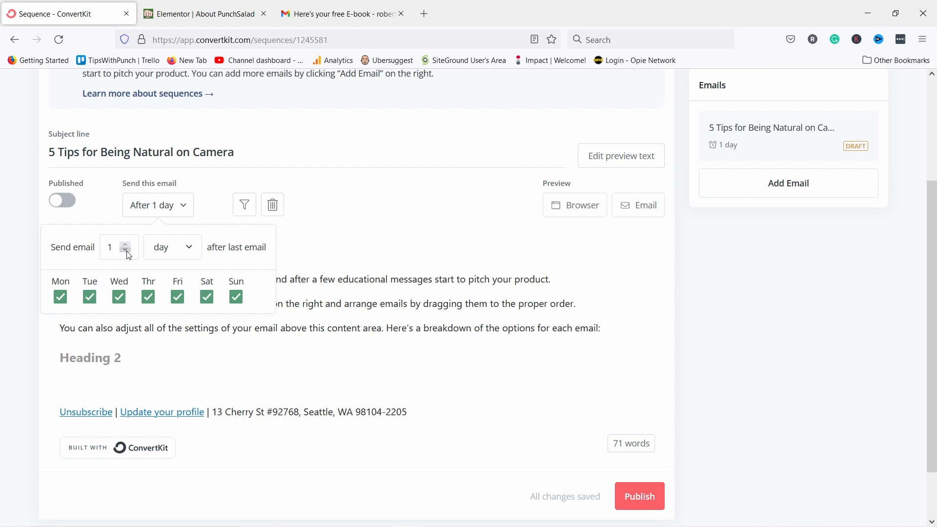
{"action": "left_click", "coordinate": [125, 249]}
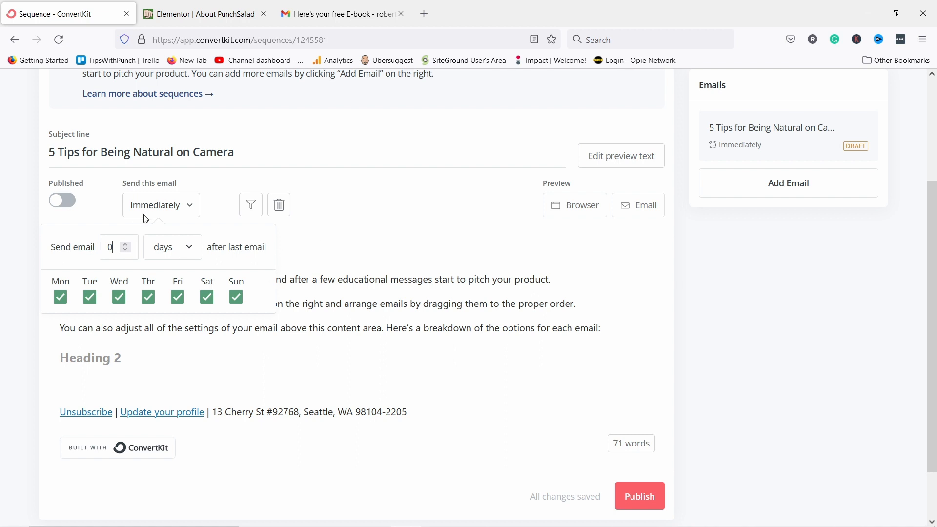
{"action": "left_click", "coordinate": [309, 300]}
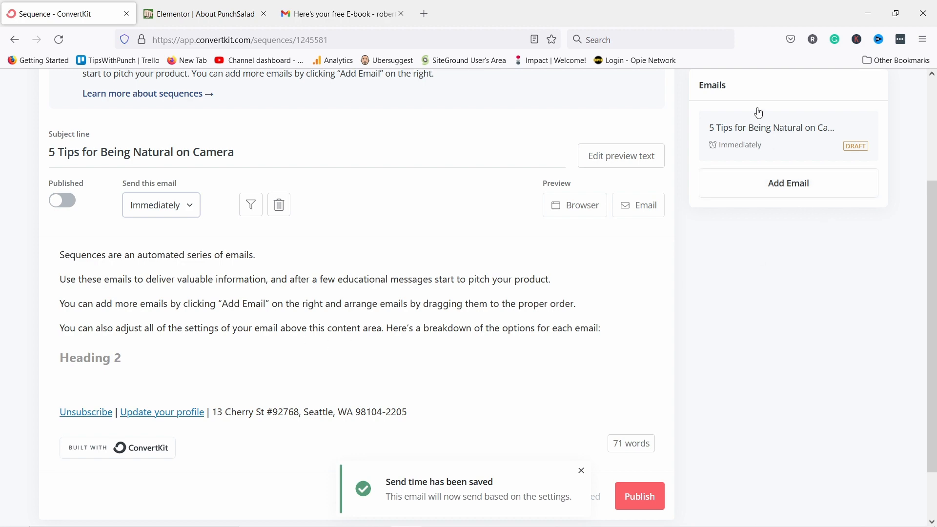
{"action": "left_click", "coordinate": [760, 185]}
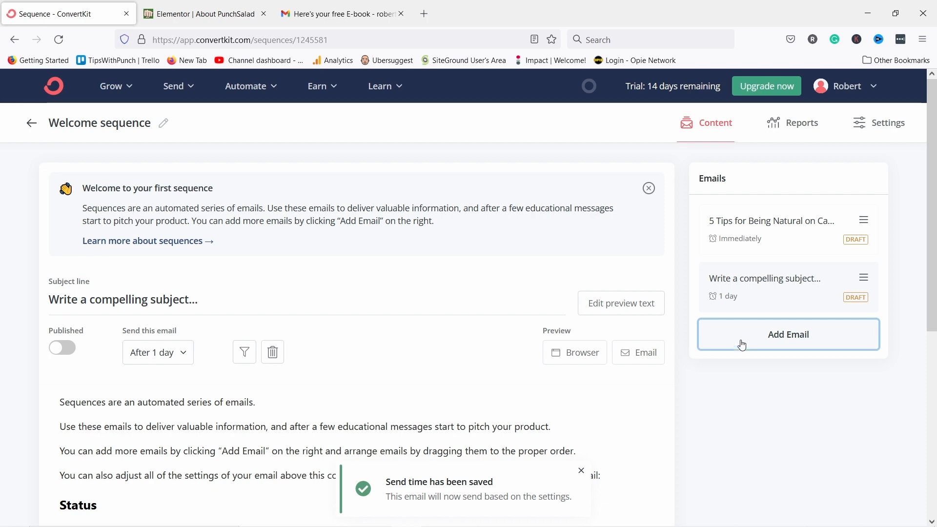
Add two more emails to the sequence, then delete the extra fourth one.
{"action": "left_click", "coordinate": [769, 347]}
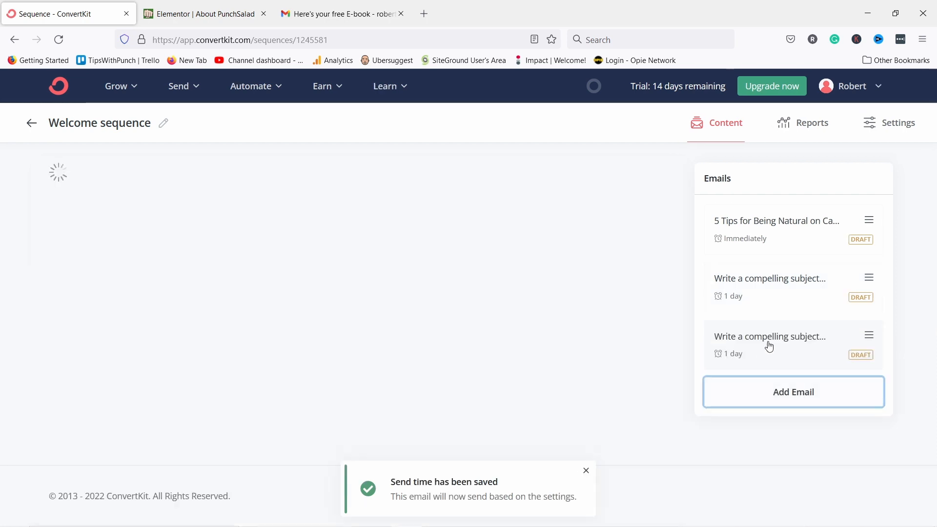
{"action": "left_click", "coordinate": [746, 399]}
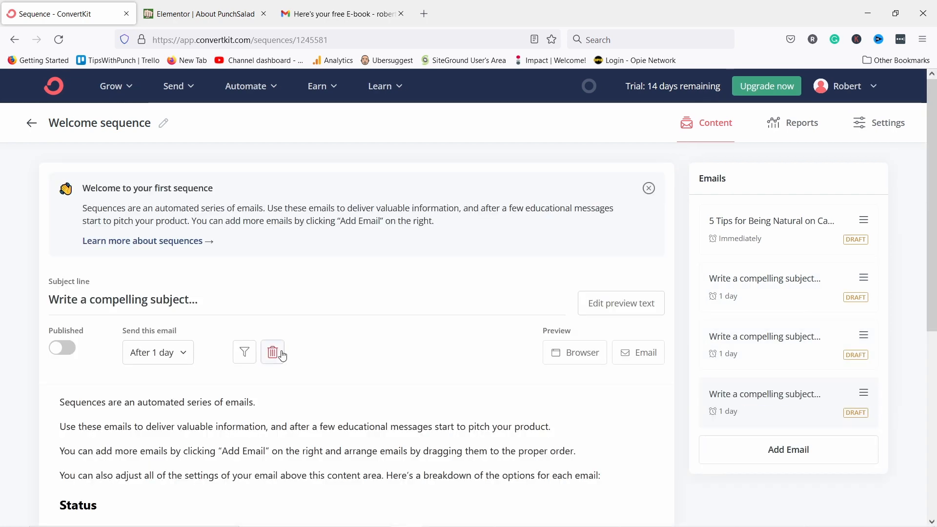
{"action": "left_click", "coordinate": [278, 351]}
{"action": "left_click", "coordinate": [429, 337]}
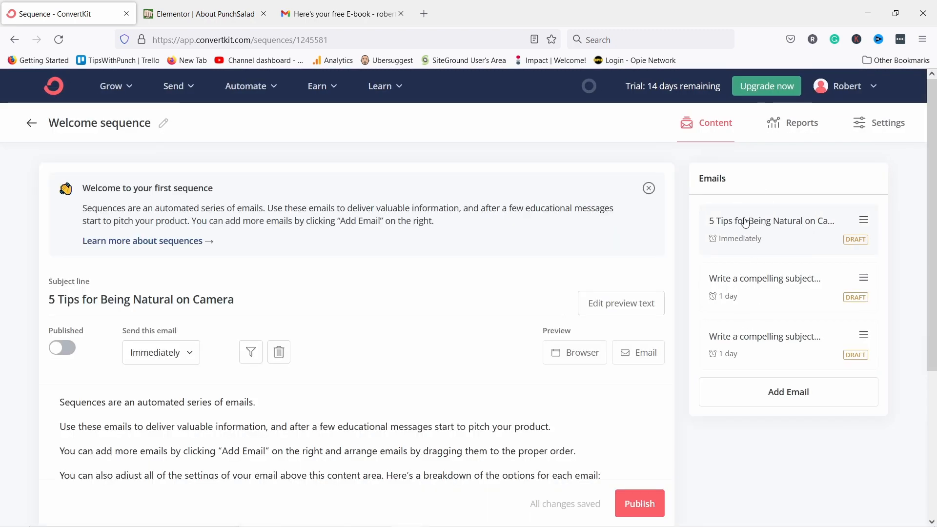
Rename the new emails' subjects to '2nd email' and '3rd email'.
{"action": "left_click", "coordinate": [750, 277]}
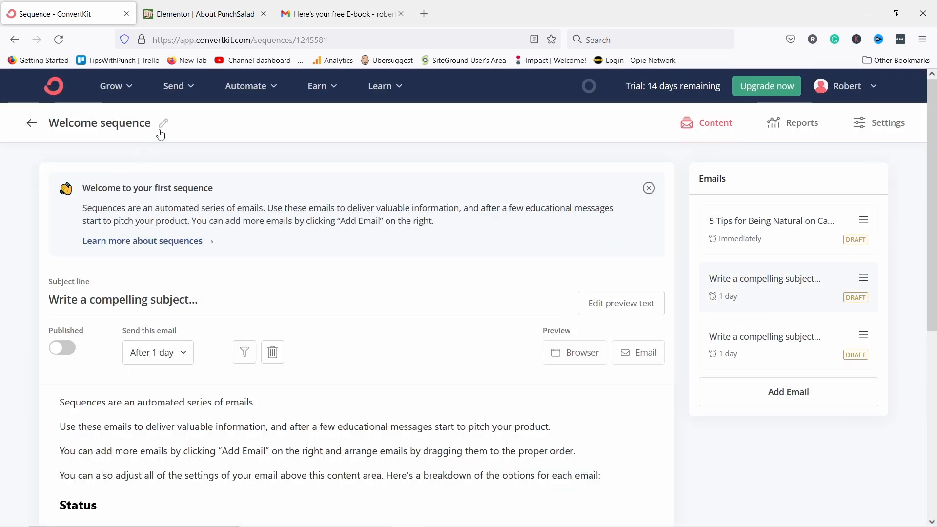
{"action": "triple_click", "coordinate": [49, 299]}
{"action": "type", "text": "2"}
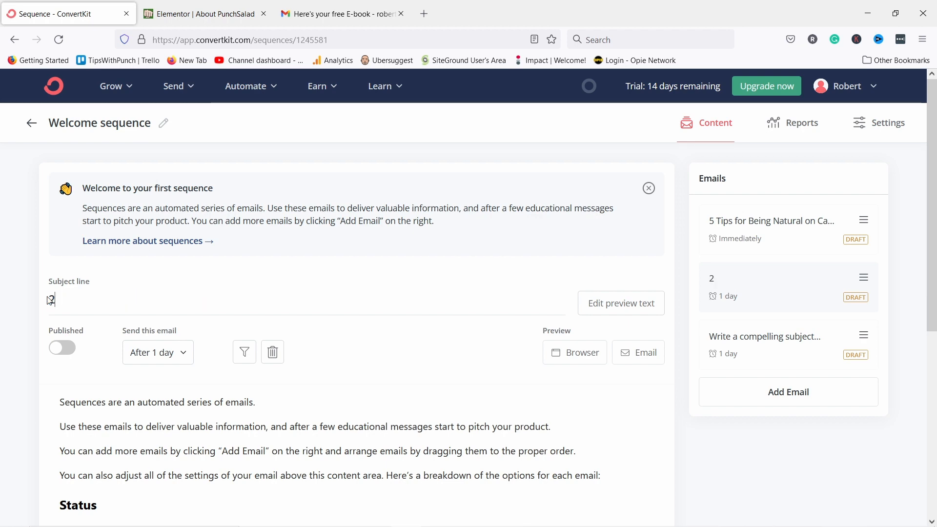
{"action": "type", "text": "nd email"}
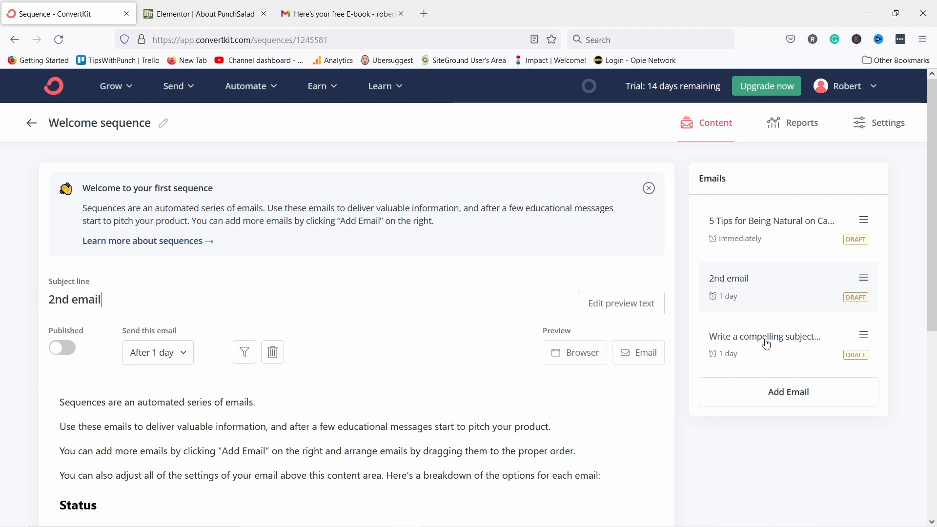
{"action": "left_click", "coordinate": [704, 341]}
{"action": "left_click_drag", "start_coordinate": [211, 302], "coordinate": [29, 295]}
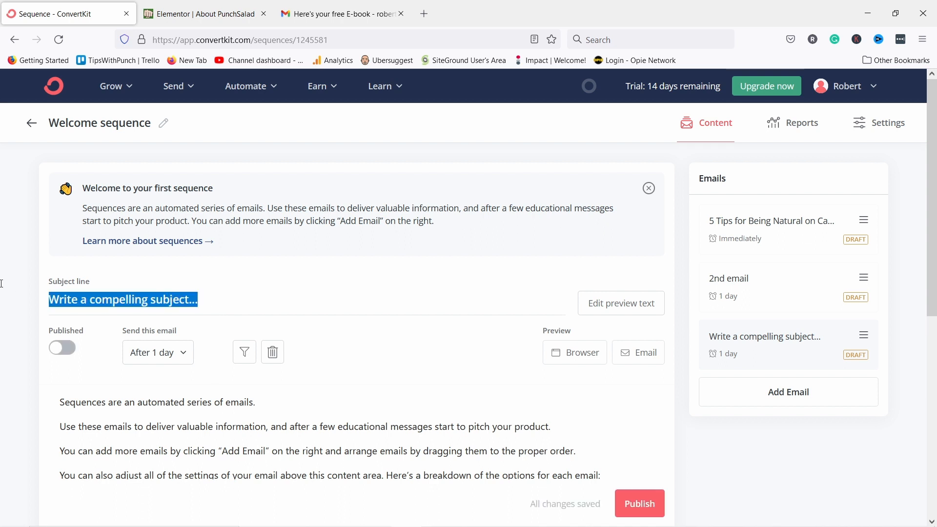
{"action": "type", "text": "3rd email"}
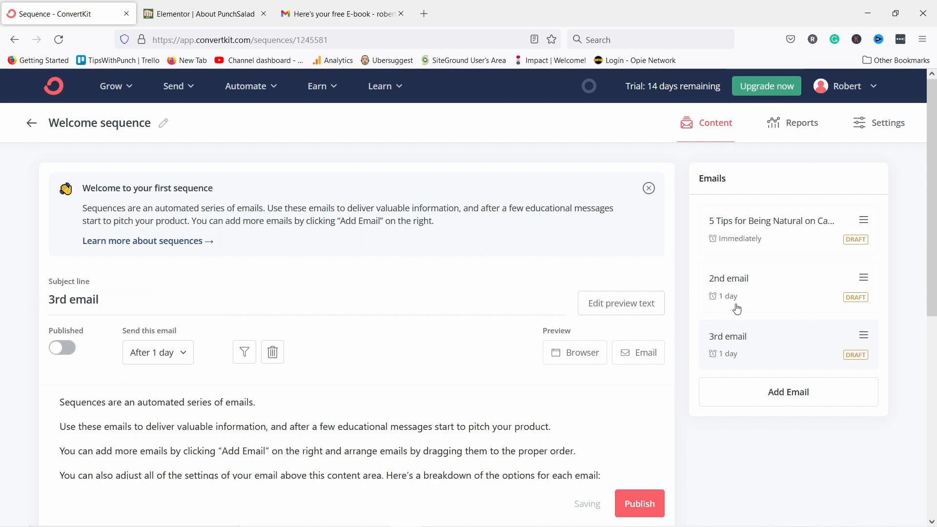
{"action": "left_click", "coordinate": [733, 283]}
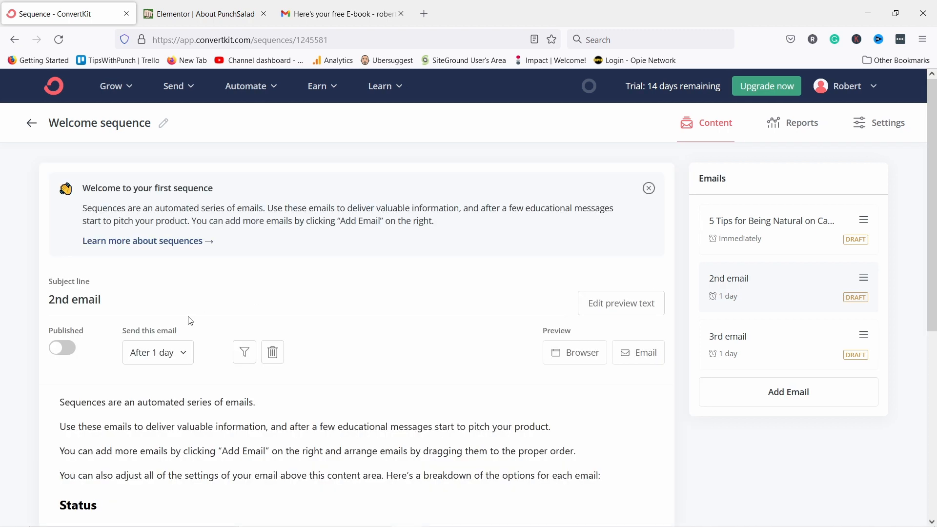
Send the 2nd email after 2 days, weekdays only, with Saturday and Sunday unchecked.
{"action": "scroll", "coordinate": [163, 293], "scroll_direction": "down", "scroll_amount": 1}
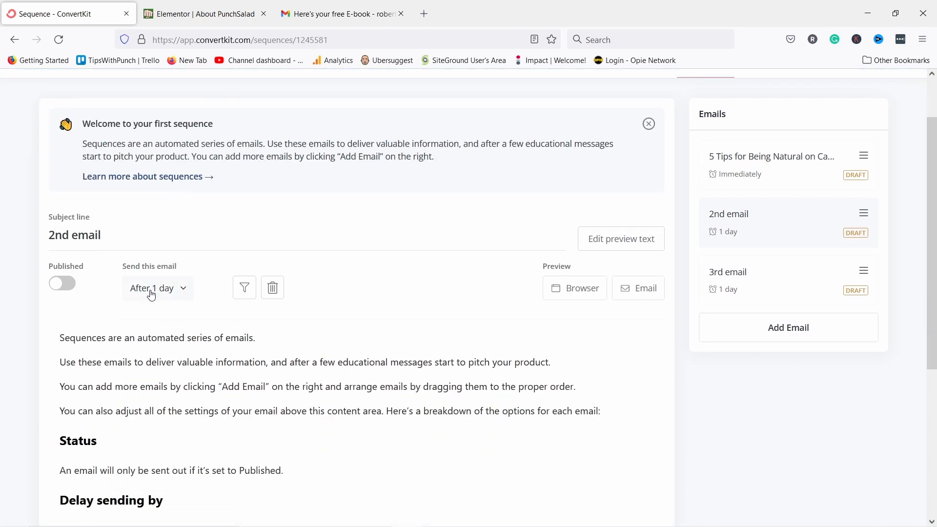
{"action": "left_click", "coordinate": [152, 294]}
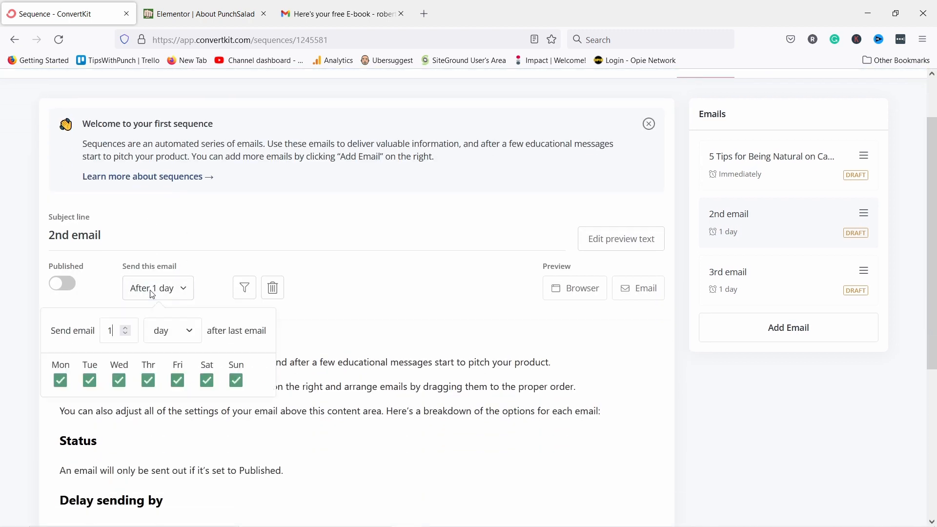
{"action": "left_click", "coordinate": [125, 327]}
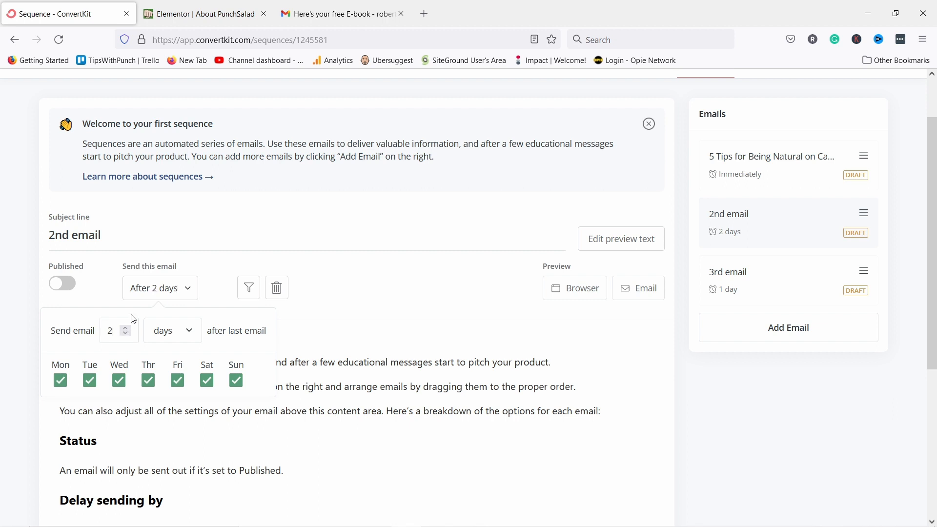
{"action": "left_click", "coordinate": [208, 388]}
{"action": "left_click", "coordinate": [237, 381]}
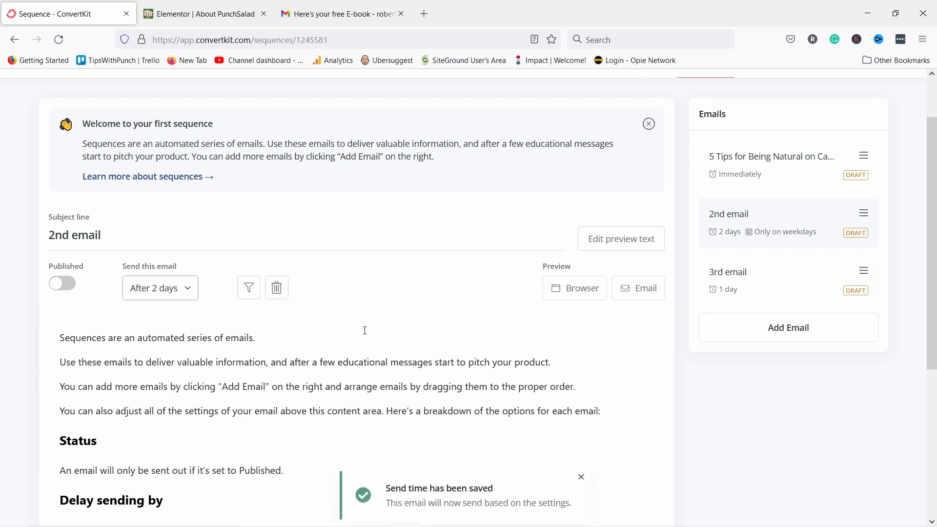
Raise the 3rd email's delay to 2 days and view its subscriber exclusion filters.
{"action": "left_click", "coordinate": [747, 278]}
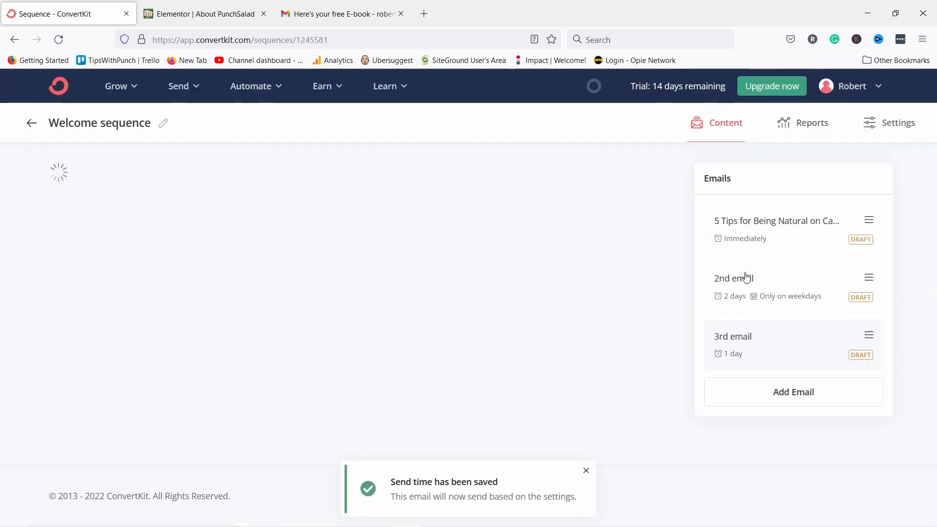
{"action": "scroll", "coordinate": [166, 218], "scroll_direction": "down", "scroll_amount": 2}
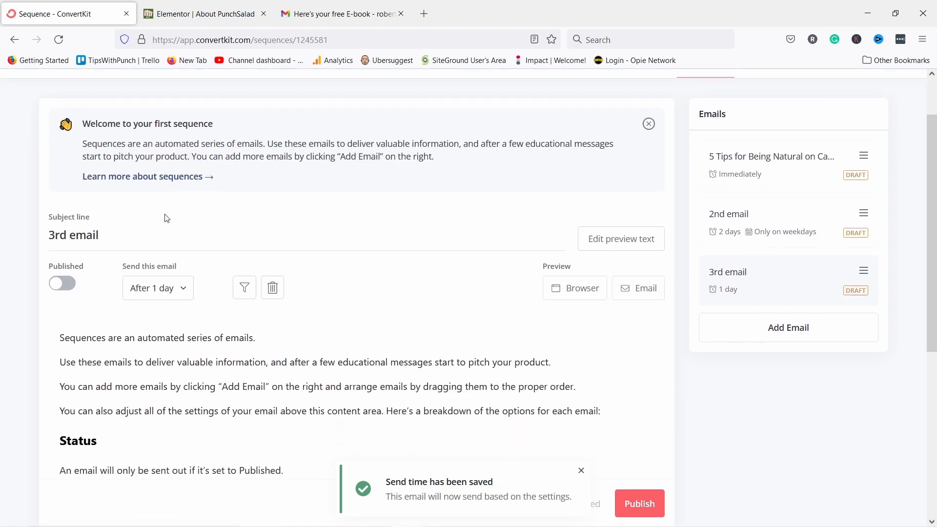
{"action": "left_click", "coordinate": [164, 289]}
{"action": "left_click", "coordinate": [127, 330]}
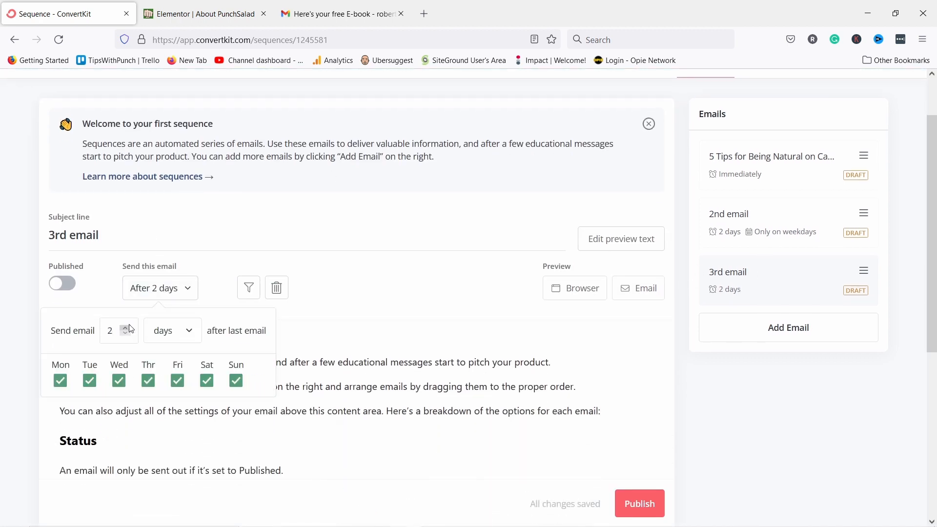
{"action": "left_click", "coordinate": [327, 288]}
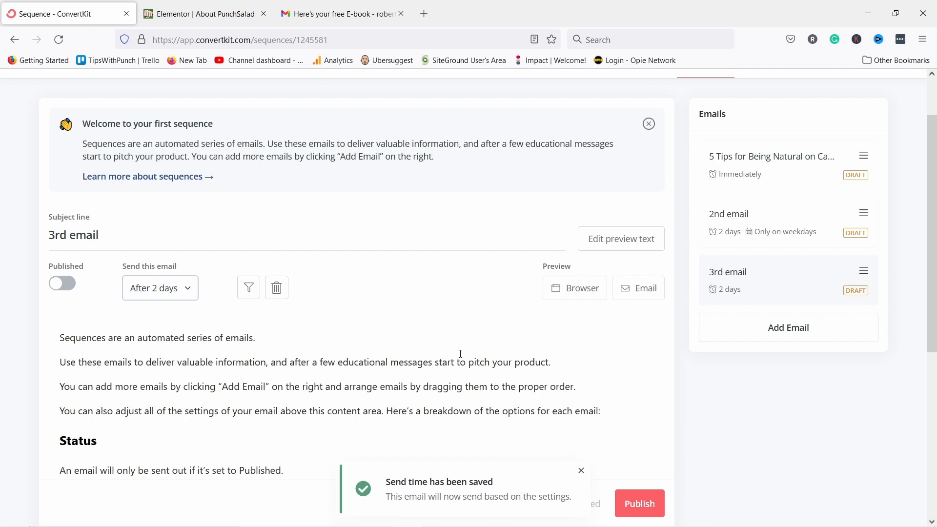
{"action": "scroll", "coordinate": [583, 416], "scroll_direction": "down", "scroll_amount": 6}
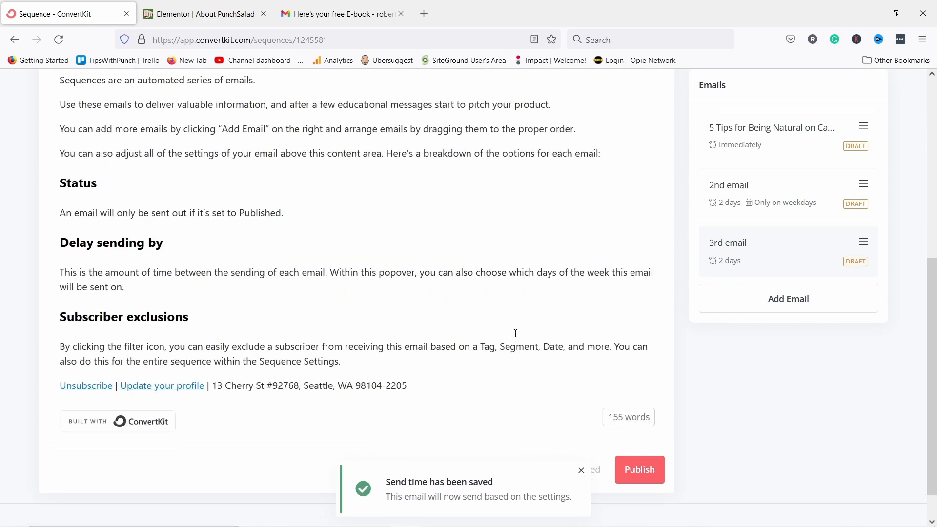
{"action": "scroll", "coordinate": [207, 200], "scroll_direction": "up", "scroll_amount": 6}
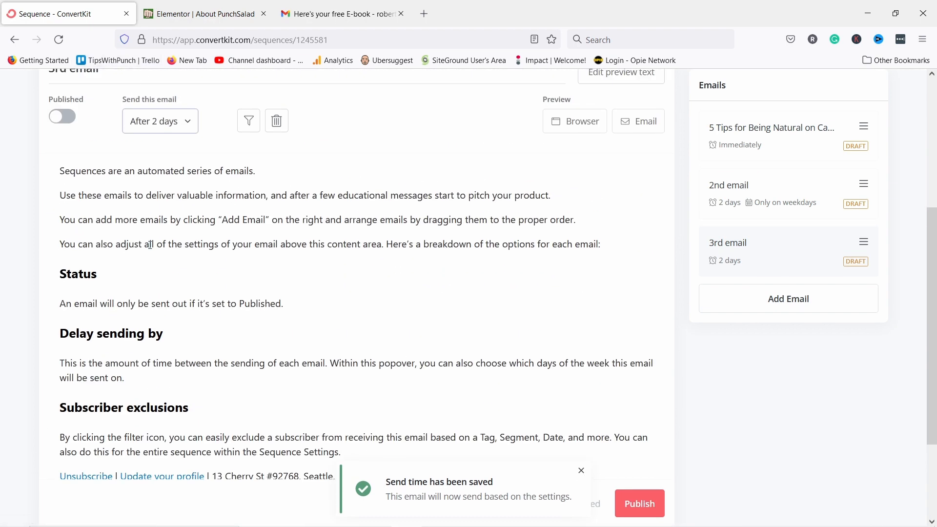
{"action": "scroll", "coordinate": [230, 269], "scroll_direction": "up", "scroll_amount": 2}
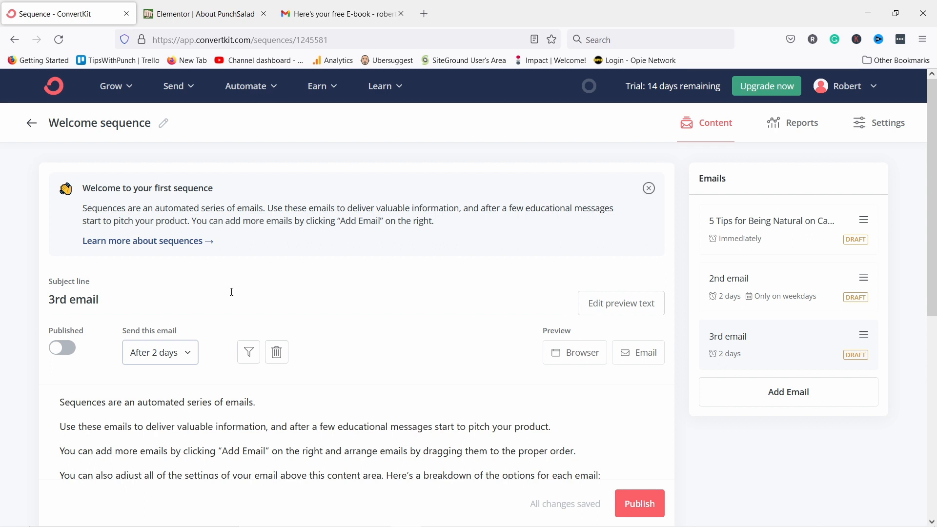
{"action": "scroll", "coordinate": [364, 232], "scroll_direction": "down", "scroll_amount": 3}
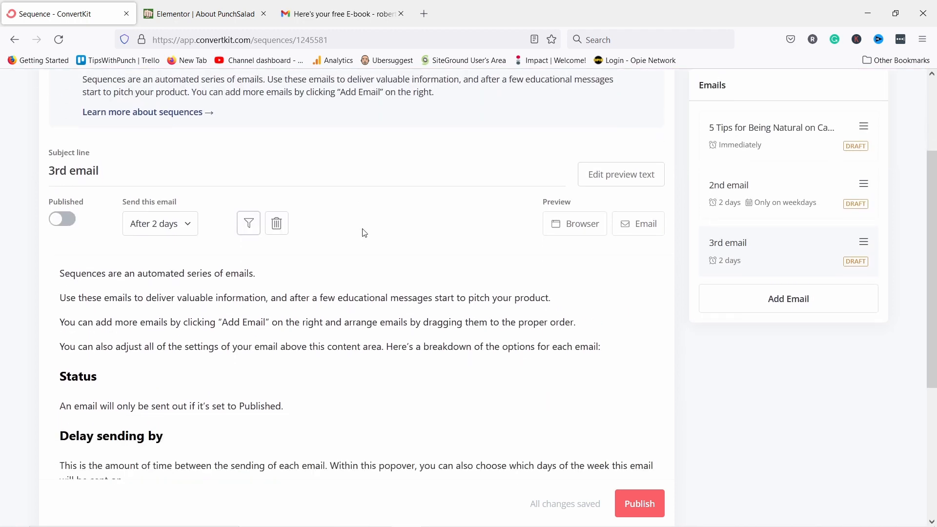
{"action": "left_click", "coordinate": [249, 226]}
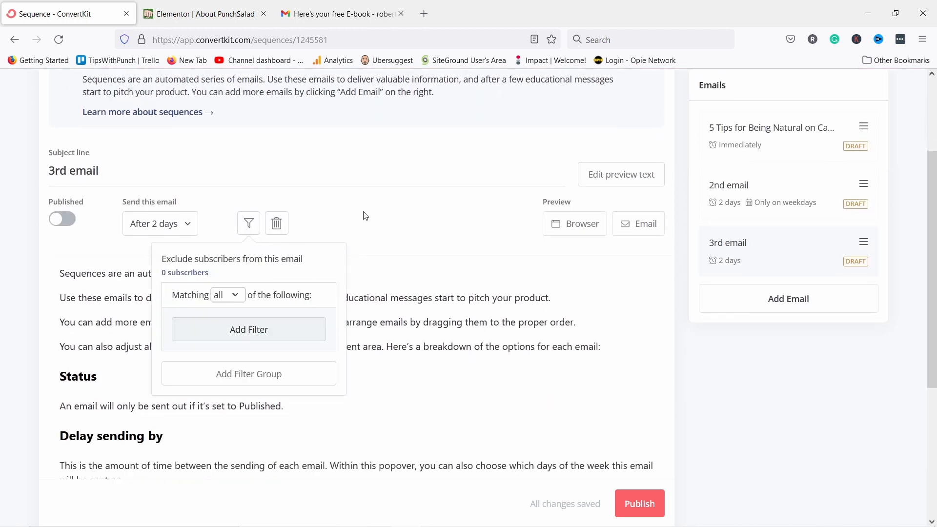
Publish the 3rd email and the 5 Tips for Being Natural on Camera email.
{"action": "left_click", "coordinate": [321, 226]}
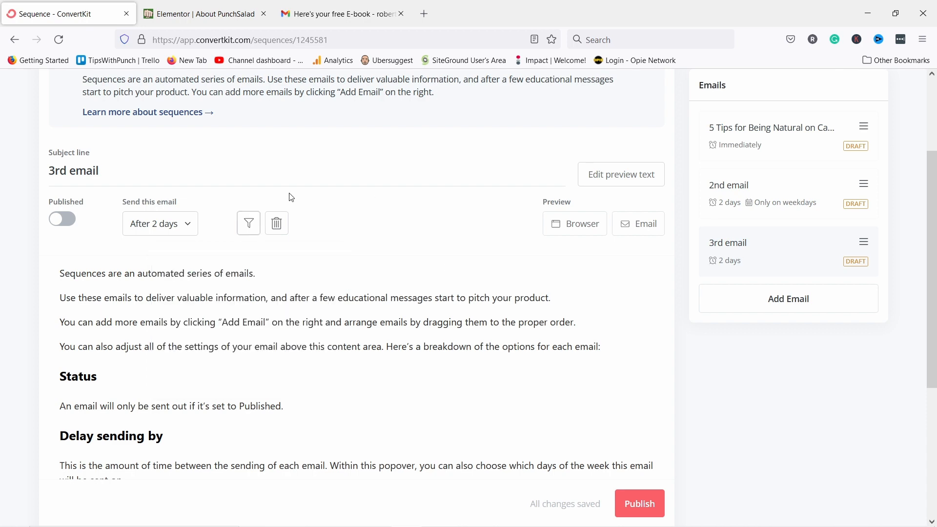
{"action": "scroll", "coordinate": [488, 342], "scroll_direction": "up", "scroll_amount": 3}
{"action": "left_click", "coordinate": [637, 502]}
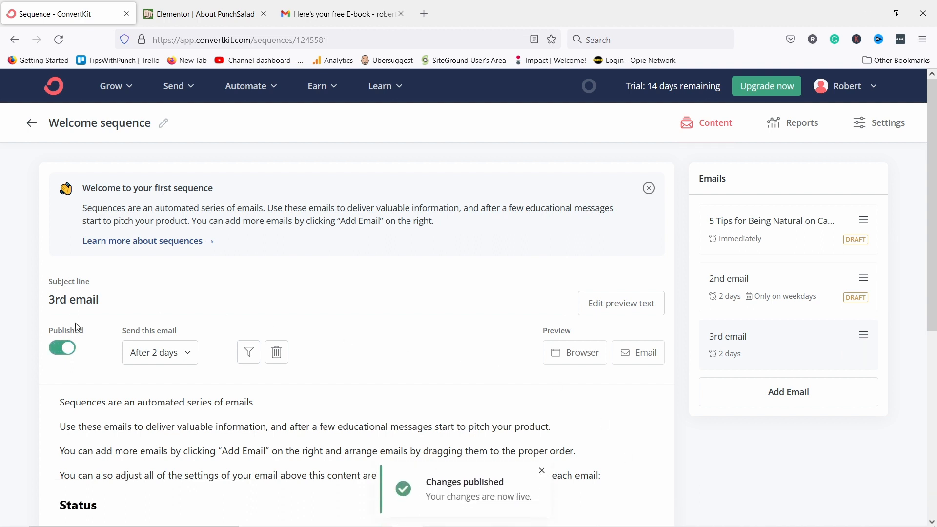
{"action": "left_click", "coordinate": [726, 297]}
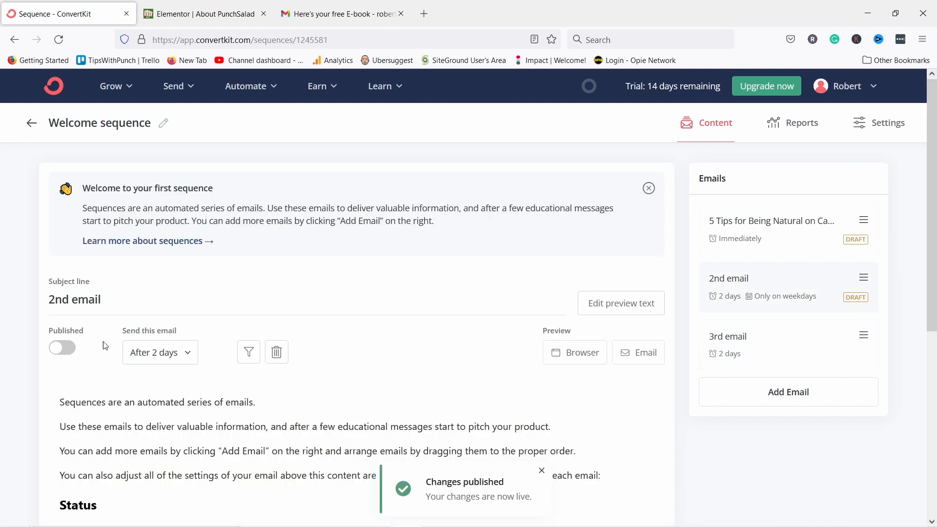
{"action": "left_click", "coordinate": [742, 239]}
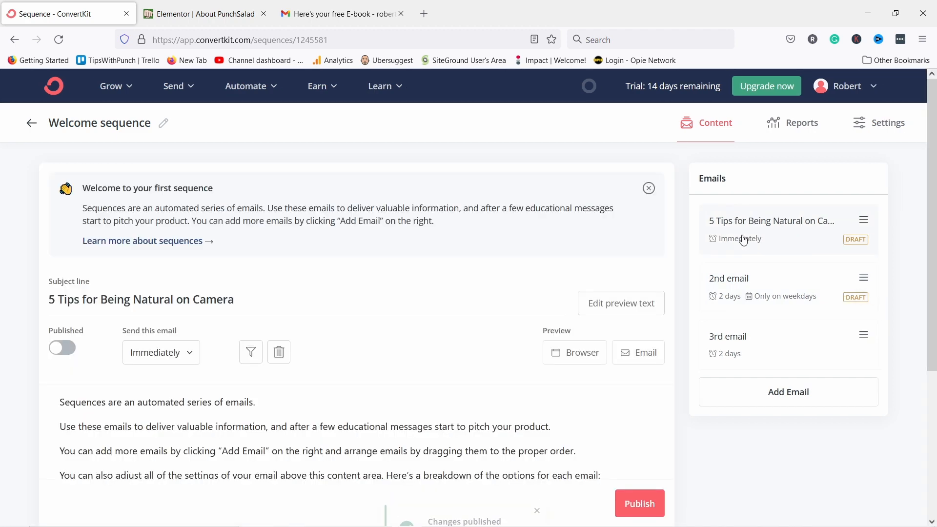
{"action": "left_click", "coordinate": [740, 297]}
{"action": "scroll", "coordinate": [643, 414], "scroll_direction": "down", "scroll_amount": 8}
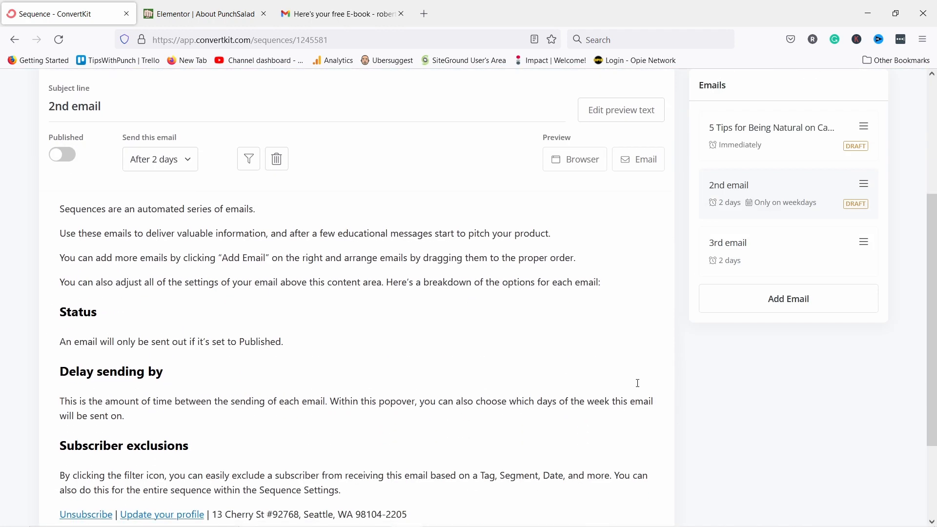
{"action": "scroll", "coordinate": [634, 390], "scroll_direction": "up", "scroll_amount": 8}
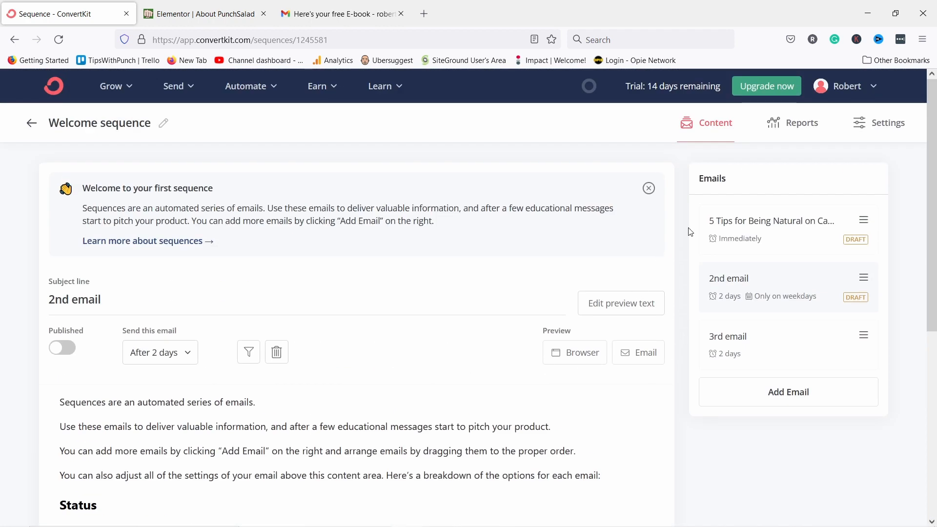
{"action": "left_click", "coordinate": [730, 238]}
{"action": "scroll", "coordinate": [533, 311], "scroll_direction": "down", "scroll_amount": 3}
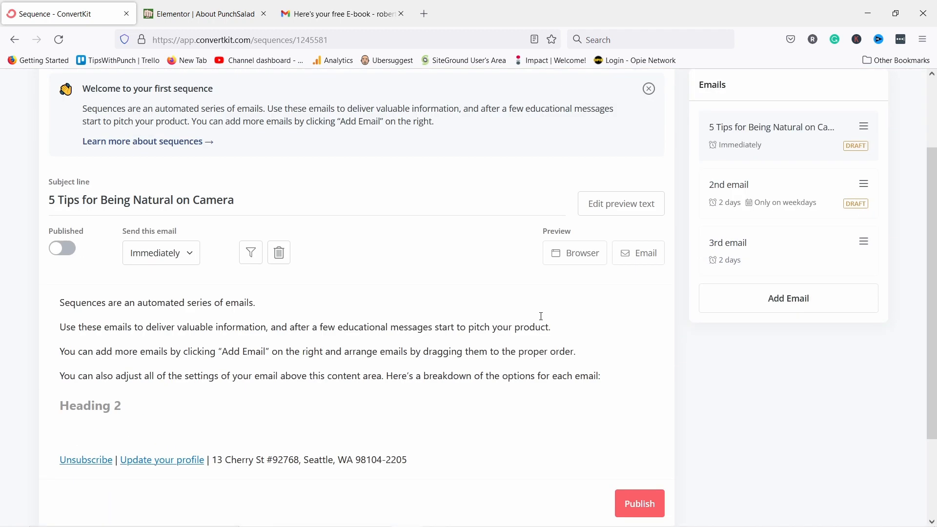
{"action": "left_click", "coordinate": [639, 505]}
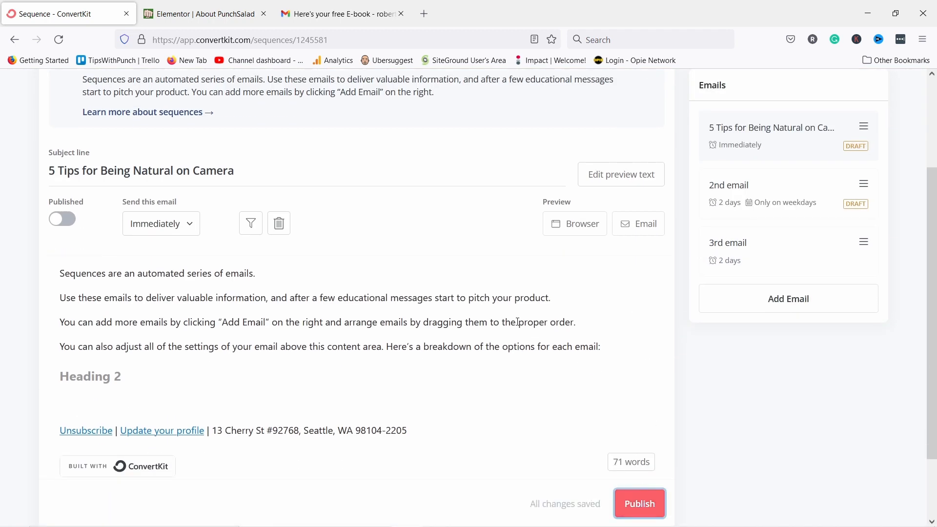
Open the 2nd email and delete a fragment of its body text.
{"action": "left_click", "coordinate": [722, 211]}
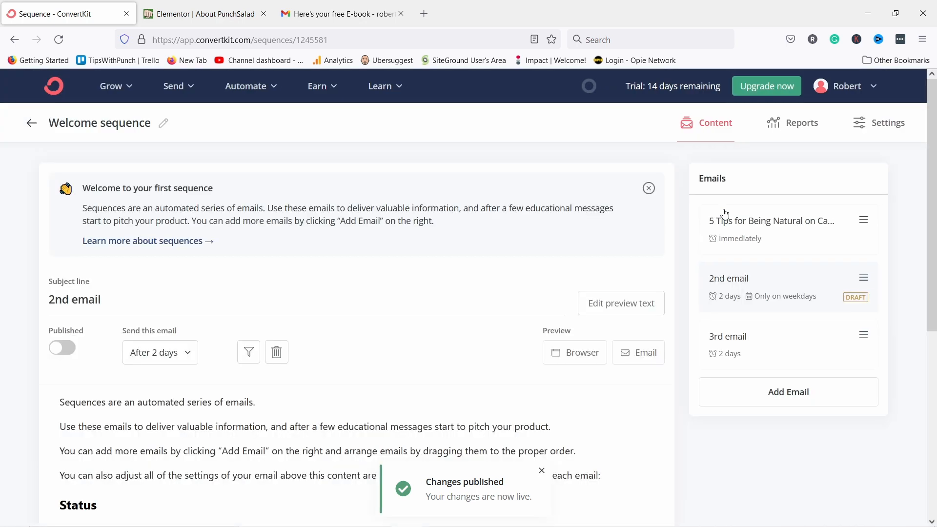
{"action": "scroll", "coordinate": [512, 271], "scroll_direction": "down", "scroll_amount": 6}
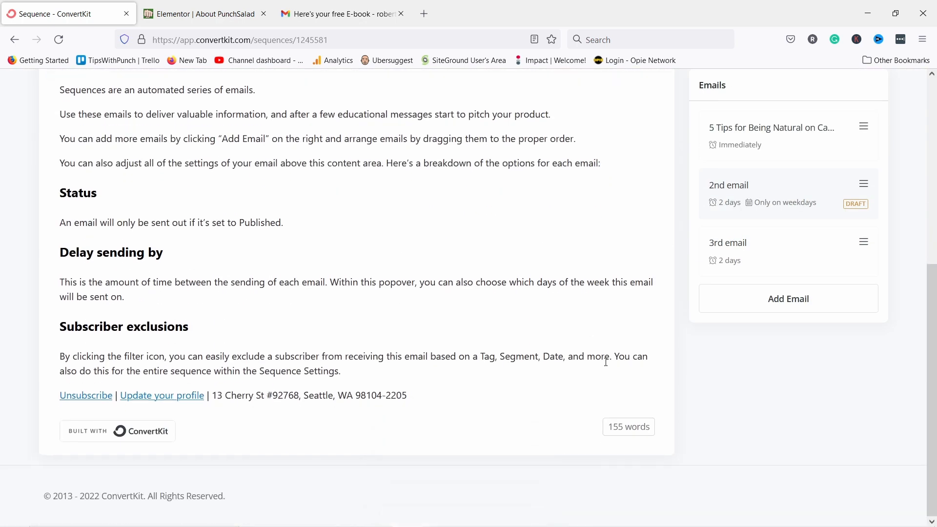
{"action": "scroll", "coordinate": [607, 362], "scroll_direction": "up", "scroll_amount": 6}
{"action": "scroll", "coordinate": [580, 289], "scroll_direction": "down", "scroll_amount": 3}
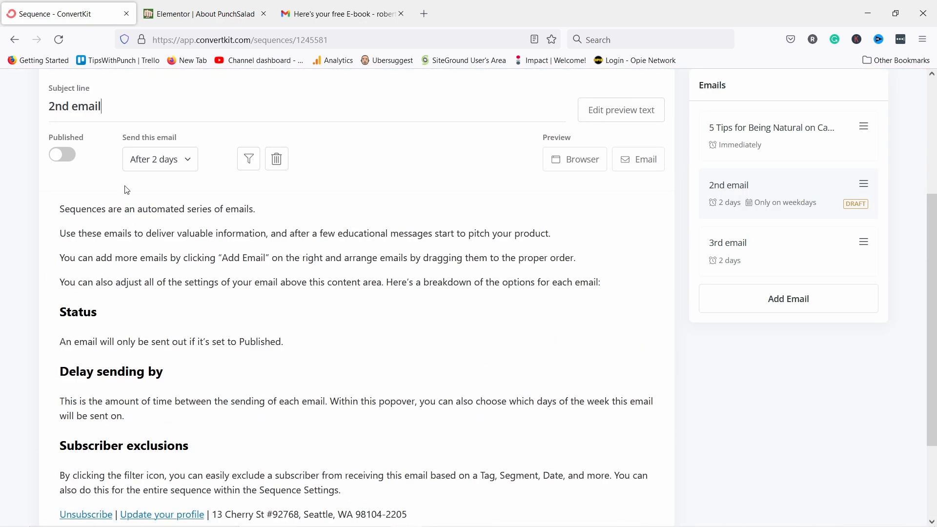
{"action": "left_click_drag", "start_coordinate": [157, 258], "coordinate": [269, 258]}
{"action": "key", "text": "BackSpace"}
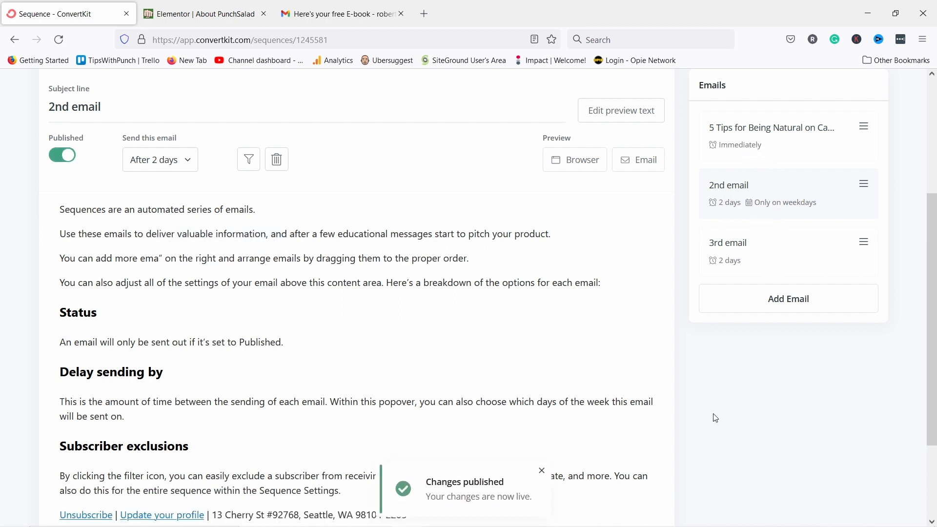
{"action": "scroll", "coordinate": [493, 329], "scroll_direction": "down", "scroll_amount": 3}
{"action": "scroll", "coordinate": [493, 303], "scroll_direction": "up", "scroll_amount": 7}
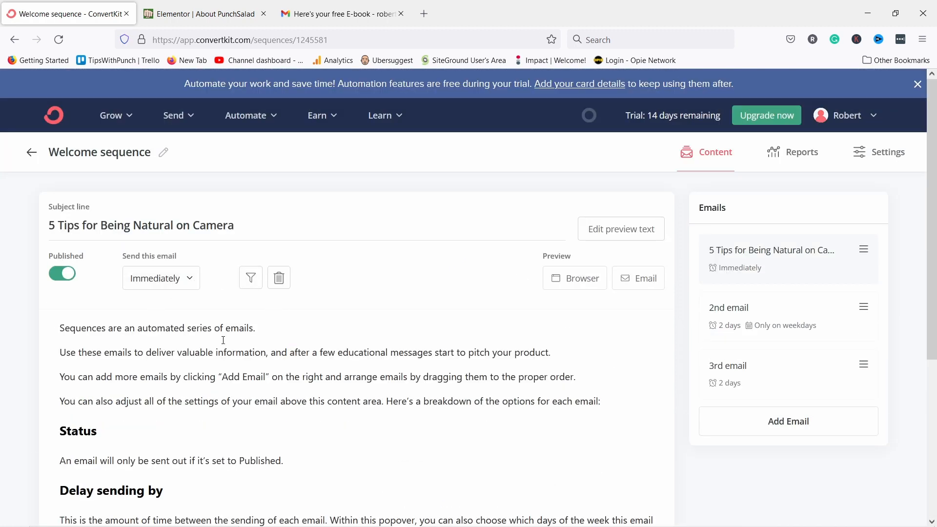
{"action": "scroll", "coordinate": [165, 364], "scroll_direction": "down", "scroll_amount": 1}
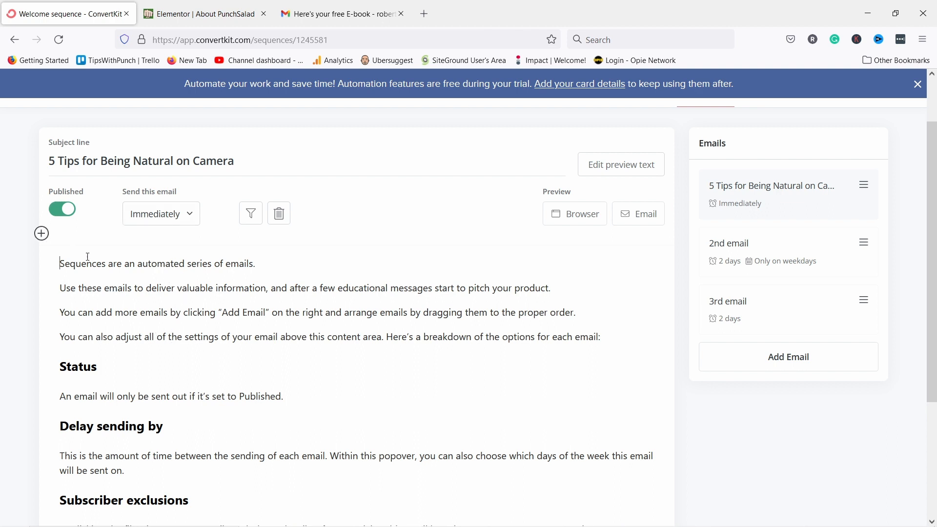
Add a new 'Youtube link' line below the breakdown line in the email body.
{"action": "left_click", "coordinate": [614, 338]}
{"action": "key", "text": "Return"}
{"action": "key", "text": "Return"}
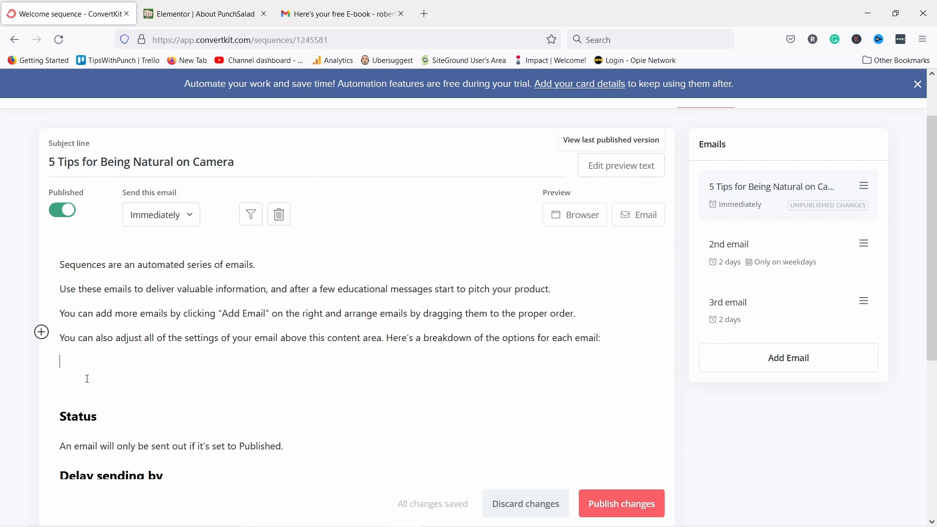
{"action": "type", "text": "Lo"}
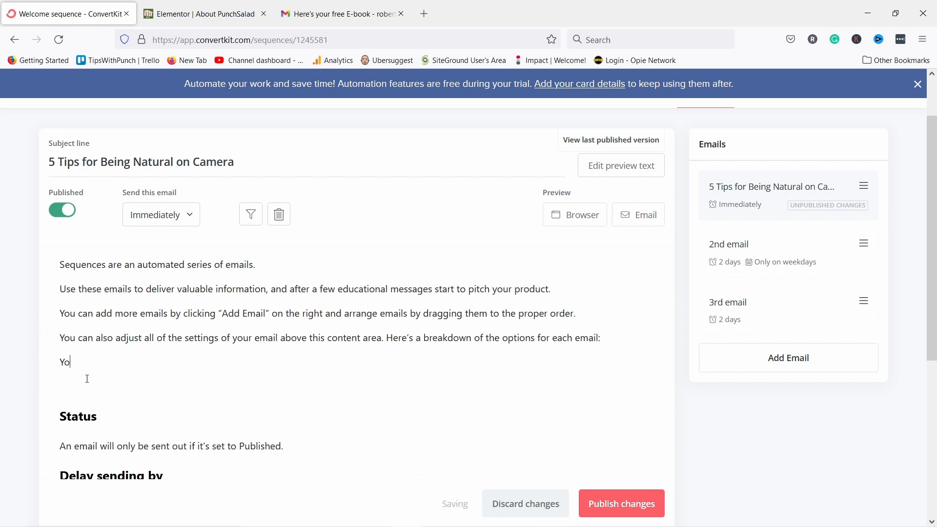
{"action": "type", "text": "utube link"}
Link 'Youtube link' to yourwebsite.com, tagging clickers YouTube Course, then return to Sequences.
{"action": "left_click_drag", "start_coordinate": [126, 361], "coordinate": [27, 364]}
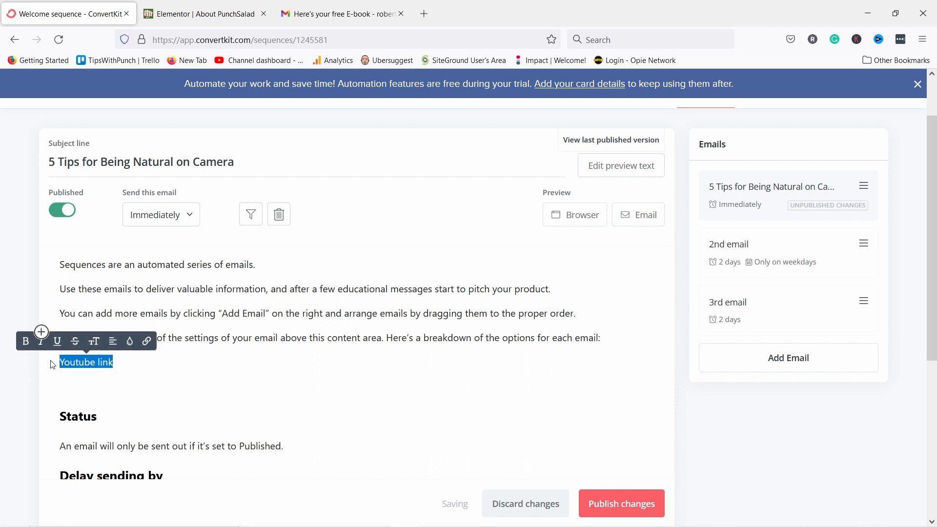
{"action": "left_click", "coordinate": [145, 341]}
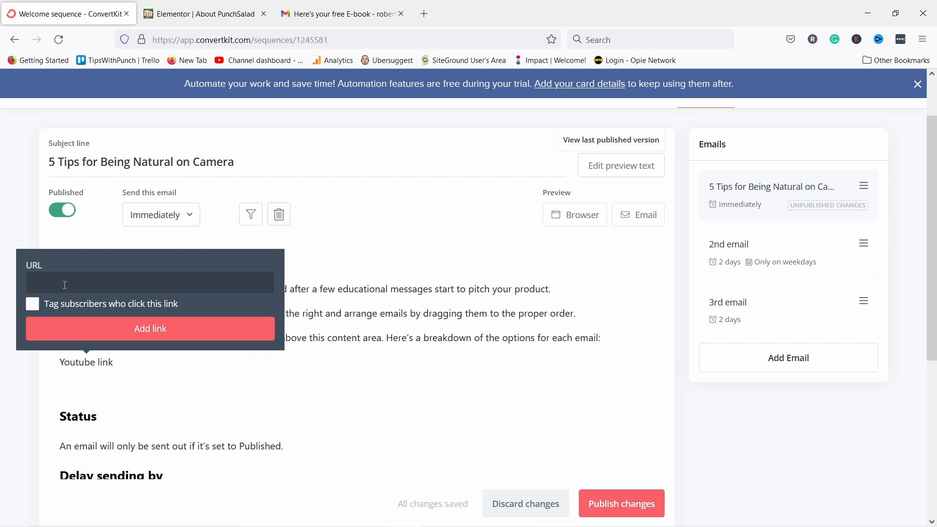
{"action": "type", "text": "yourwebsite.com"}
{"action": "left_click", "coordinate": [32, 305]}
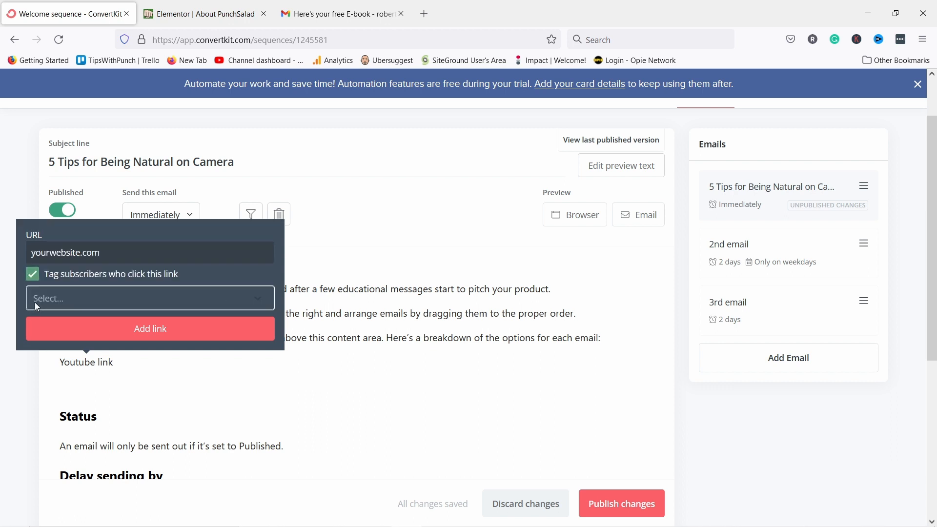
{"action": "left_click", "coordinate": [63, 297]}
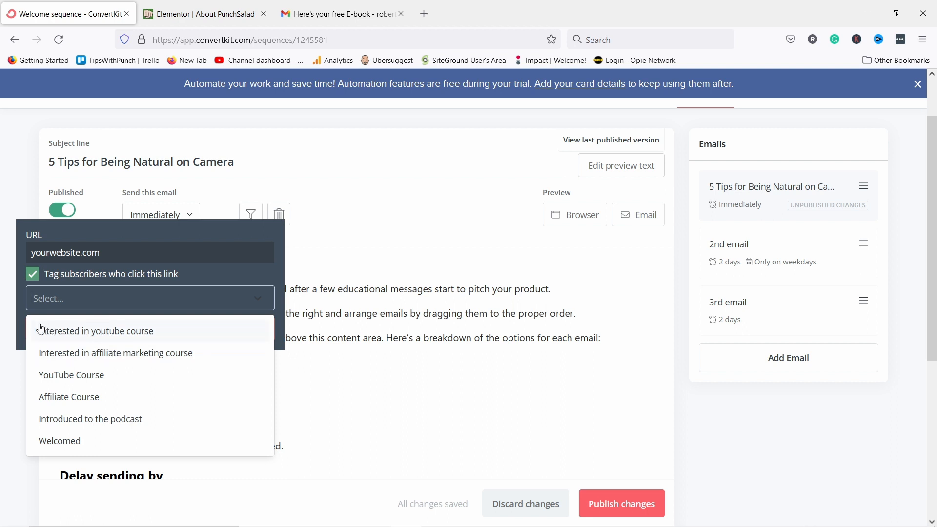
{"action": "left_click", "coordinate": [67, 376]}
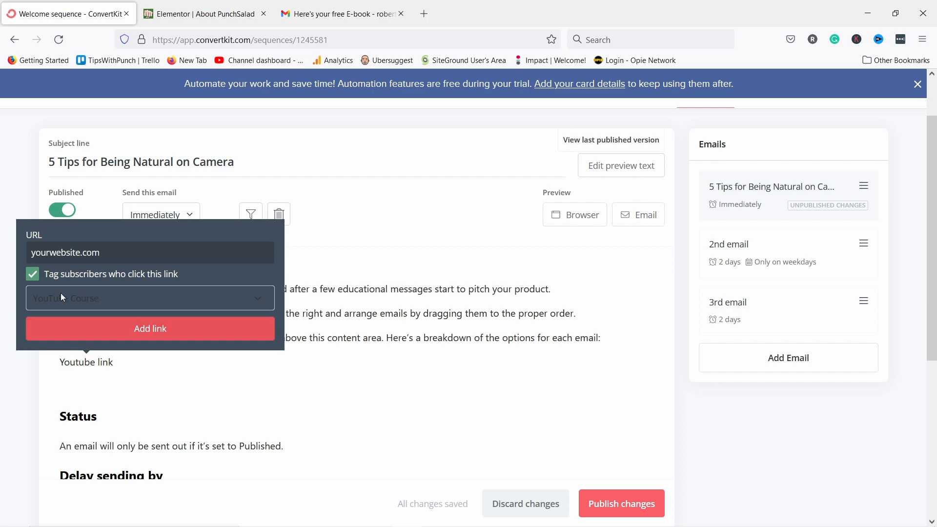
{"action": "left_click", "coordinate": [72, 335]}
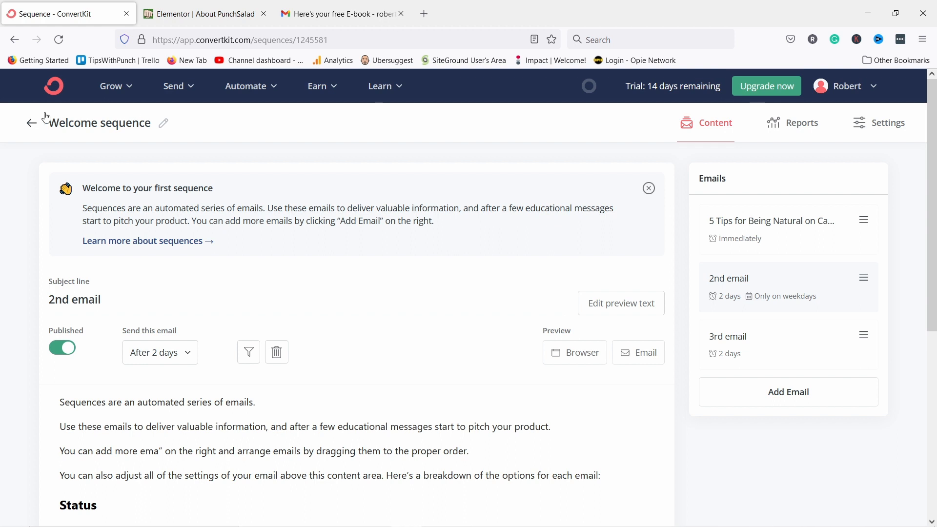
{"action": "left_click", "coordinate": [30, 123]}
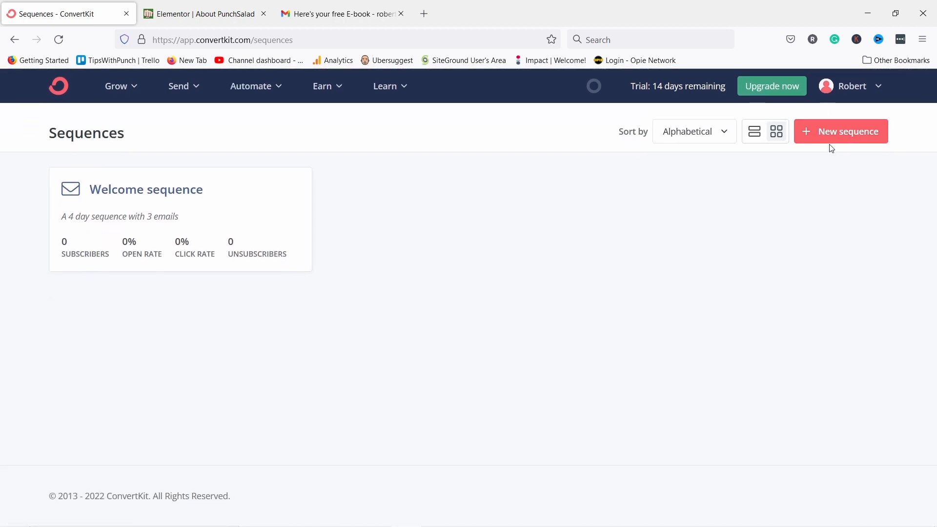
Create a text-only sequence named 'Youtube course sequence'.
{"action": "left_click", "coordinate": [827, 139]}
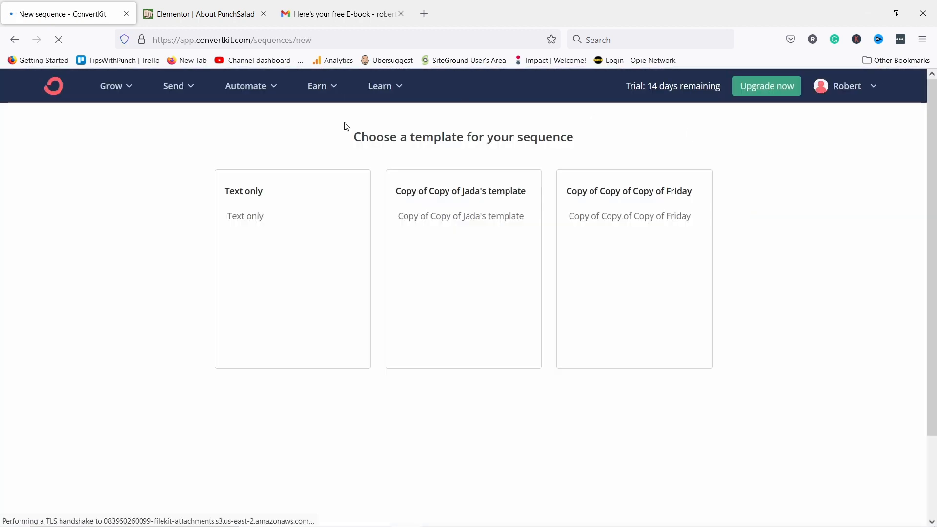
{"action": "left_click", "coordinate": [268, 236]}
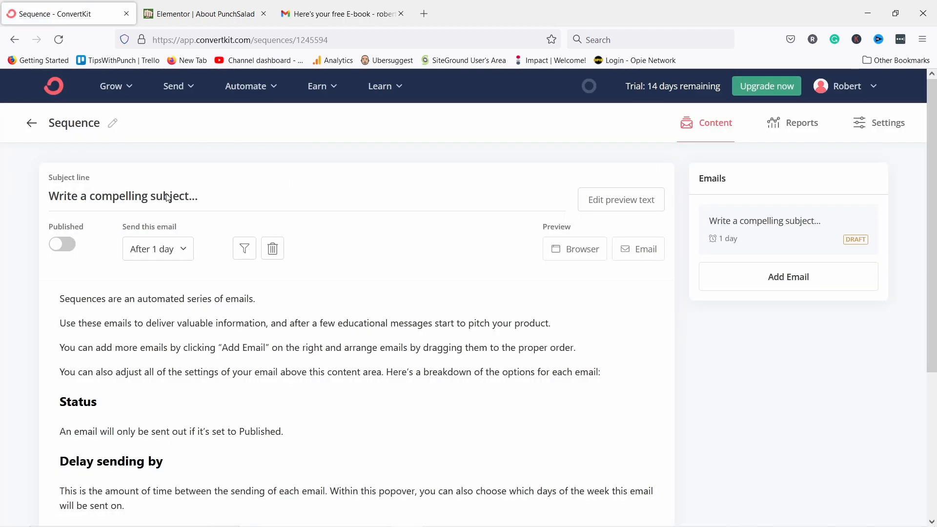
{"action": "left_click", "coordinate": [112, 124]}
{"action": "double_click", "coordinate": [94, 124]}
{"action": "type", "text": "Youtube course s"}
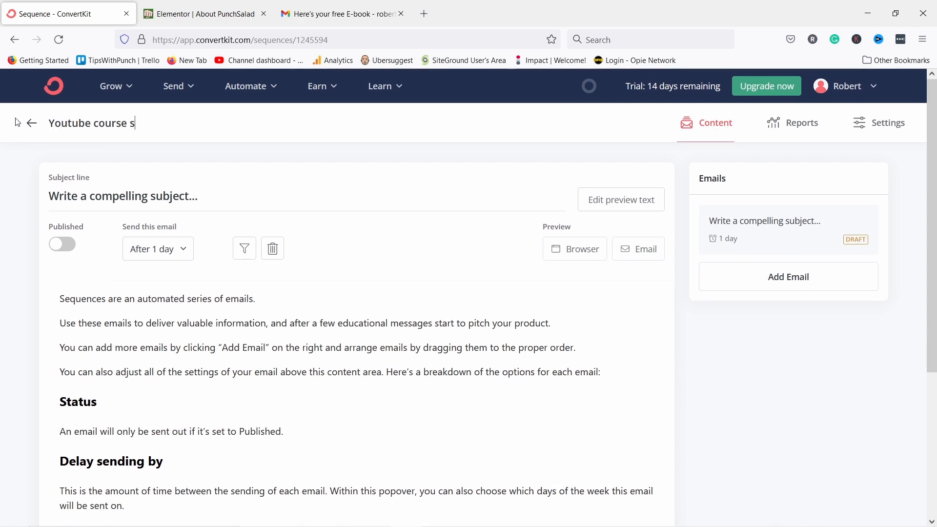
{"action": "type", "text": "equence"}
{"action": "key", "text": "Return"}
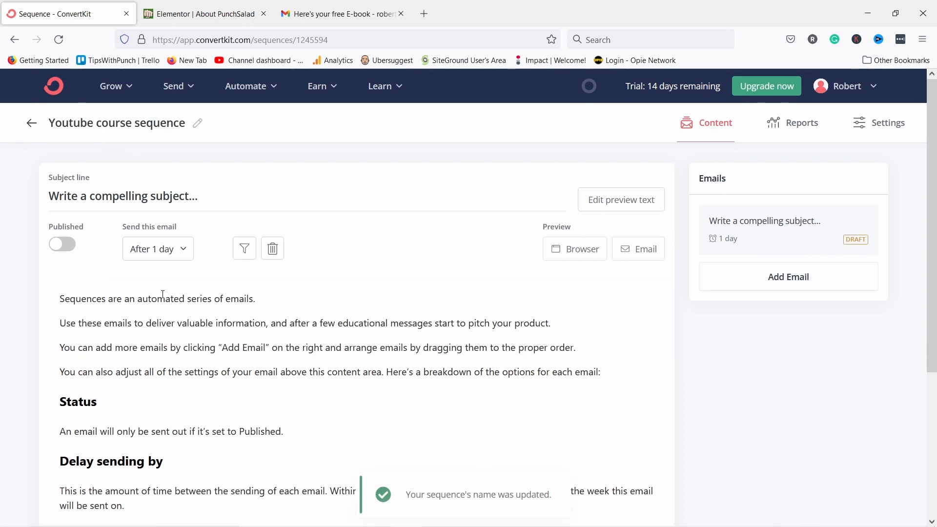
Give the sequence three emails with subjects '1st email', 'Reminder email' and 'Last chance'.
{"action": "left_click_drag", "start_coordinate": [218, 197], "coordinate": [40, 197]}
{"action": "type", "text": "1st"}
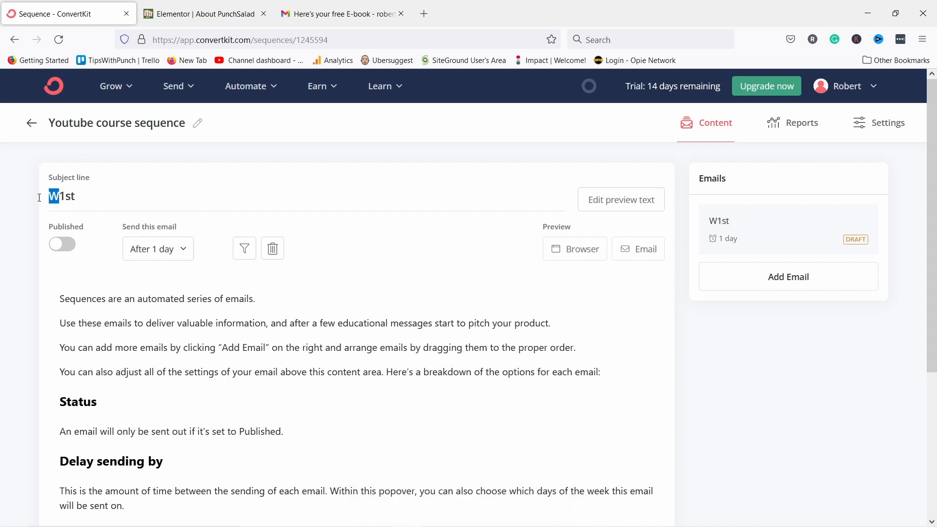
{"action": "key", "text": "BackSpace"}
{"action": "left_click", "coordinate": [137, 199]}
{"action": "type", "text": "email"}
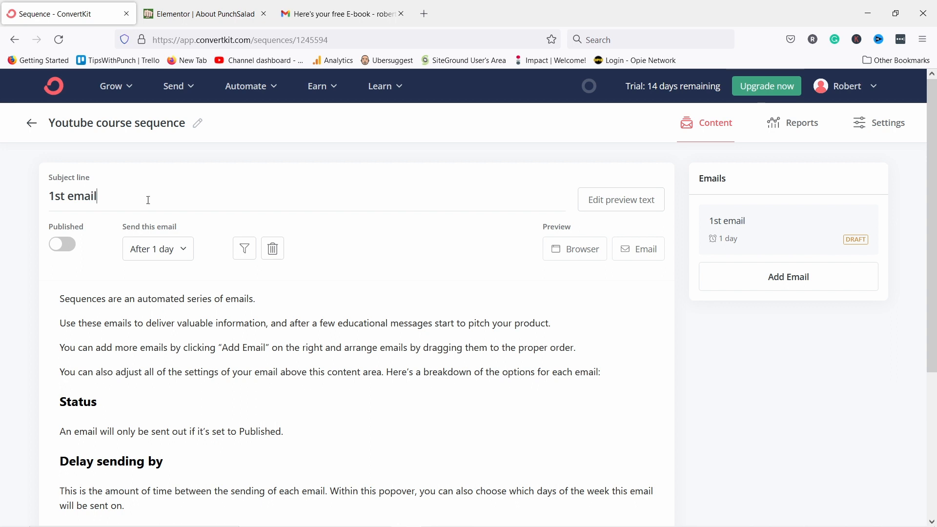
{"action": "left_click", "coordinate": [803, 278]}
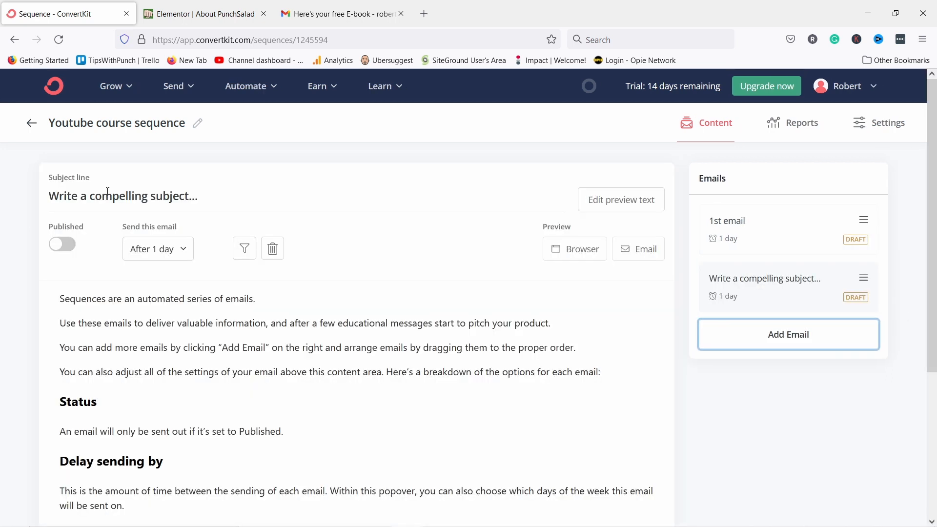
{"action": "triple_click", "coordinate": [175, 197]}
{"action": "type", "text": "Remin"}
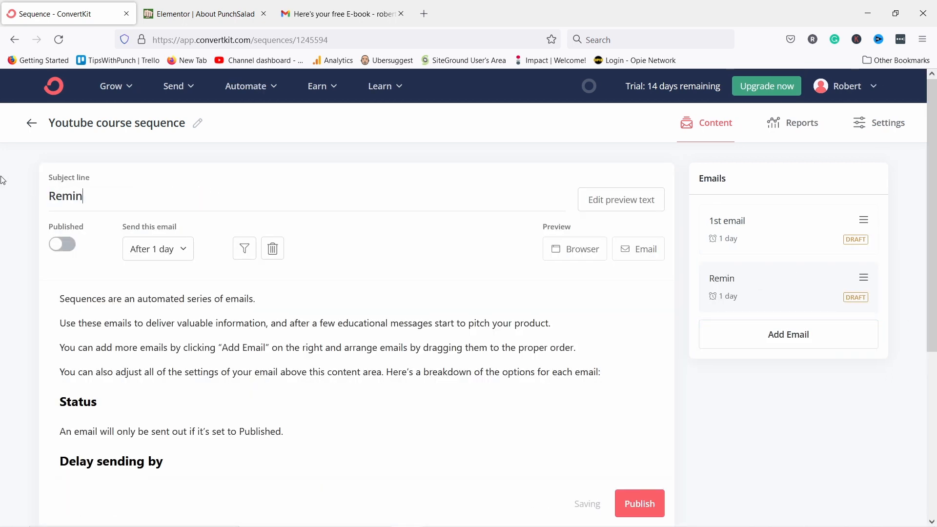
{"action": "type", "text": "der email"}
{"action": "left_click", "coordinate": [790, 331]}
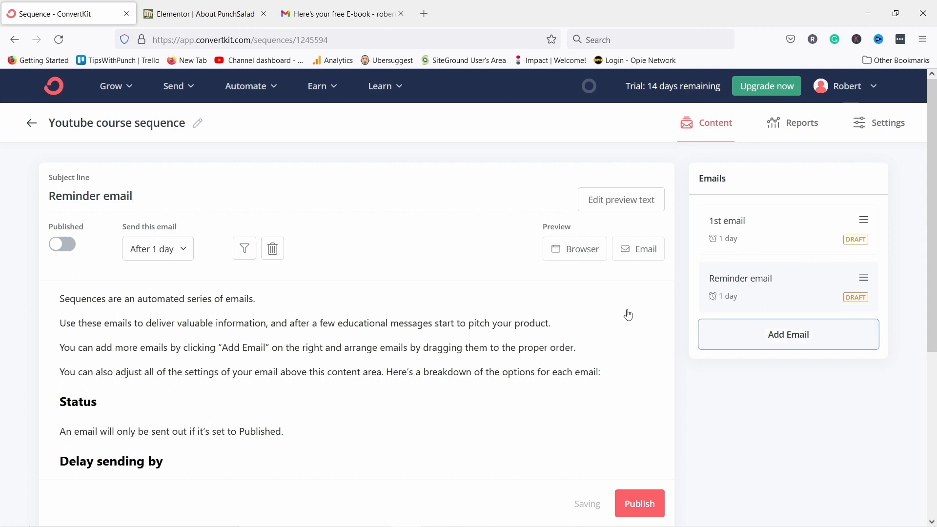
{"action": "triple_click", "coordinate": [222, 200]}
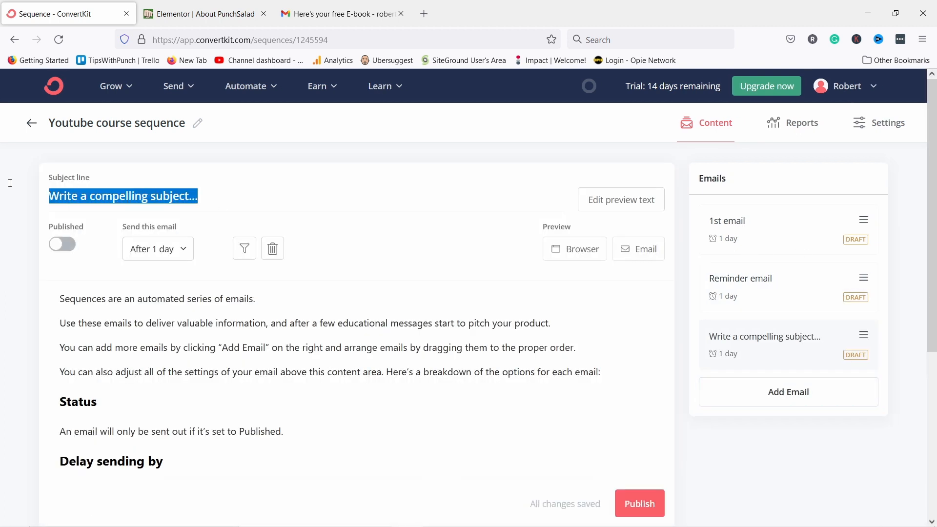
{"action": "type", "text": "Last chance"}
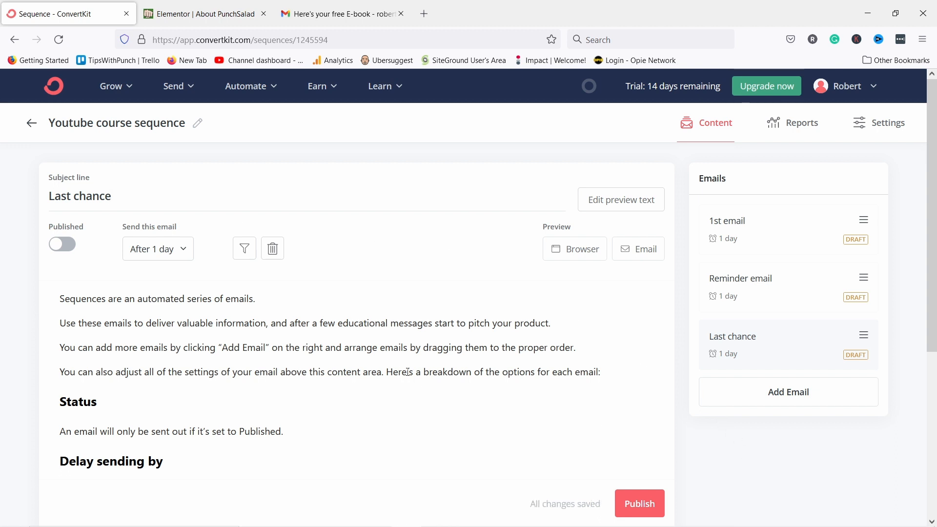
Open the 1st email and check its send-delay settings without changing them.
{"action": "left_click", "coordinate": [713, 242]}
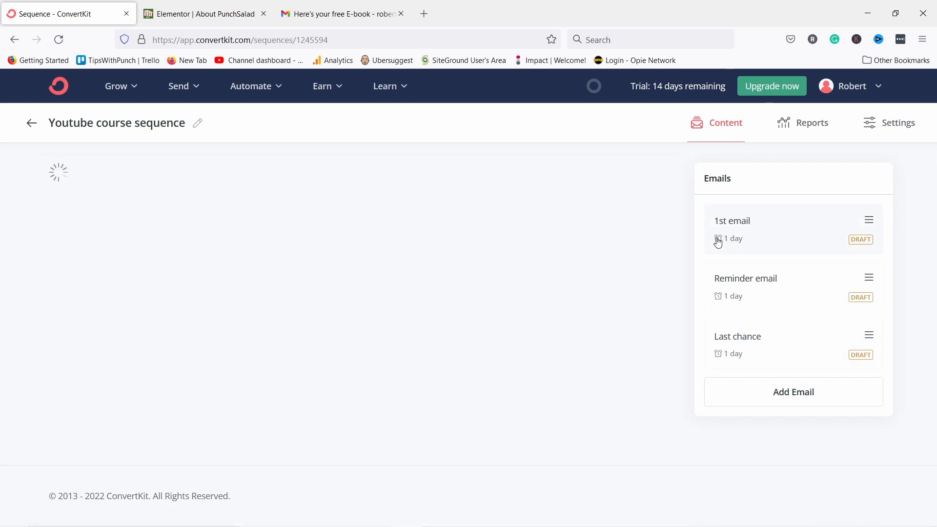
{"action": "left_click", "coordinate": [163, 251]}
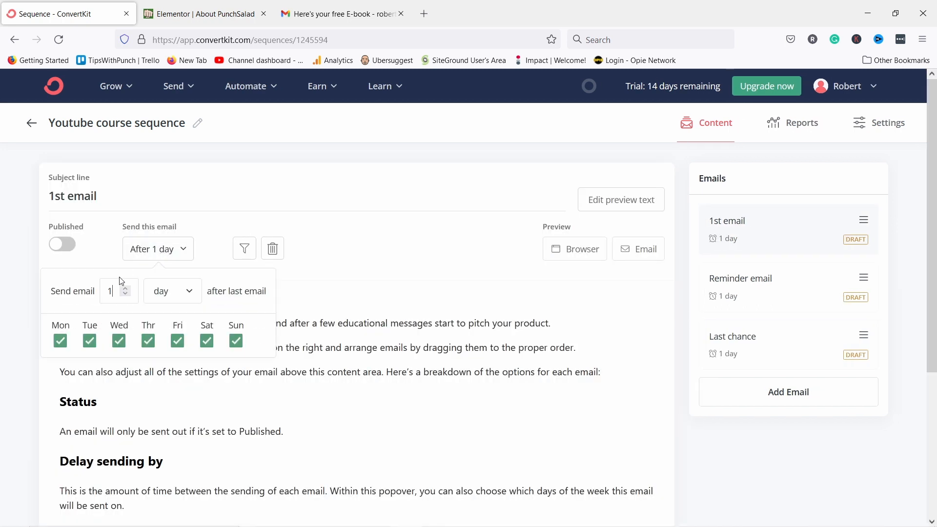
{"action": "left_click", "coordinate": [211, 213]}
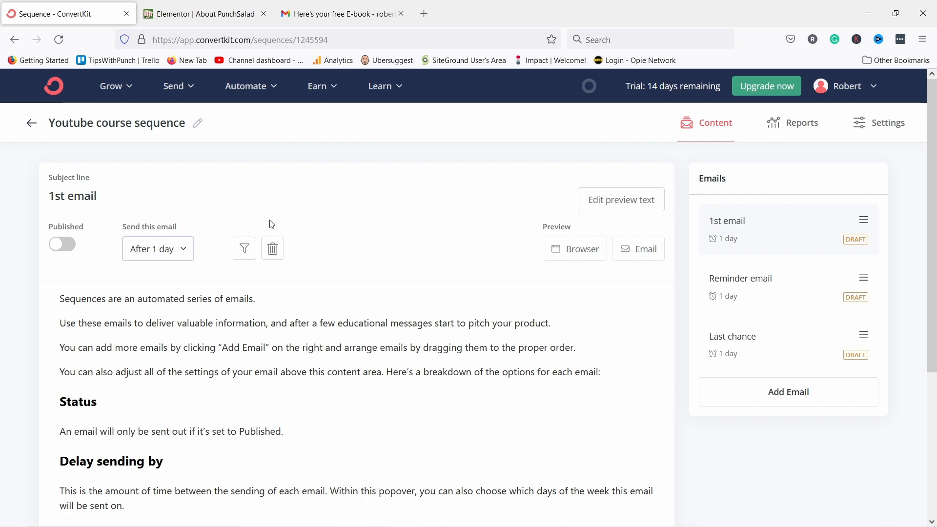
{"action": "scroll", "coordinate": [275, 213], "scroll_direction": "down", "scroll_amount": 3}
{"action": "scroll", "coordinate": [335, 205], "scroll_direction": "down", "scroll_amount": 2}
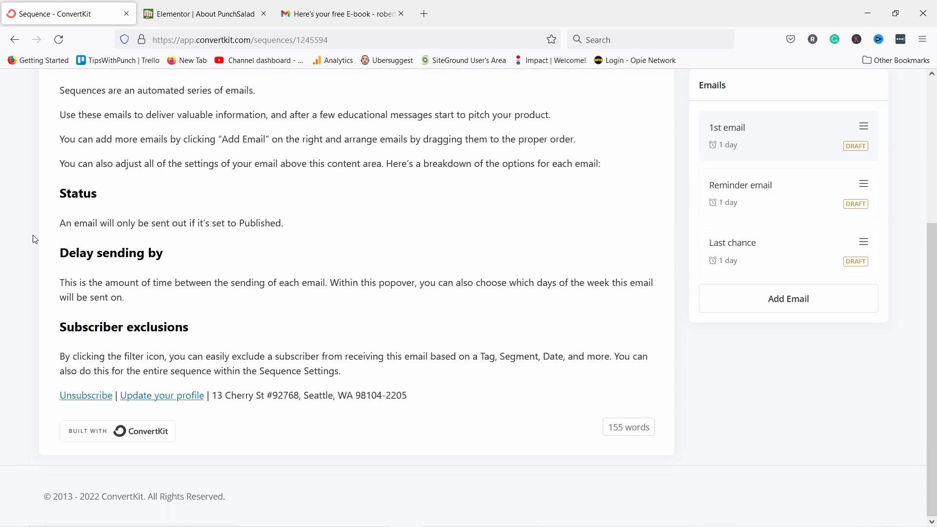
{"action": "scroll", "coordinate": [328, 235], "scroll_direction": "up", "scroll_amount": 5}
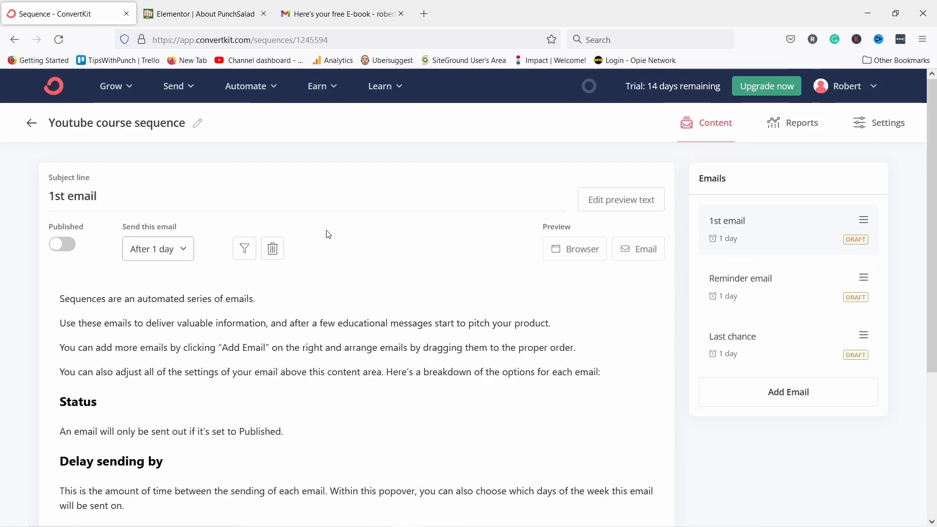
{"action": "scroll", "coordinate": [543, 198], "scroll_direction": "down", "scroll_amount": 5}
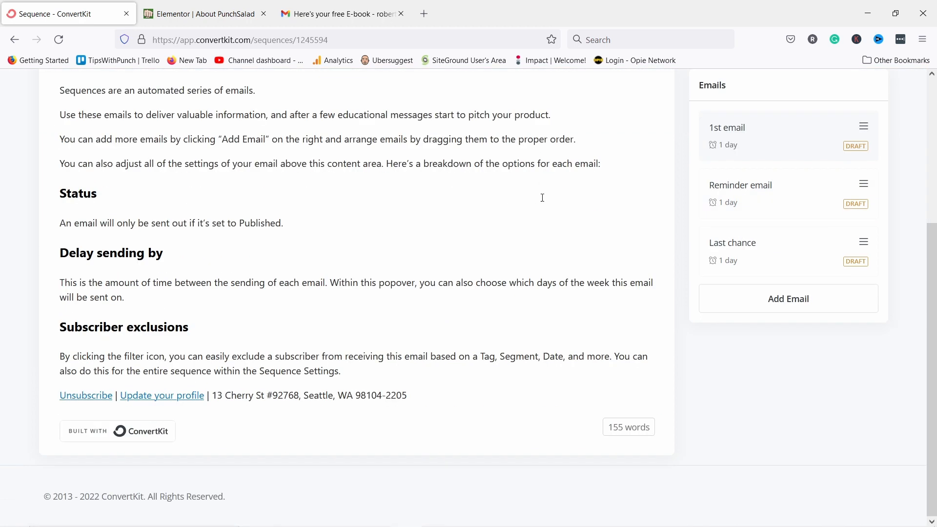
Publish the Last chance, Reminder and trimmed 1st emails, then go to Visual Automations.
{"action": "left_click", "coordinate": [749, 258]}
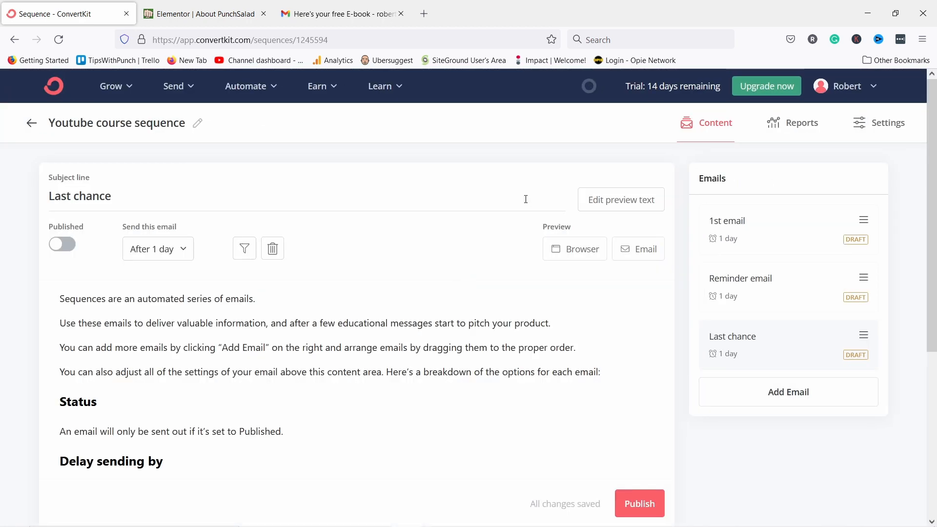
{"action": "scroll", "coordinate": [632, 362], "scroll_direction": "down", "scroll_amount": 5}
{"action": "left_click", "coordinate": [637, 432]}
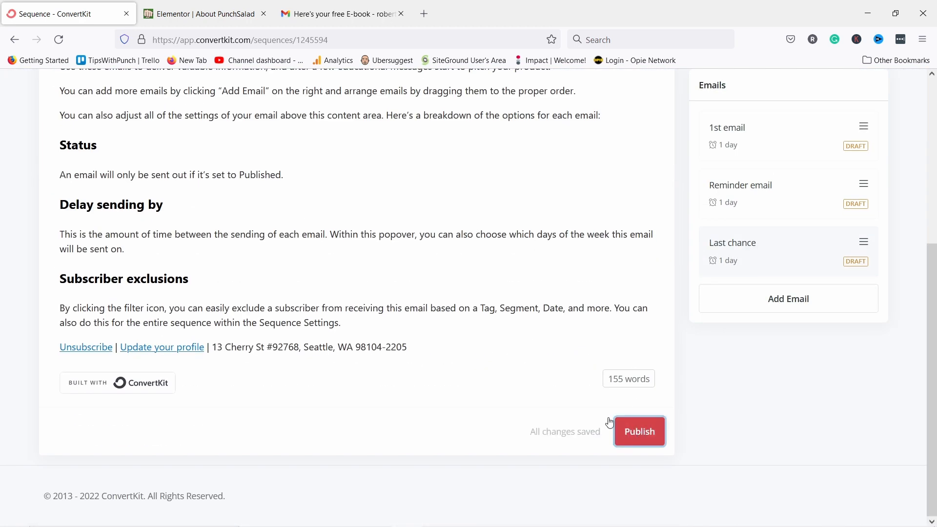
{"action": "left_click", "coordinate": [747, 206]}
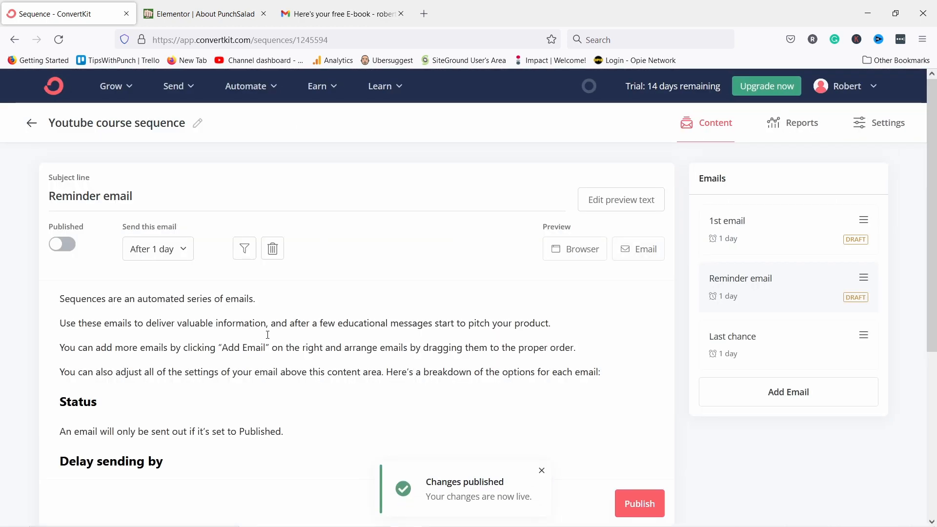
{"action": "left_click", "coordinate": [639, 502]}
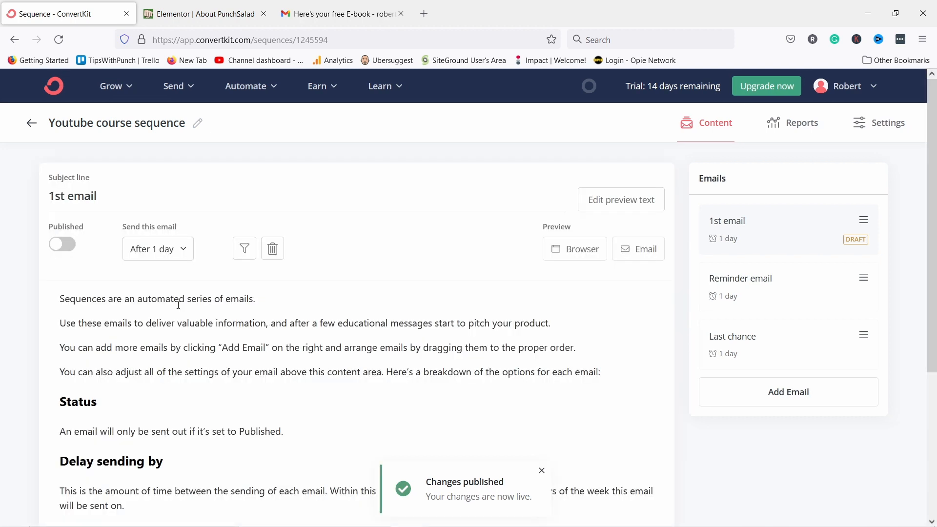
{"action": "left_click_drag", "start_coordinate": [59, 298], "coordinate": [174, 321]}
{"action": "key", "text": "BackSpace"}
{"action": "left_click", "coordinate": [643, 517]}
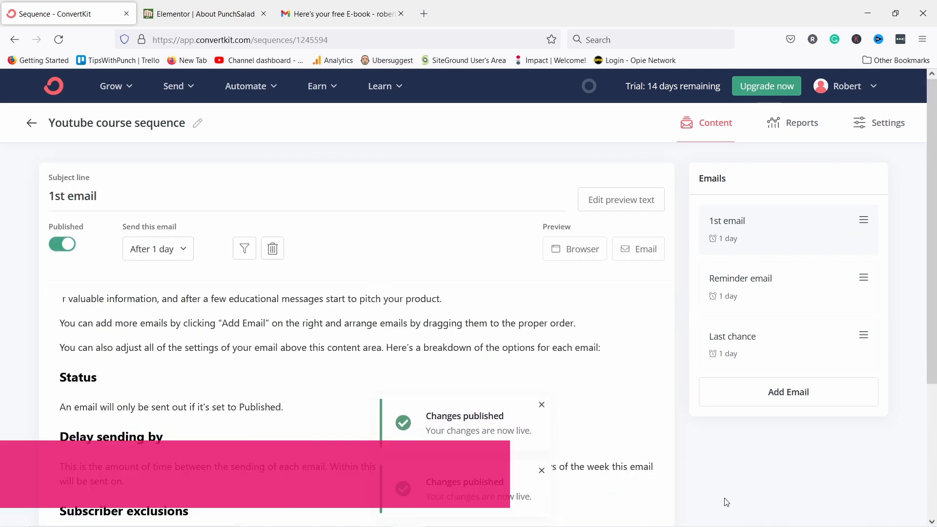
{"action": "left_click", "coordinate": [246, 86]}
{"action": "left_click", "coordinate": [294, 138]}
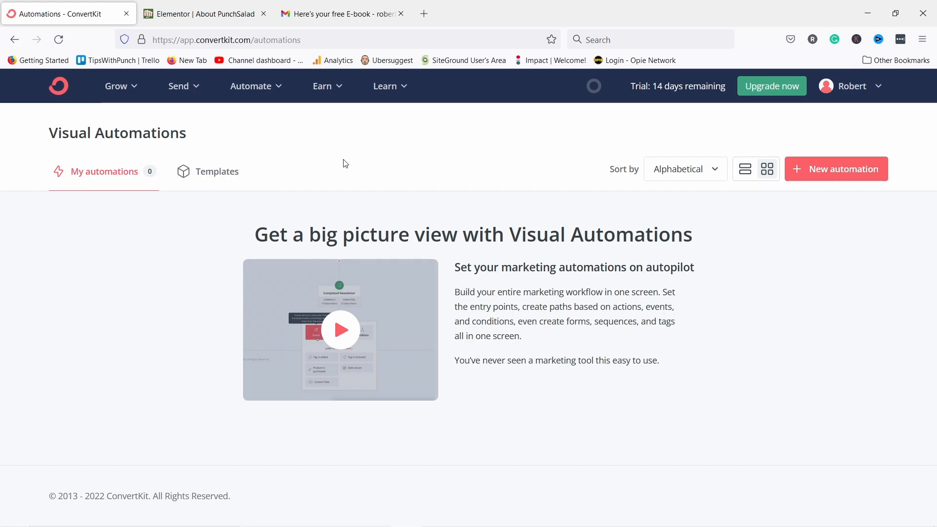
Browse the automation templates and start an Empty Automation from scratch.
{"action": "left_click", "coordinate": [831, 171]}
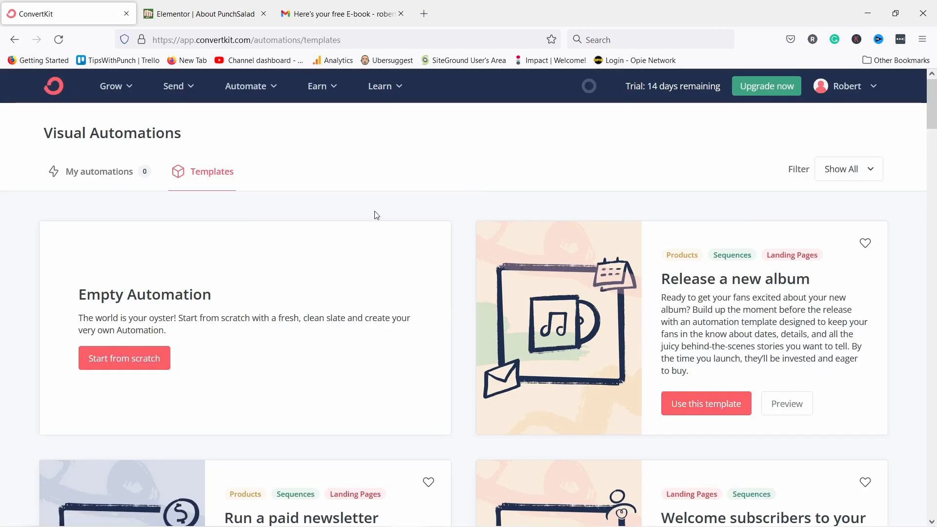
{"action": "scroll", "coordinate": [376, 215], "scroll_direction": "down", "scroll_amount": 20}
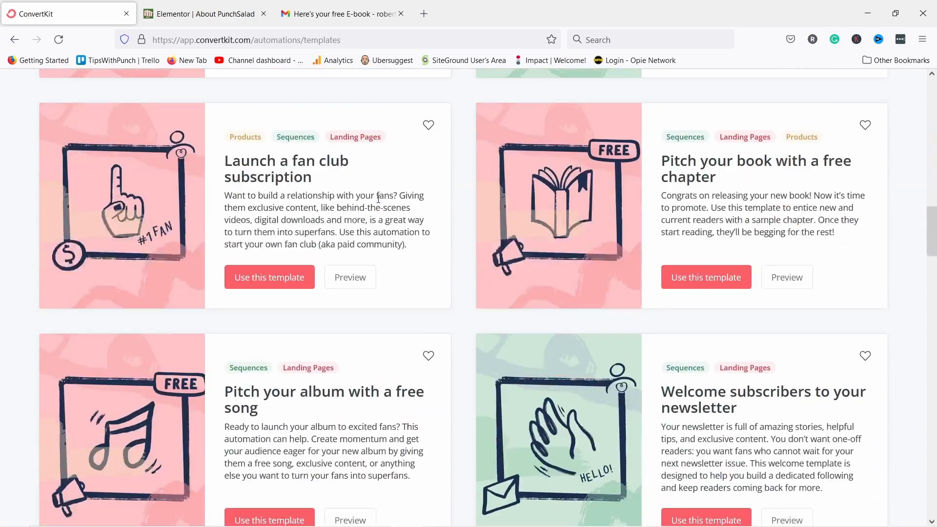
{"action": "scroll", "coordinate": [378, 199], "scroll_direction": "down", "scroll_amount": 20}
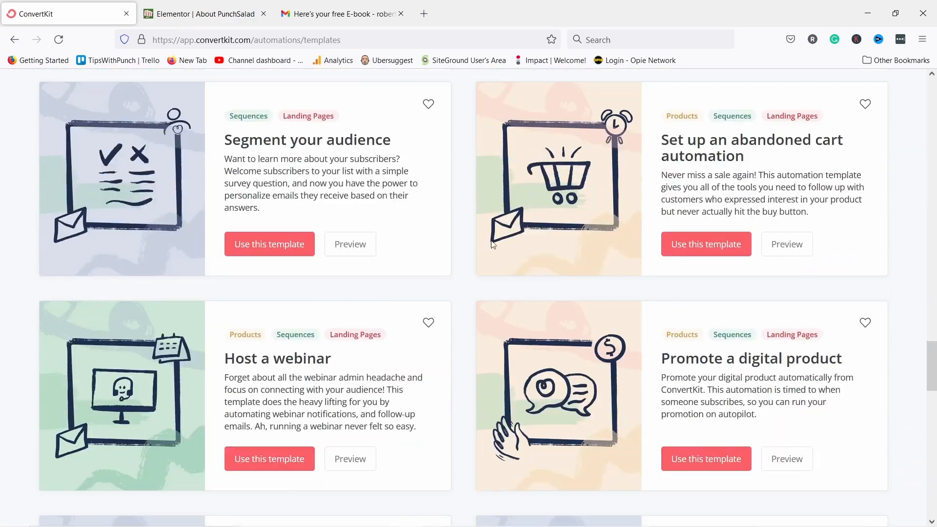
{"action": "scroll", "coordinate": [447, 295], "scroll_direction": "down", "scroll_amount": 10}
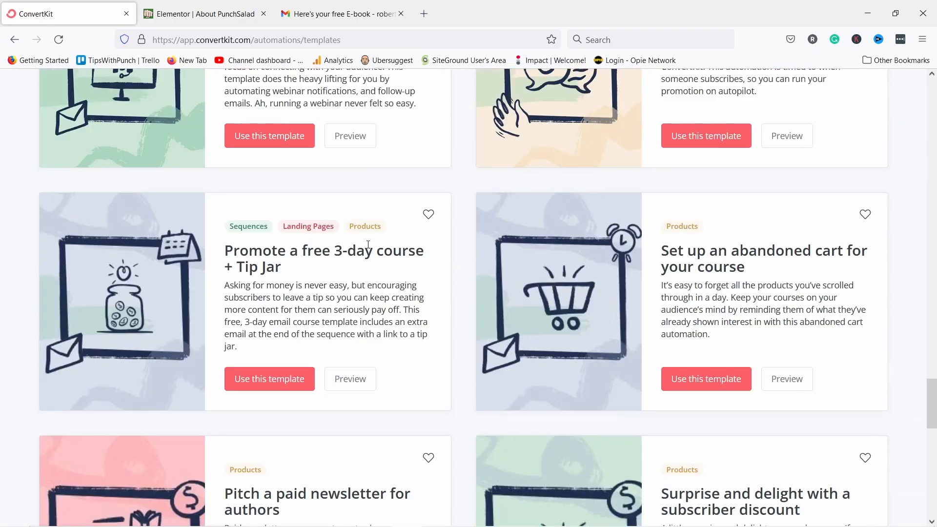
{"action": "scroll", "coordinate": [376, 245], "scroll_direction": "down", "scroll_amount": 8}
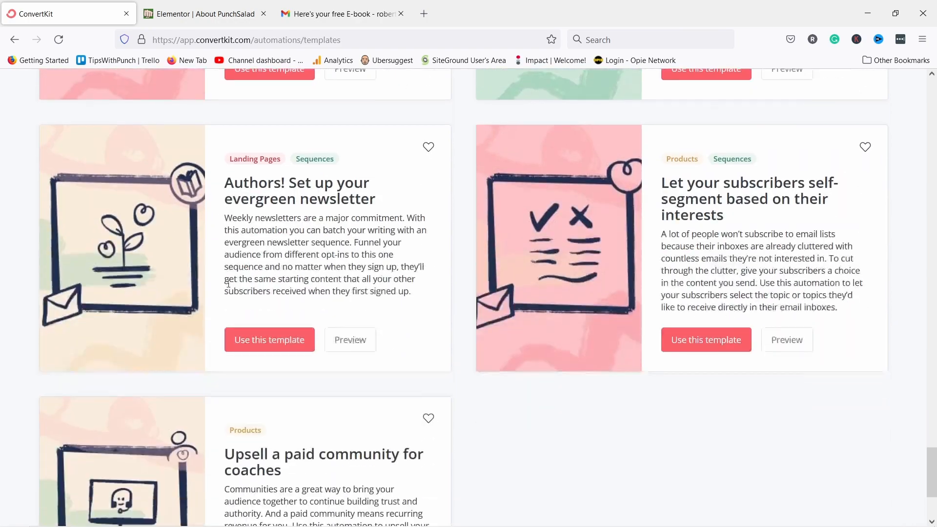
{"action": "left_click_drag", "start_coordinate": [932, 466], "coordinate": [908, 52]}
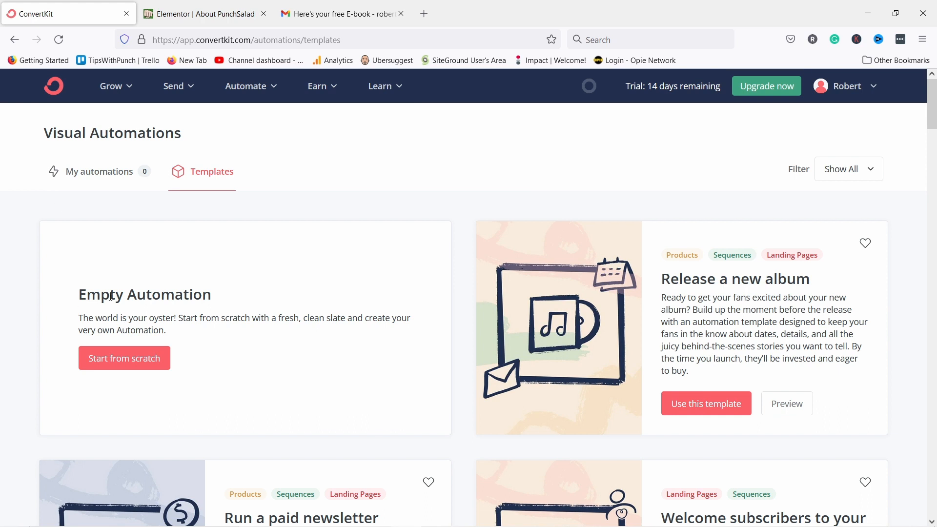
{"action": "scroll", "coordinate": [408, 332], "scroll_direction": "down", "scroll_amount": 3}
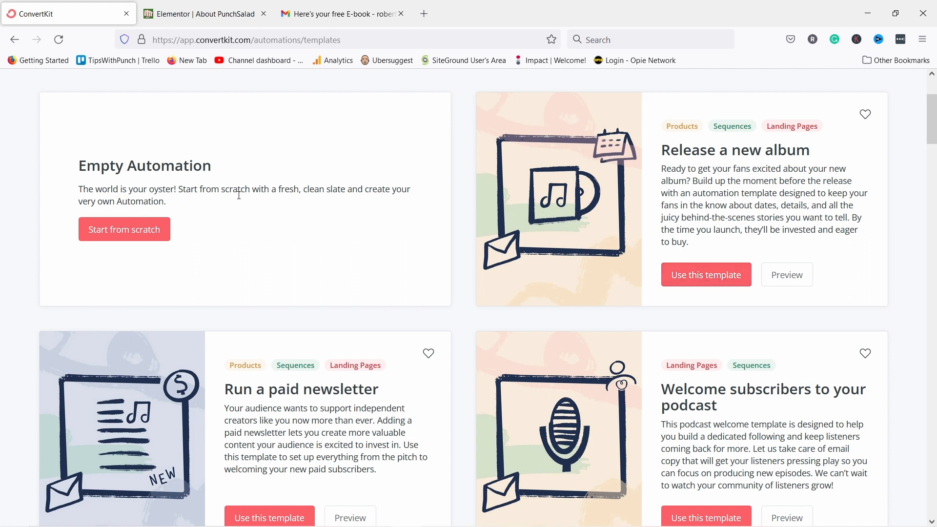
{"action": "scroll", "coordinate": [239, 194], "scroll_direction": "up", "scroll_amount": 2}
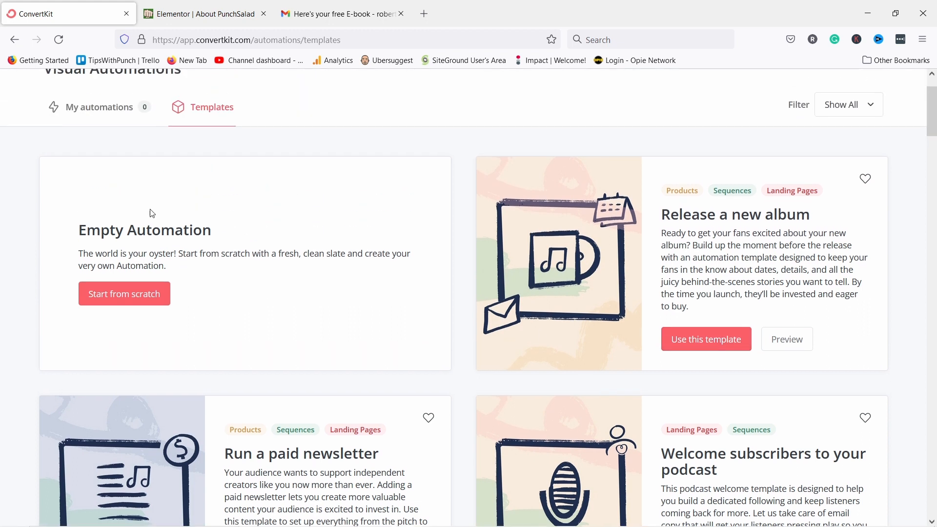
{"action": "left_click", "coordinate": [109, 298]}
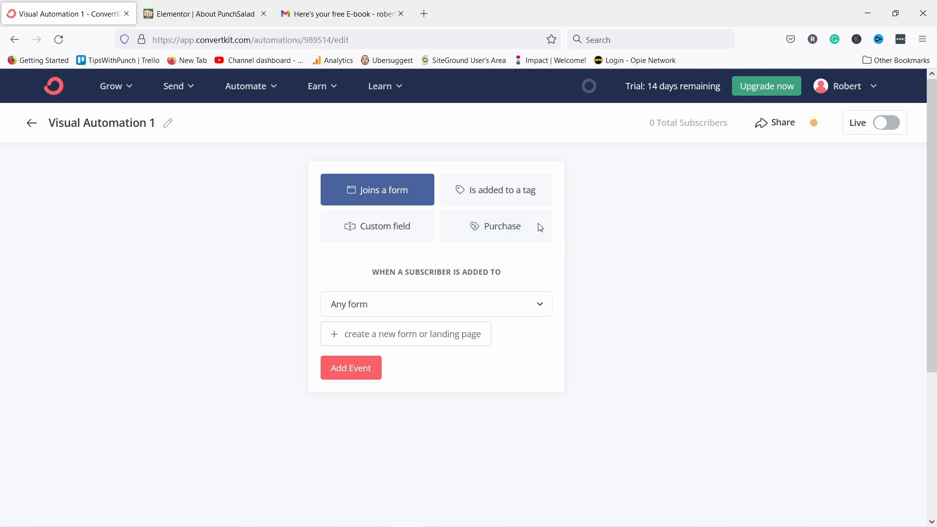
Select Charlotte form as the entry form and rename the automation 'Youtube course funnel'.
{"action": "left_click", "coordinate": [365, 308]}
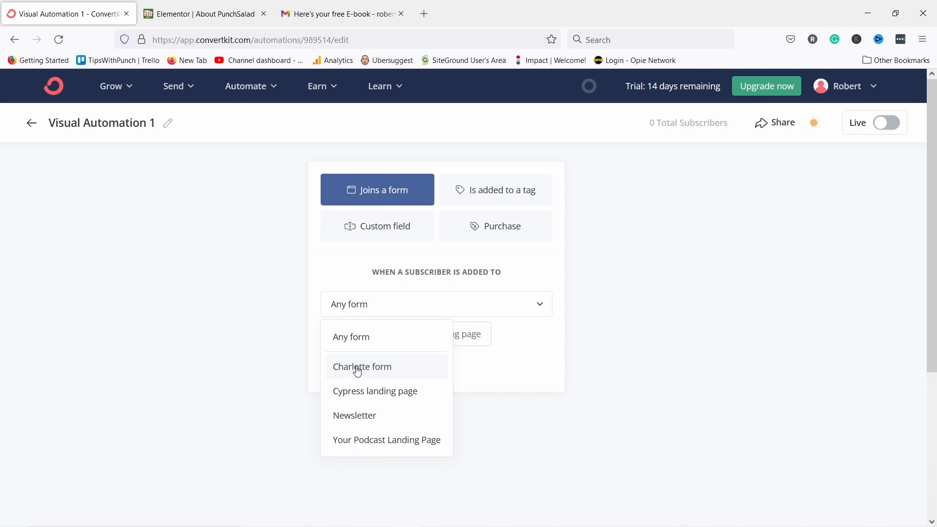
{"action": "left_click", "coordinate": [373, 367]}
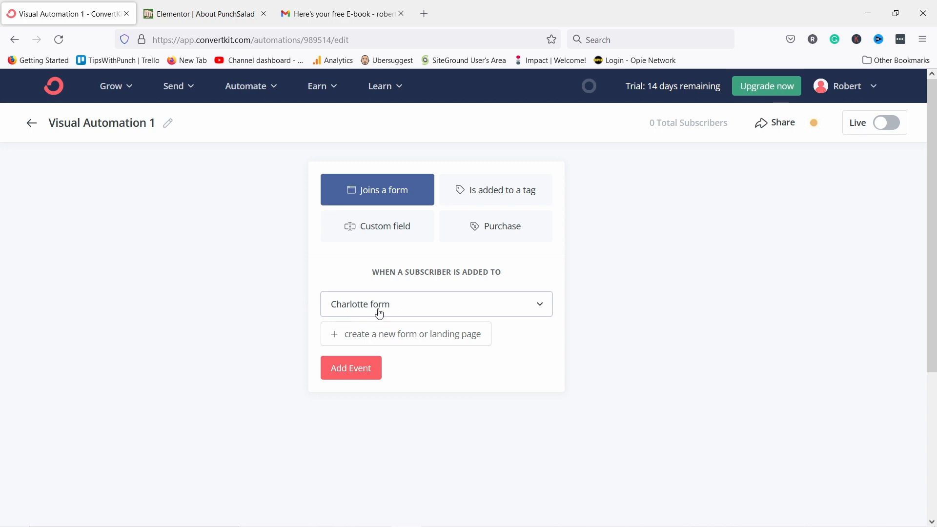
{"action": "left_click", "coordinate": [168, 123]}
{"action": "key", "text": "ctrl+a"}
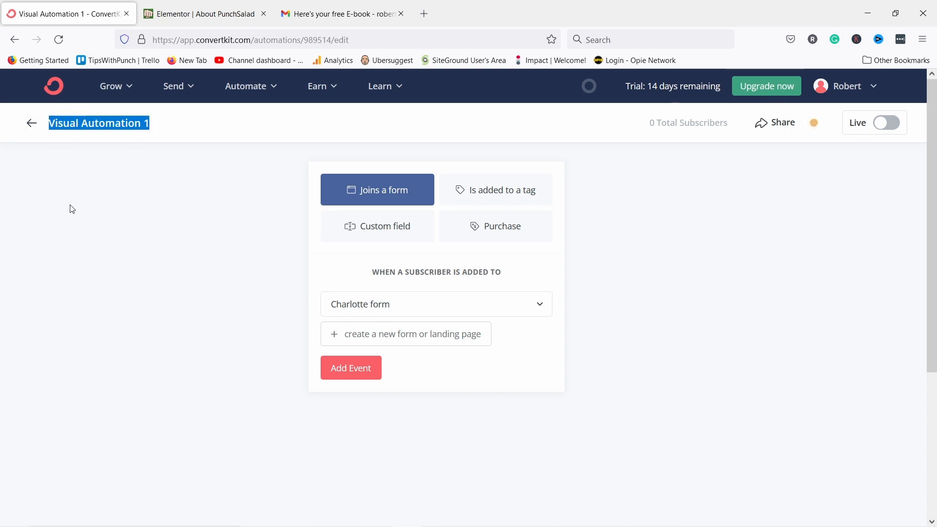
{"action": "type", "text": "Yout"}
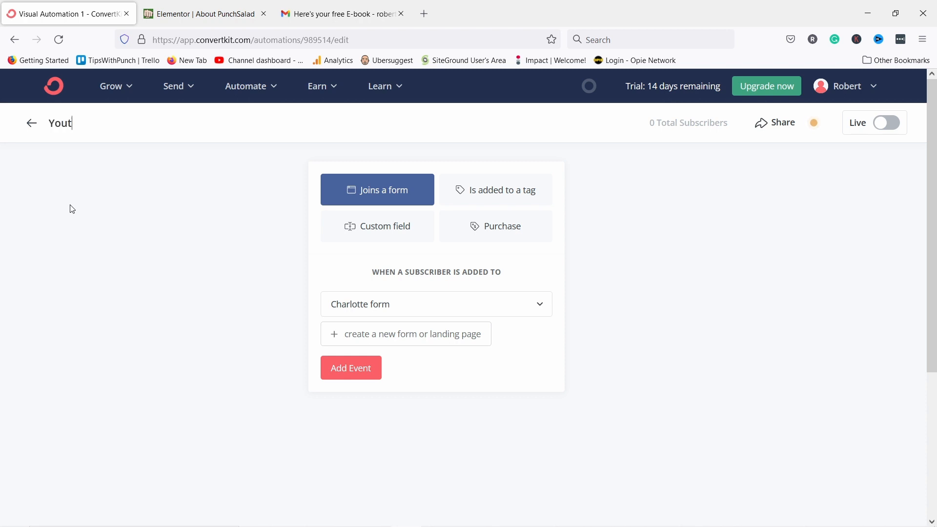
{"action": "type", "text": "ube course fu"}
{"action": "key", "text": "BackSpace"}
{"action": "type", "text": "funnel"}
{"action": "left_click", "coordinate": [179, 204]}
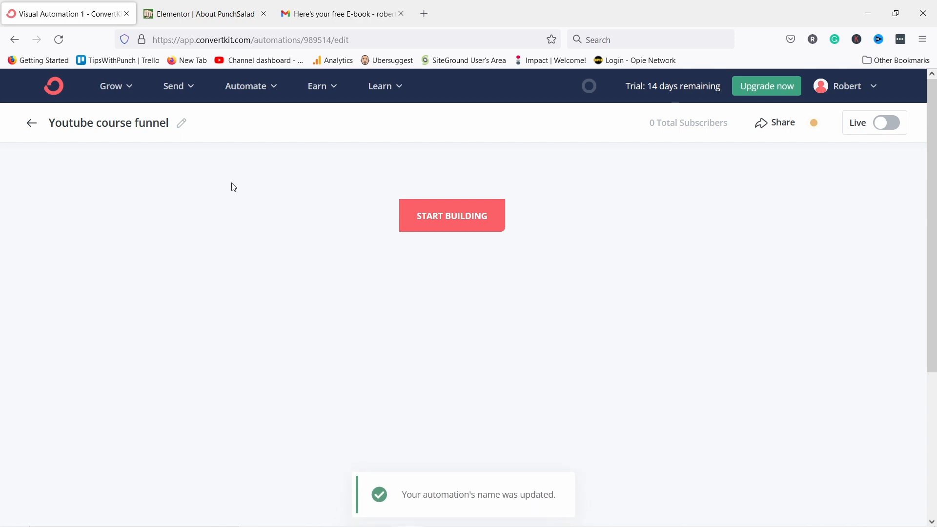
Add a 'Joins a form' starting event for the Charlotte form.
{"action": "left_click", "coordinate": [445, 226]}
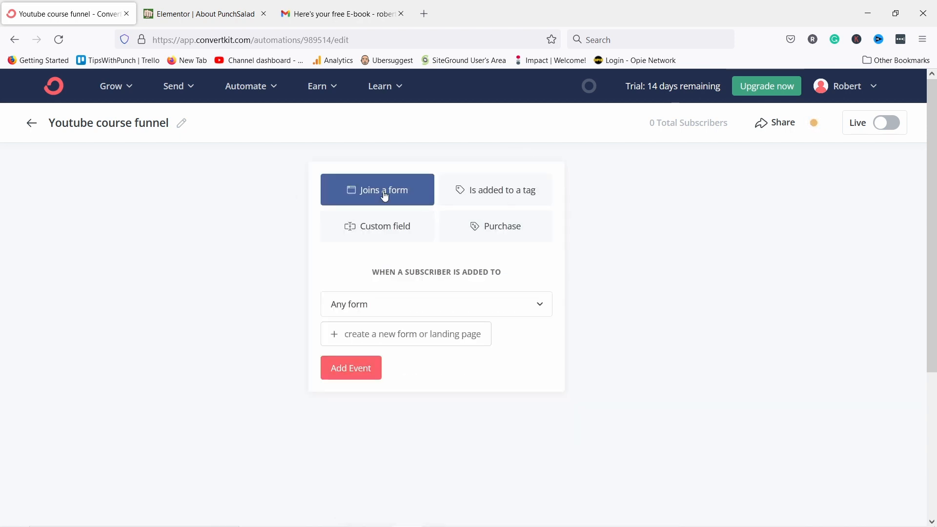
{"action": "left_click", "coordinate": [416, 313]}
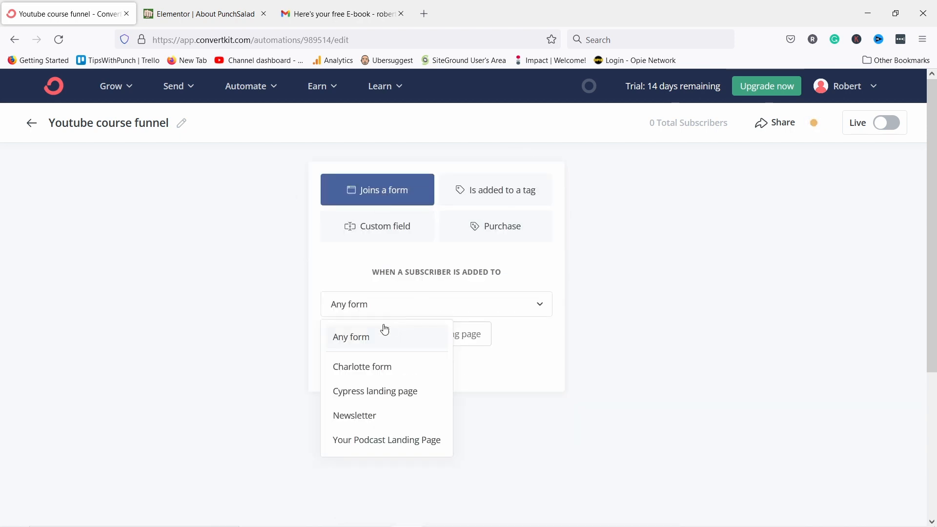
{"action": "left_click", "coordinate": [353, 371]}
{"action": "left_click", "coordinate": [342, 375]}
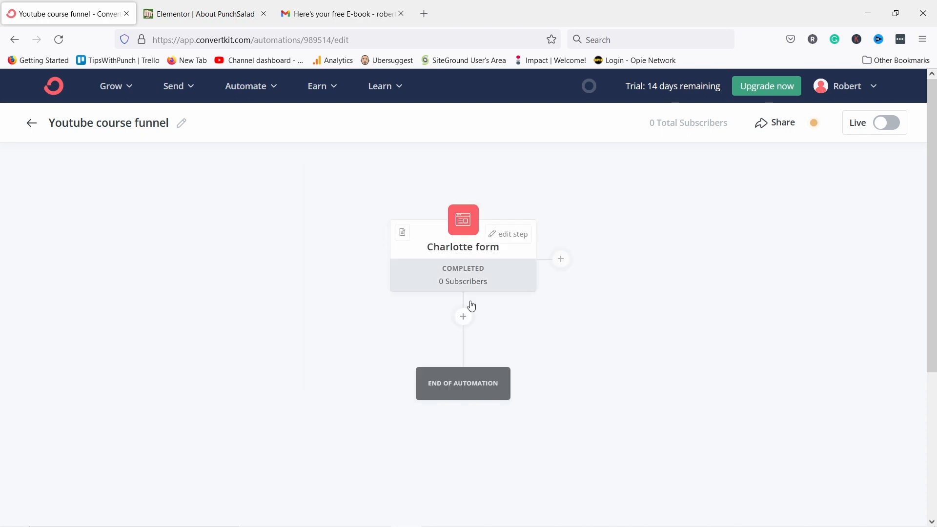
Add a step tagging subscribers 'Interested in youtube course' after the trigger.
{"action": "left_click", "coordinate": [464, 318]}
{"action": "scroll", "coordinate": [437, 298], "scroll_direction": "down", "scroll_amount": 3}
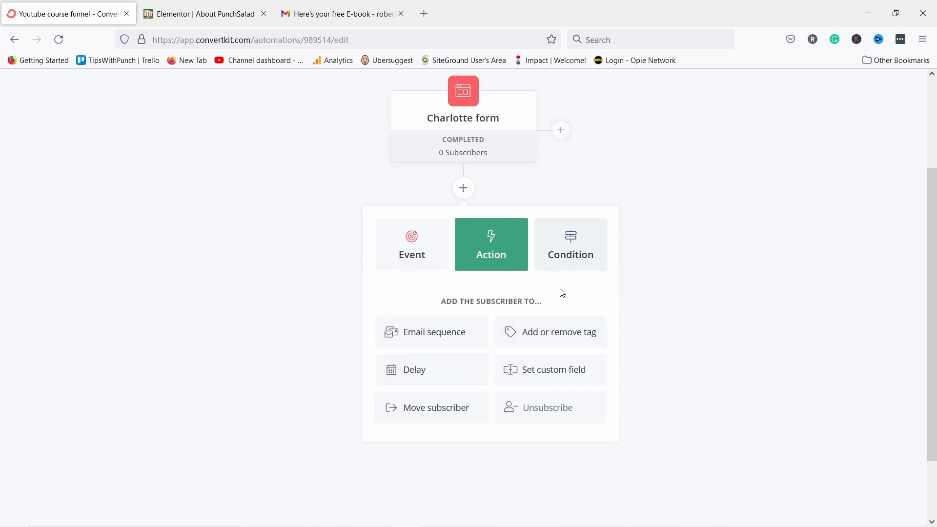
{"action": "left_click", "coordinate": [539, 335]}
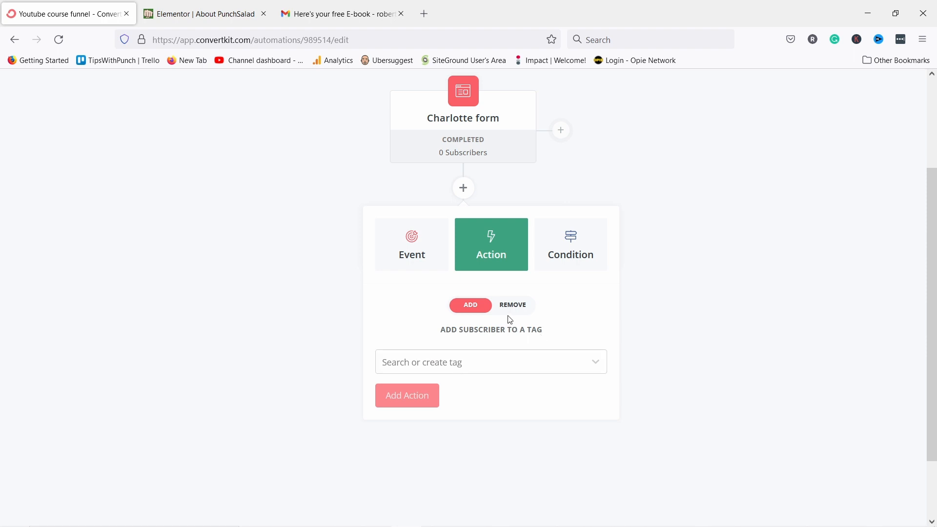
{"action": "left_click", "coordinate": [429, 362]}
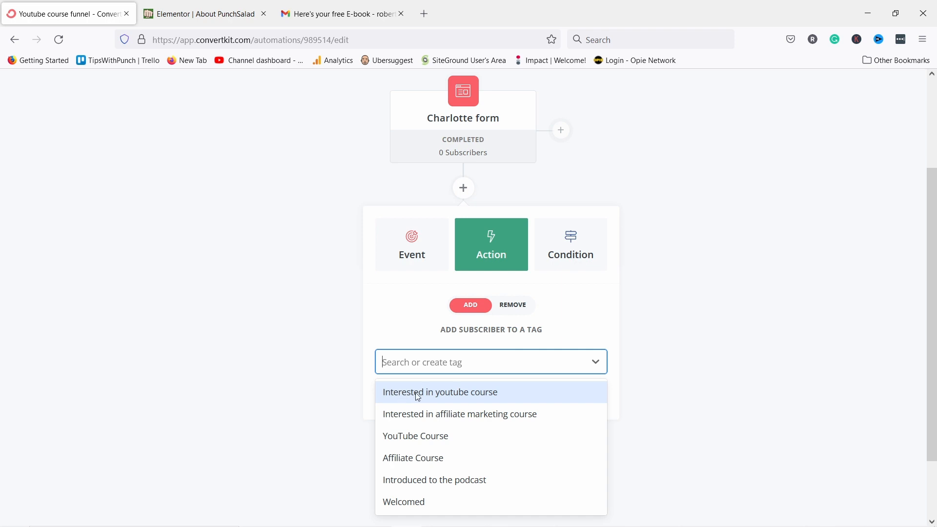
{"action": "left_click", "coordinate": [418, 397]}
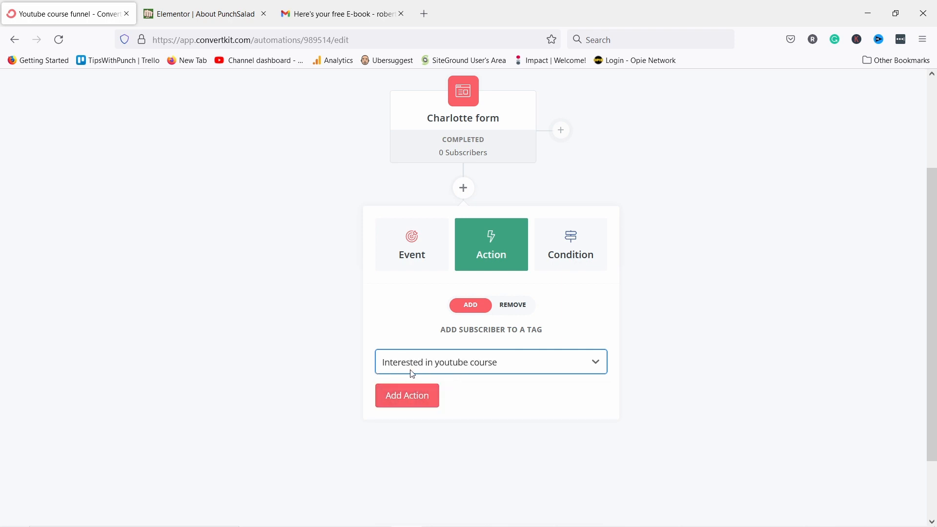
{"action": "left_click", "coordinate": [402, 399]}
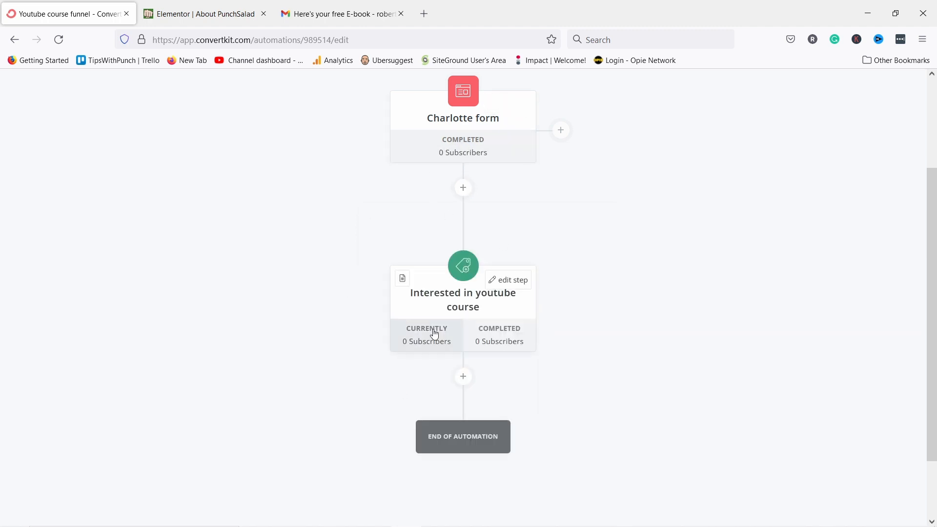
Add a 2-day delay after the tagging step.
{"action": "left_click", "coordinate": [463, 376]}
{"action": "scroll", "coordinate": [482, 361], "scroll_direction": "down", "scroll_amount": 3}
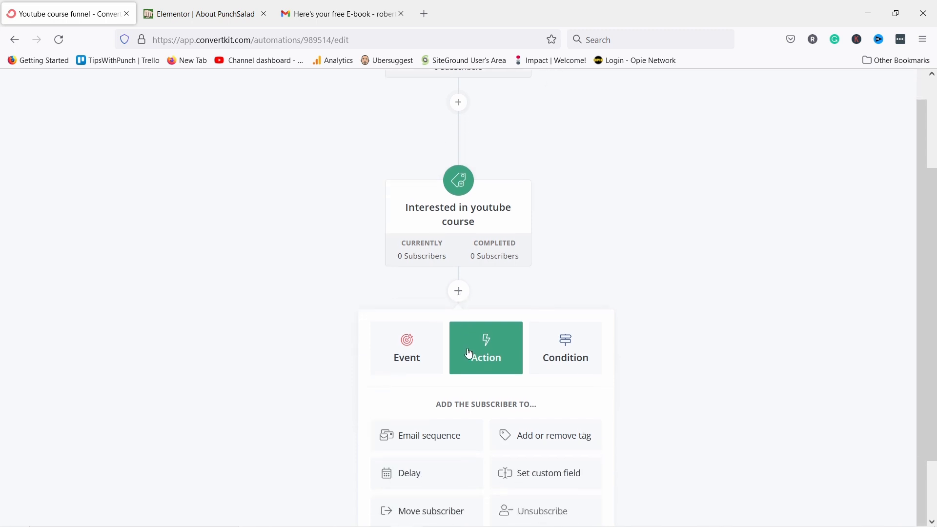
{"action": "left_click", "coordinate": [395, 396]}
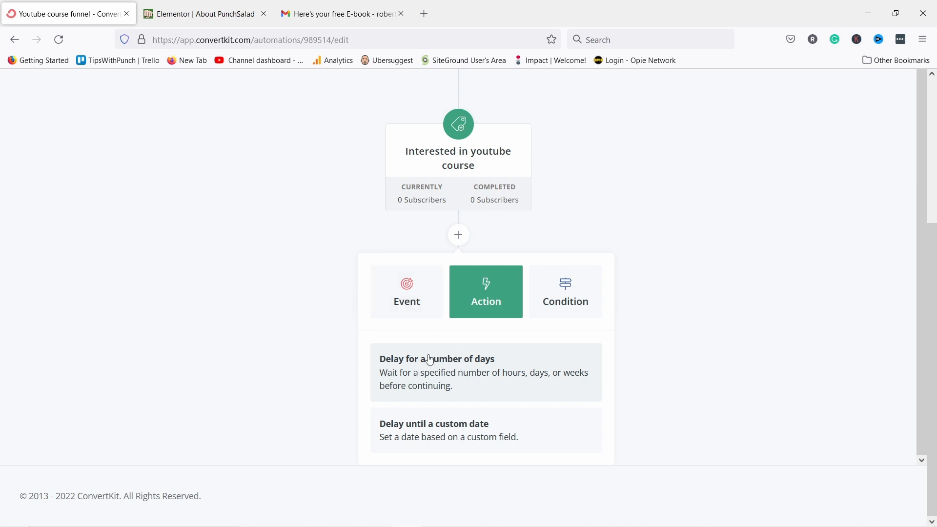
{"action": "left_click", "coordinate": [403, 381]}
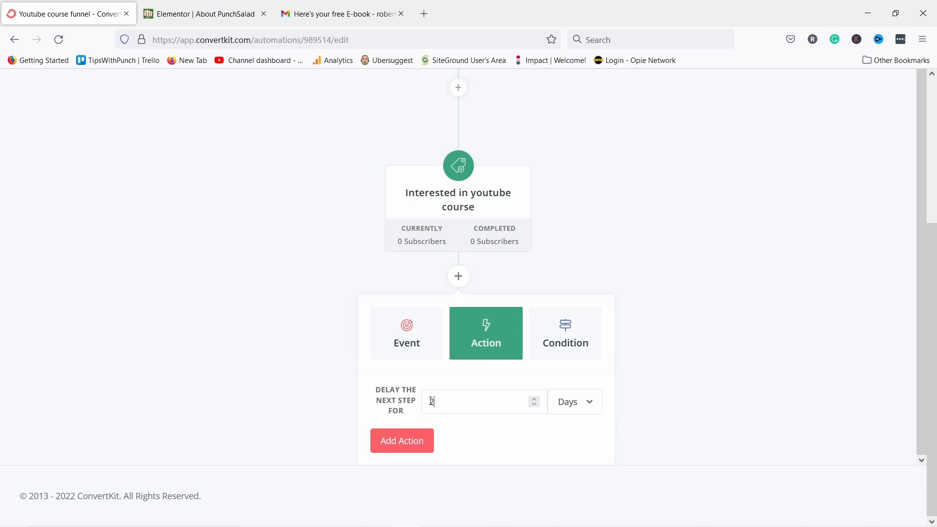
{"action": "left_click", "coordinate": [421, 440]}
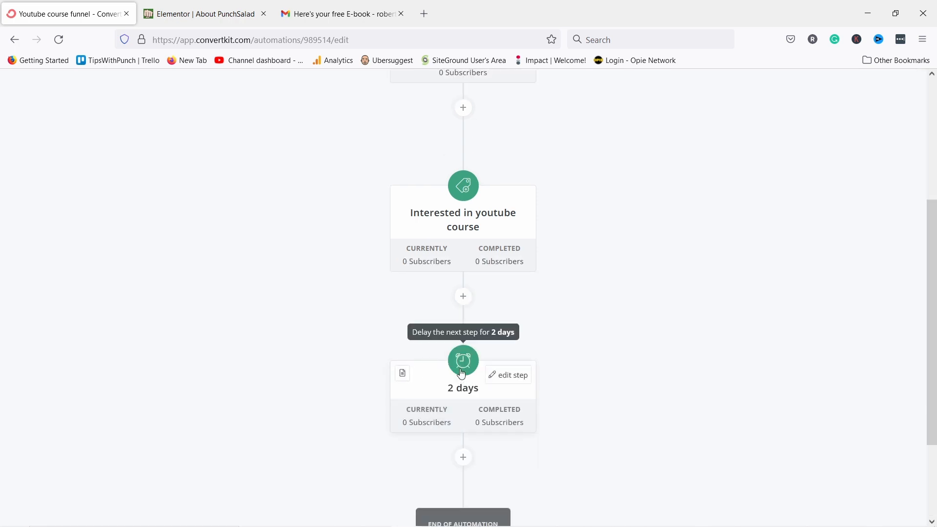
Add a Welcome sequence email-sequence action right after the 2-day delay.
{"action": "scroll", "coordinate": [462, 357], "scroll_direction": "down", "scroll_amount": 3}
{"action": "left_click", "coordinate": [462, 335]}
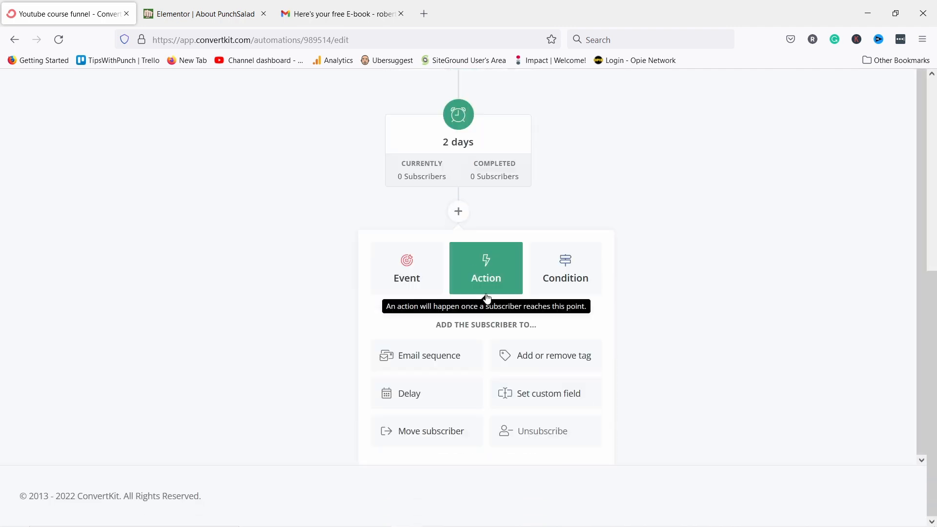
{"action": "left_click", "coordinate": [423, 361]}
{"action": "left_click", "coordinate": [444, 408]}
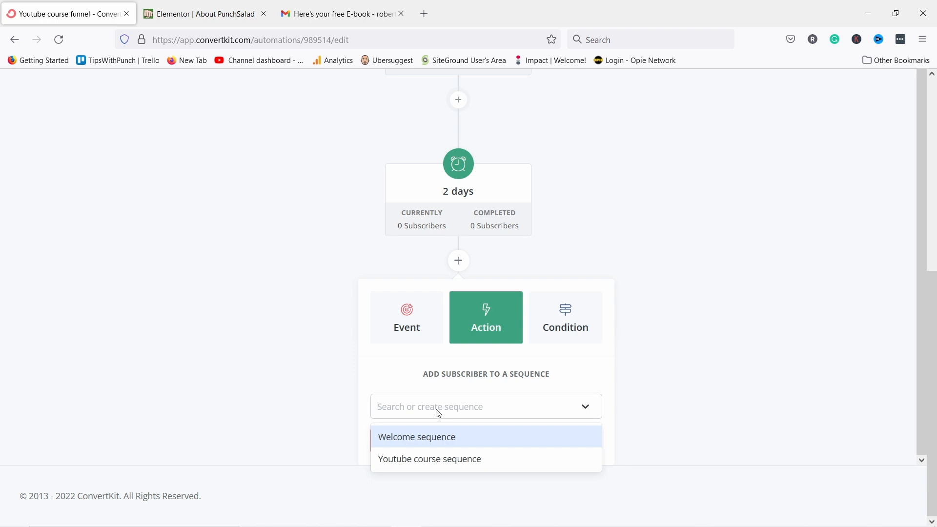
{"action": "left_click", "coordinate": [423, 442]}
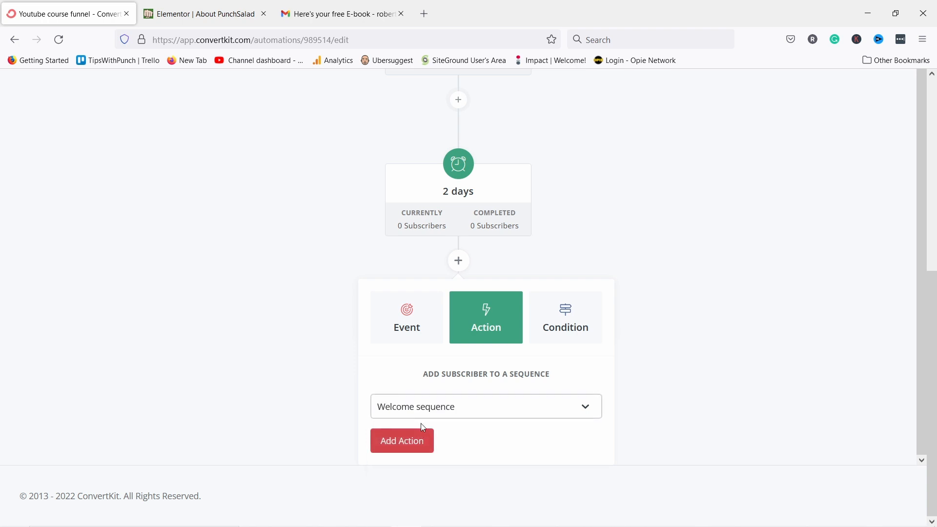
{"action": "left_click", "coordinate": [403, 442]}
{"action": "scroll", "coordinate": [479, 267], "scroll_direction": "down", "scroll_amount": 5}
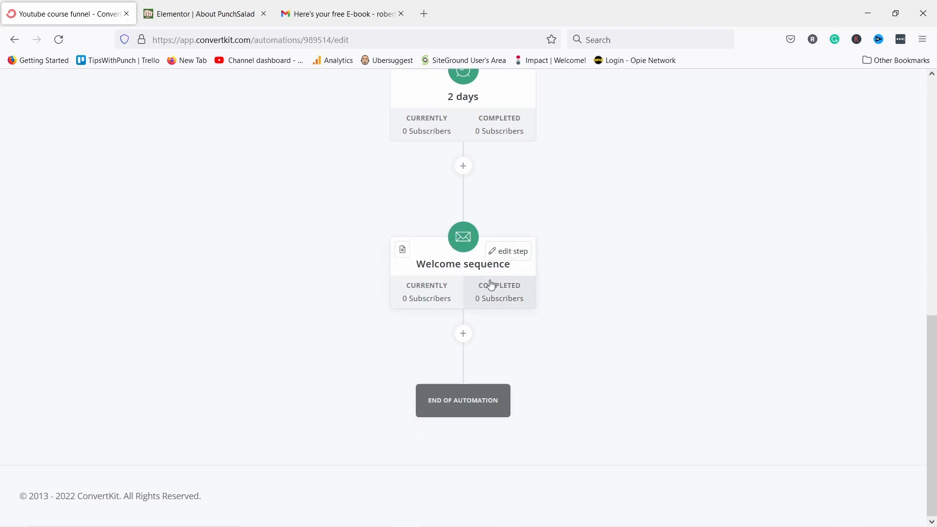
{"action": "left_click", "coordinate": [463, 334]}
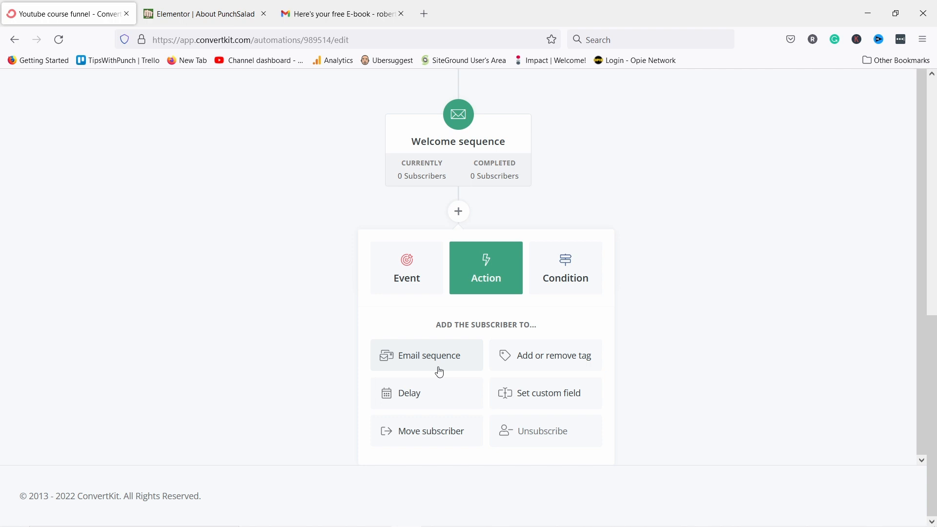
Add a Tag condition for 'YouTube Course' after the Welcome sequence step.
{"action": "left_click", "coordinate": [556, 274]}
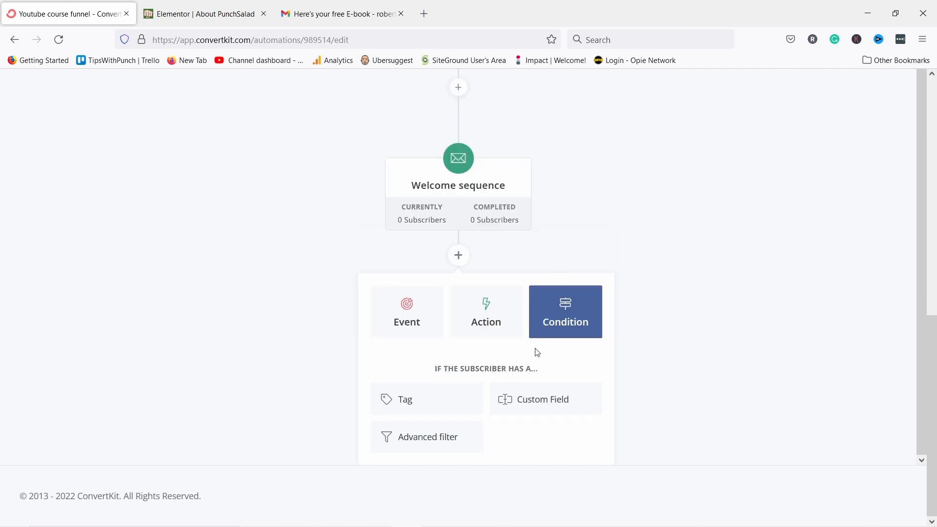
{"action": "left_click", "coordinate": [415, 404]}
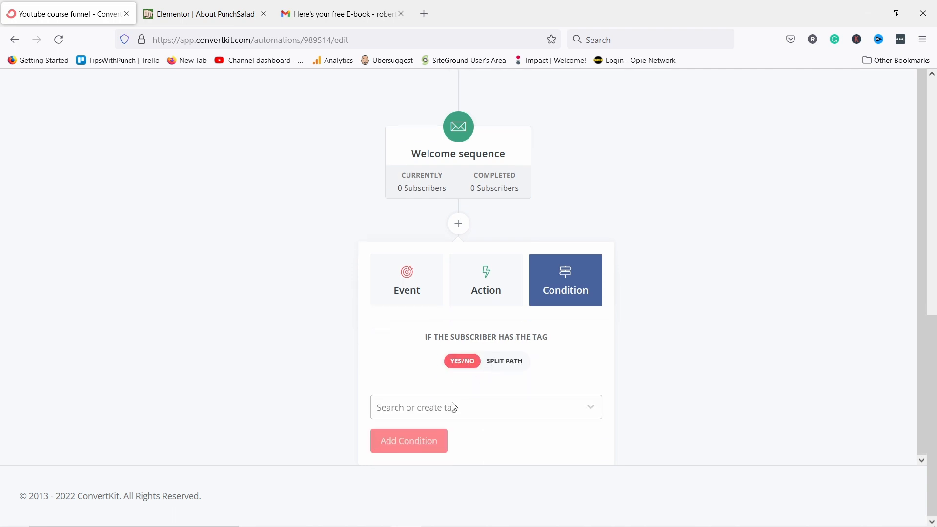
{"action": "left_click", "coordinate": [454, 408]}
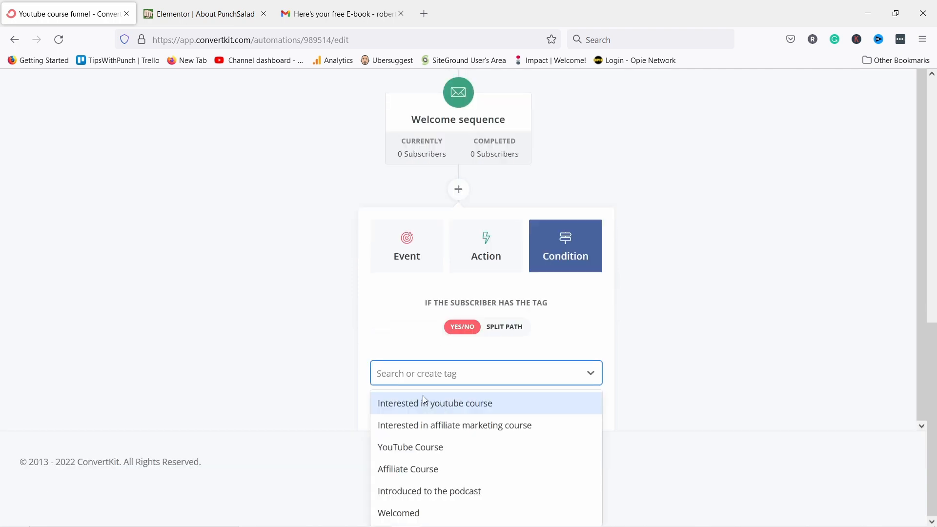
{"action": "left_click", "coordinate": [404, 450]}
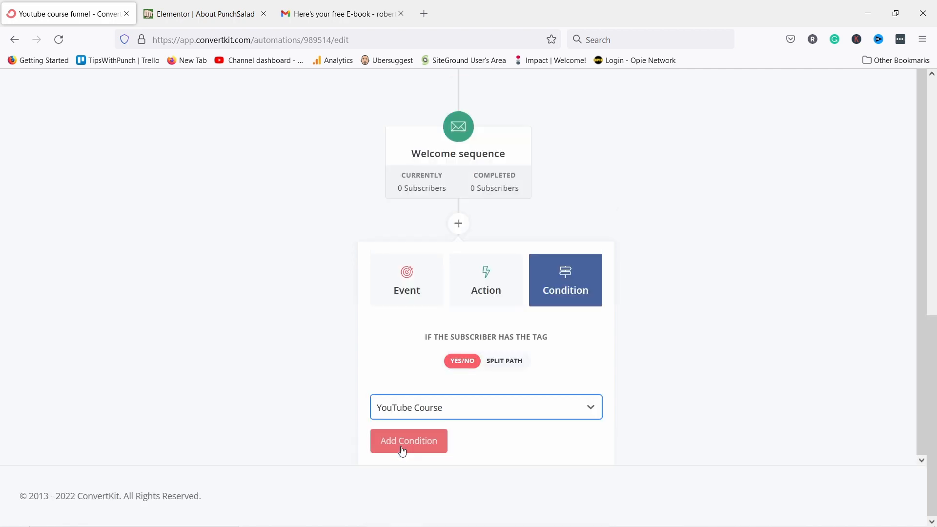
{"action": "left_click", "coordinate": [429, 444]}
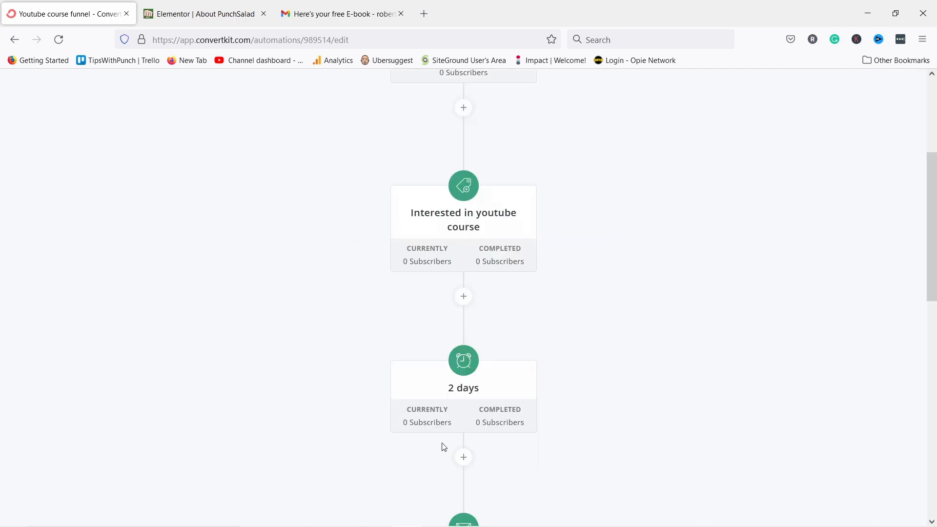
{"action": "scroll", "coordinate": [444, 446], "scroll_direction": "down", "scroll_amount": 6}
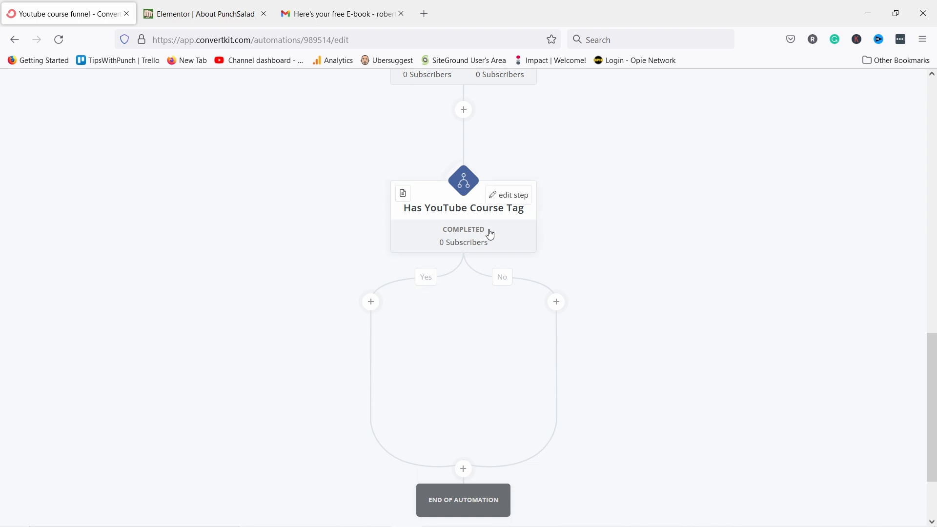
Add a Youtube course sequence action on the Yes branch of the tag check.
{"action": "left_click", "coordinate": [372, 304]}
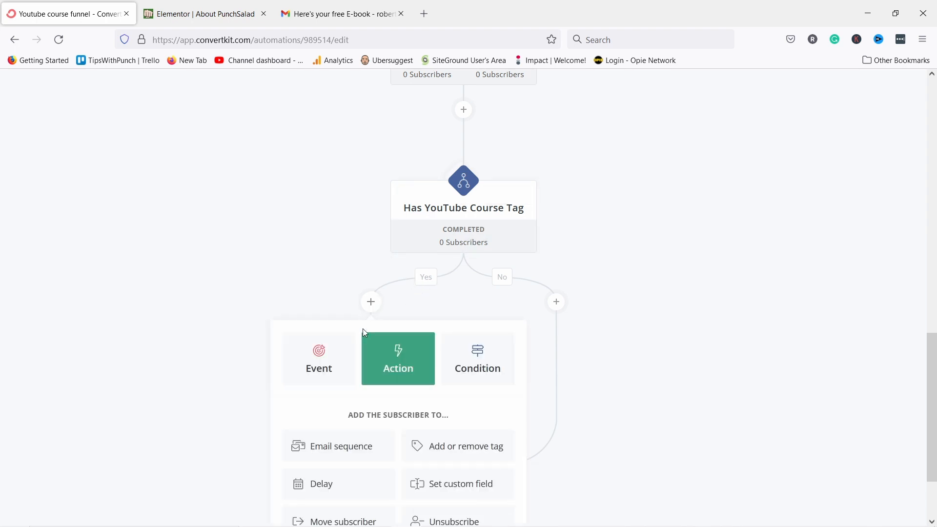
{"action": "scroll", "coordinate": [365, 333], "scroll_direction": "down", "scroll_amount": 2}
{"action": "left_click", "coordinate": [327, 348]}
{"action": "left_click", "coordinate": [335, 351]}
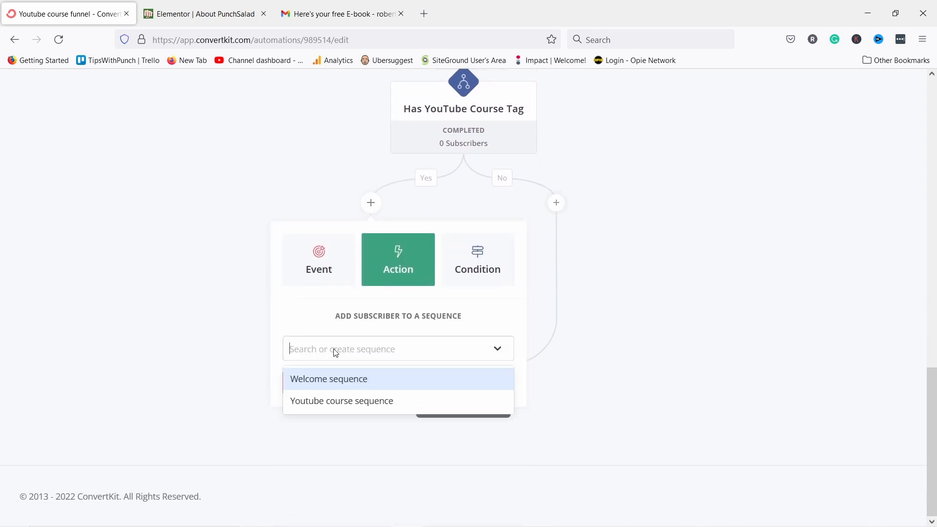
{"action": "left_click", "coordinate": [308, 402]}
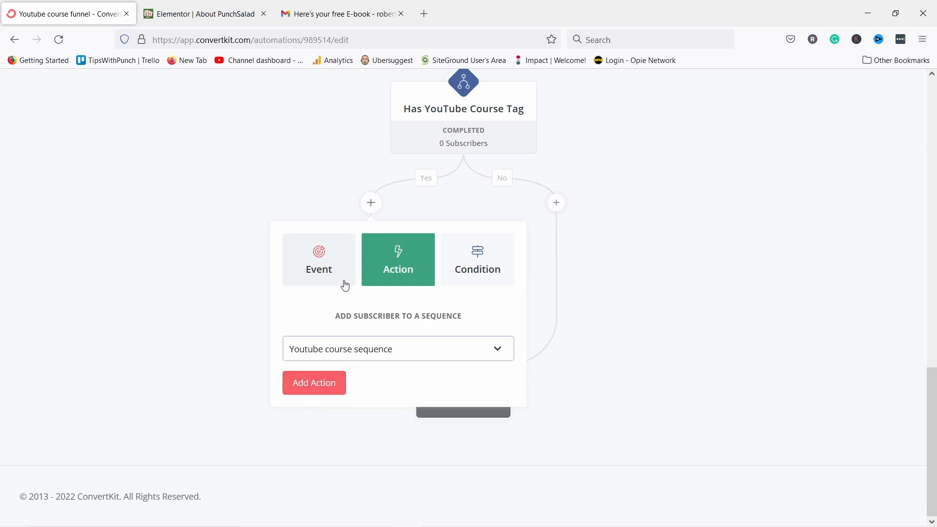
{"action": "left_click", "coordinate": [319, 389]}
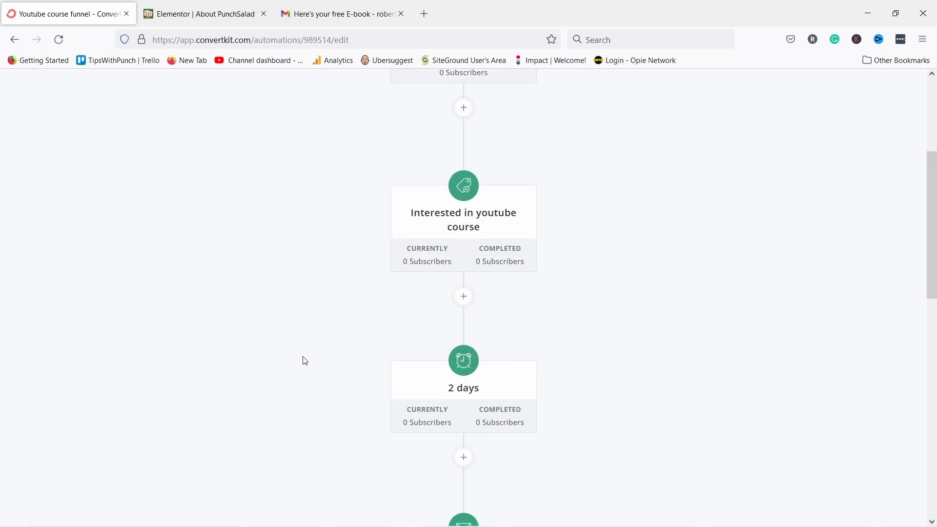
{"action": "scroll", "coordinate": [301, 359], "scroll_direction": "down", "scroll_amount": 10}
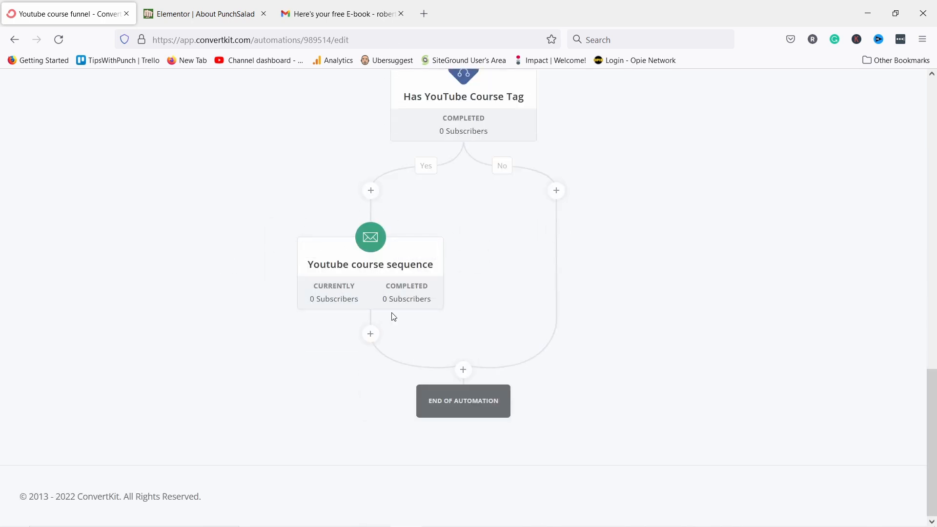
Add an Unsubscribe action to the No branch and confirm it.
{"action": "left_click", "coordinate": [371, 334]}
{"action": "scroll", "coordinate": [400, 326], "scroll_direction": "down", "scroll_amount": 3}
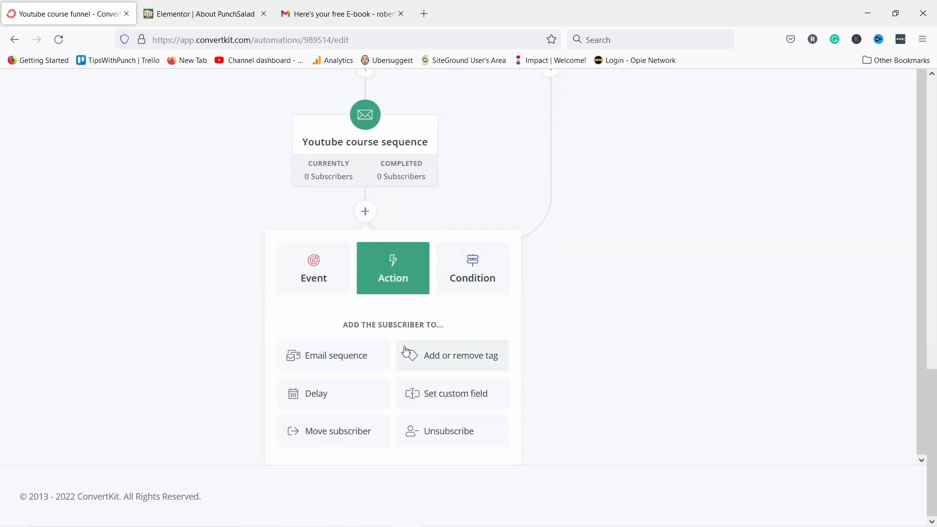
{"action": "left_click", "coordinate": [161, 251]}
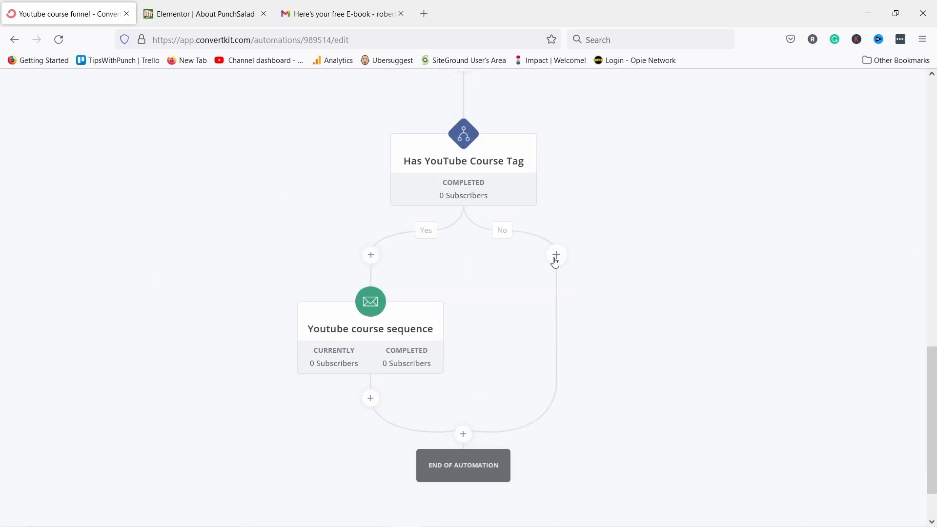
{"action": "left_click", "coordinate": [556, 256]}
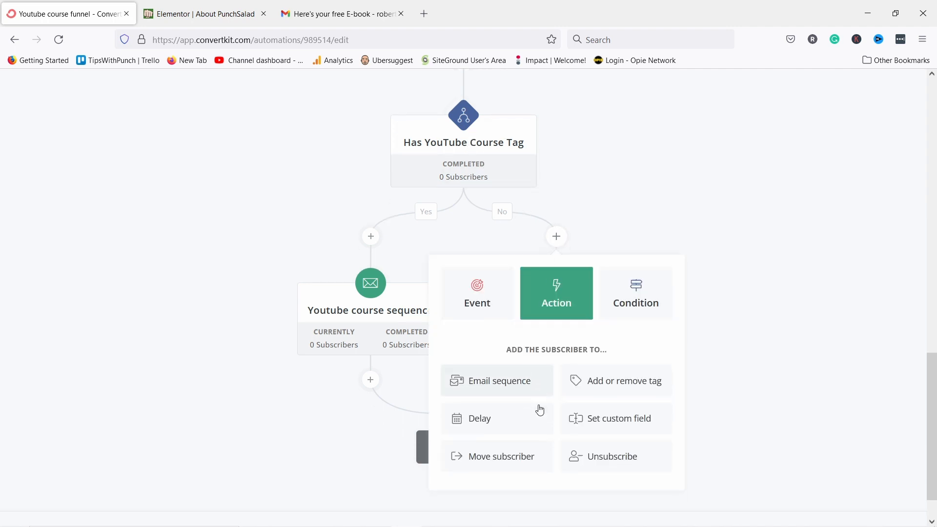
{"action": "left_click", "coordinate": [595, 411]}
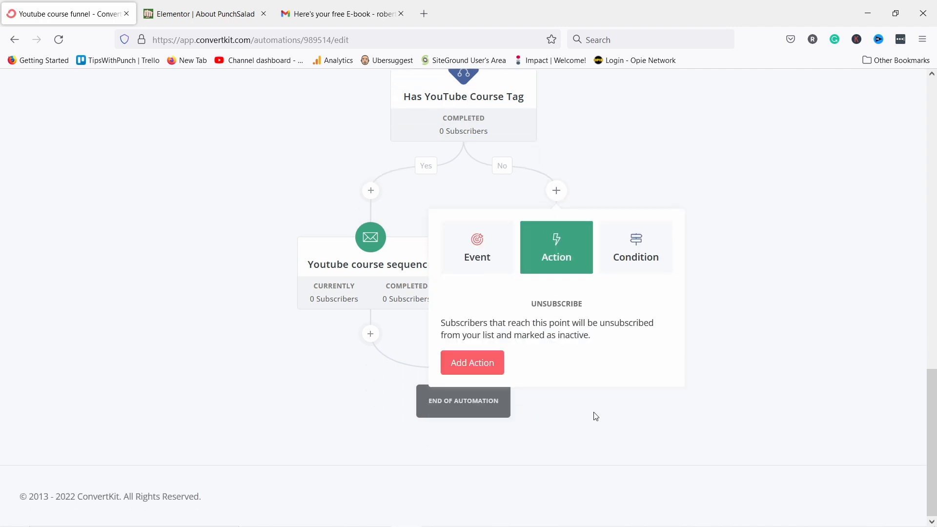
{"action": "left_click", "coordinate": [454, 367]}
{"action": "left_click", "coordinate": [451, 351]}
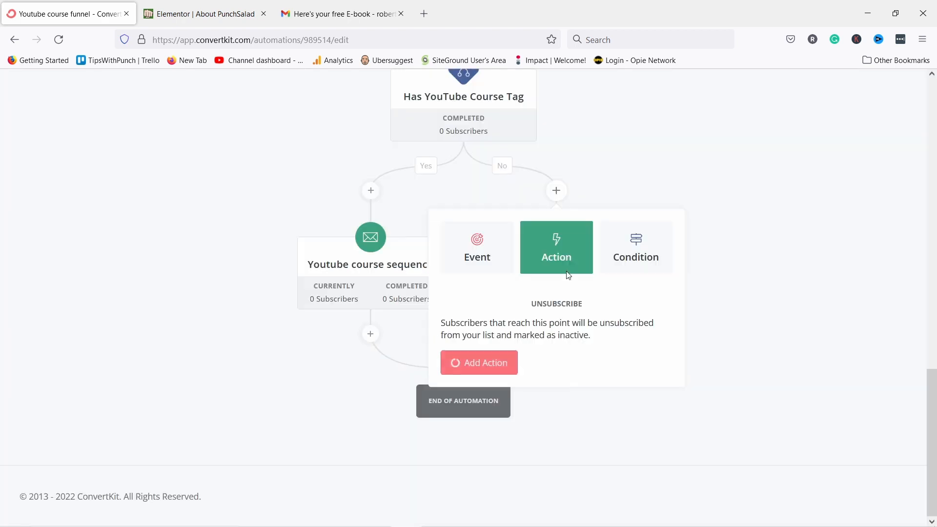
{"action": "scroll", "coordinate": [538, 304], "scroll_direction": "down", "scroll_amount": 10}
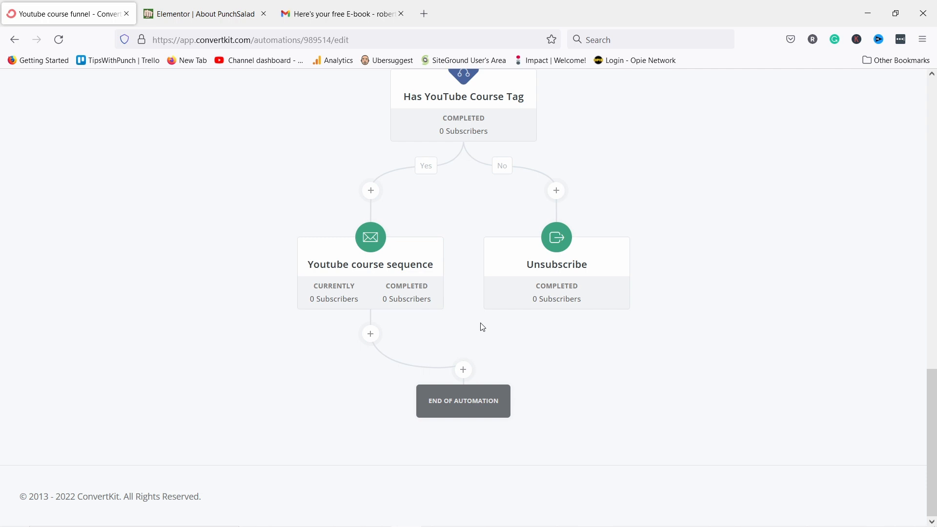
{"action": "scroll", "coordinate": [472, 317], "scroll_direction": "up", "scroll_amount": 15}
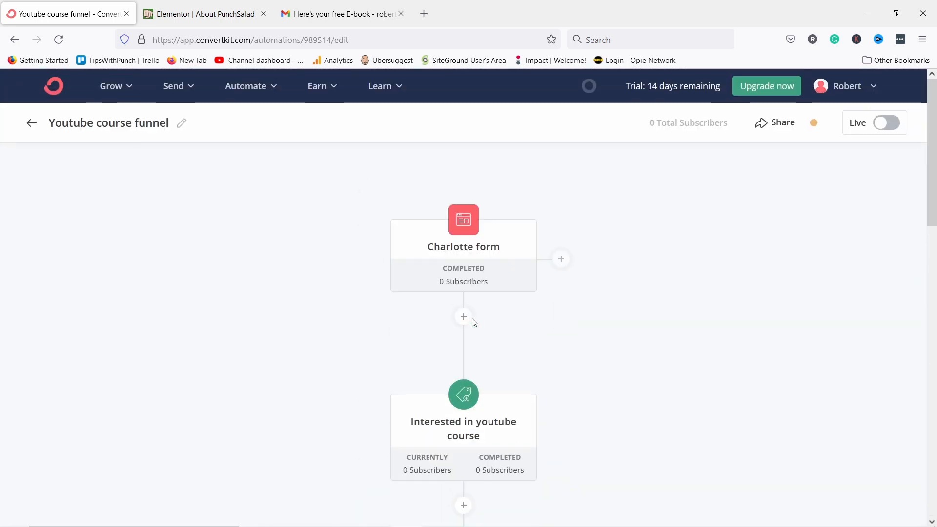
Go from the dashboard to the Earn > Products page.
{"action": "left_click", "coordinate": [52, 89]}
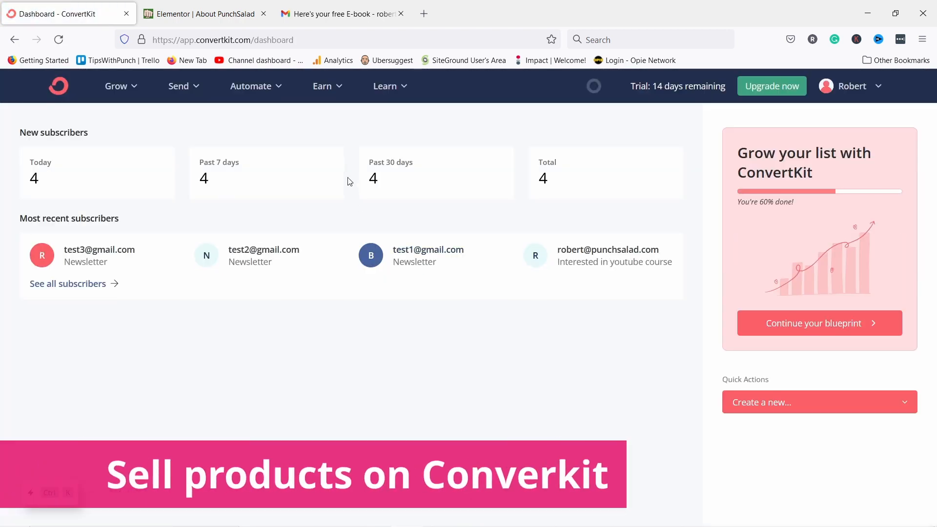
{"action": "left_click", "coordinate": [319, 90]}
{"action": "left_click", "coordinate": [351, 142]}
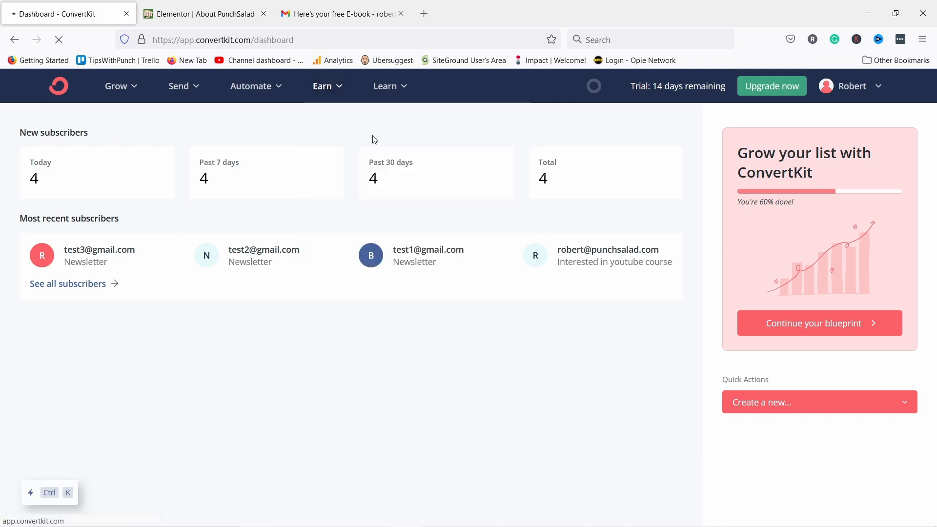
{"action": "scroll", "coordinate": [376, 142], "scroll_direction": "down", "scroll_amount": 2}
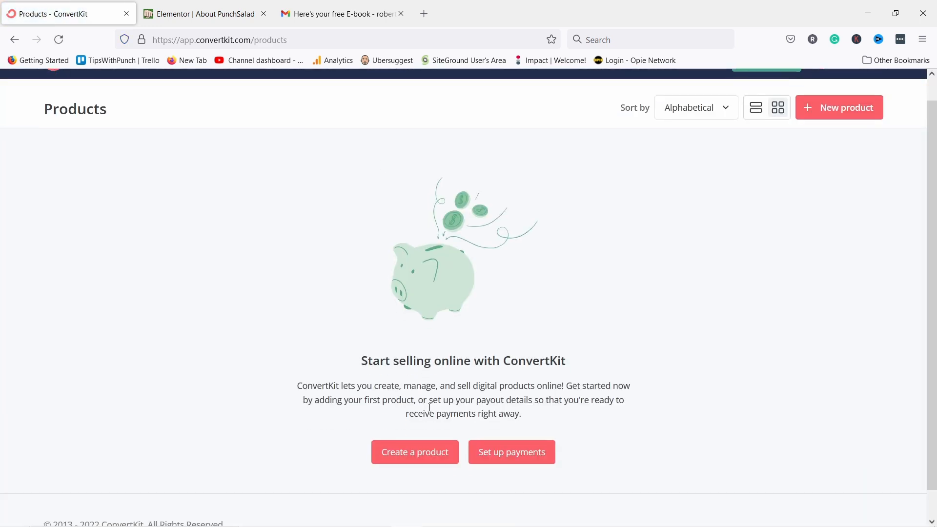
Create a product named 'Test product' with the one-time Product type.
{"action": "left_click", "coordinate": [416, 429]}
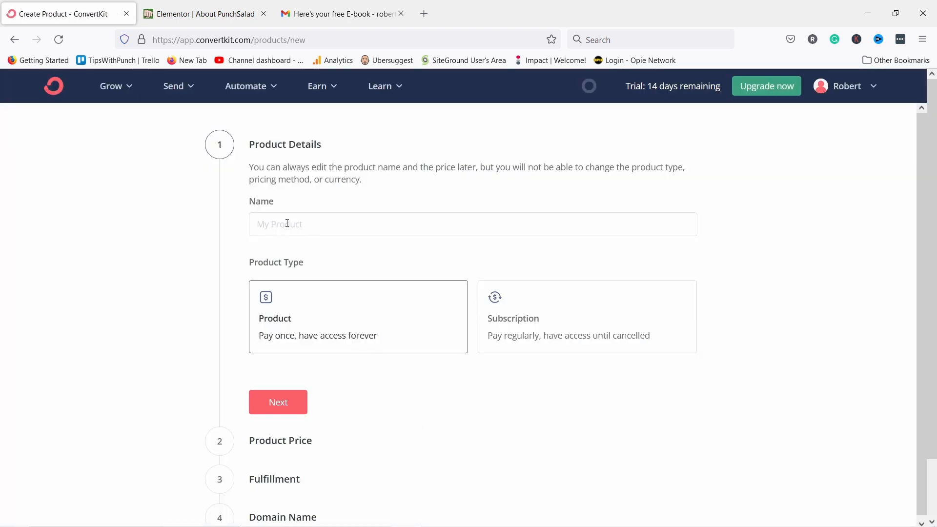
{"action": "type", "text": "Test product"}
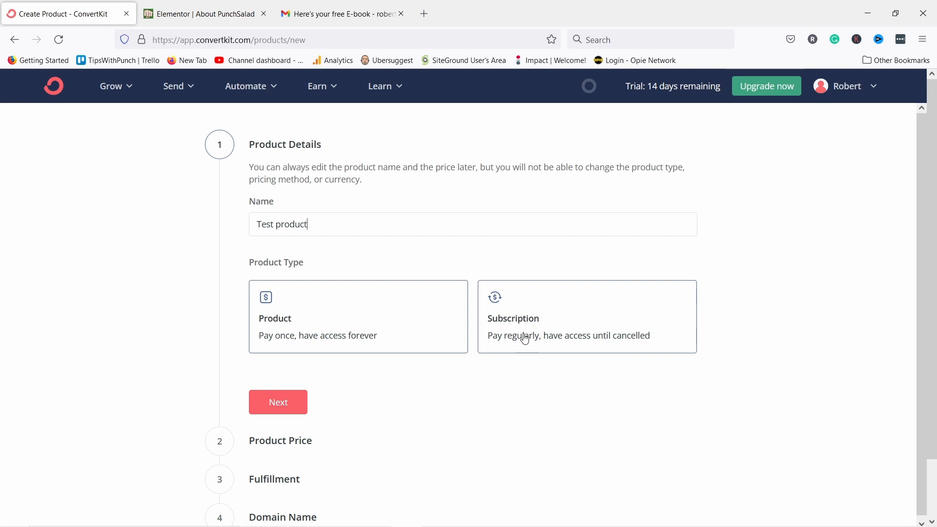
{"action": "left_click", "coordinate": [288, 320]}
{"action": "scroll", "coordinate": [288, 245], "scroll_direction": "down", "scroll_amount": 1}
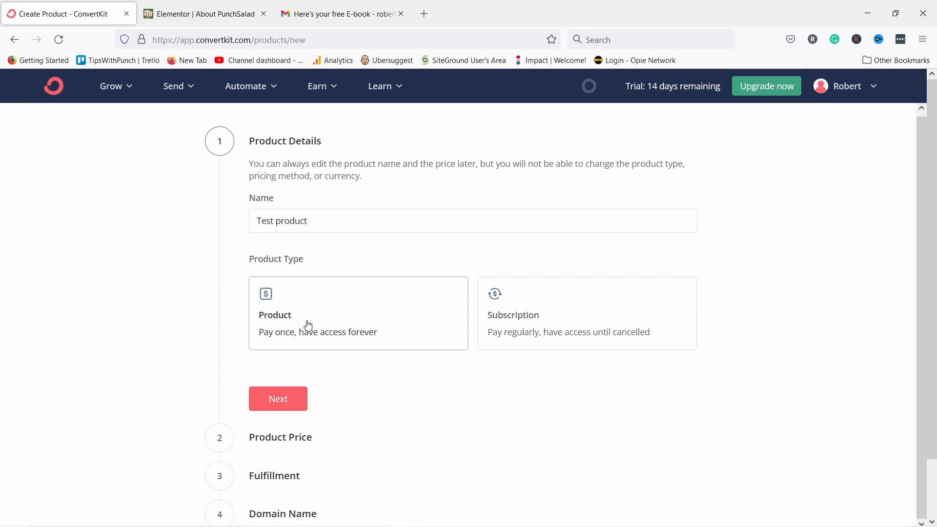
Set a Standard price of 19,99 in US Dollars and continue to Fulfillment.
{"action": "left_click", "coordinate": [283, 403]}
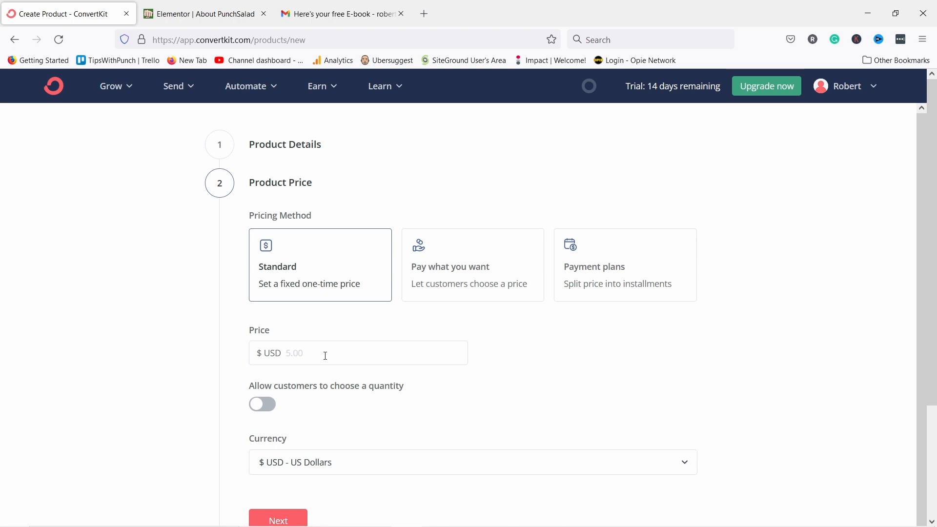
{"action": "type", "text": "19,99"}
{"action": "scroll", "coordinate": [271, 321], "scroll_direction": "down", "scroll_amount": 2}
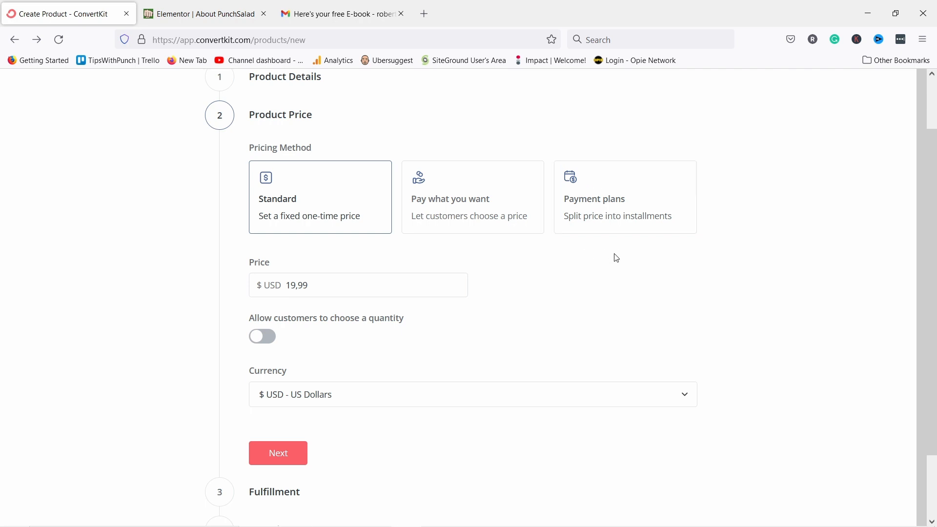
{"action": "scroll", "coordinate": [372, 262], "scroll_direction": "down", "scroll_amount": 2}
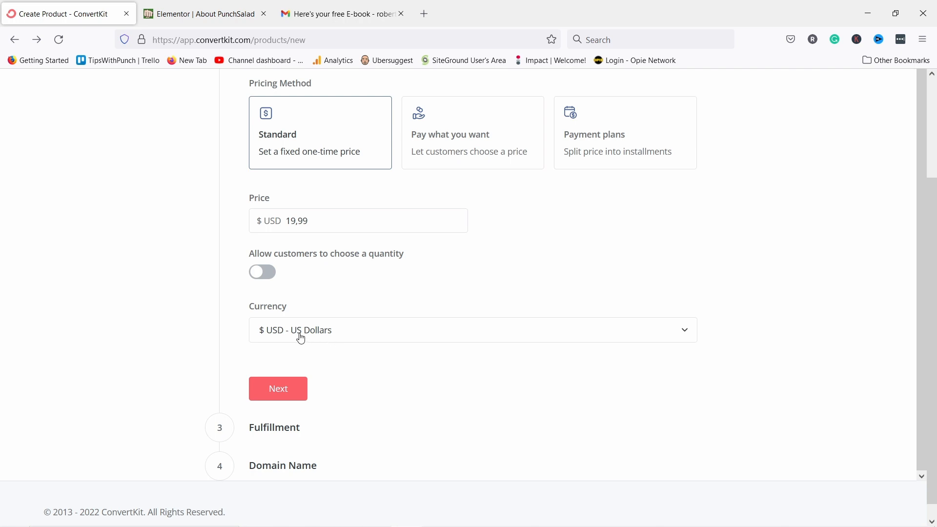
{"action": "left_click", "coordinate": [317, 333]}
{"action": "left_click", "coordinate": [305, 308]}
{"action": "scroll", "coordinate": [320, 276], "scroll_direction": "down", "scroll_amount": 1}
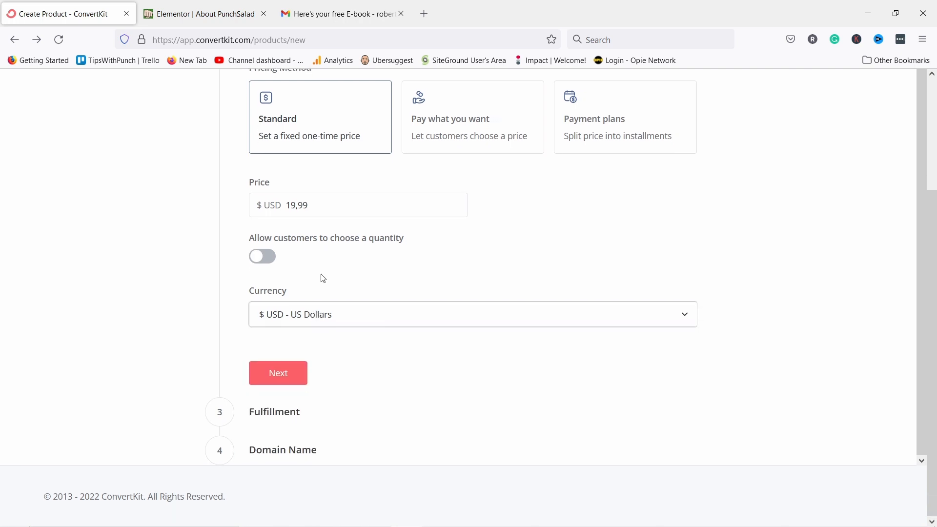
{"action": "left_click", "coordinate": [290, 371]}
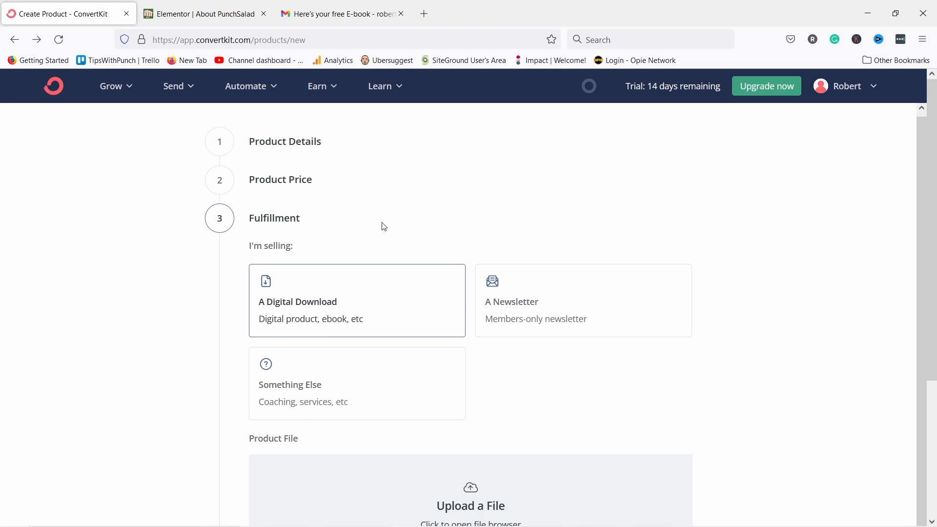
Upload the 'youtube secrets' PDF as the digital download file.
{"action": "scroll", "coordinate": [385, 222], "scroll_direction": "down", "scroll_amount": 3}
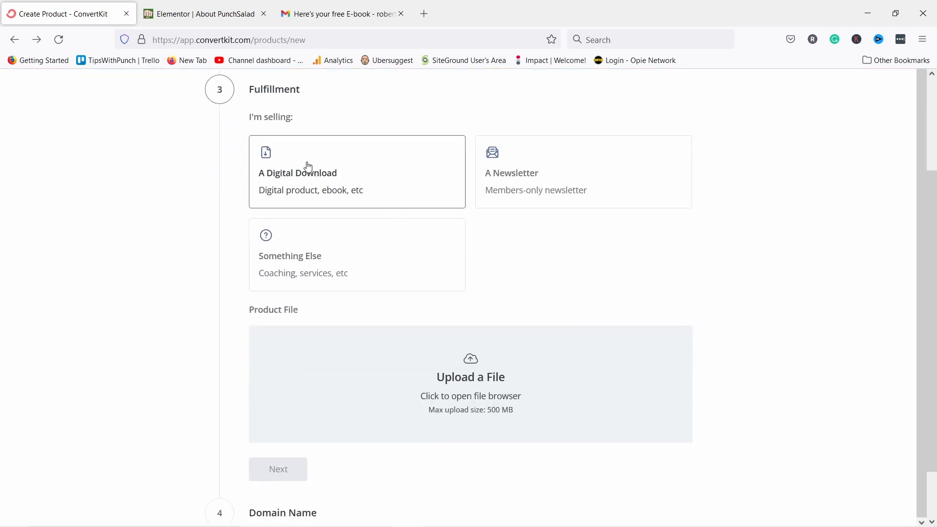
{"action": "scroll", "coordinate": [371, 342], "scroll_direction": "down", "scroll_amount": 2}
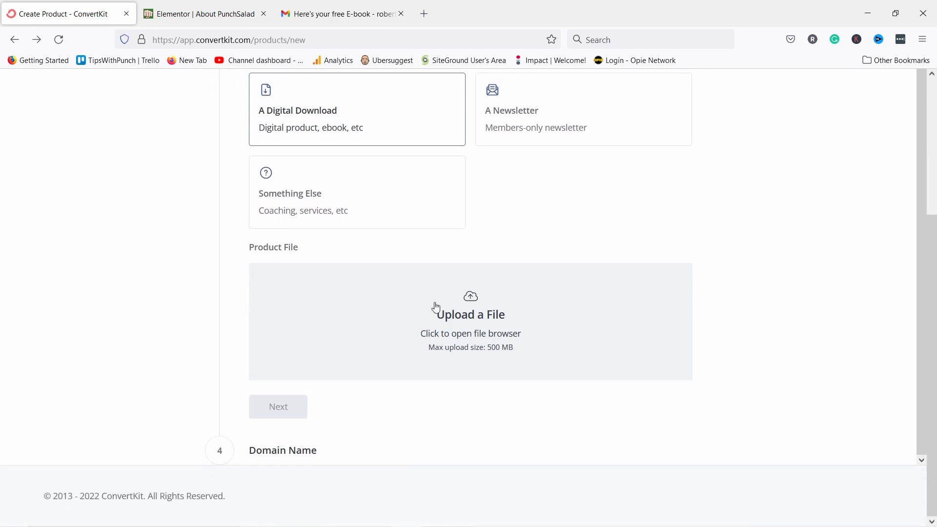
{"action": "left_click", "coordinate": [479, 322]}
{"action": "left_click", "coordinate": [411, 100]}
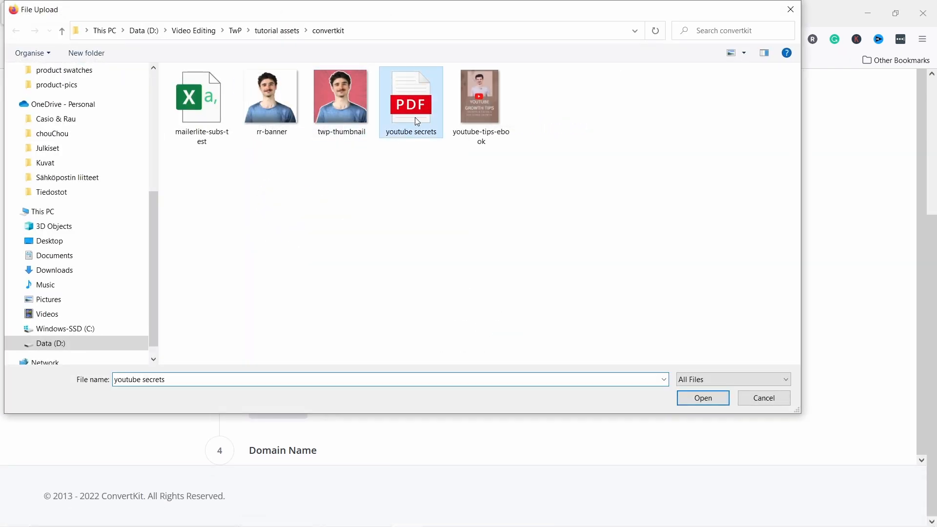
{"action": "left_click", "coordinate": [688, 397]}
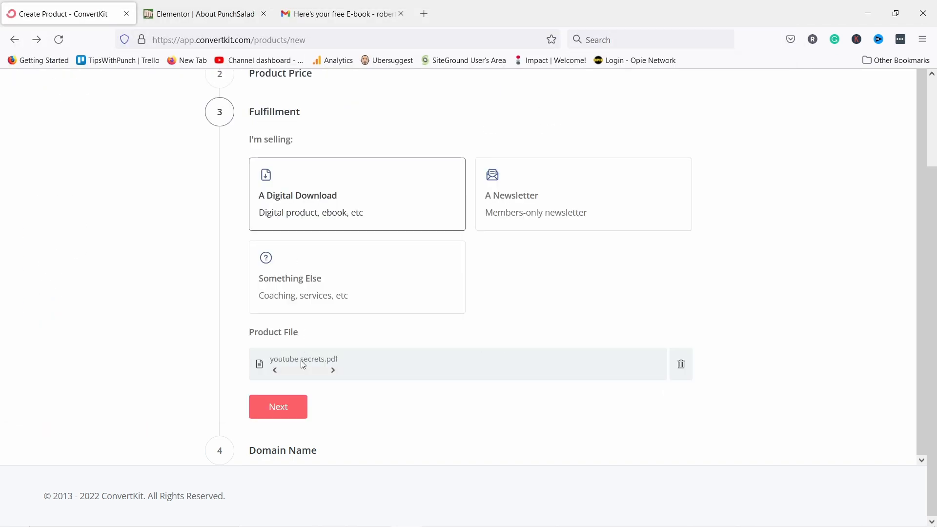
Keep the 'test-product' page URL and create the product.
{"action": "left_click", "coordinate": [276, 407]}
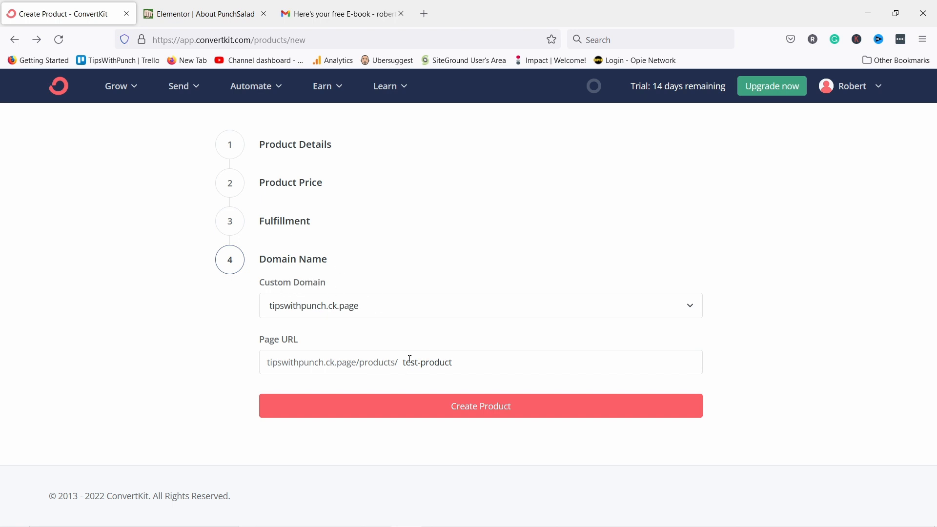
{"action": "left_click_drag", "start_coordinate": [471, 365], "coordinate": [366, 361]}
{"action": "left_click", "coordinate": [482, 407]}
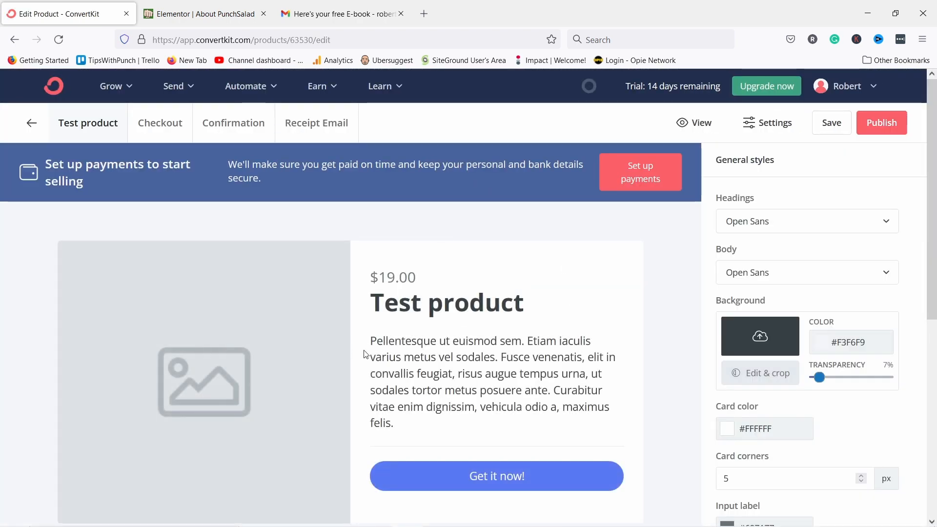
Replace the placeholder product image with the uploaded ebook cover.
{"action": "scroll", "coordinate": [366, 352], "scroll_direction": "down", "scroll_amount": 2}
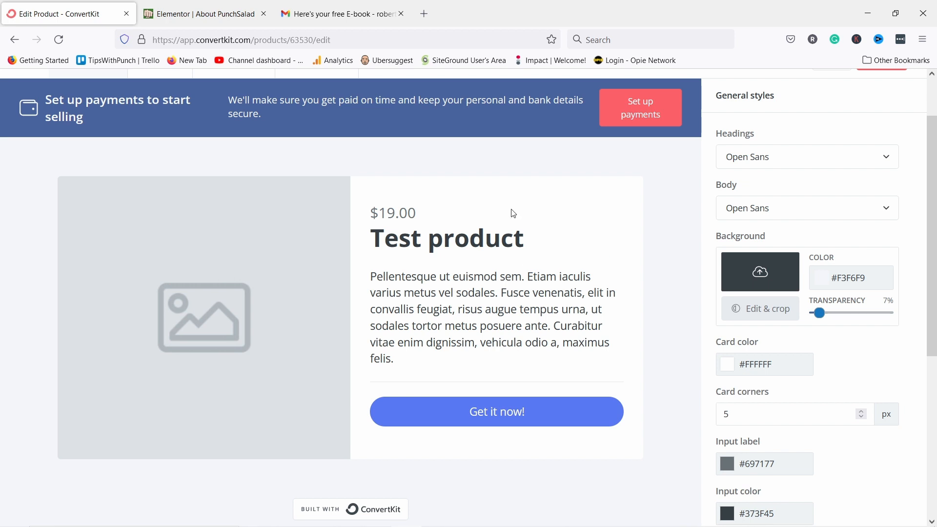
{"action": "left_click", "coordinate": [221, 278]}
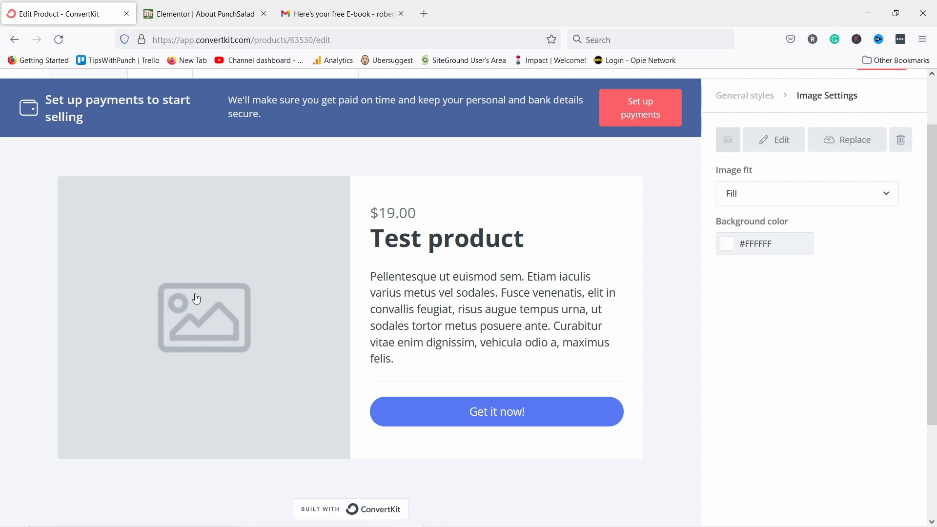
{"action": "left_click", "coordinate": [763, 143]}
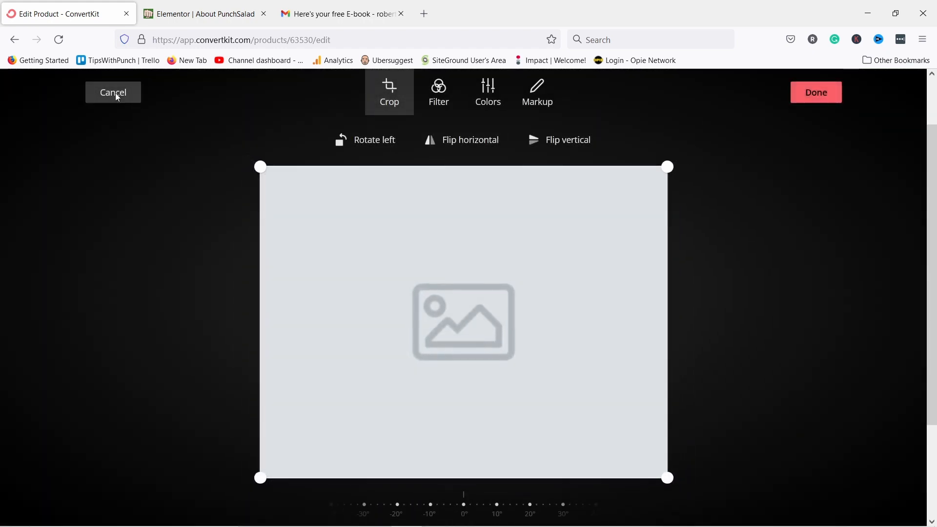
{"action": "left_click", "coordinate": [113, 92]}
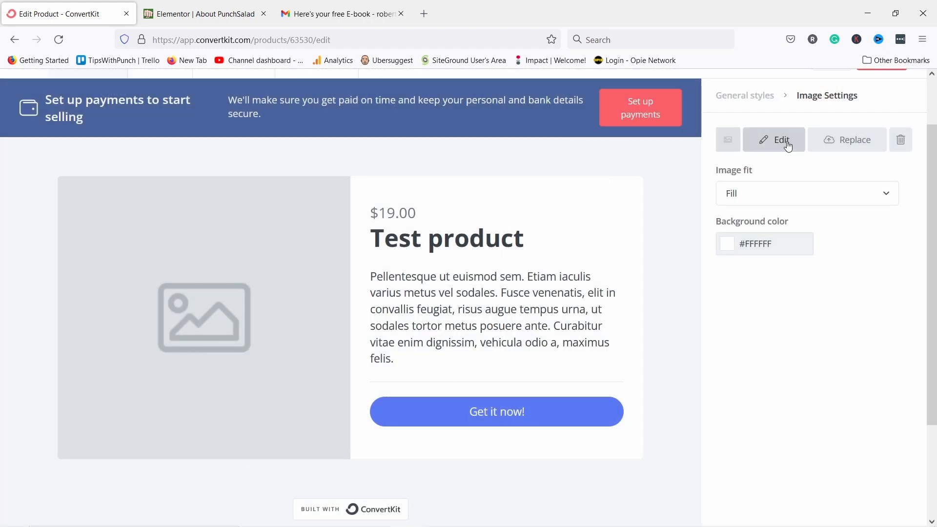
{"action": "left_click", "coordinate": [841, 143]}
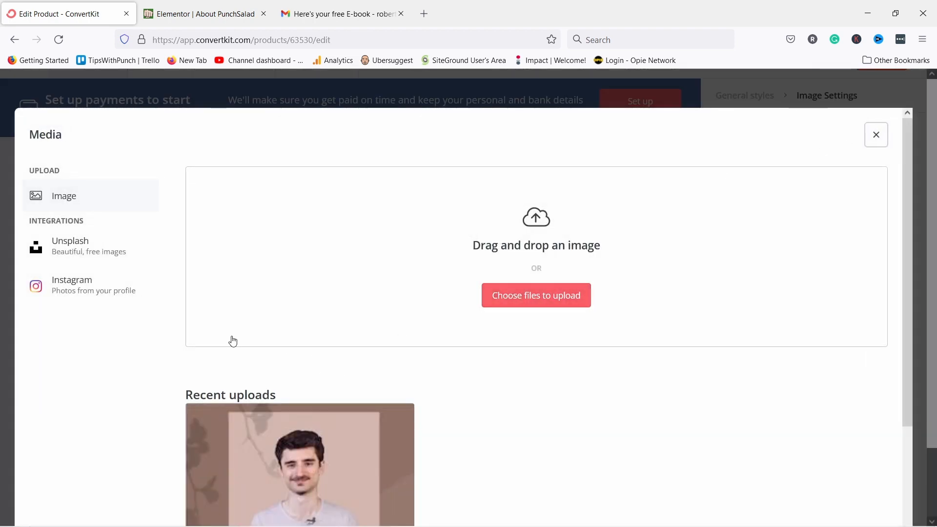
{"action": "left_click", "coordinate": [290, 482]}
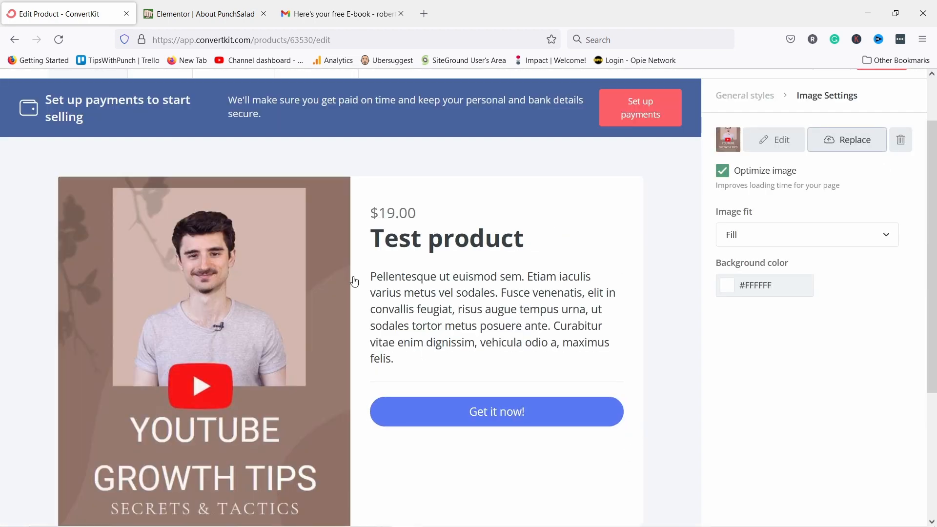
Review the styling options for the price, title and description.
{"action": "left_click", "coordinate": [388, 213]}
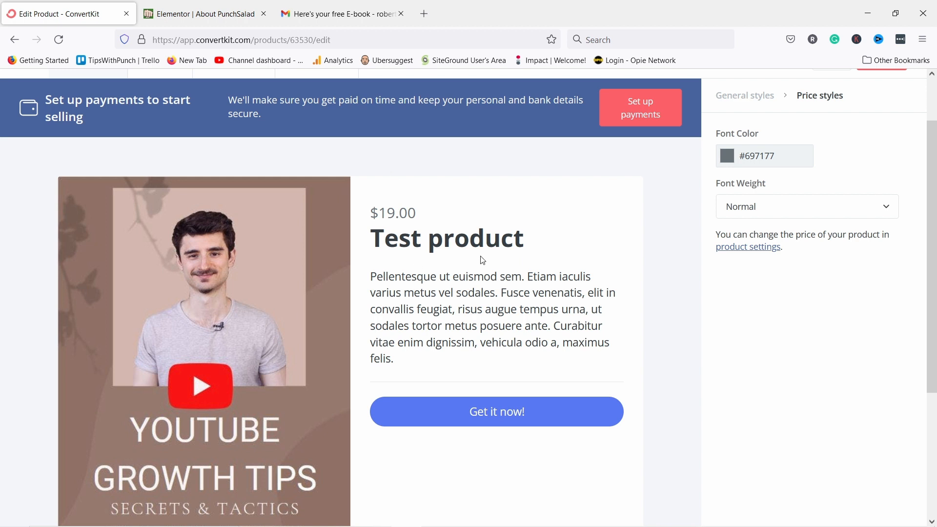
{"action": "left_click", "coordinate": [445, 244]}
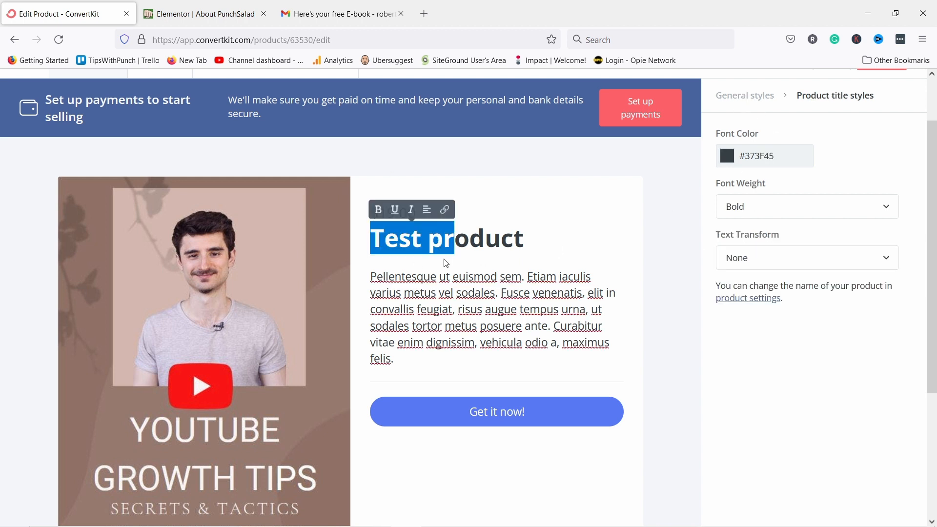
{"action": "left_click", "coordinate": [422, 292]}
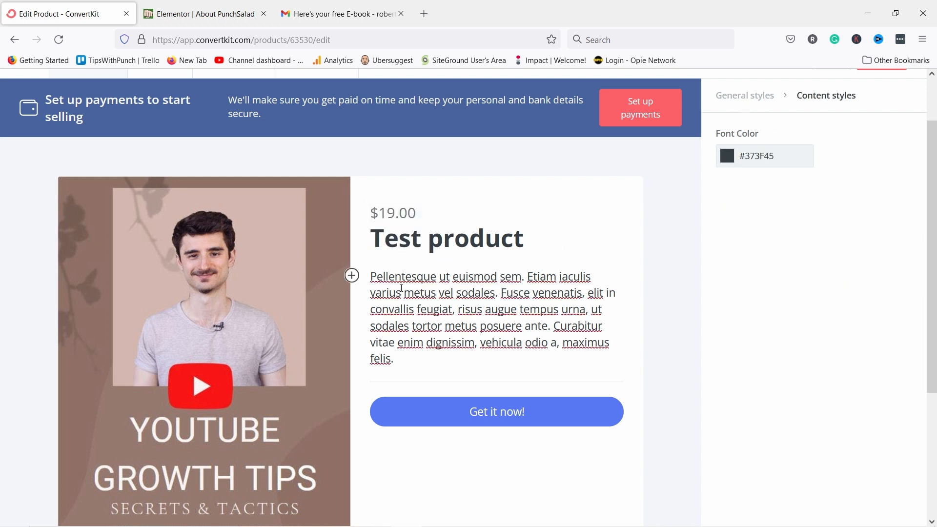
{"action": "scroll", "coordinate": [412, 332], "scroll_direction": "down", "scroll_amount": 3}
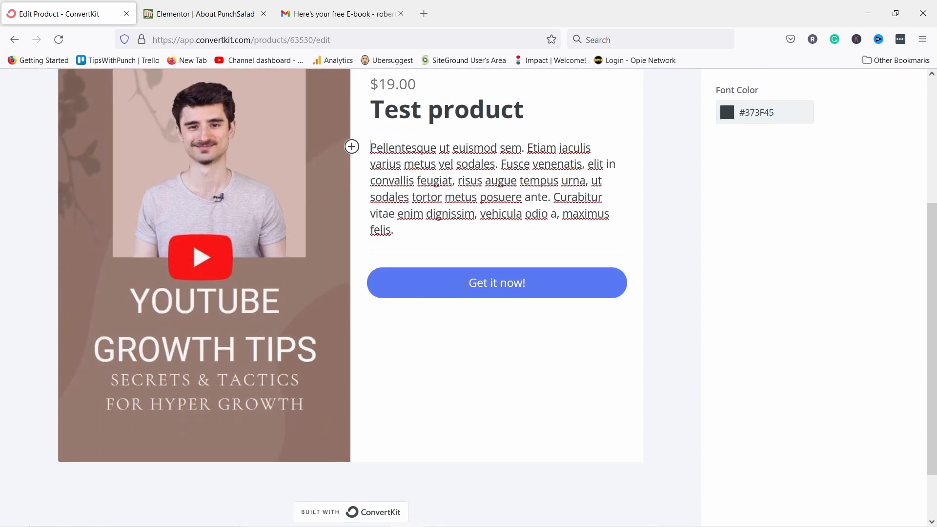
{"action": "scroll", "coordinate": [425, 362], "scroll_direction": "up", "scroll_amount": 5}
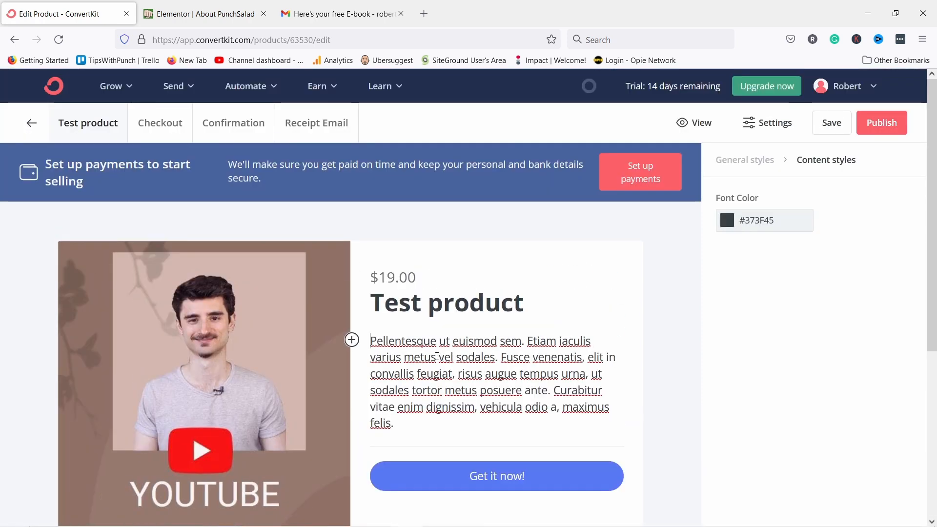
Publish and save the product page, dismissing the payment setup notice.
{"action": "left_click", "coordinate": [881, 128]}
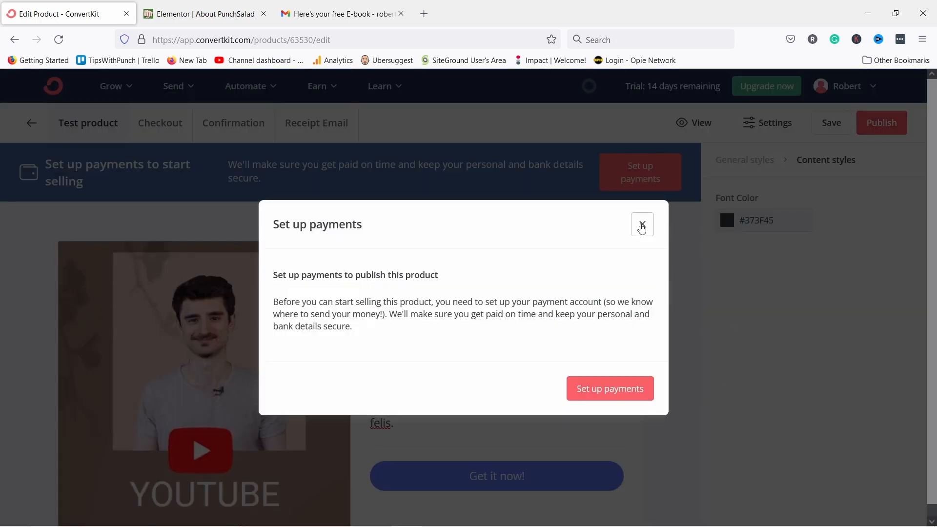
{"action": "left_click", "coordinate": [642, 225]}
{"action": "left_click", "coordinate": [839, 124]}
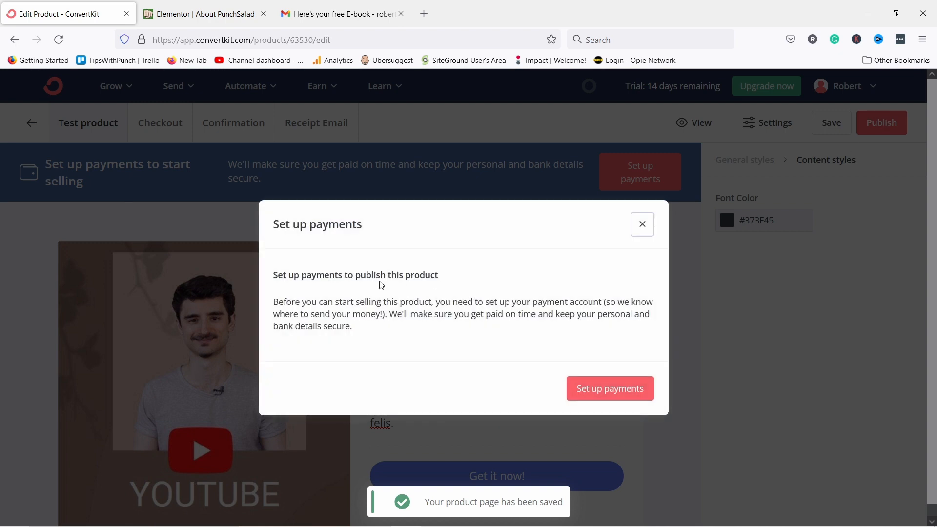
{"action": "left_click", "coordinate": [643, 223]}
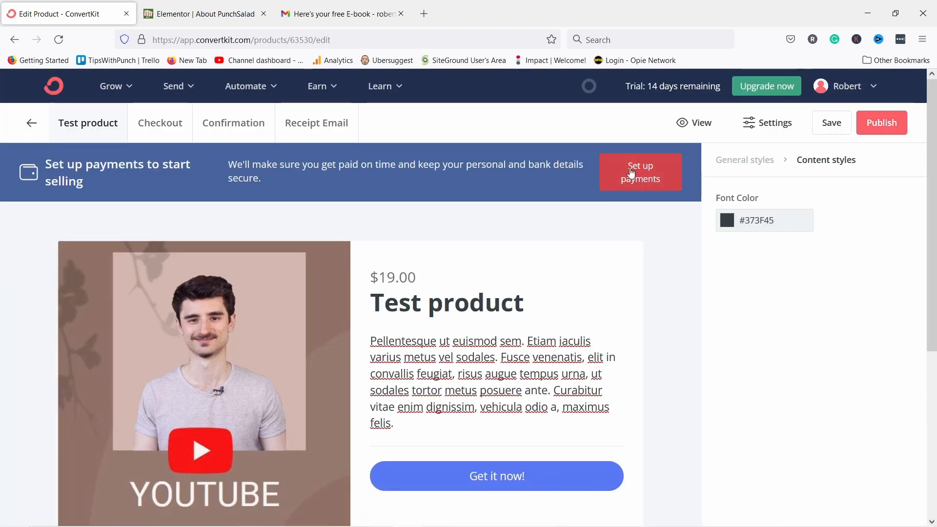
Start payment setup with Company as the seller type.
{"action": "left_click", "coordinate": [638, 178]}
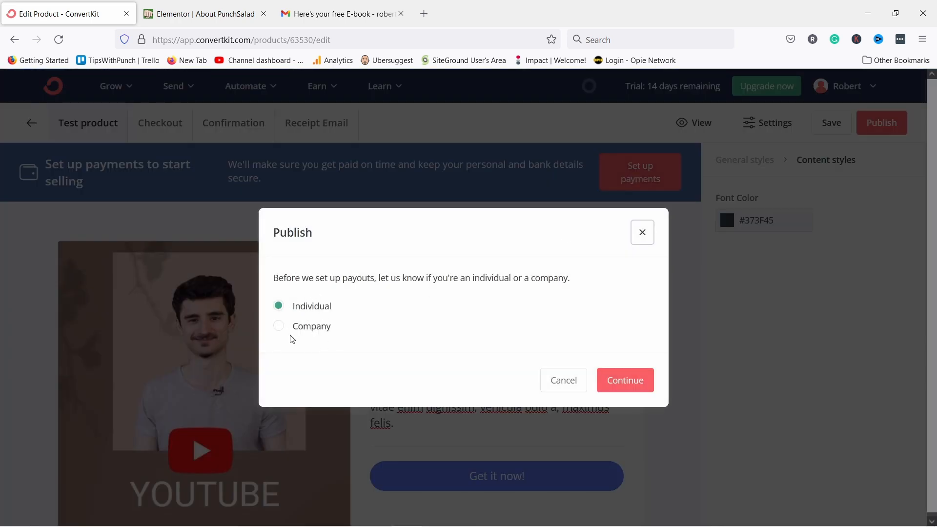
{"action": "left_click", "coordinate": [278, 326]}
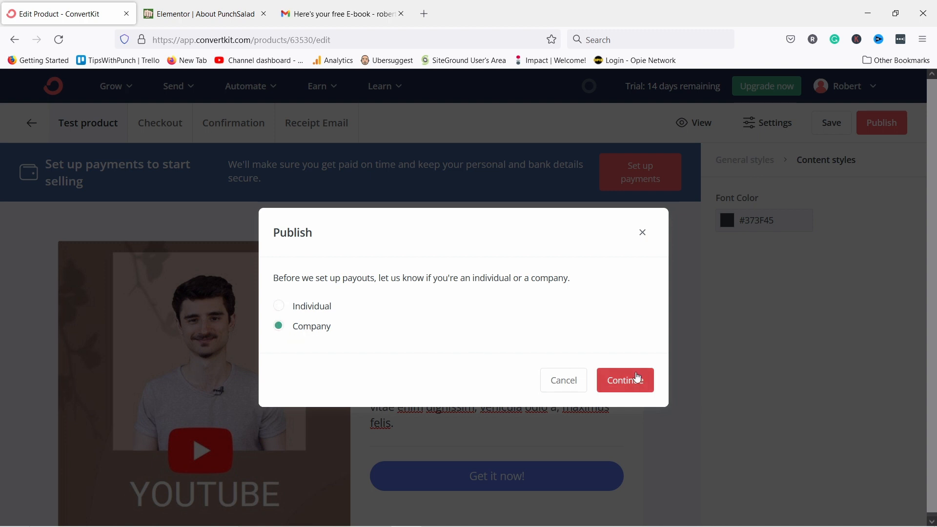
{"action": "left_click", "coordinate": [622, 380]}
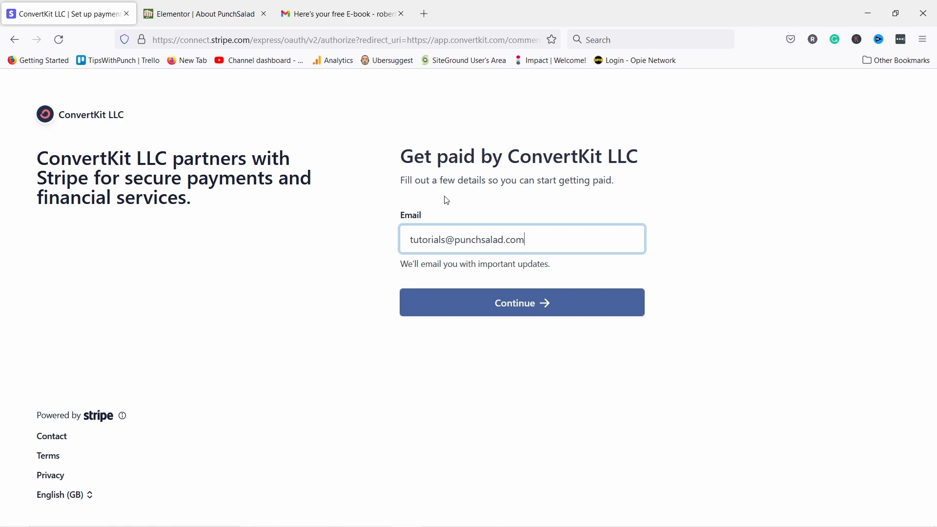
Submit the prefilled account e-mail to continue the Stripe signup.
{"action": "left_click", "coordinate": [477, 307]}
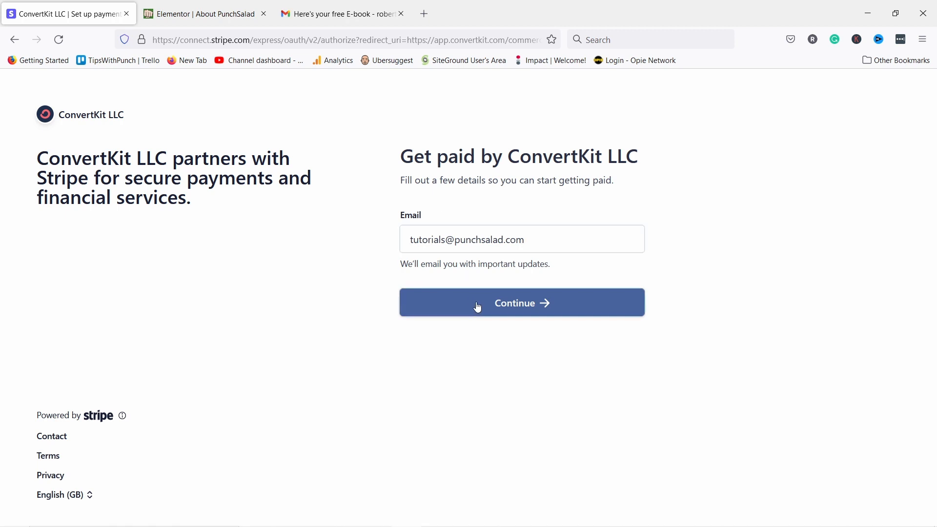
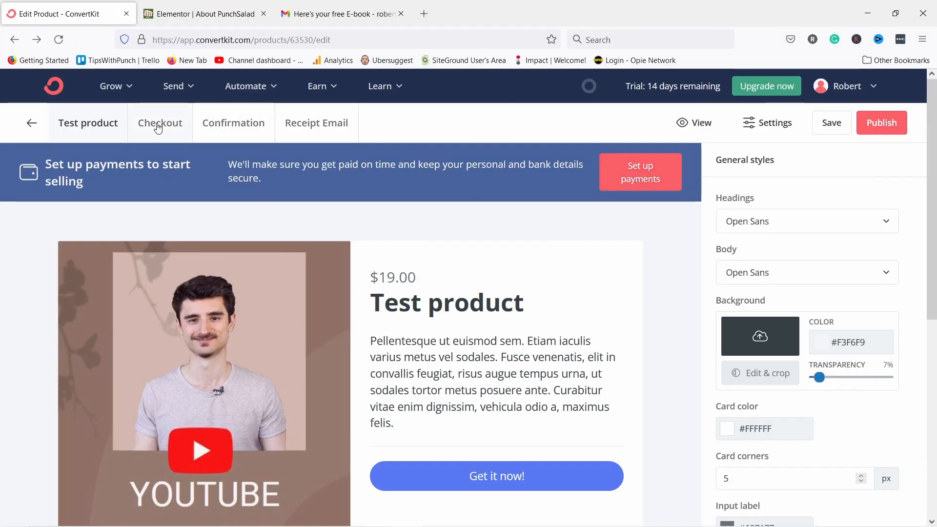
Review the Test product's checkout page and its Order Summary preview.
{"action": "left_click", "coordinate": [158, 126]}
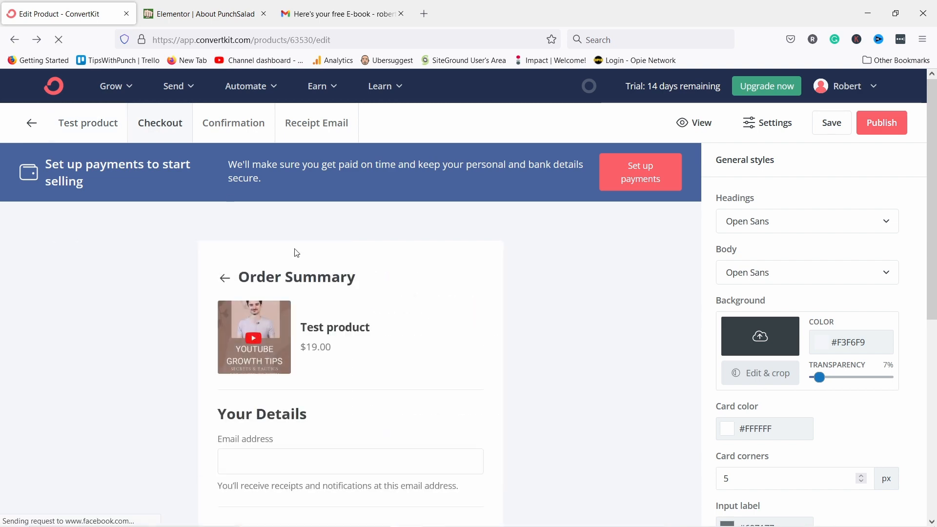
{"action": "scroll", "coordinate": [324, 309], "scroll_direction": "down", "scroll_amount": 4}
{"action": "scroll", "coordinate": [341, 220], "scroll_direction": "up", "scroll_amount": 3}
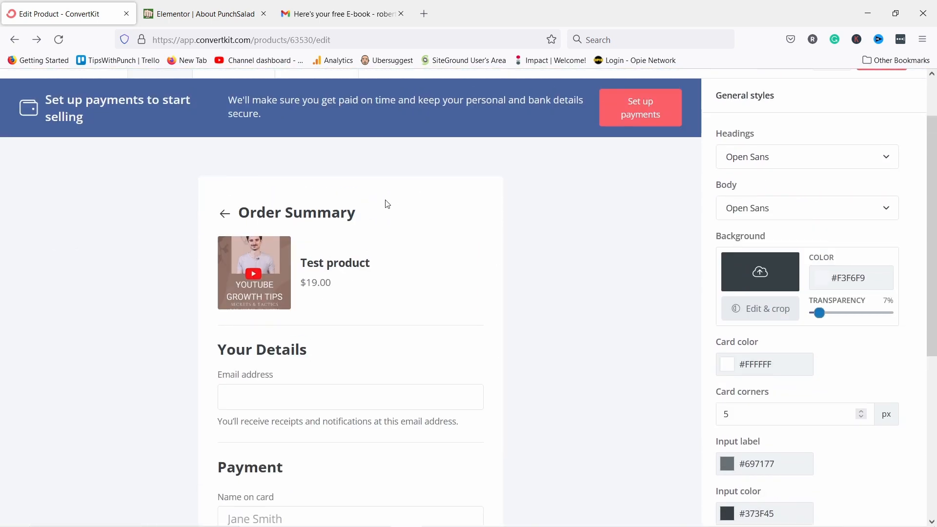
{"action": "scroll", "coordinate": [810, 113], "scroll_direction": "up", "scroll_amount": 1}
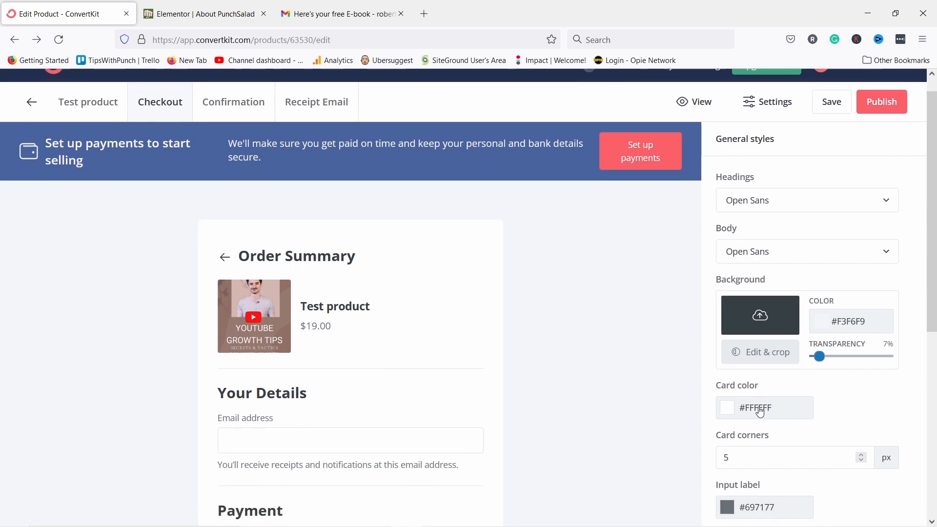
{"action": "scroll", "coordinate": [761, 415], "scroll_direction": "down", "scroll_amount": 2}
{"action": "scroll", "coordinate": [810, 263], "scroll_direction": "up", "scroll_amount": 3}
{"action": "scroll", "coordinate": [776, 195], "scroll_direction": "down", "scroll_amount": 3}
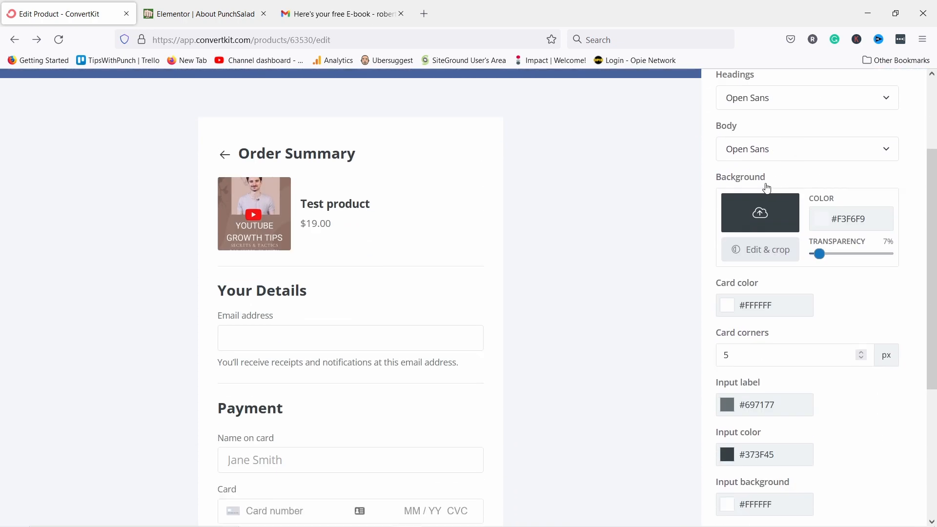
{"action": "scroll", "coordinate": [766, 187], "scroll_direction": "down", "scroll_amount": 3}
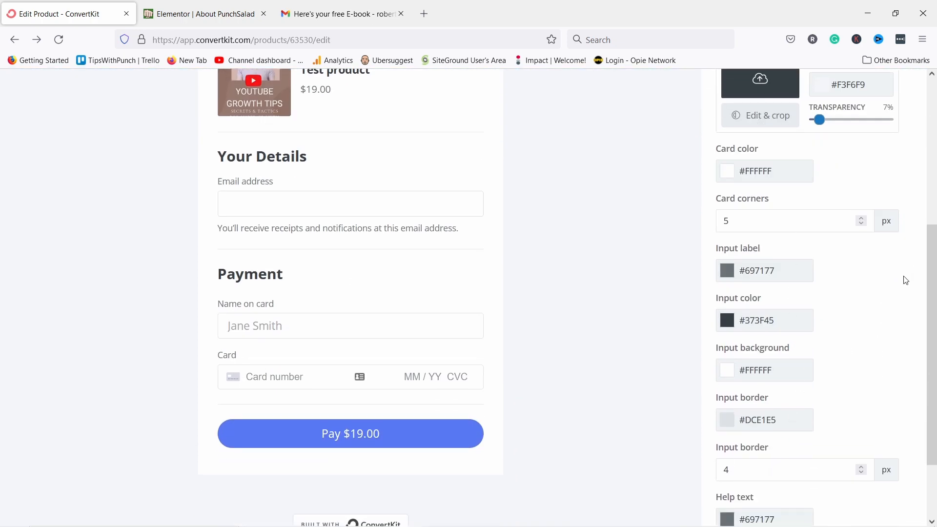
{"action": "scroll", "coordinate": [686, 364], "scroll_direction": "down", "scroll_amount": 2}
{"action": "scroll", "coordinate": [440, 263], "scroll_direction": "up", "scroll_amount": 7}
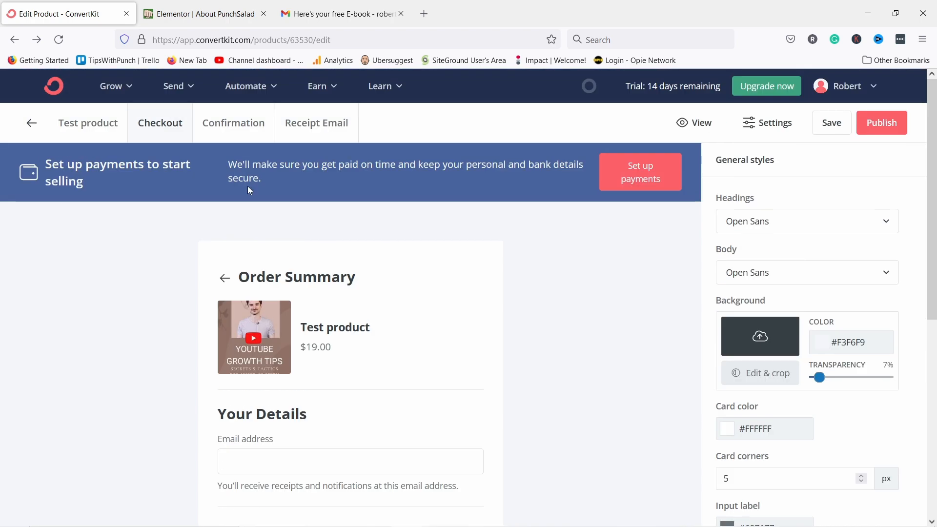
View the Thank You confirmation page with its payment summary and download note.
{"action": "left_click", "coordinate": [241, 134]}
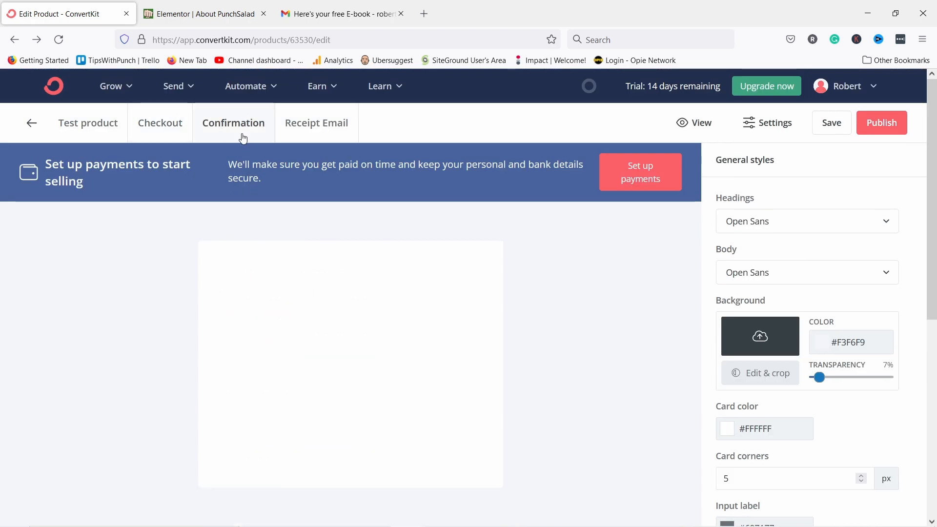
{"action": "scroll", "coordinate": [334, 360], "scroll_direction": "down", "scroll_amount": 3}
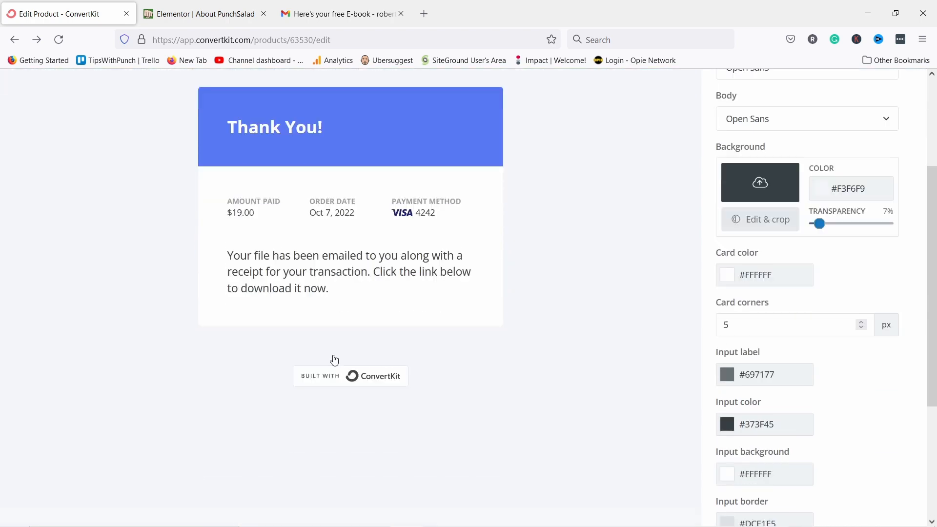
{"action": "scroll", "coordinate": [334, 360], "scroll_direction": "up", "scroll_amount": 3}
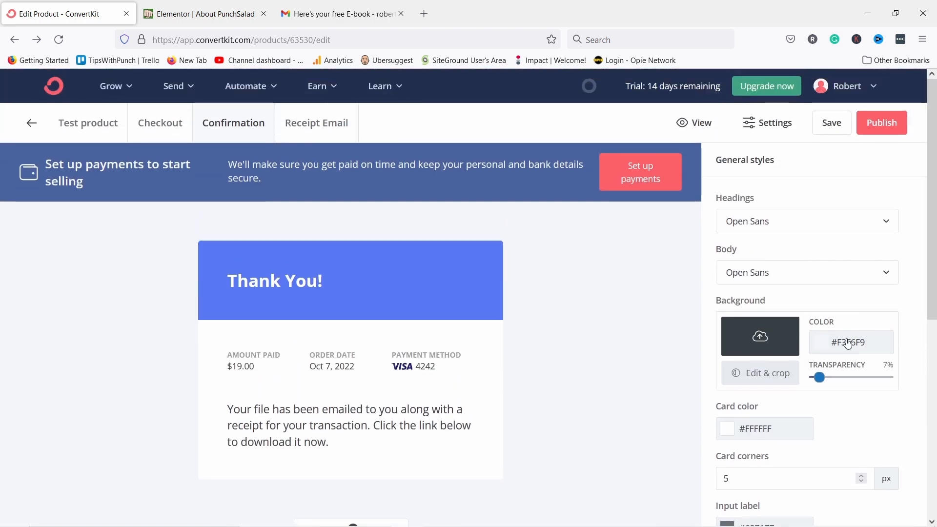
Look through the buyer receipt email, save the Test product page, and return to the dashboard.
{"action": "left_click", "coordinate": [321, 129]}
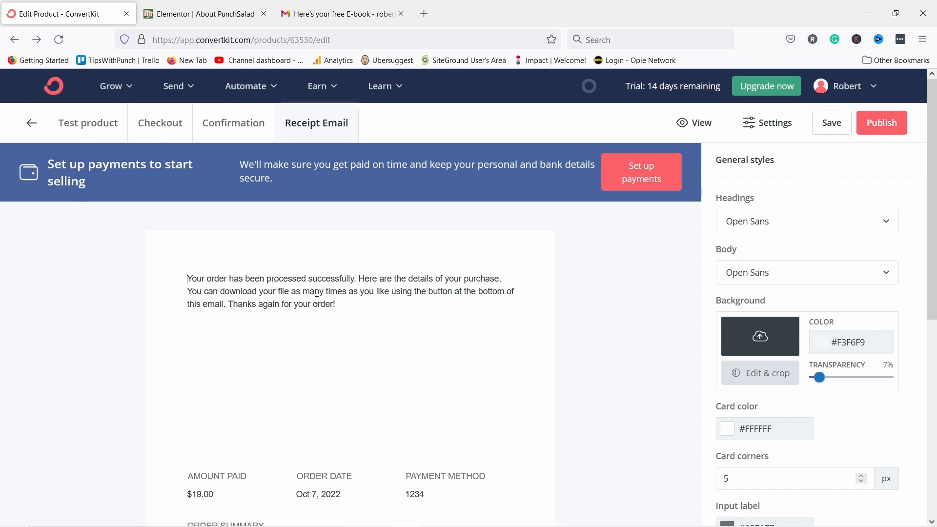
{"action": "left_click_drag", "start_coordinate": [335, 304], "coordinate": [157, 282]}
{"action": "left_click", "coordinate": [245, 304]}
{"action": "scroll", "coordinate": [293, 184], "scroll_direction": "down", "scroll_amount": 7}
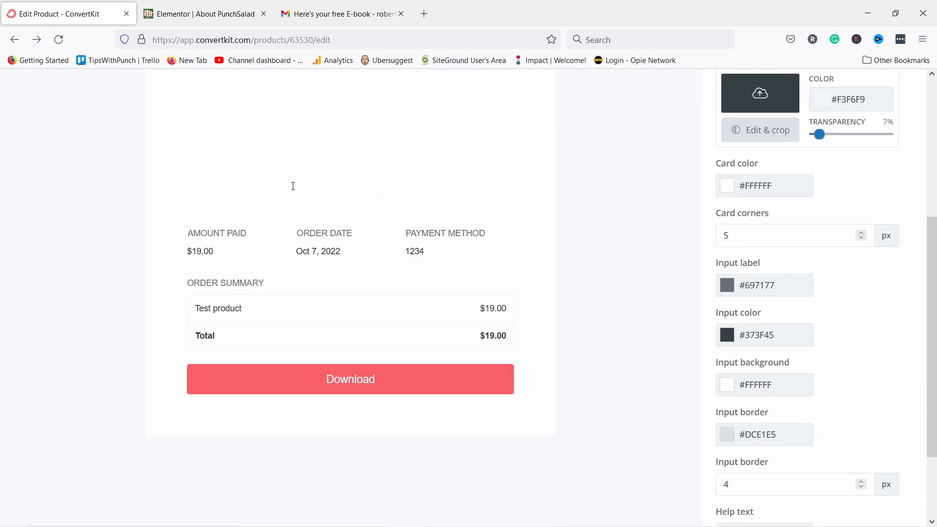
{"action": "scroll", "coordinate": [301, 179], "scroll_direction": "up", "scroll_amount": 7}
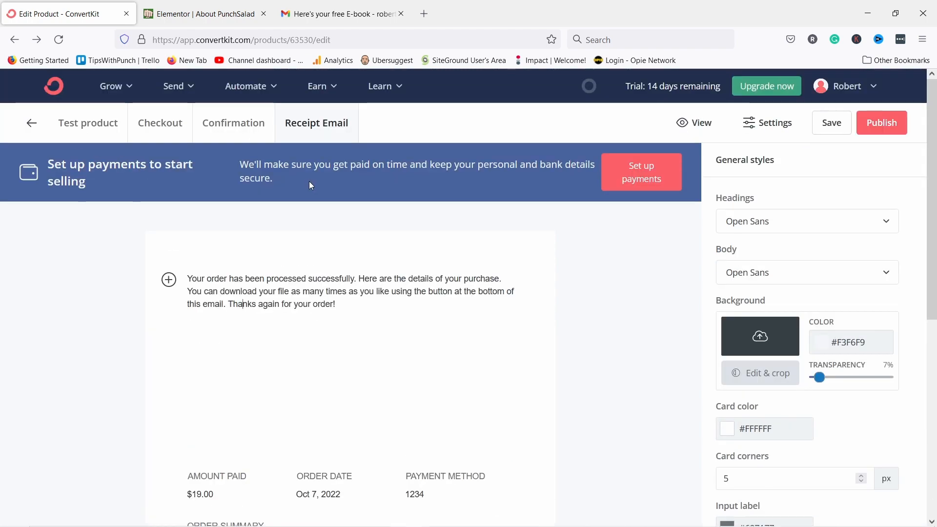
{"action": "left_click", "coordinate": [832, 126]}
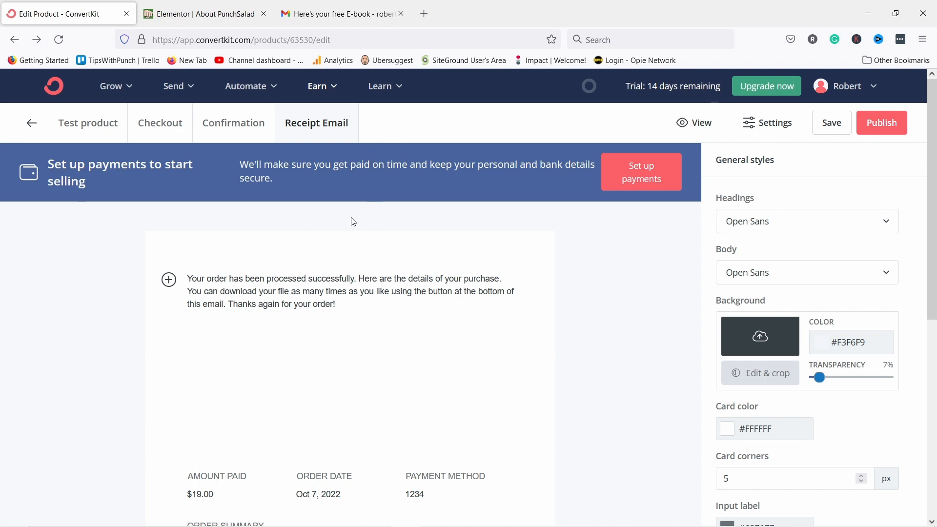
{"action": "left_click", "coordinate": [55, 92]}
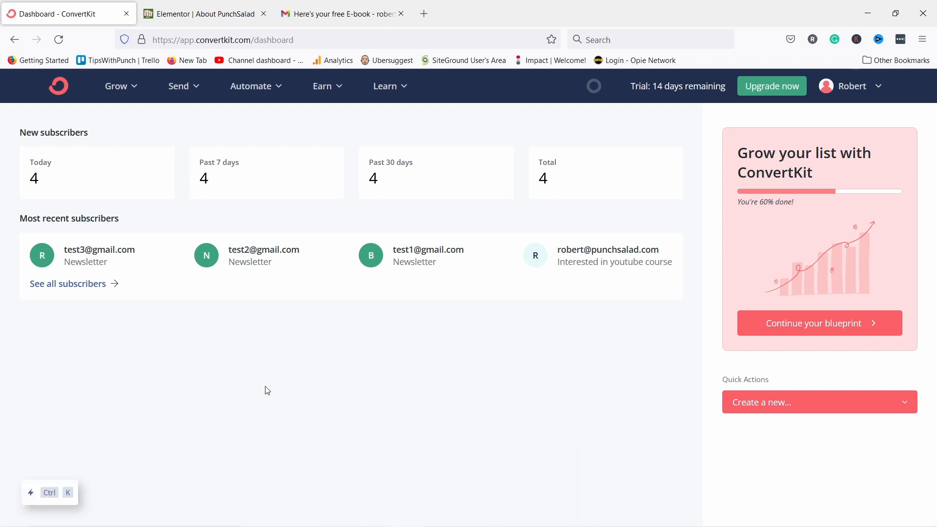
Go to account Settings > Domains and bring the Custom Domains section into view.
{"action": "left_click", "coordinate": [848, 87]}
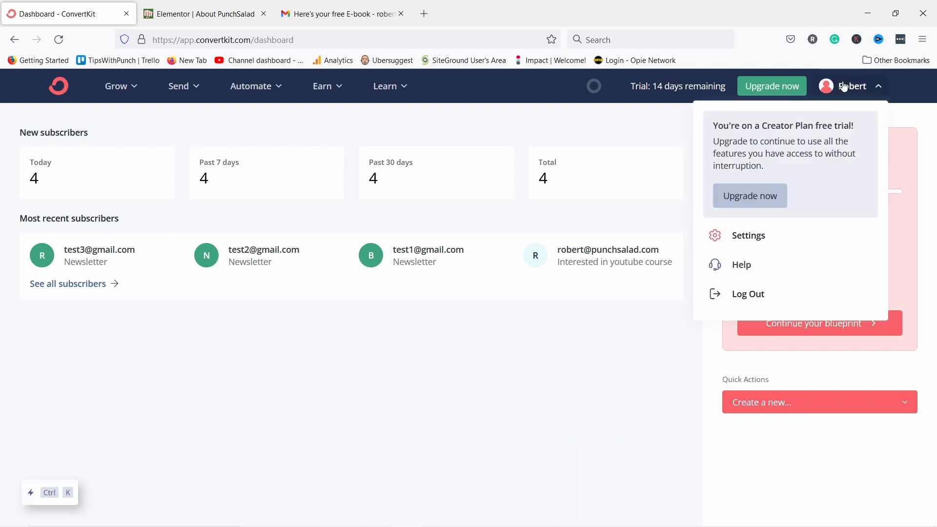
{"action": "left_click", "coordinate": [747, 238]}
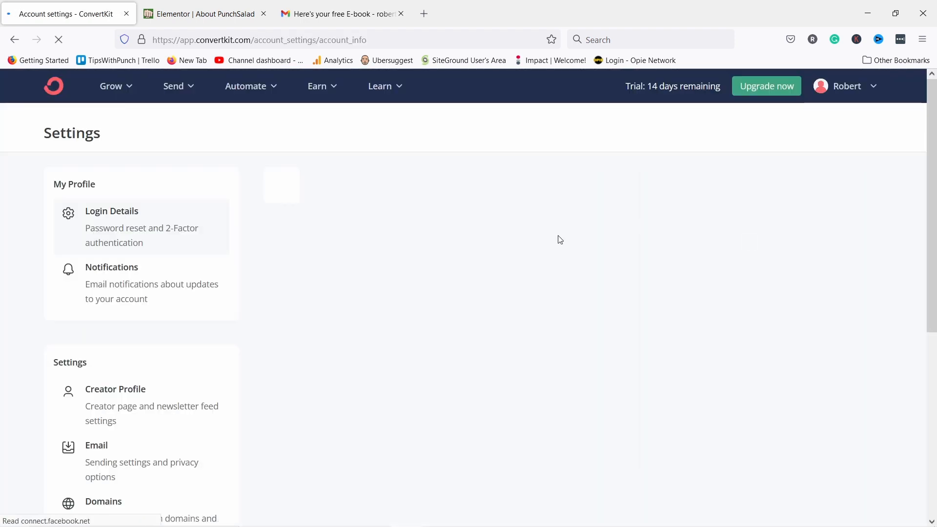
{"action": "scroll", "coordinate": [129, 277], "scroll_direction": "down", "scroll_amount": 4}
{"action": "left_click", "coordinate": [105, 325]}
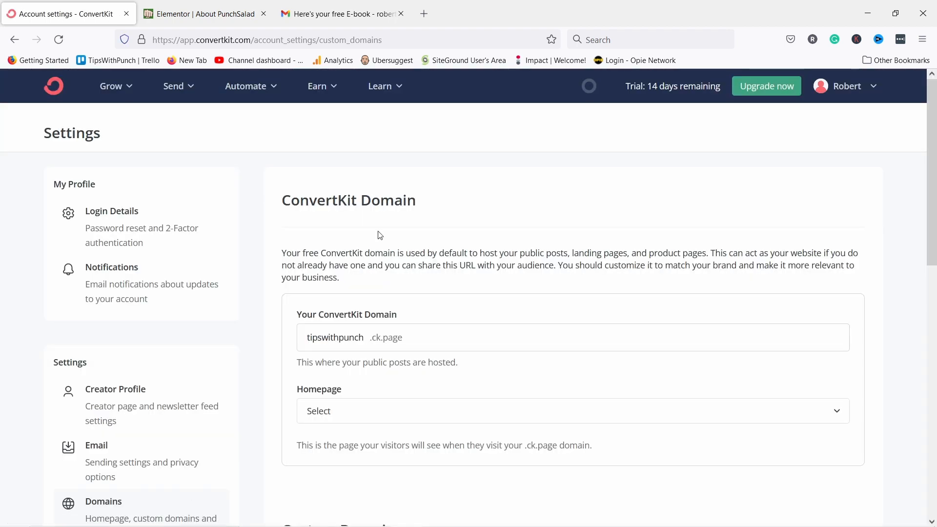
{"action": "scroll", "coordinate": [387, 212], "scroll_direction": "down", "scroll_amount": 7}
{"action": "scroll", "coordinate": [397, 150], "scroll_direction": "down", "scroll_amount": 1}
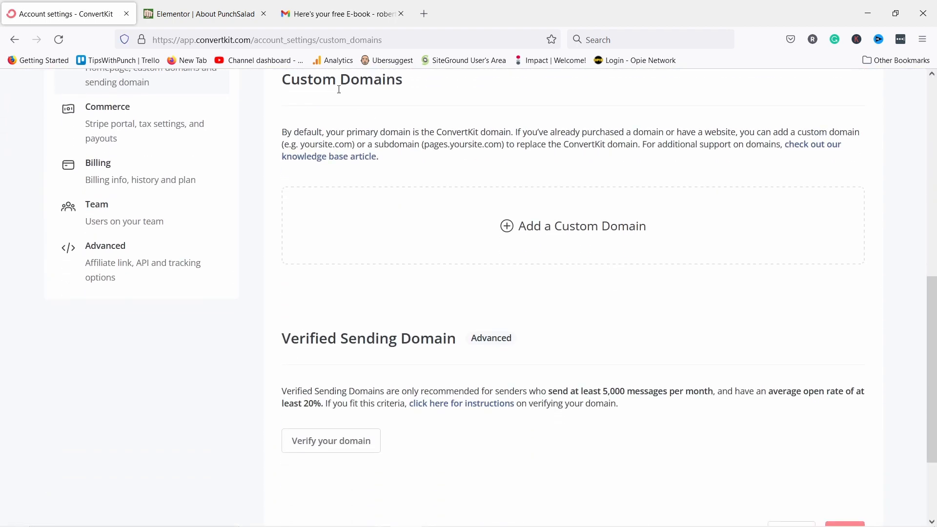
Add tipswithpunch.com as a custom domain using the Cypress landing page as homepage.
{"action": "left_click", "coordinate": [543, 236]}
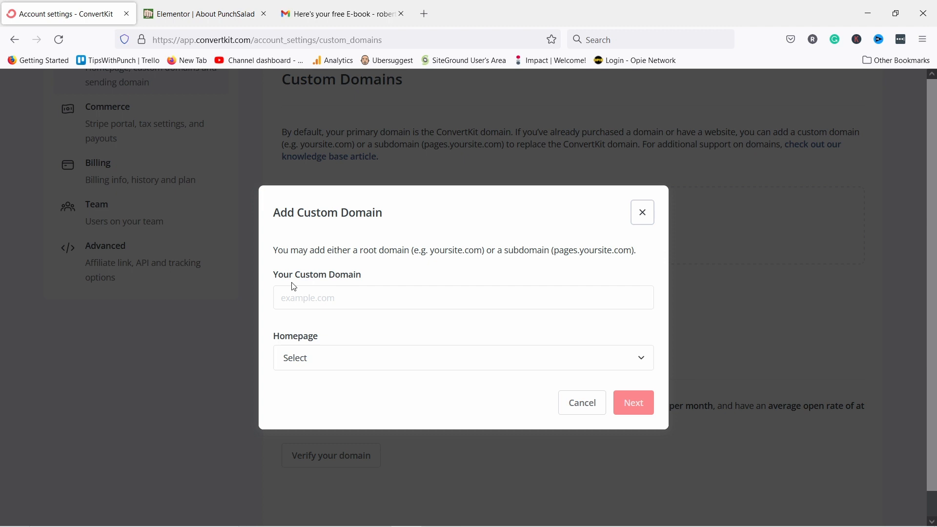
{"action": "left_click", "coordinate": [336, 291]}
{"action": "type", "text": "tipswithpunch.com"}
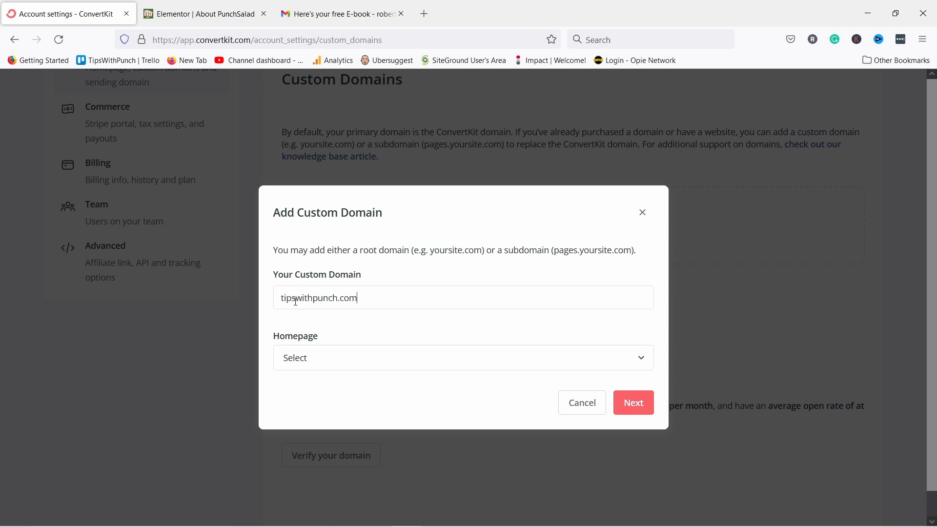
{"action": "left_click", "coordinate": [327, 364]}
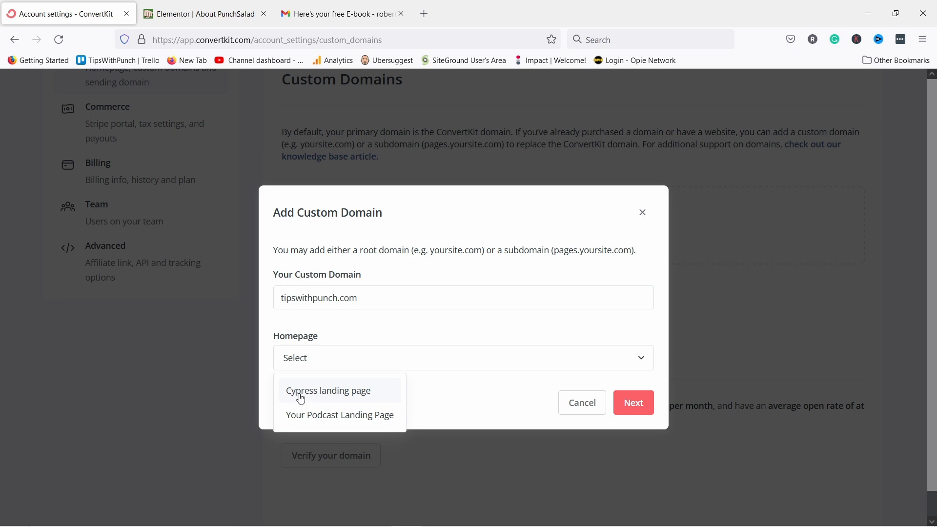
{"action": "left_click", "coordinate": [327, 397]}
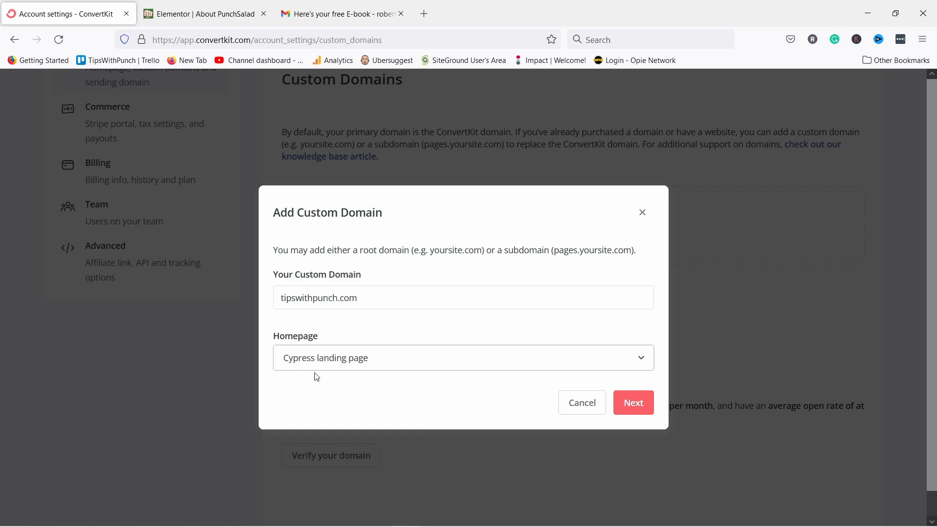
{"action": "left_click", "coordinate": [634, 404]}
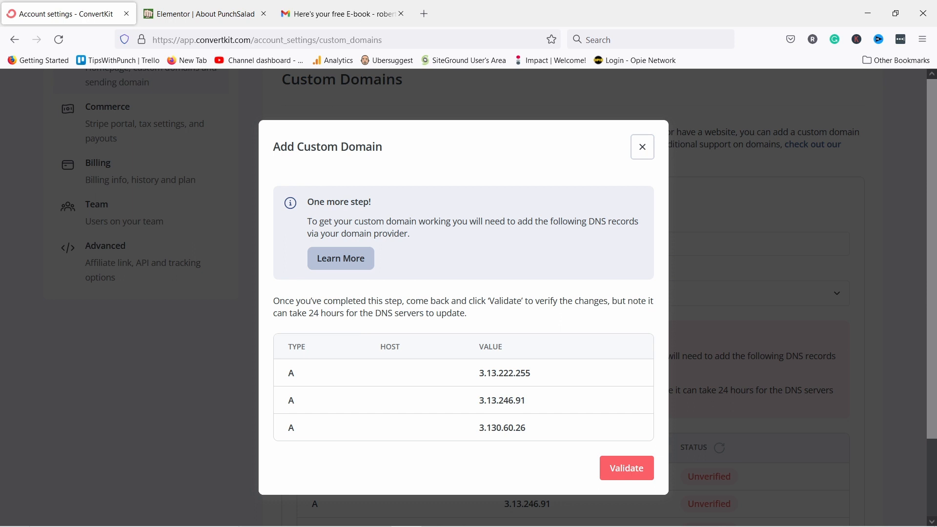
In Namecheap, open the Advanced DNS settings for tipswithpunch.com.
{"action": "key", "text": "alt+Tab"}
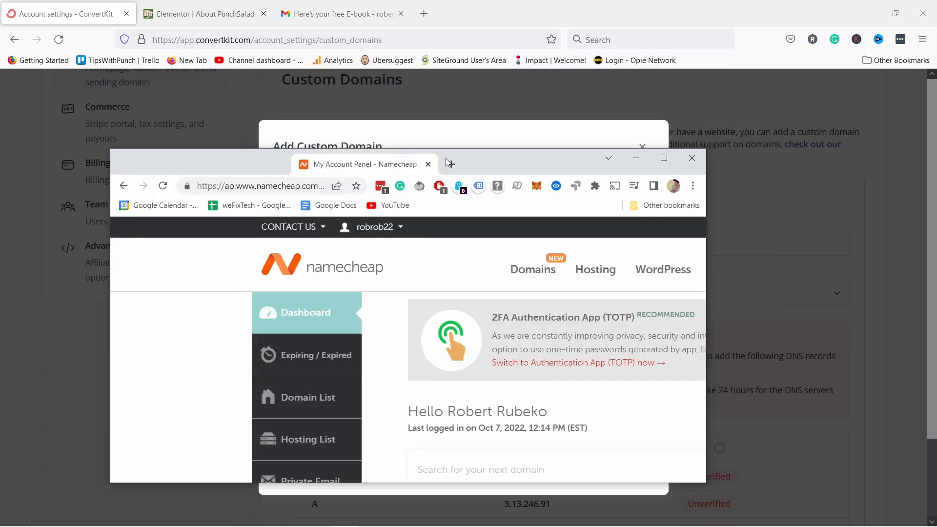
{"action": "double_click", "coordinate": [444, 158]}
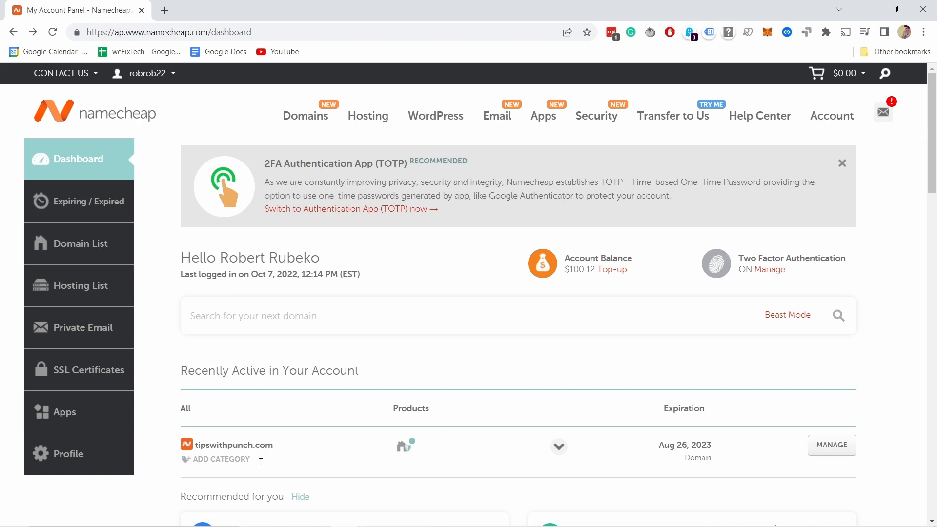
{"action": "left_click", "coordinate": [824, 449]}
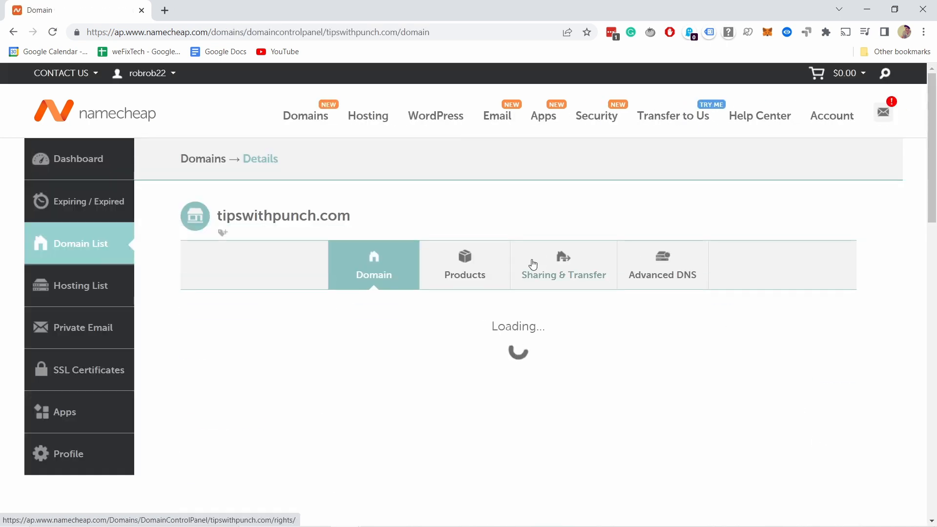
{"action": "scroll", "coordinate": [389, 187], "scroll_direction": "down", "scroll_amount": 3}
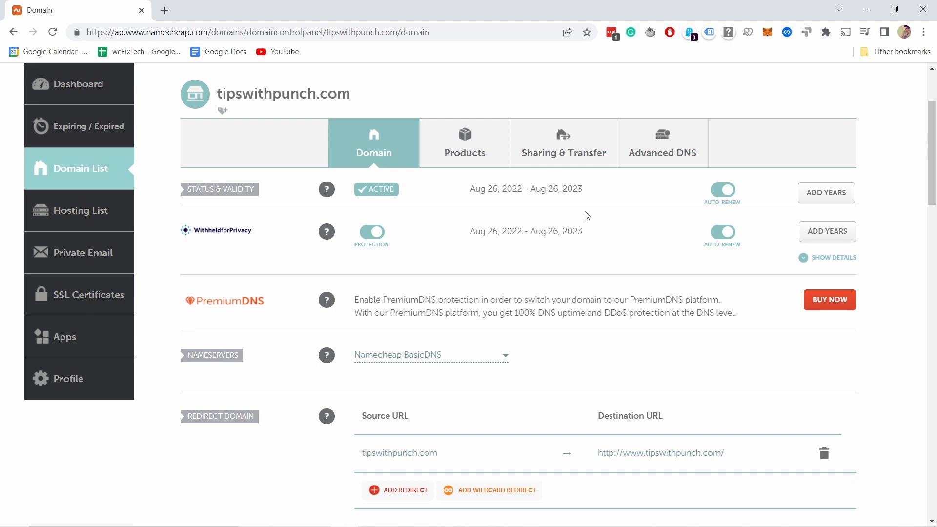
{"action": "left_click", "coordinate": [651, 155]}
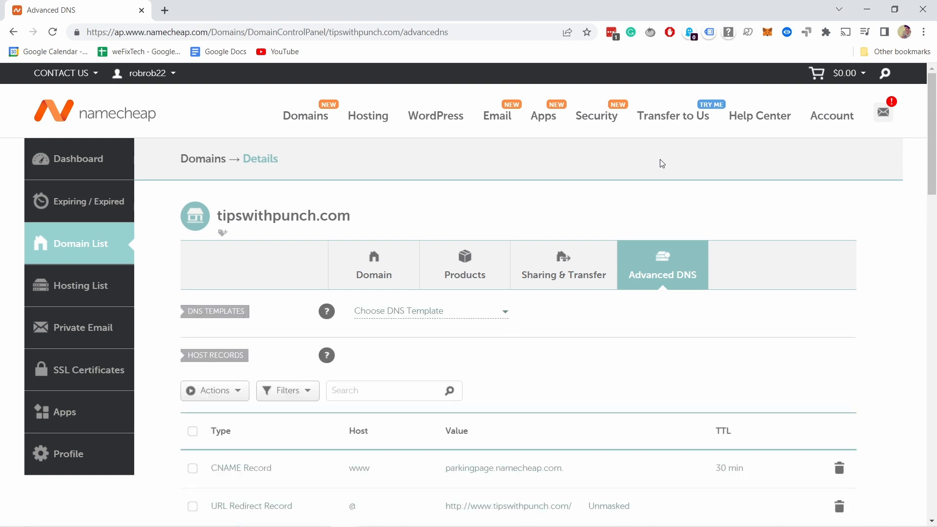
{"action": "scroll", "coordinate": [560, 303], "scroll_direction": "down", "scroll_amount": 3}
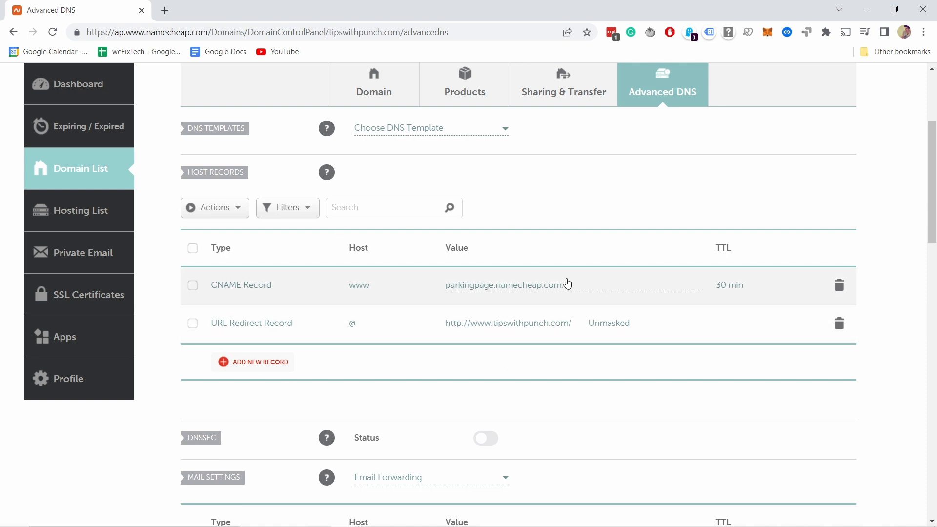
Copy the first A record value 3.13.222.255 from ConvertKit's dialog.
{"action": "key", "text": "alt+Tab"}
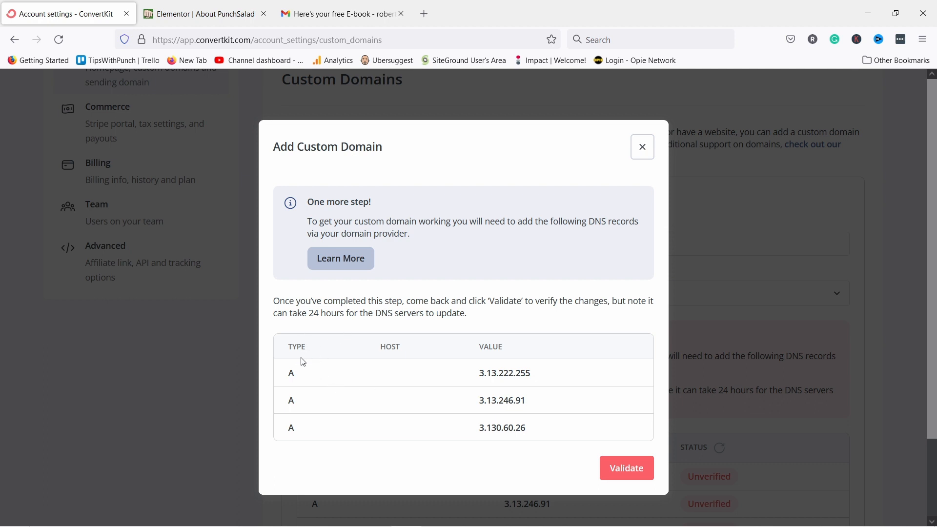
{"action": "left_click", "coordinate": [306, 378]}
{"action": "left_click_drag", "start_coordinate": [480, 377], "coordinate": [537, 374]}
{"action": "right_click", "coordinate": [537, 375]}
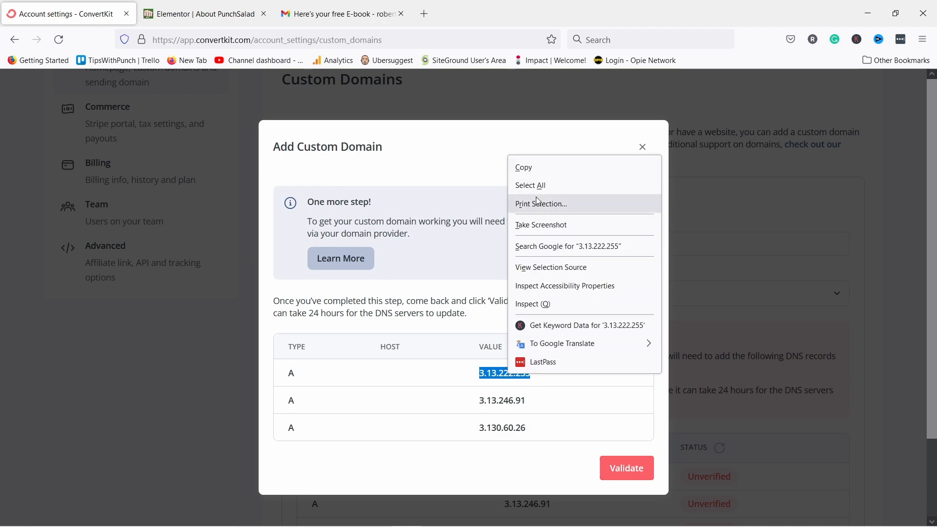
{"action": "left_click", "coordinate": [525, 167]}
{"action": "key", "text": "alt+Tab"}
{"action": "key", "text": "alt+Tab"}
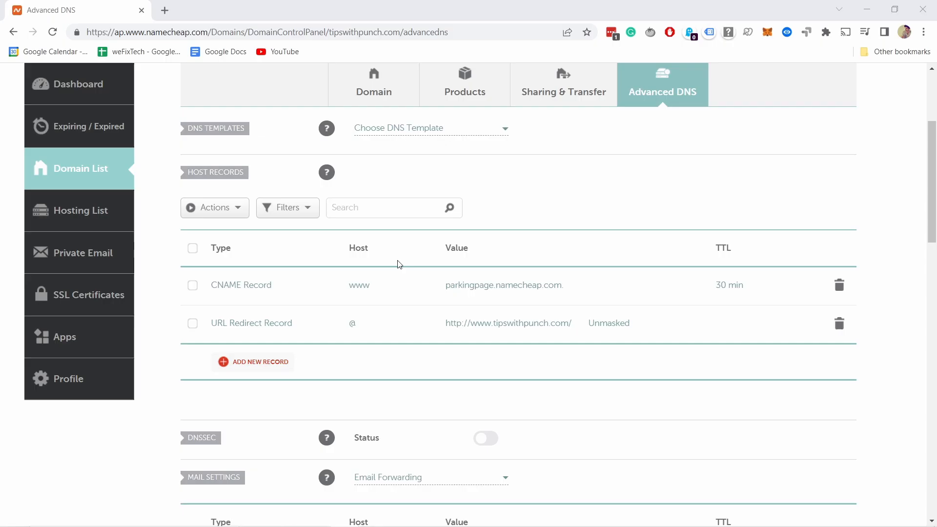
{"action": "scroll", "coordinate": [230, 247], "scroll_direction": "up", "scroll_amount": 1}
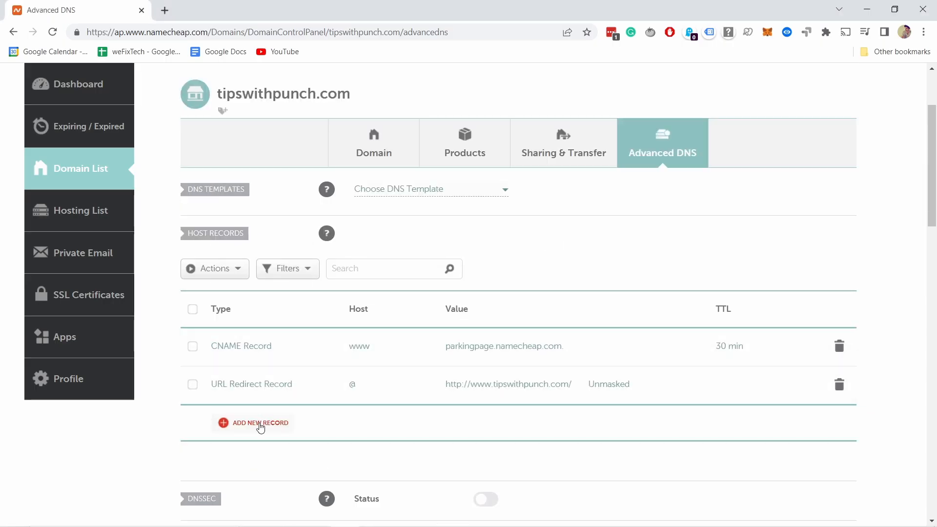
Add an A record with host @ and IP 3.13.222.255, TTL Automatic.
{"action": "left_click", "coordinate": [260, 425]}
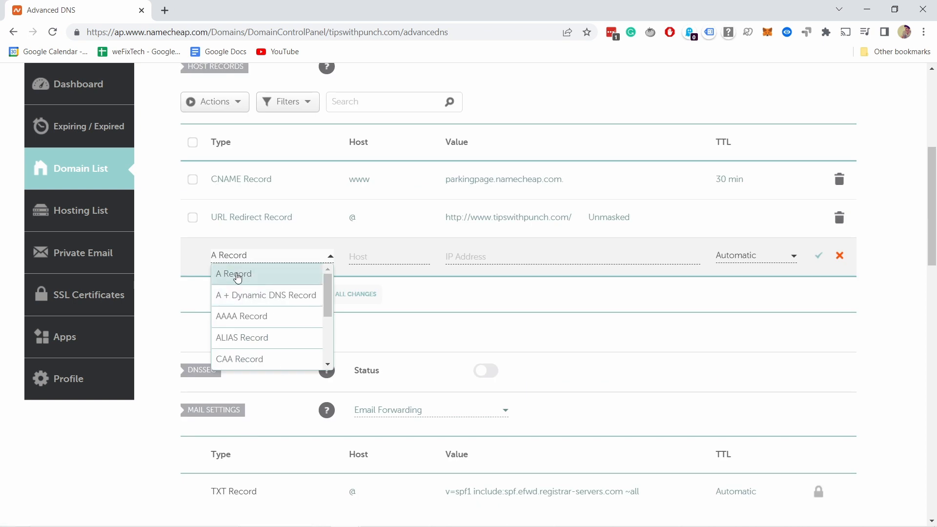
{"action": "left_click", "coordinate": [237, 275]}
{"action": "left_click", "coordinate": [382, 254]}
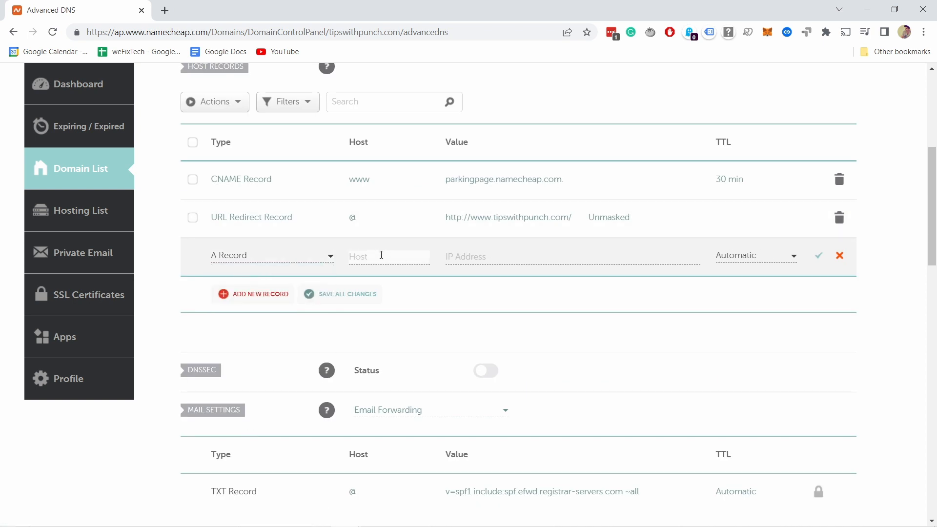
{"action": "type", "text": "@"}
{"action": "left_click", "coordinate": [501, 260]}
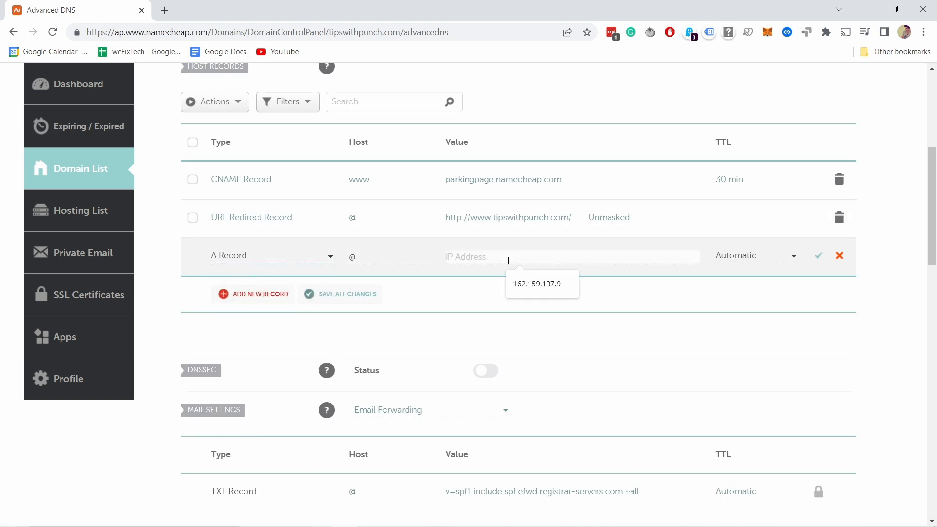
{"action": "key", "text": "ctrl+v"}
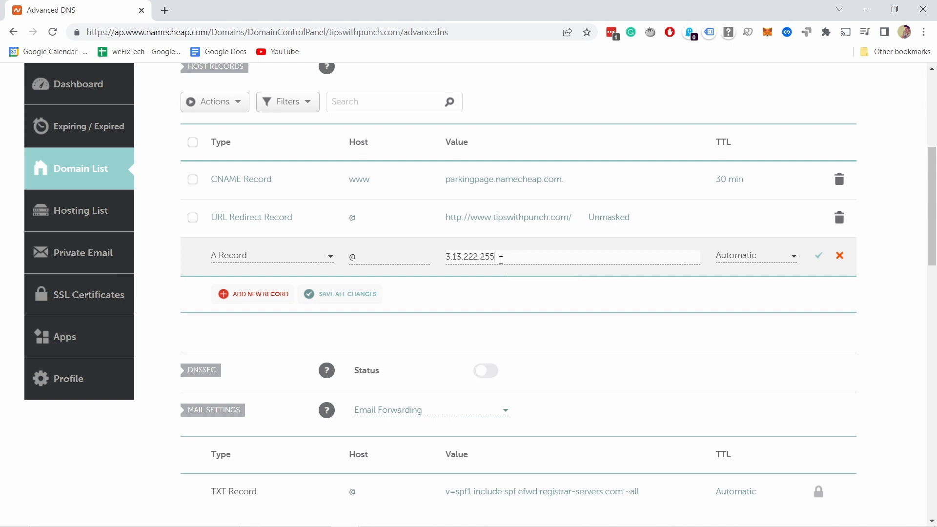
{"action": "left_click", "coordinate": [745, 259]}
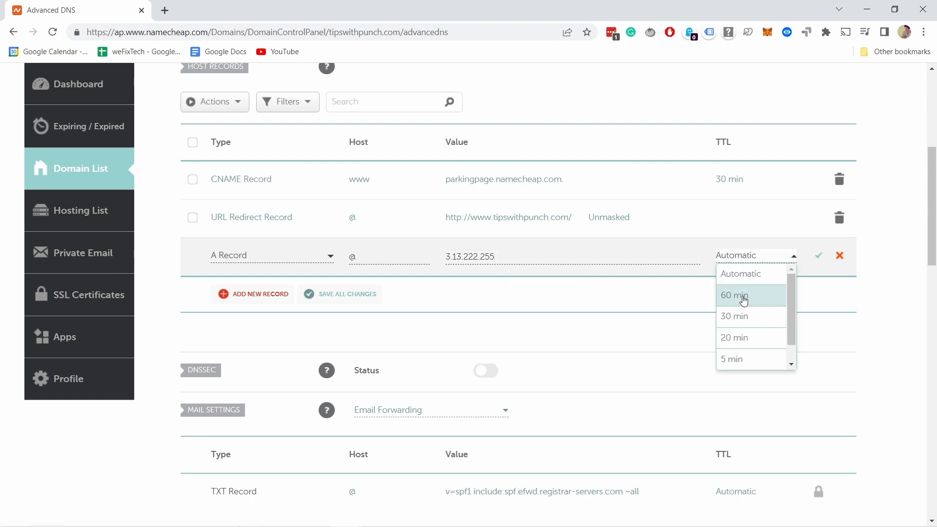
{"action": "left_click", "coordinate": [675, 312]}
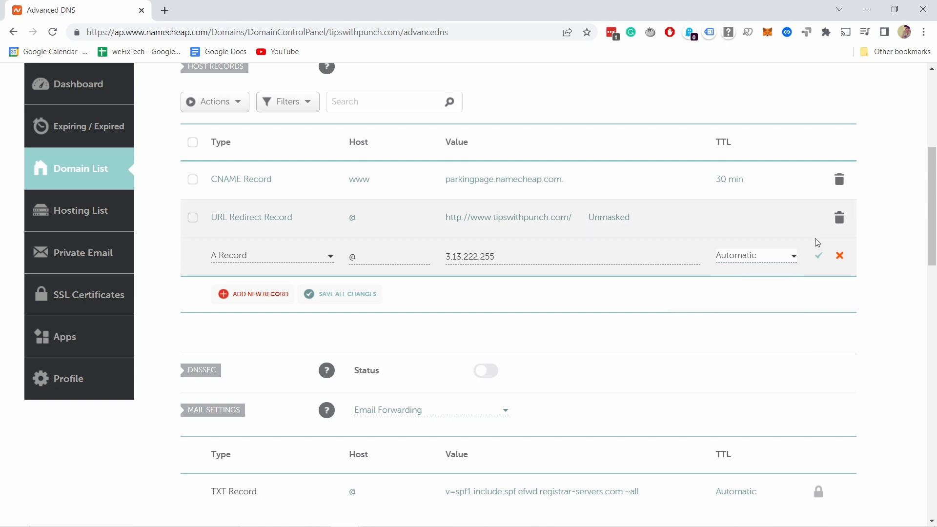
{"action": "key", "text": "alt+Tab"}
Copy 3.13.246.91 from ConvertKit and save it as a second @ A record.
{"action": "key", "text": "Tab"}
{"action": "left_click", "coordinate": [361, 165]}
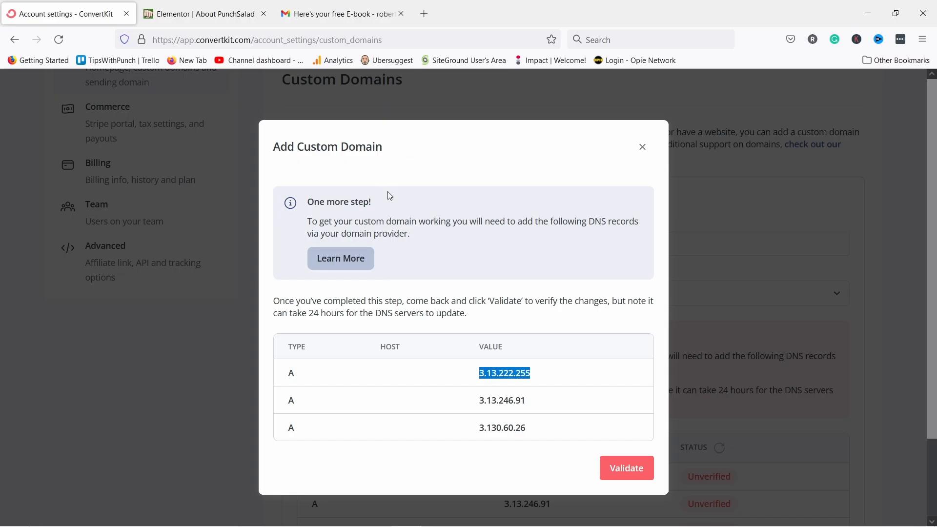
{"action": "left_click_drag", "start_coordinate": [477, 400], "coordinate": [547, 397]}
{"action": "key", "text": "alt+Tab"}
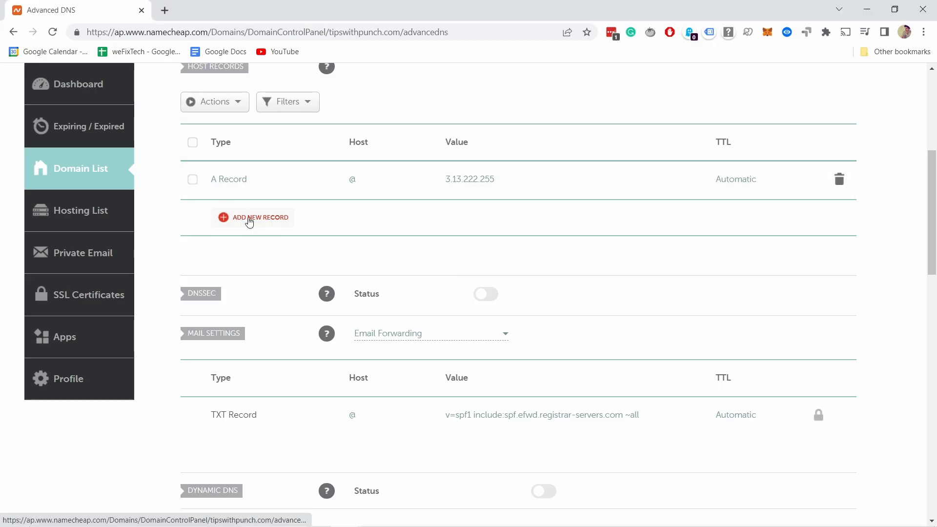
{"action": "left_click", "coordinate": [249, 220]}
{"action": "left_click", "coordinate": [242, 275]}
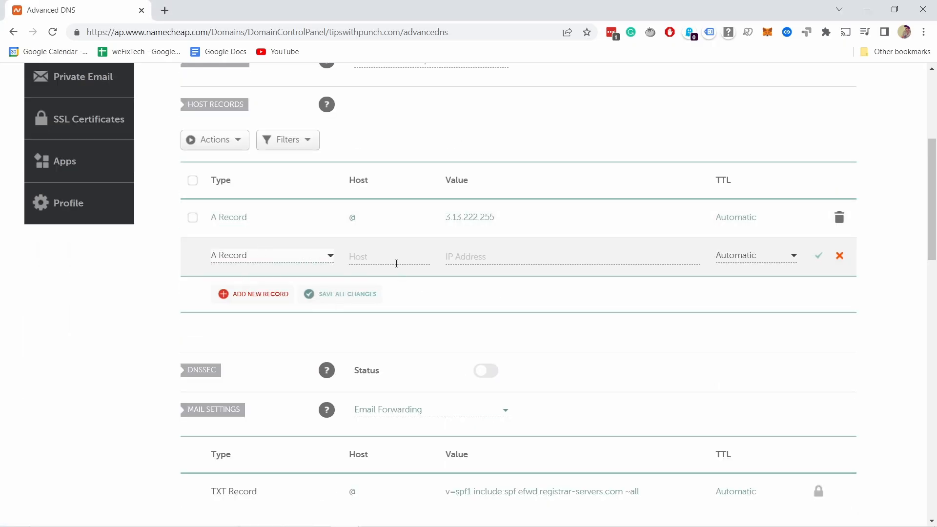
{"action": "left_click", "coordinate": [385, 255]}
{"action": "type", "text": "@"}
{"action": "left_click", "coordinate": [516, 257]}
{"action": "key", "text": "ctrl+v"}
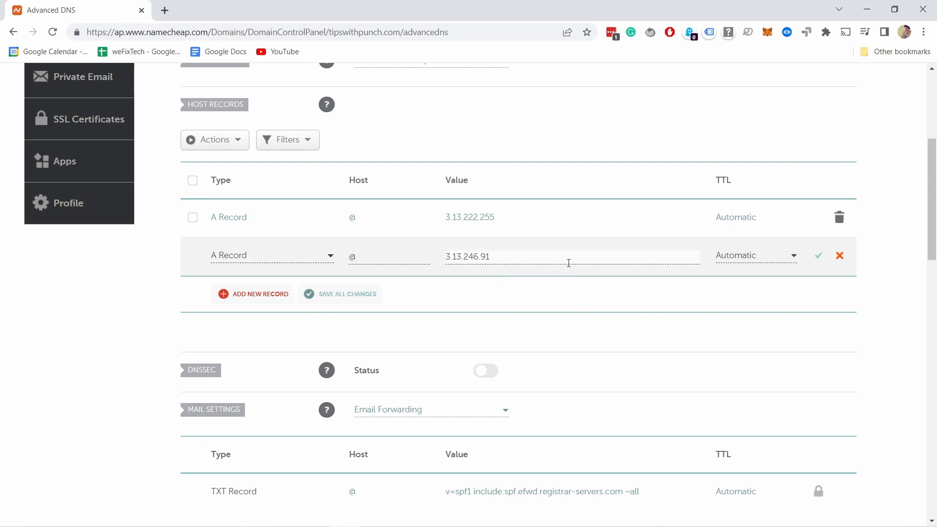
{"action": "left_click", "coordinate": [818, 255]}
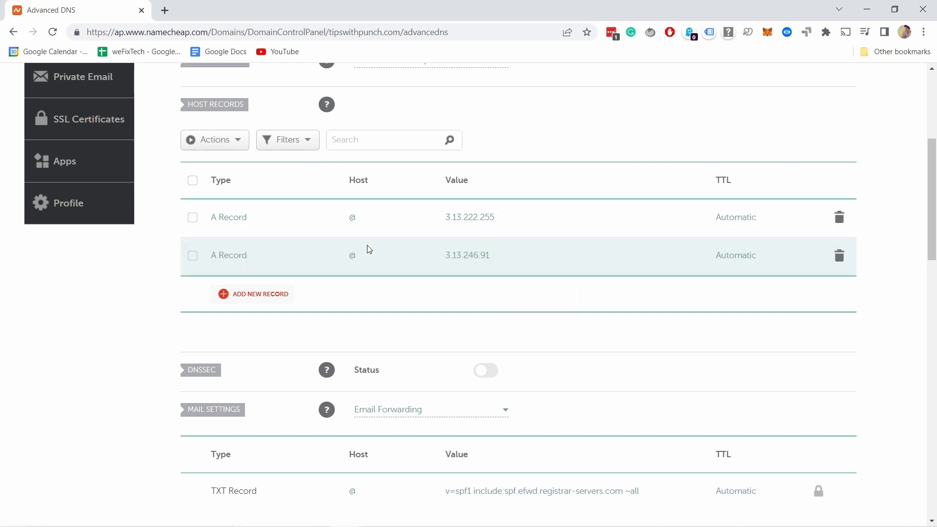
Copy 3.130.60.26 and save it as a third A record with host @.
{"action": "key", "text": "alt+Tab"}
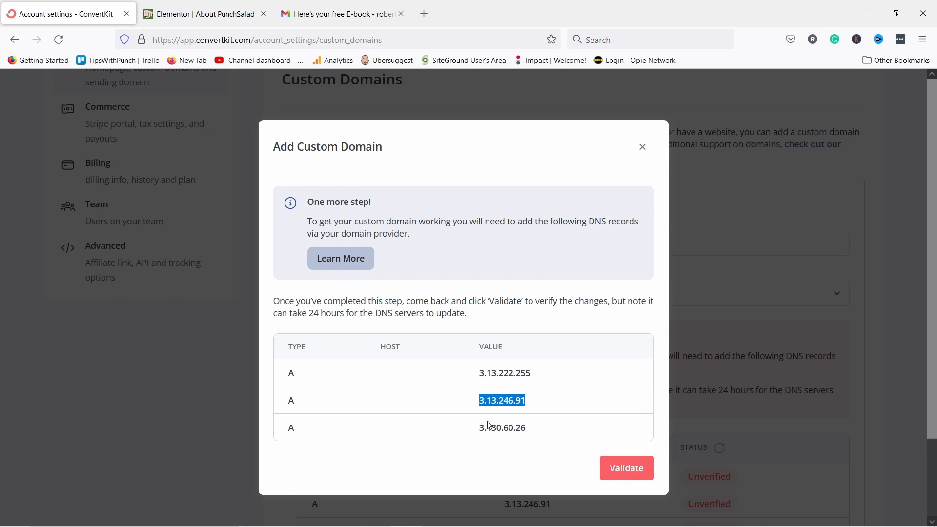
{"action": "left_click_drag", "start_coordinate": [535, 434], "coordinate": [473, 430]}
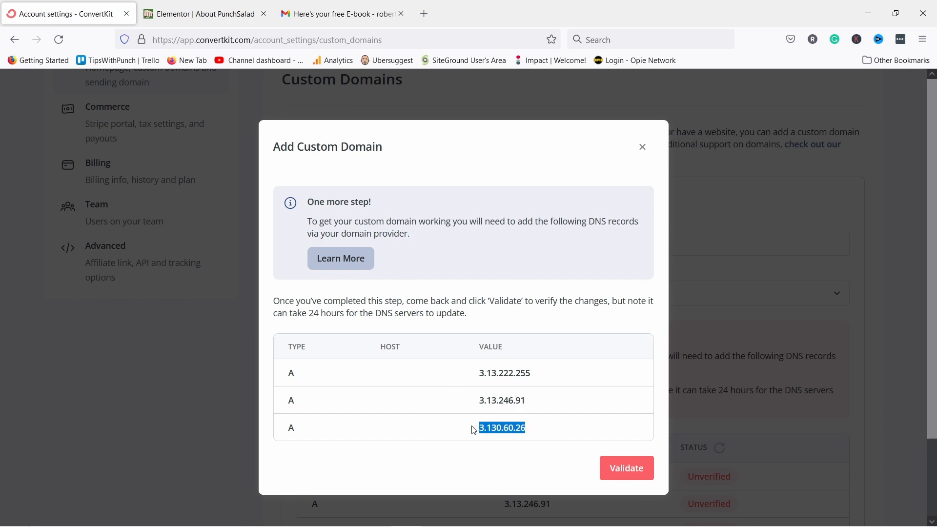
{"action": "key", "text": "alt+Tab"}
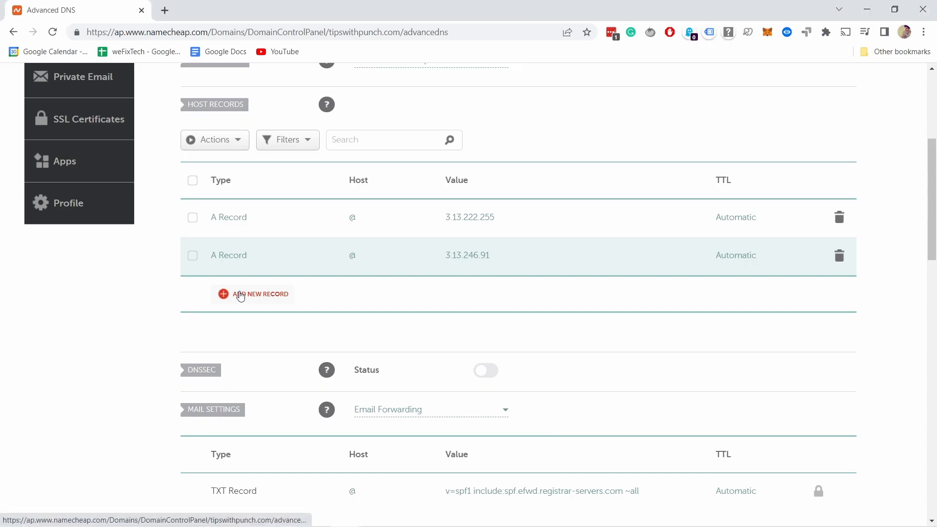
{"action": "left_click", "coordinate": [271, 293]}
{"action": "left_click", "coordinate": [312, 273]}
{"action": "left_click", "coordinate": [502, 256]}
{"action": "key", "text": "ctrl+v"}
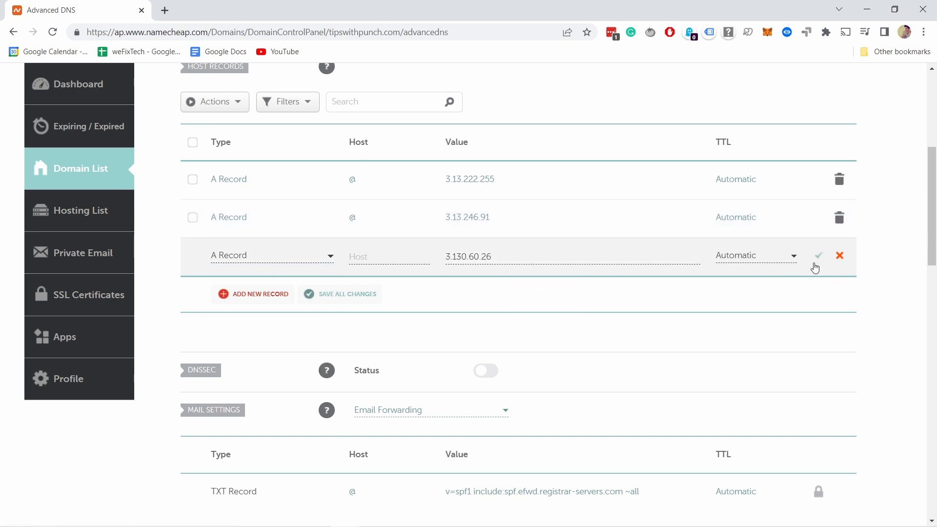
{"action": "left_click", "coordinate": [818, 256]}
{"action": "left_click", "coordinate": [360, 256]}
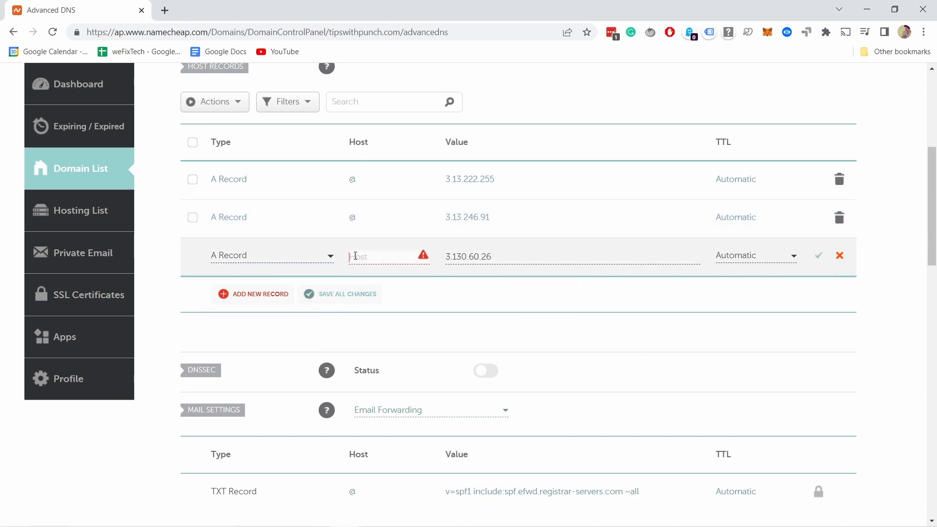
{"action": "type", "text": "@"}
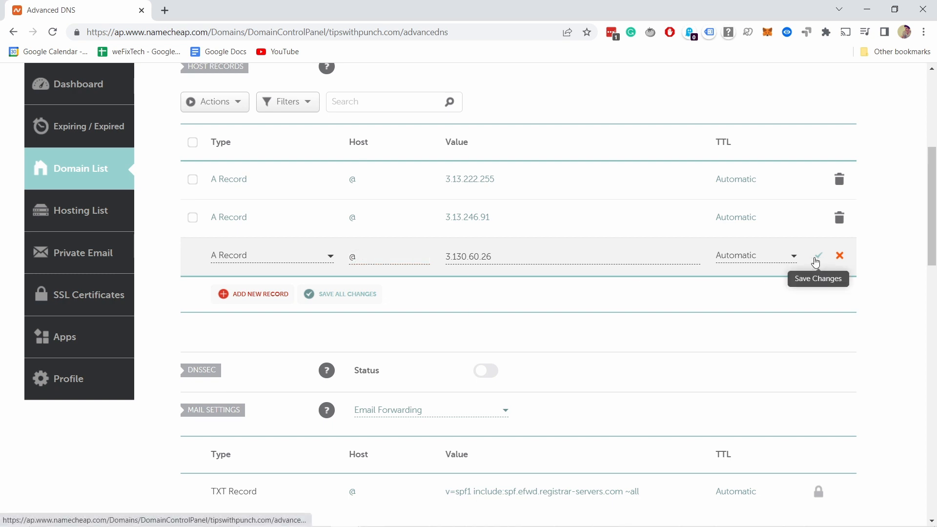
{"action": "left_click", "coordinate": [819, 257]}
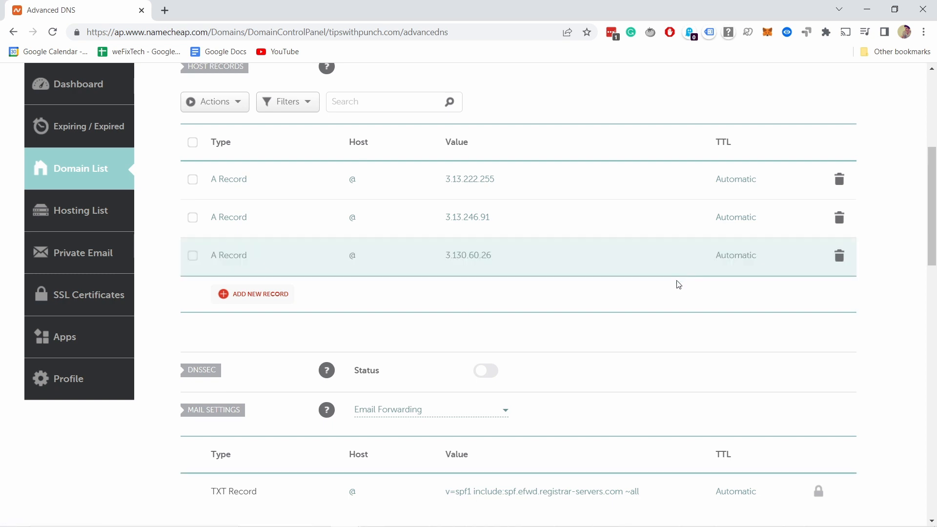
{"action": "key", "text": "alt+Tab"}
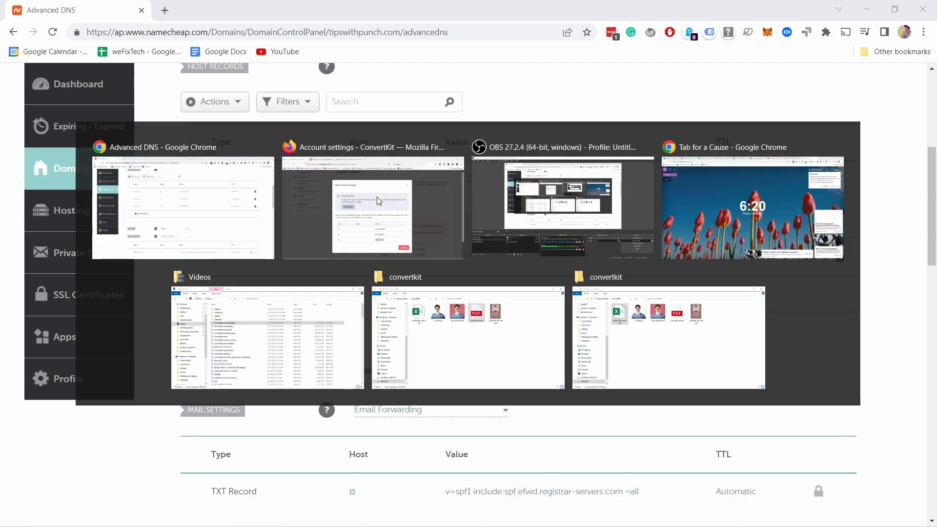
Validate tipswithpunch.com so all three A records show Verified, then open a new tab.
{"action": "left_click", "coordinate": [543, 440]}
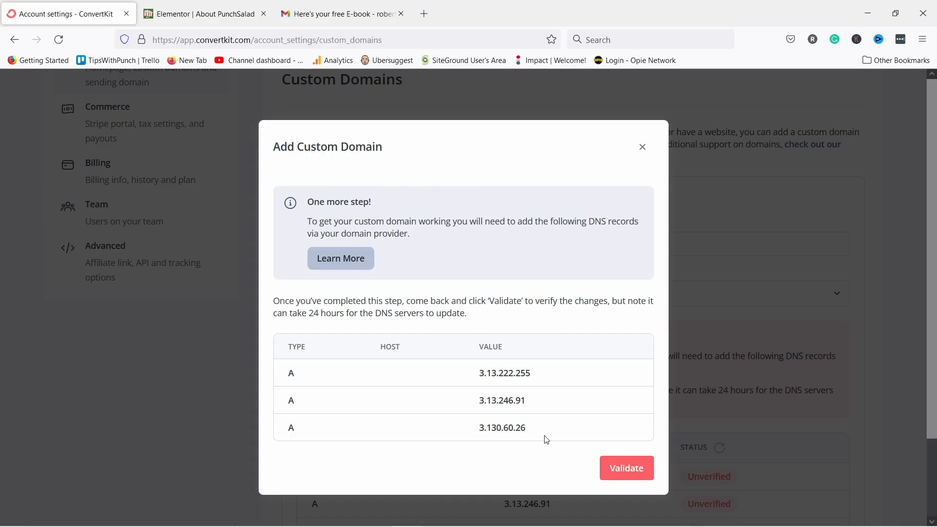
{"action": "left_click", "coordinate": [625, 469]}
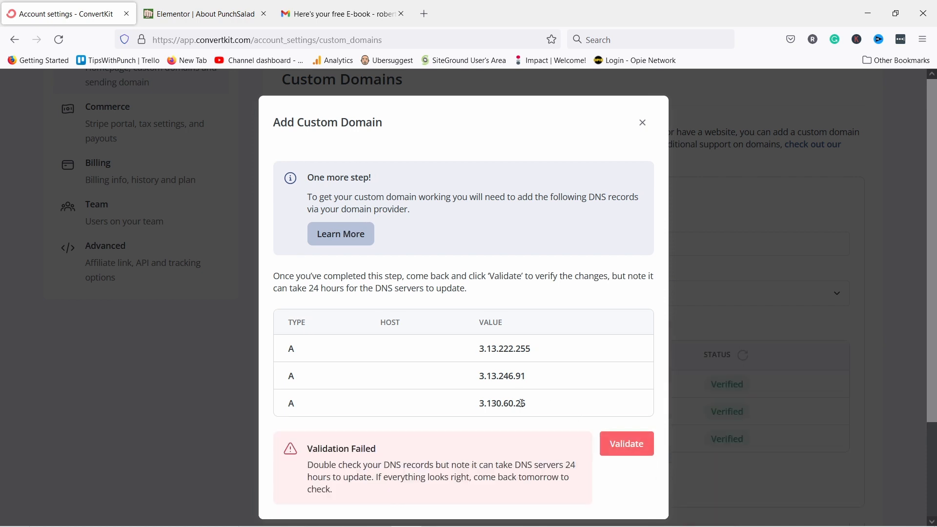
{"action": "left_click", "coordinate": [728, 270]}
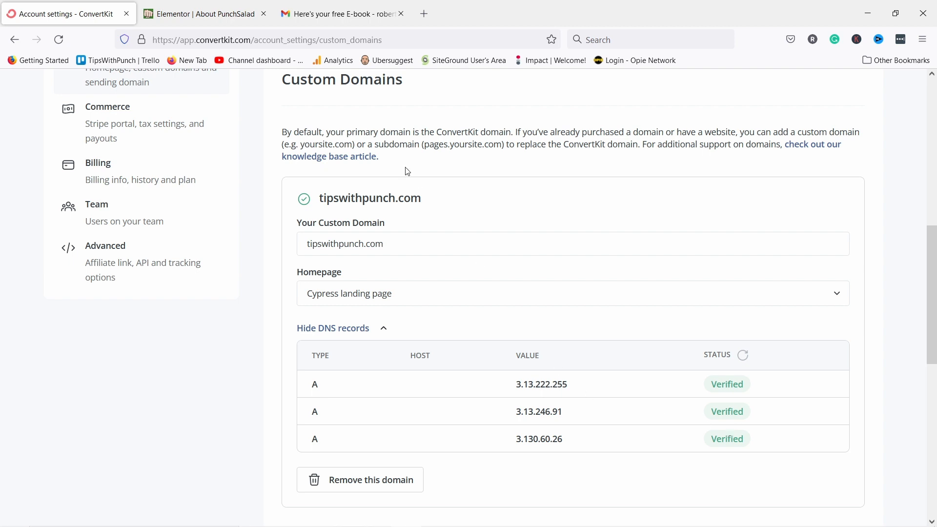
{"action": "left_click", "coordinate": [426, 17]}
Load tipswithpunch.com to confirm the Get your FREE e-book page appears, then return to ConvertKit.
{"action": "type", "text": "tipswit"}
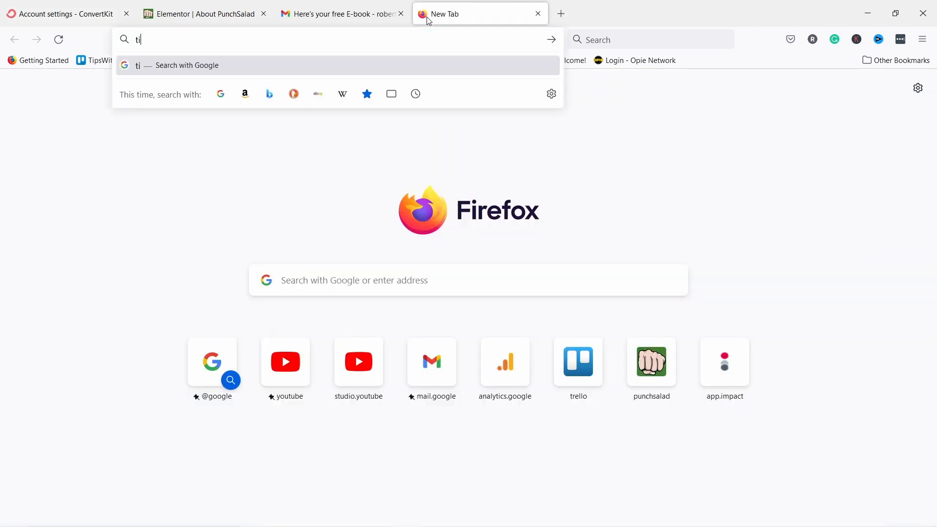
{"action": "type", "text": "hpunch.com"}
{"action": "key", "text": "Return"}
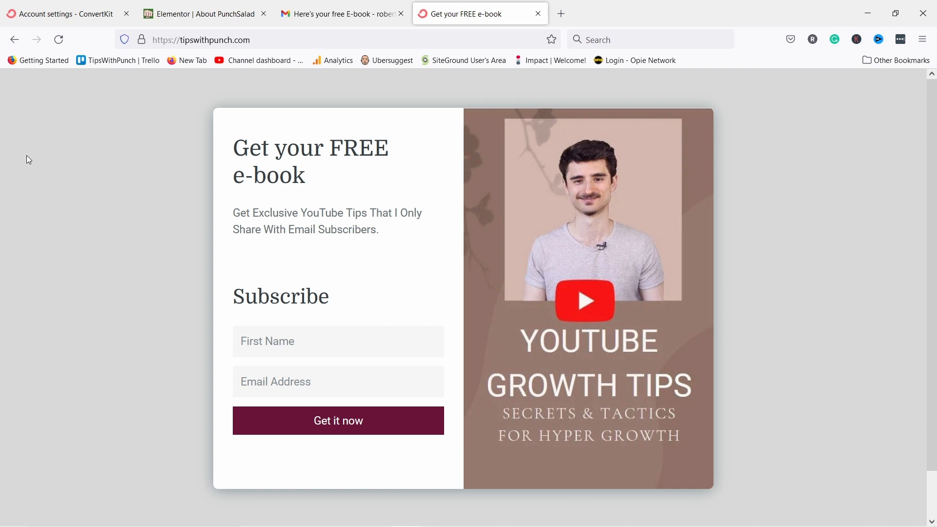
{"action": "left_click", "coordinate": [39, 17]}
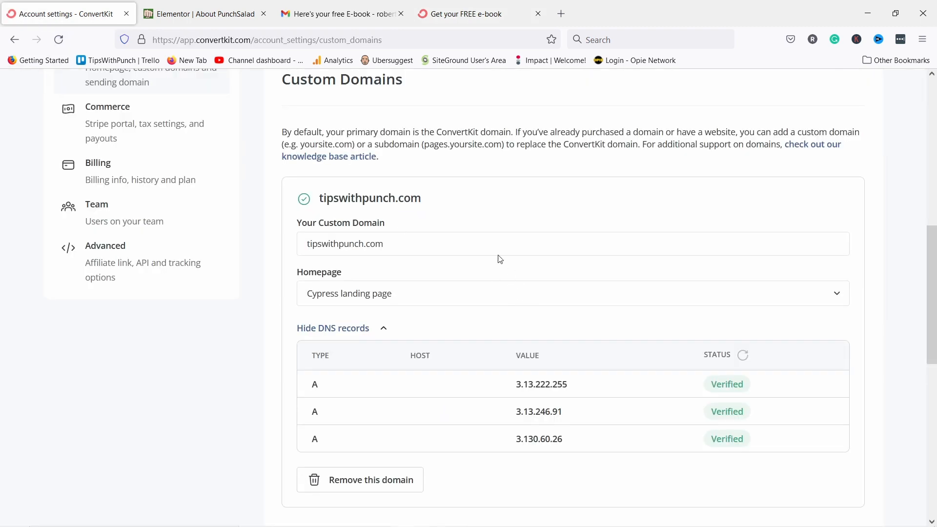
Begin verifying tipswithpunch.com as the sending domain to obtain its two CNAME records.
{"action": "scroll", "coordinate": [460, 178], "scroll_direction": "up", "scroll_amount": 2}
{"action": "scroll", "coordinate": [460, 186], "scroll_direction": "up", "scroll_amount": 8}
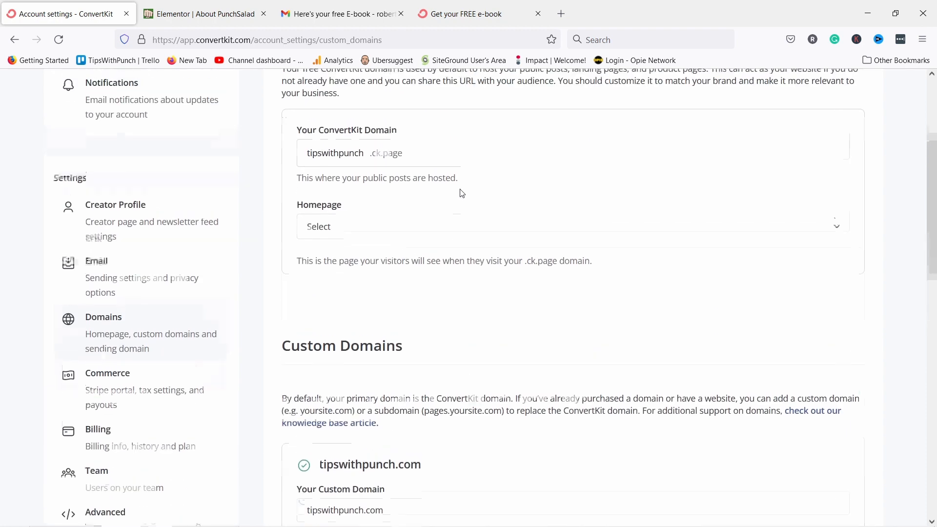
{"action": "left_click", "coordinate": [844, 87]}
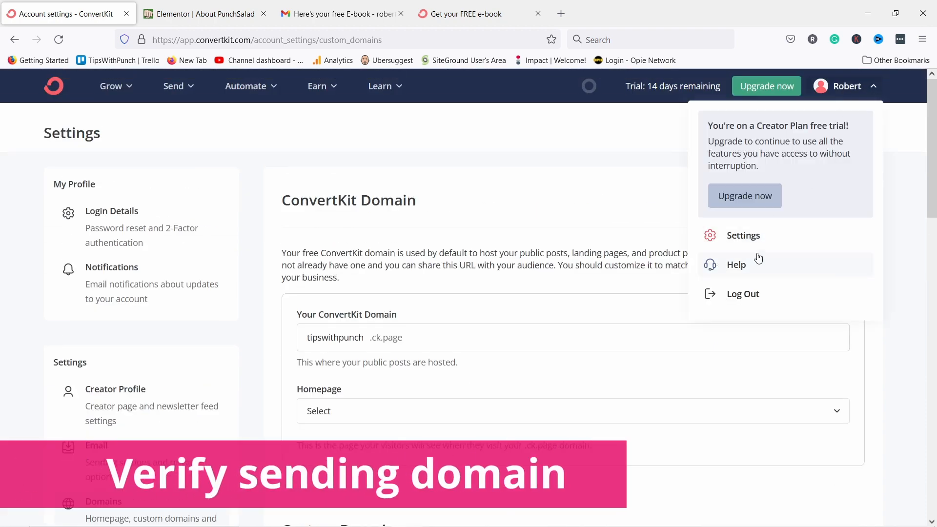
{"action": "scroll", "coordinate": [430, 232], "scroll_direction": "down", "scroll_amount": 7}
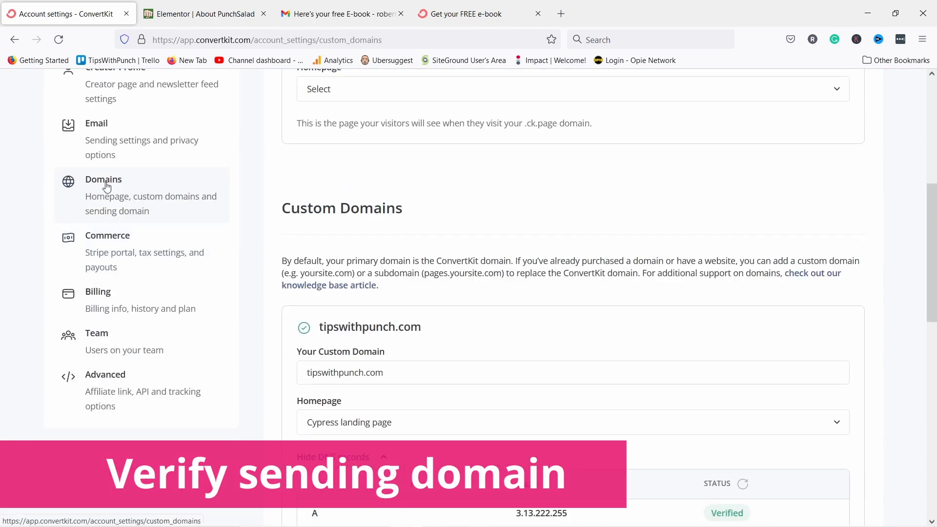
{"action": "scroll", "coordinate": [477, 182], "scroll_direction": "down", "scroll_amount": 8}
{"action": "scroll", "coordinate": [488, 181], "scroll_direction": "down", "scroll_amount": 2}
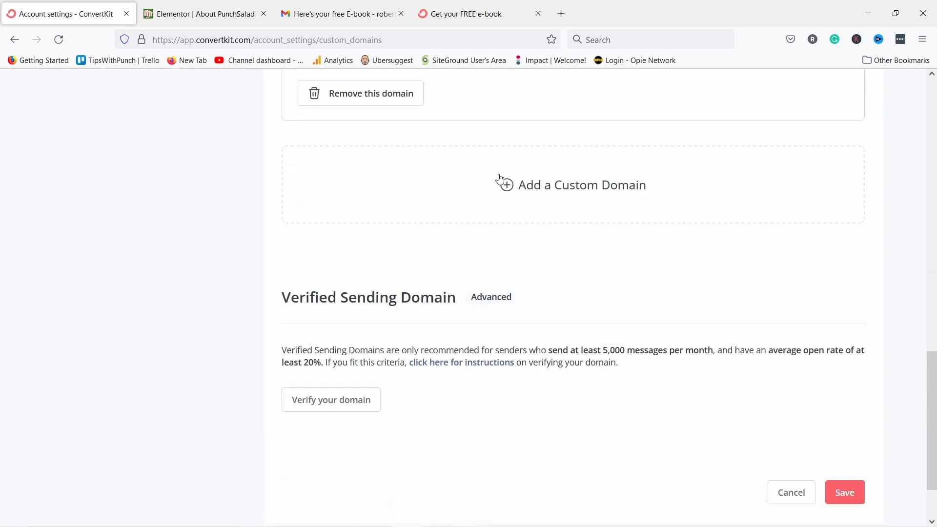
{"action": "scroll", "coordinate": [540, 192], "scroll_direction": "down", "scroll_amount": 2}
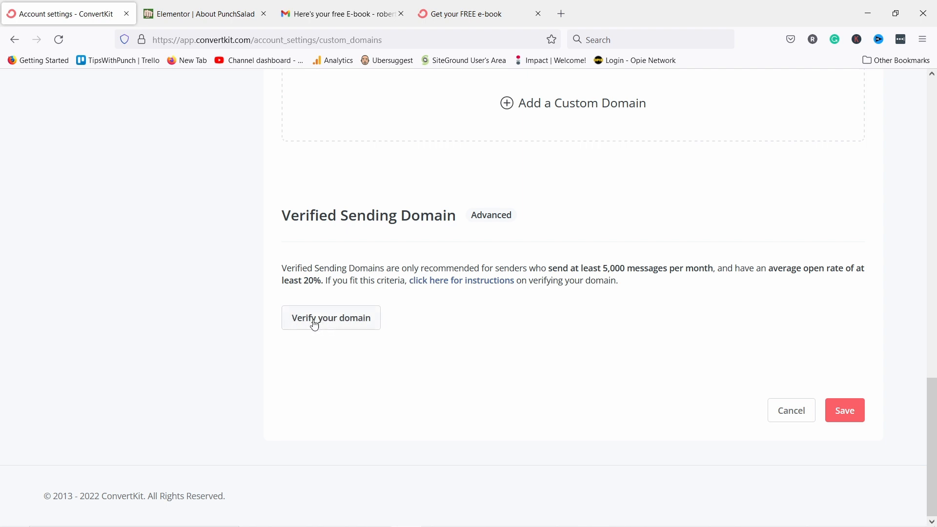
{"action": "left_click", "coordinate": [334, 324]}
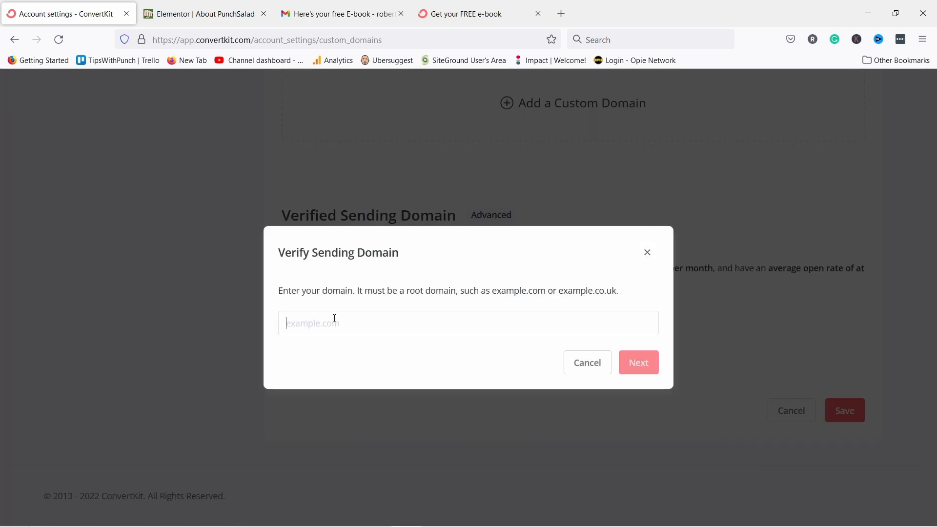
{"action": "type", "text": "tips"}
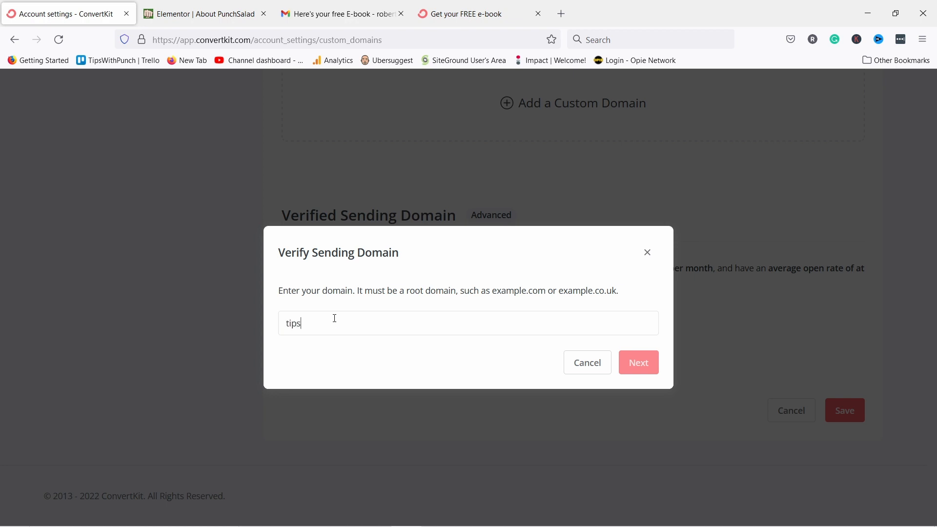
{"action": "type", "text": "withpunch.com"}
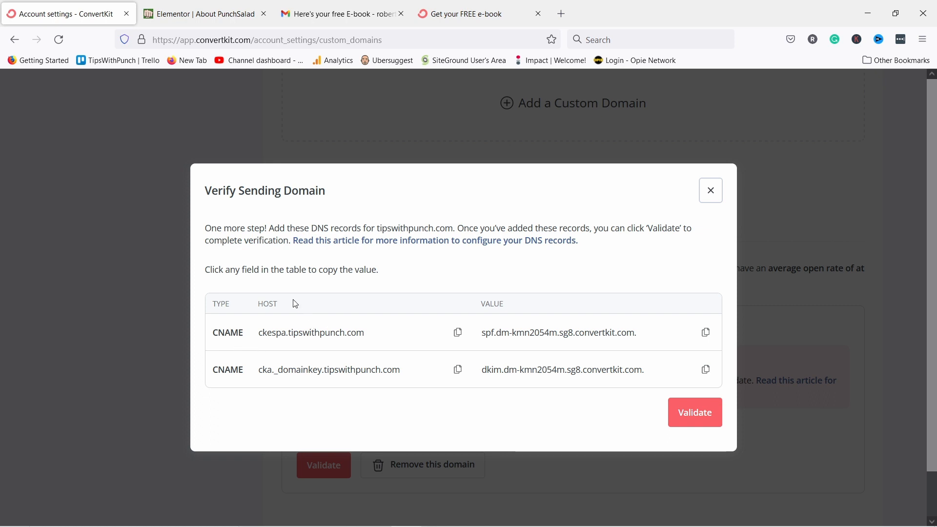
{"action": "key", "text": "alt+Tab"}
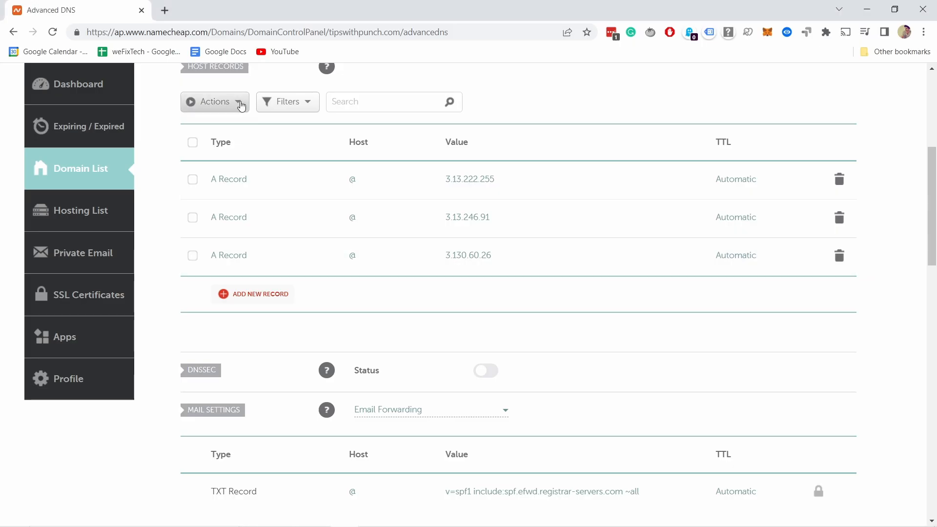
{"action": "scroll", "coordinate": [355, 204], "scroll_direction": "up", "scroll_amount": 5}
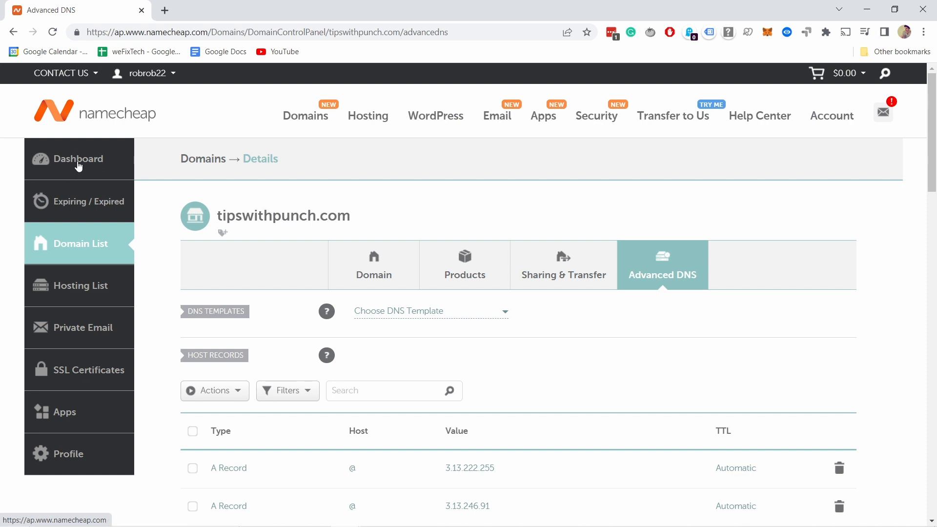
{"action": "left_click", "coordinate": [54, 169]}
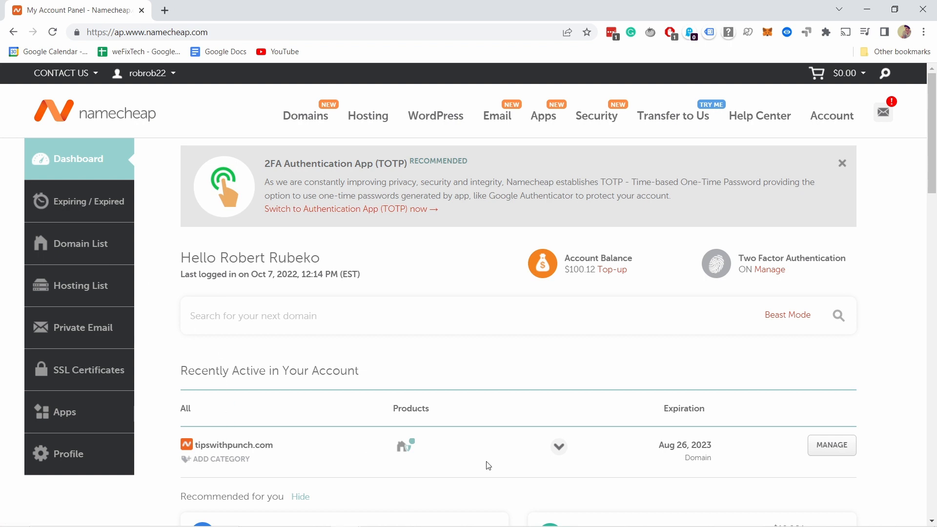
{"action": "left_click", "coordinate": [834, 451]}
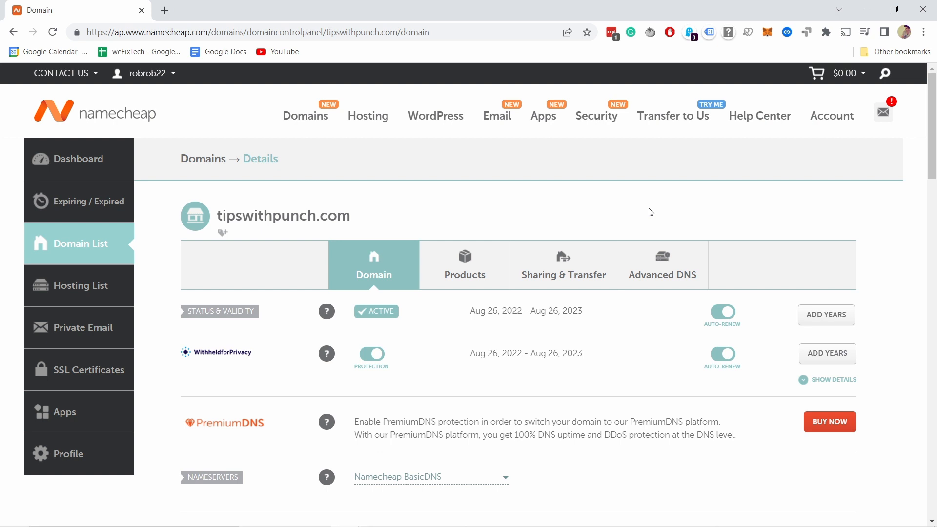
{"action": "left_click", "coordinate": [666, 267]}
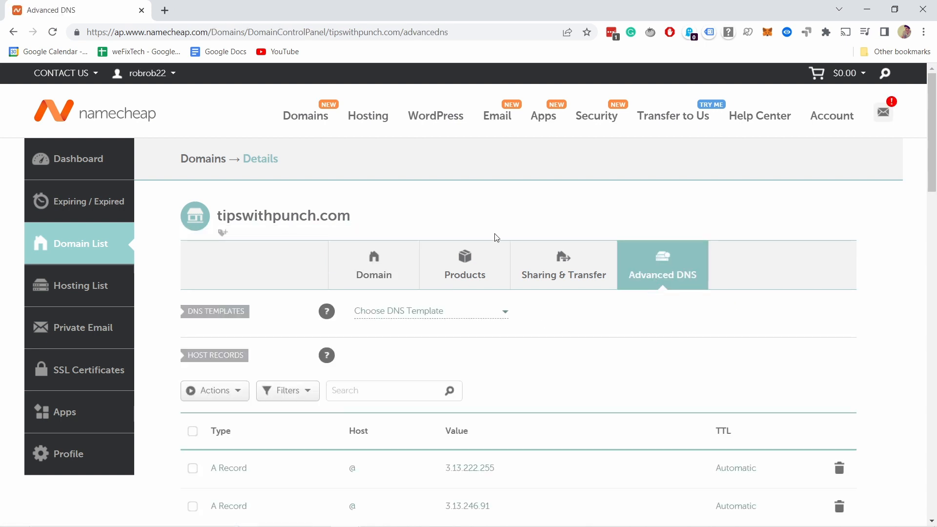
Add a CNAME record with host ckespa pointing to ConvertKit's spf target.
{"action": "scroll", "coordinate": [431, 297], "scroll_direction": "down", "scroll_amount": 5}
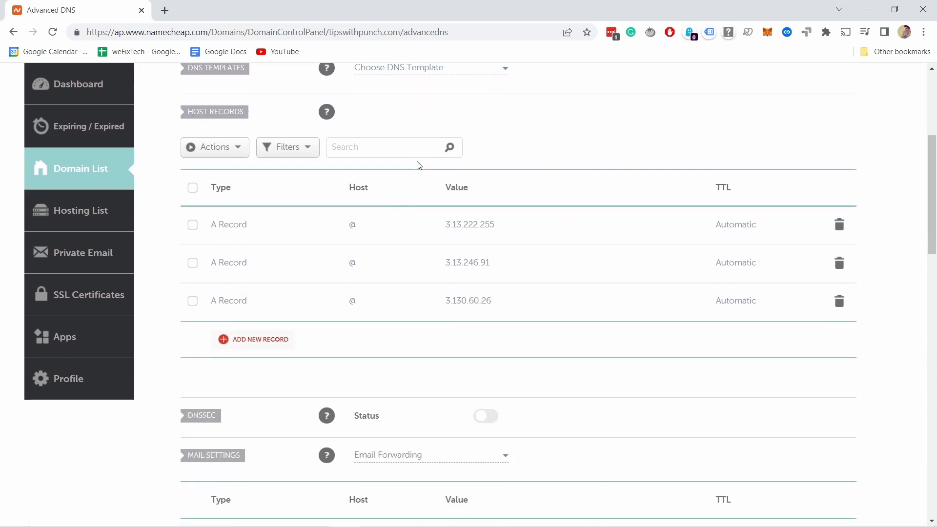
{"action": "left_click", "coordinate": [249, 339]}
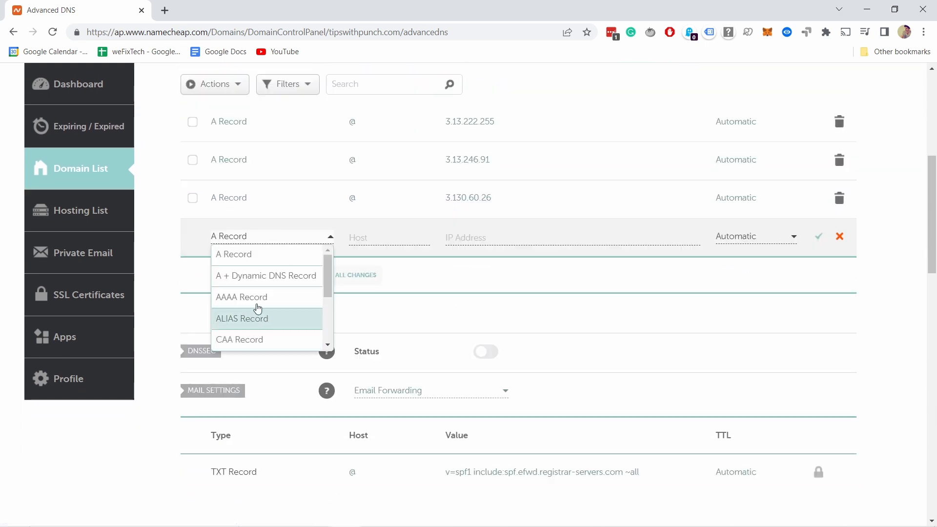
{"action": "scroll", "coordinate": [254, 297], "scroll_direction": "down", "scroll_amount": 3}
{"action": "scroll", "coordinate": [255, 286], "scroll_direction": "down", "scroll_amount": 1}
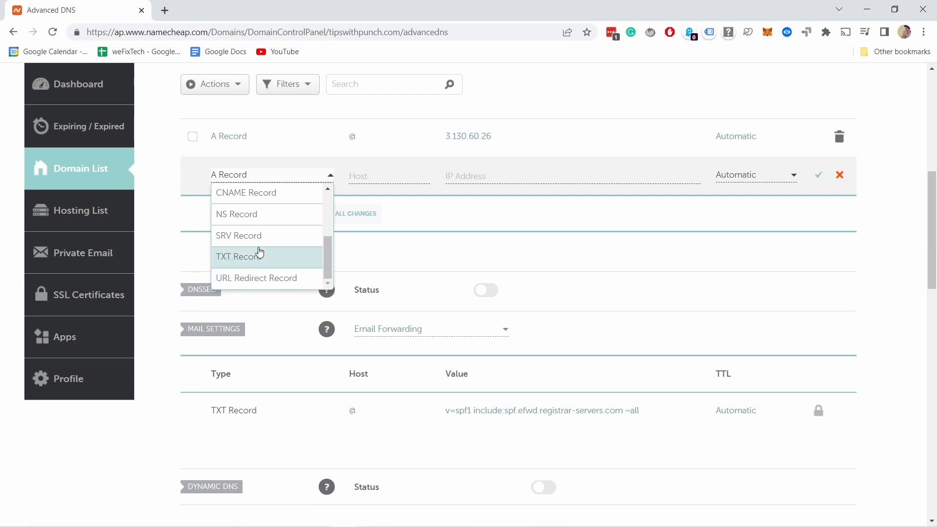
{"action": "scroll", "coordinate": [246, 256], "scroll_direction": "up", "scroll_amount": 2}
{"action": "left_click", "coordinate": [246, 258]}
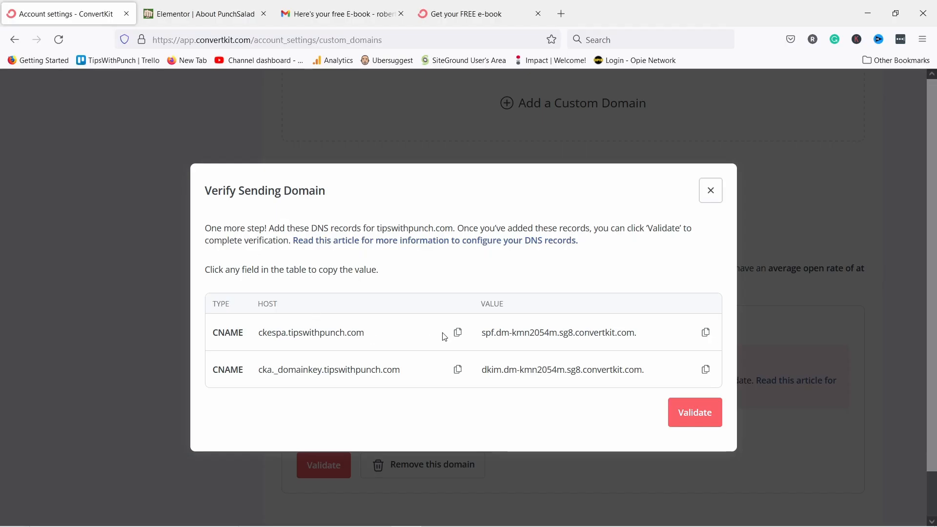
{"action": "left_click", "coordinate": [457, 332]}
{"action": "key", "text": "ctrl+c"}
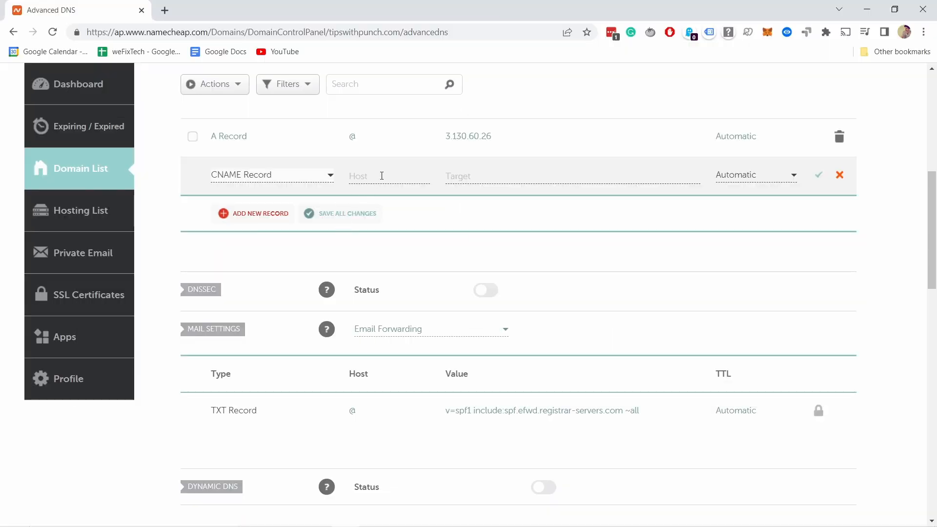
{"action": "left_click", "coordinate": [372, 176]}
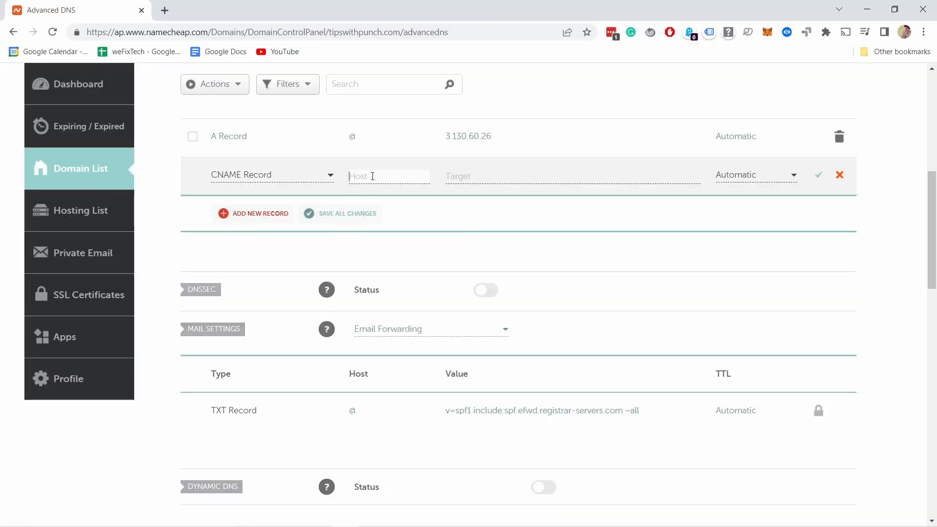
{"action": "key", "text": "ctrl+v"}
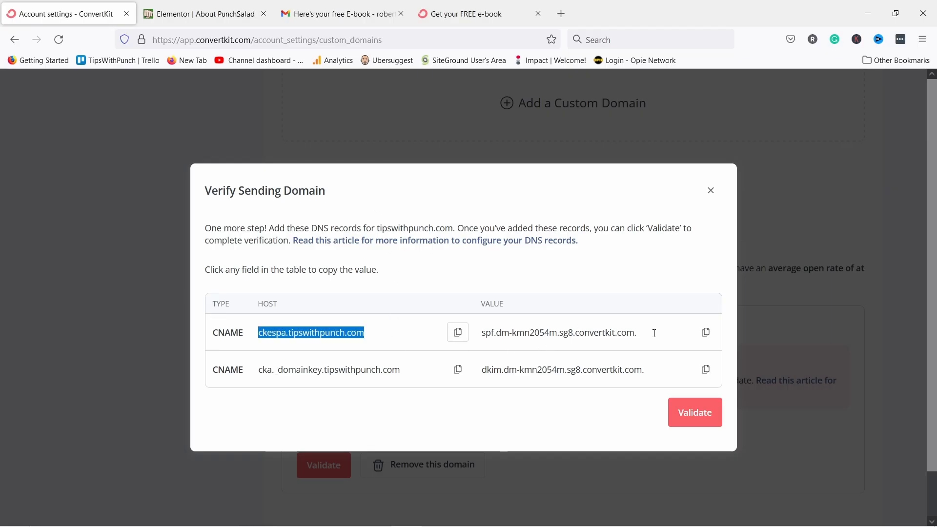
{"action": "left_click", "coordinate": [706, 332]}
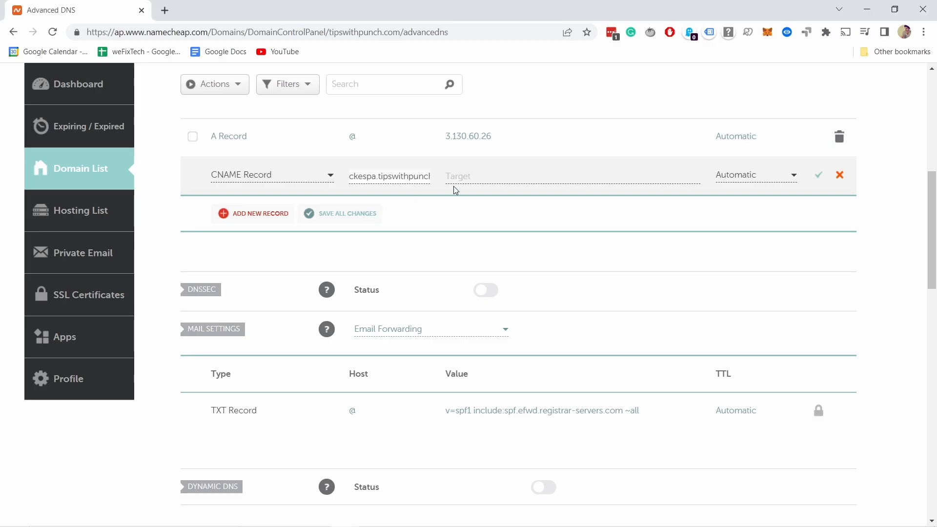
{"action": "left_click", "coordinate": [490, 176]}
{"action": "type", "text": "spf.dm-kmn2054m.sg8.convertkit.com."}
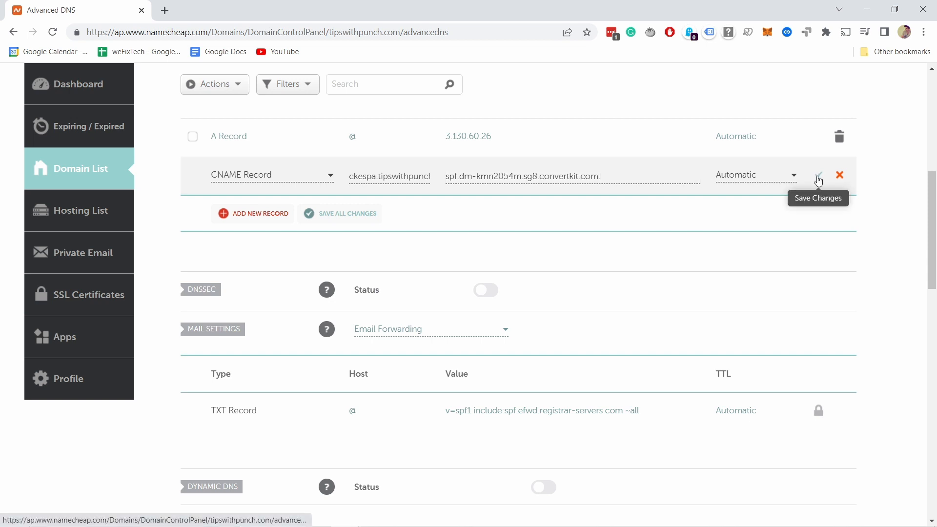
{"action": "left_click", "coordinate": [818, 181]}
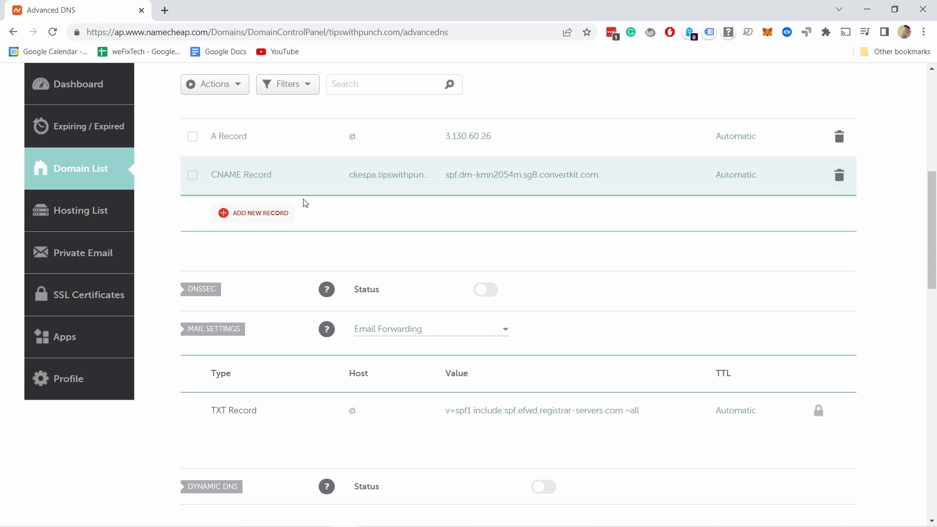
Add a CNAME record with host cka._domainkey pointing to ConvertKit's dkim target.
{"action": "left_click", "coordinate": [268, 214]}
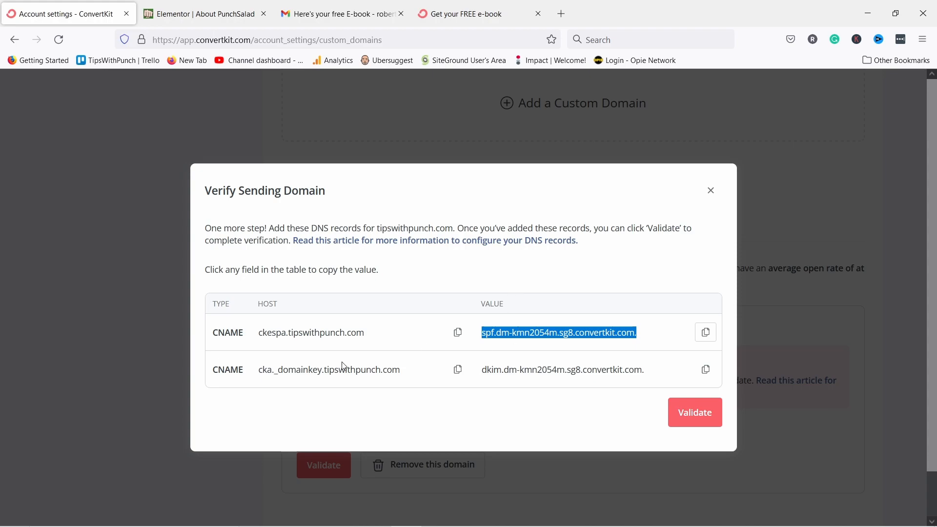
{"action": "left_click", "coordinate": [458, 369]}
{"action": "key", "text": "ctrl+c"}
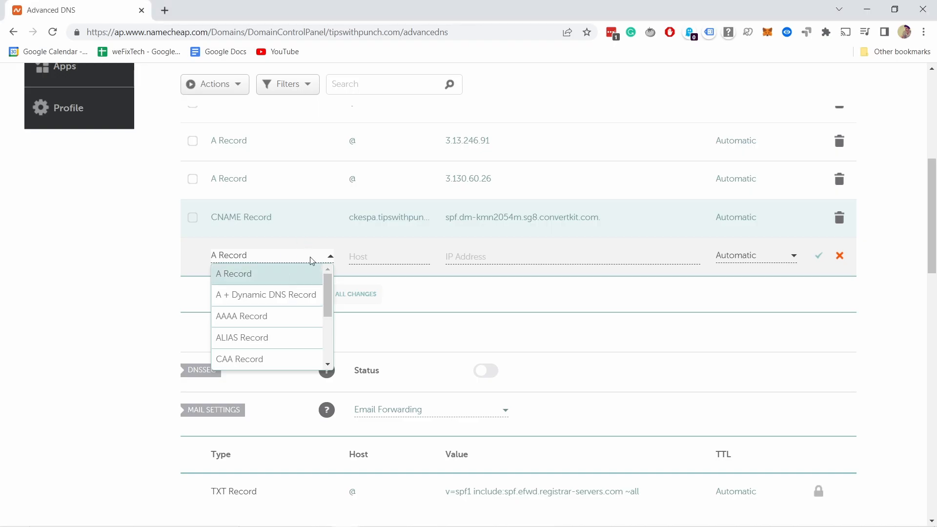
{"action": "left_click_drag", "start_coordinate": [327, 292], "coordinate": [327, 325]}
{"action": "left_click", "coordinate": [270, 328]}
{"action": "left_click", "coordinate": [376, 252]}
{"action": "key", "text": "ctrl+v"}
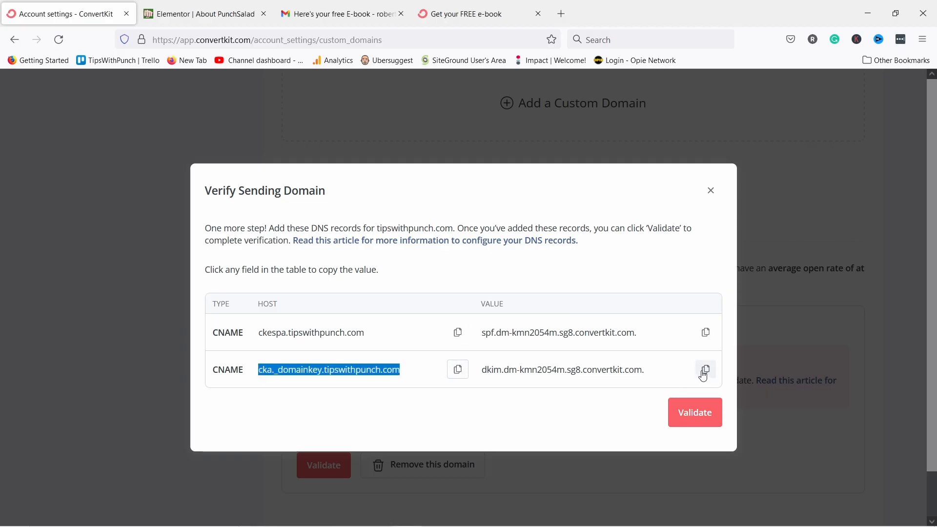
{"action": "left_click", "coordinate": [705, 373]}
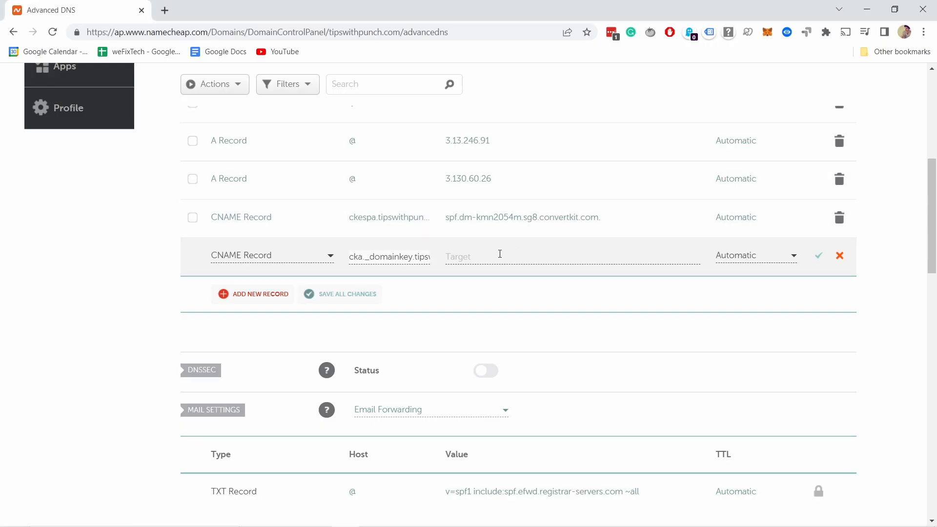
{"action": "left_click", "coordinate": [492, 257]}
{"action": "key", "text": "ctrl+v"}
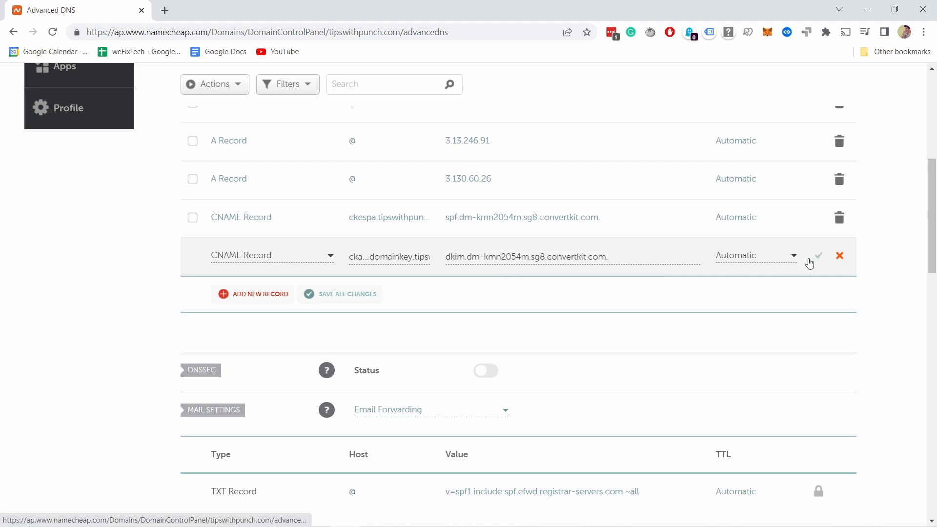
{"action": "left_click", "coordinate": [816, 257]}
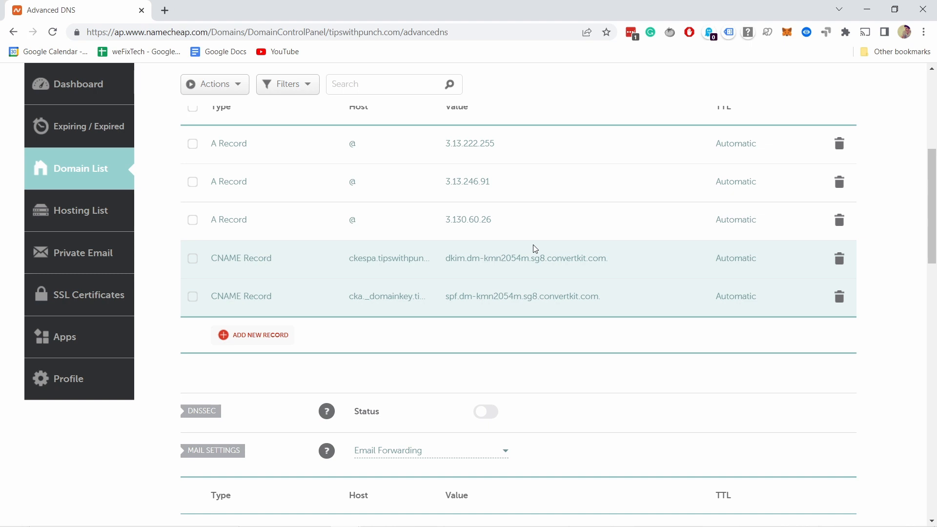
Strip '.tipswithpunch.com' from both Namecheap CNAME hosts, saving ckespa and cka._domainkey, then return to ConvertKit.
{"action": "left_click", "coordinate": [426, 263]}
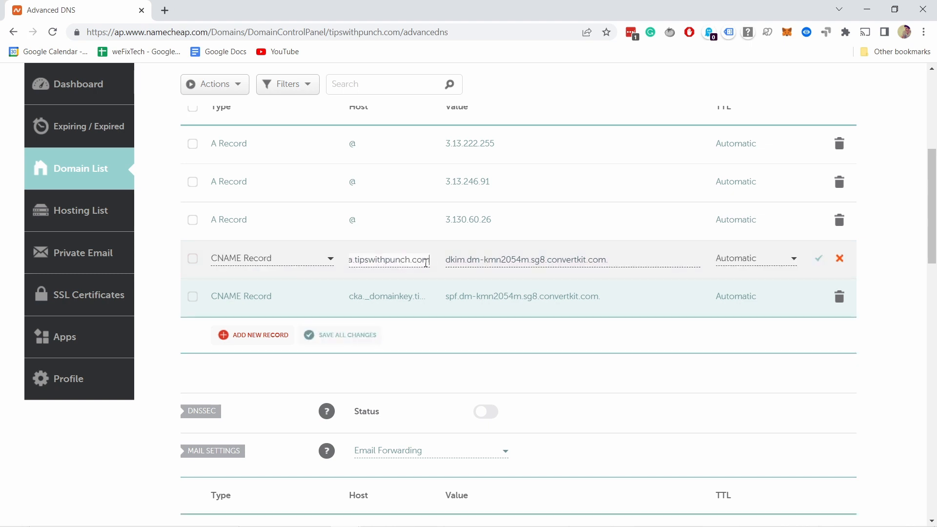
{"action": "left_click_drag", "start_coordinate": [356, 259], "coordinate": [483, 273]}
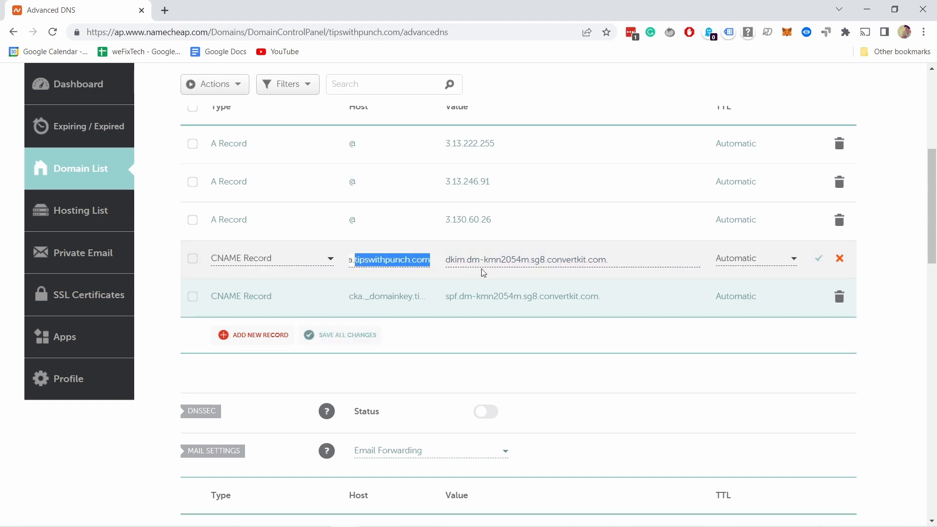
{"action": "key", "text": "ctrl+v"}
{"action": "left_click", "coordinate": [817, 259]}
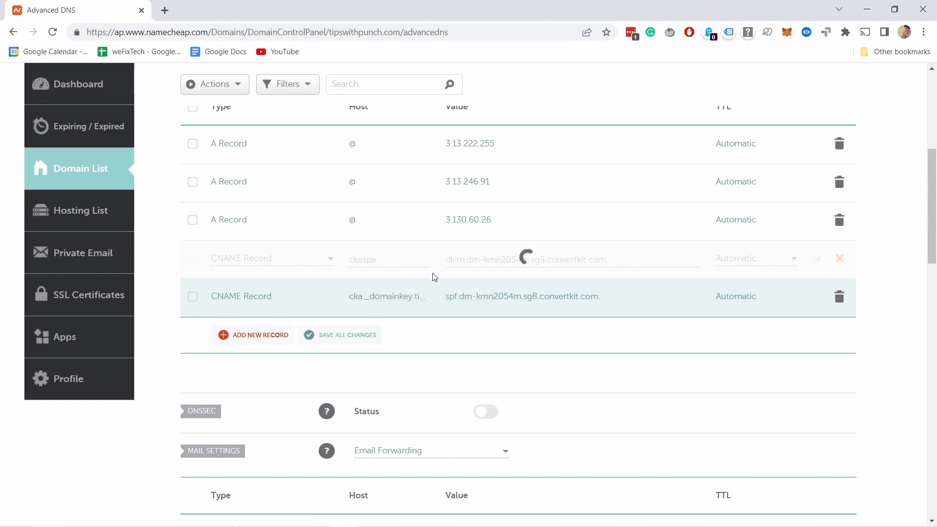
{"action": "left_click", "coordinate": [400, 298]}
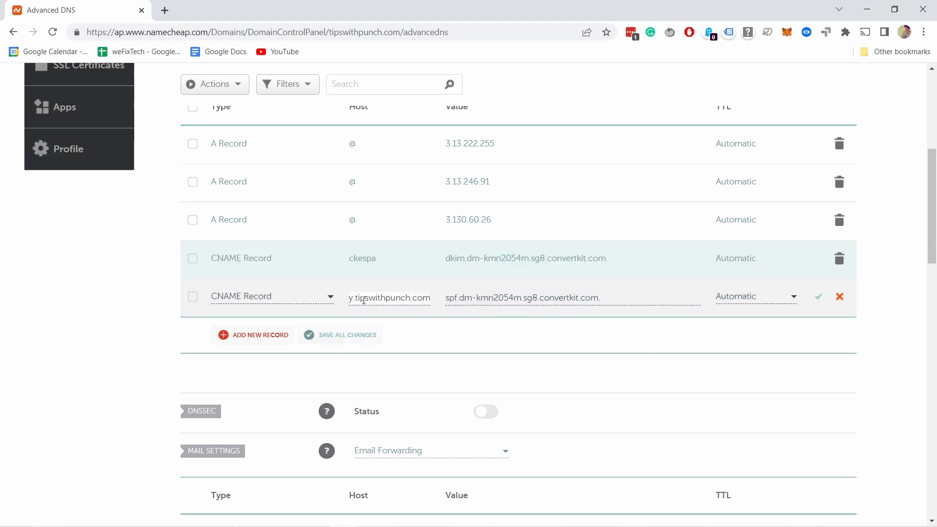
{"action": "left_click_drag", "start_coordinate": [356, 299], "coordinate": [488, 308]}
{"action": "key", "text": "BackSpace"}
{"action": "key", "text": "BackSpace"}
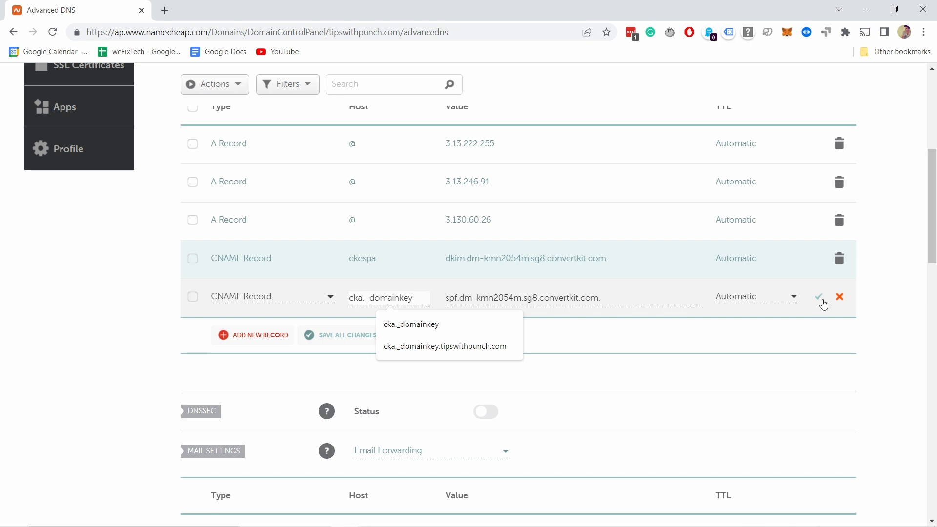
{"action": "left_click", "coordinate": [819, 299]}
{"action": "left_click", "coordinate": [819, 299]}
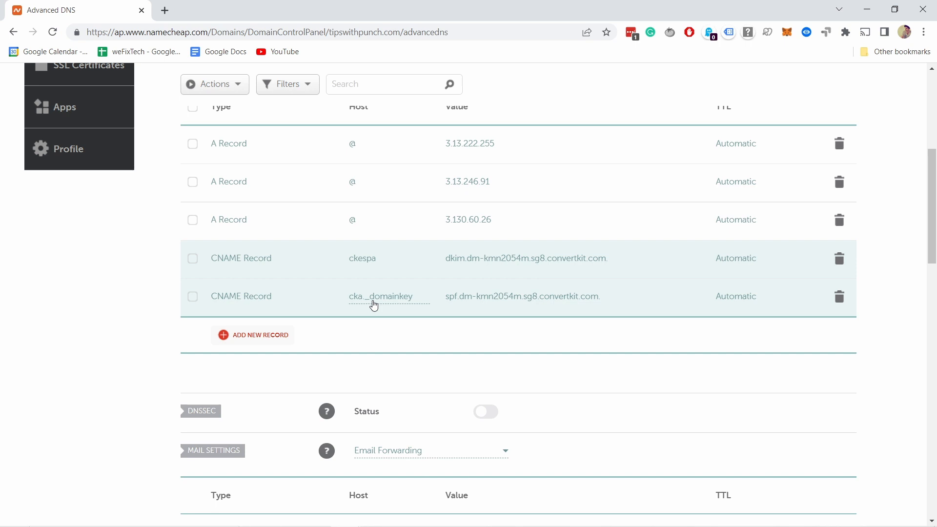
{"action": "key", "text": "alt+Tab"}
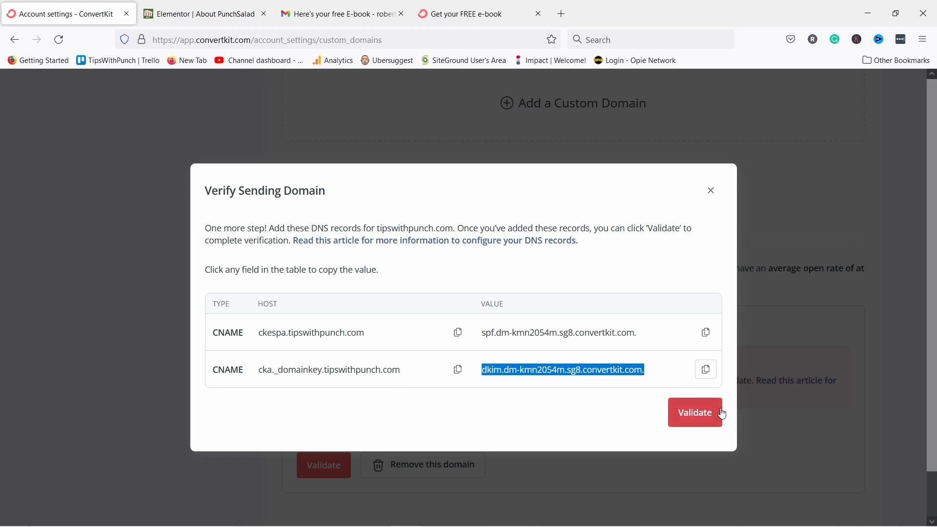
Validate the tipswithpunch.com CNAME records, retrying after the first failure, and finish verification.
{"action": "left_click", "coordinate": [694, 413]}
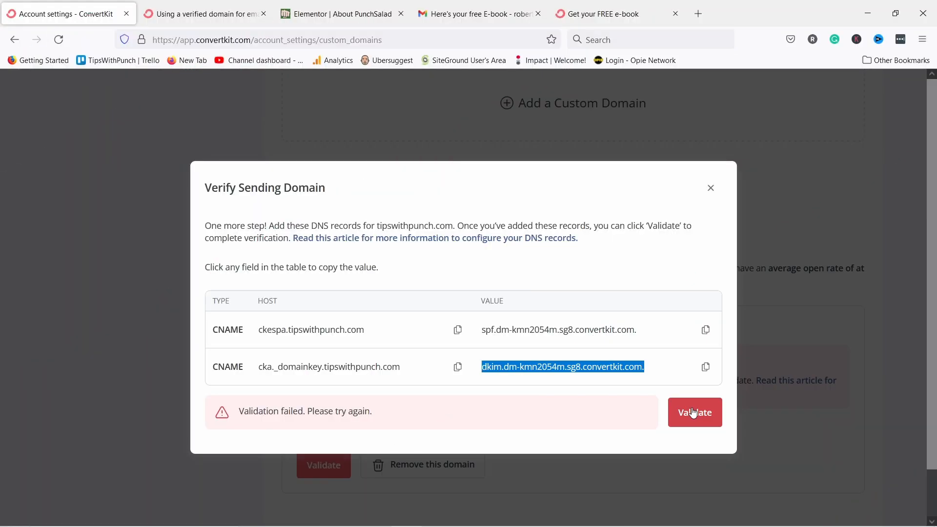
{"action": "left_click", "coordinate": [693, 414]}
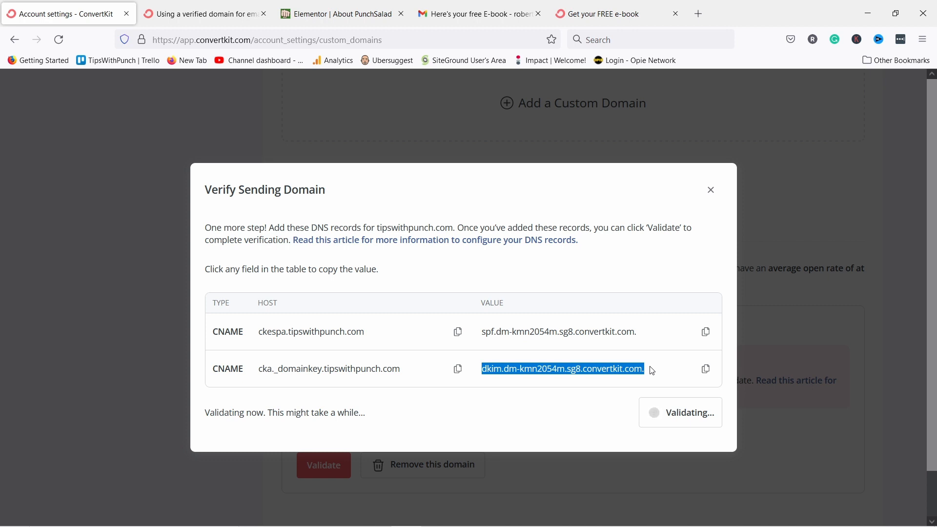
{"action": "left_click", "coordinate": [329, 367]}
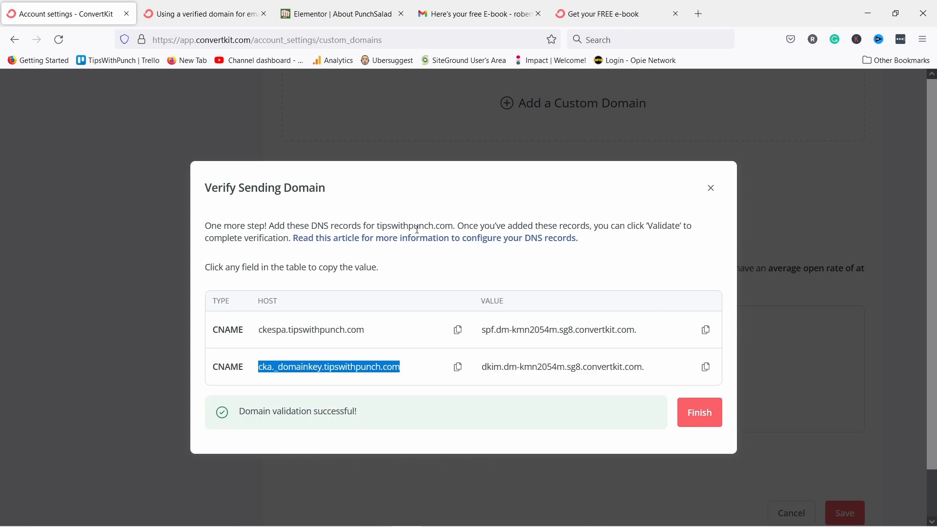
{"action": "left_click", "coordinate": [716, 419]}
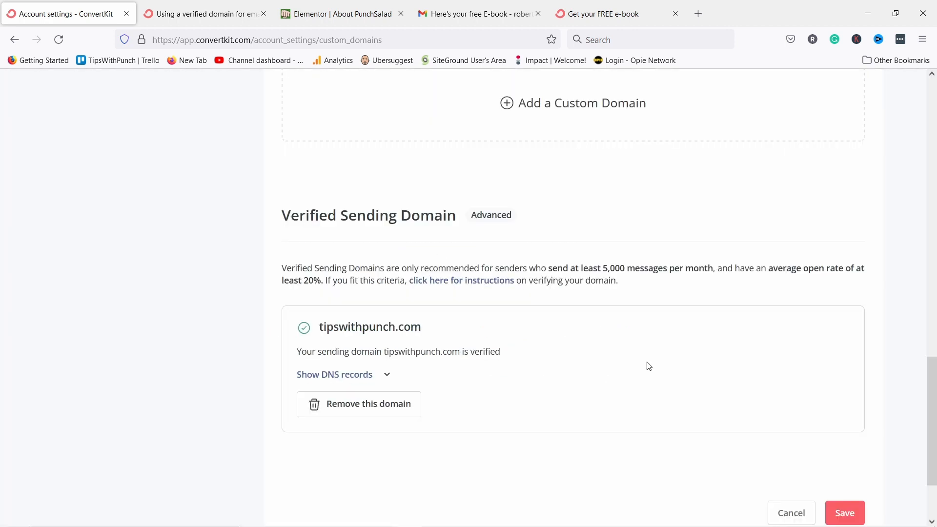
Review the verified domain's DNS records, then save the account settings.
{"action": "scroll", "coordinate": [469, 352], "scroll_direction": "down", "scroll_amount": 2}
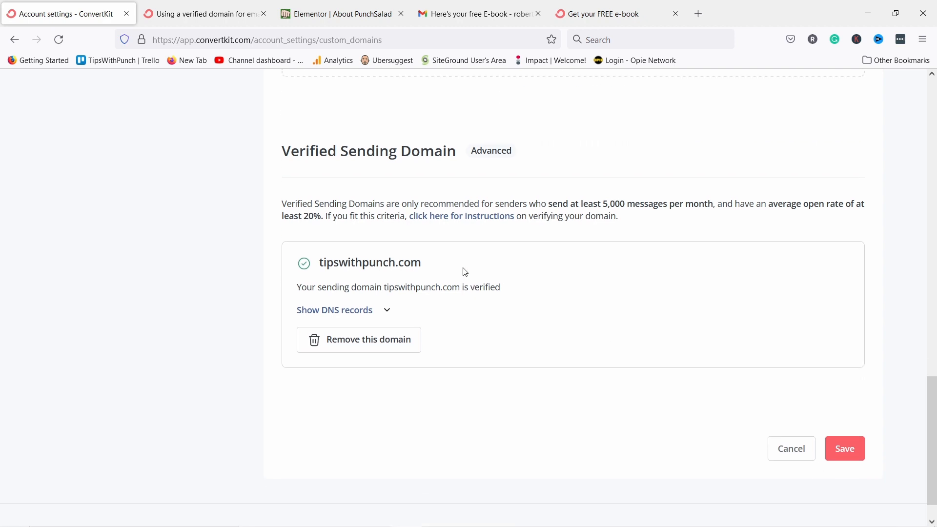
{"action": "left_click", "coordinate": [386, 314]}
{"action": "left_click", "coordinate": [385, 314]}
{"action": "left_click", "coordinate": [844, 448]}
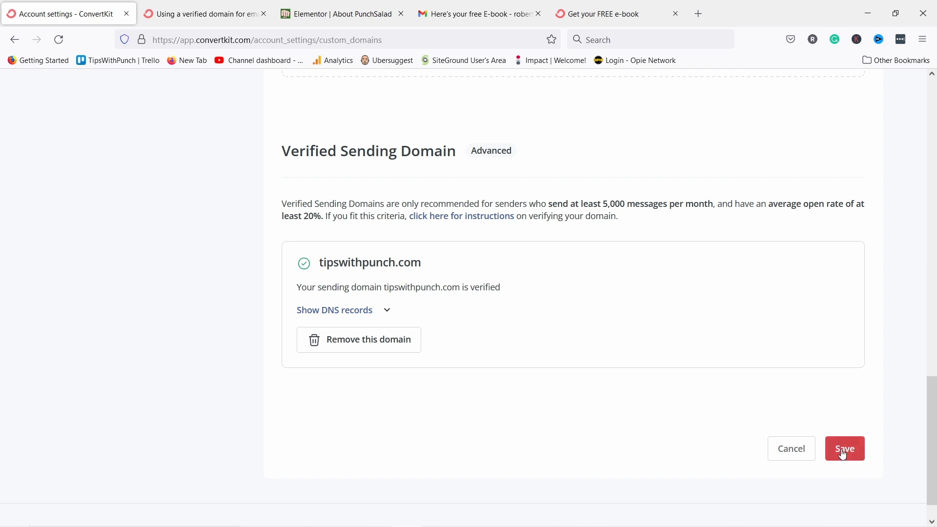